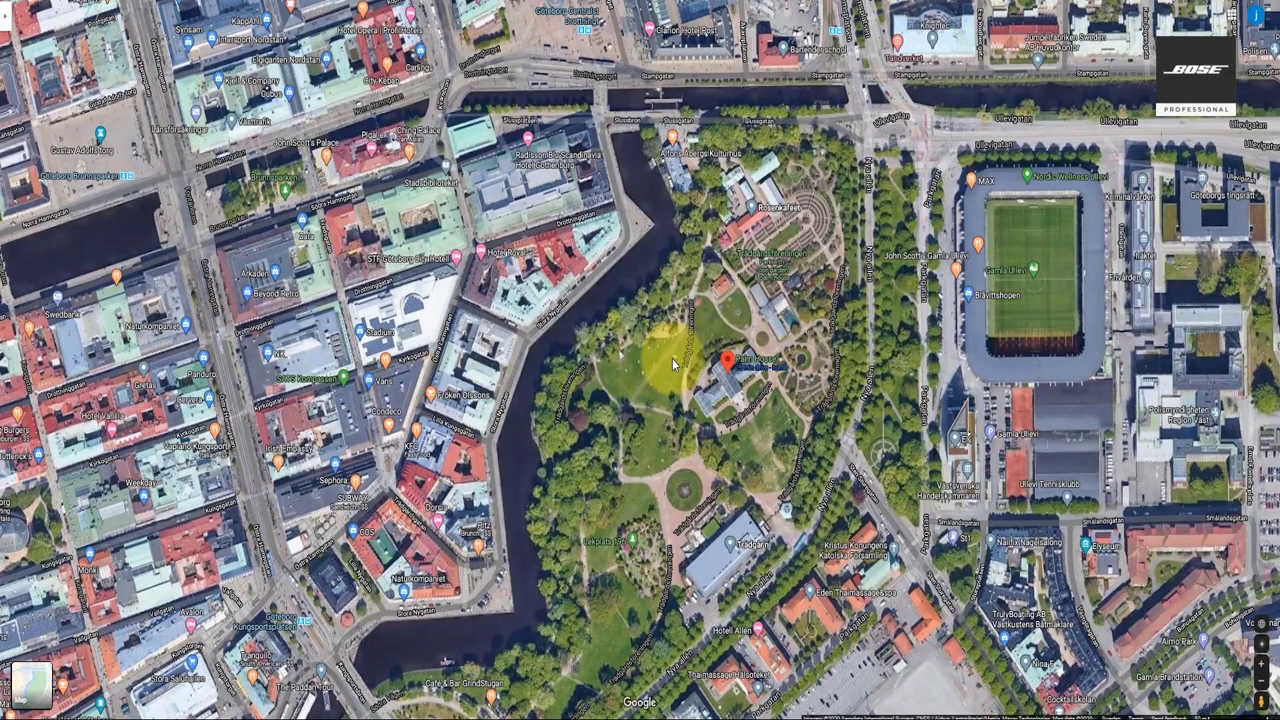
- Zoom into the lawn beside the Palm House and rotate the tilted 3D satellite view
scroll(672, 358, up, 5)
scroll(672, 358, up, 5)
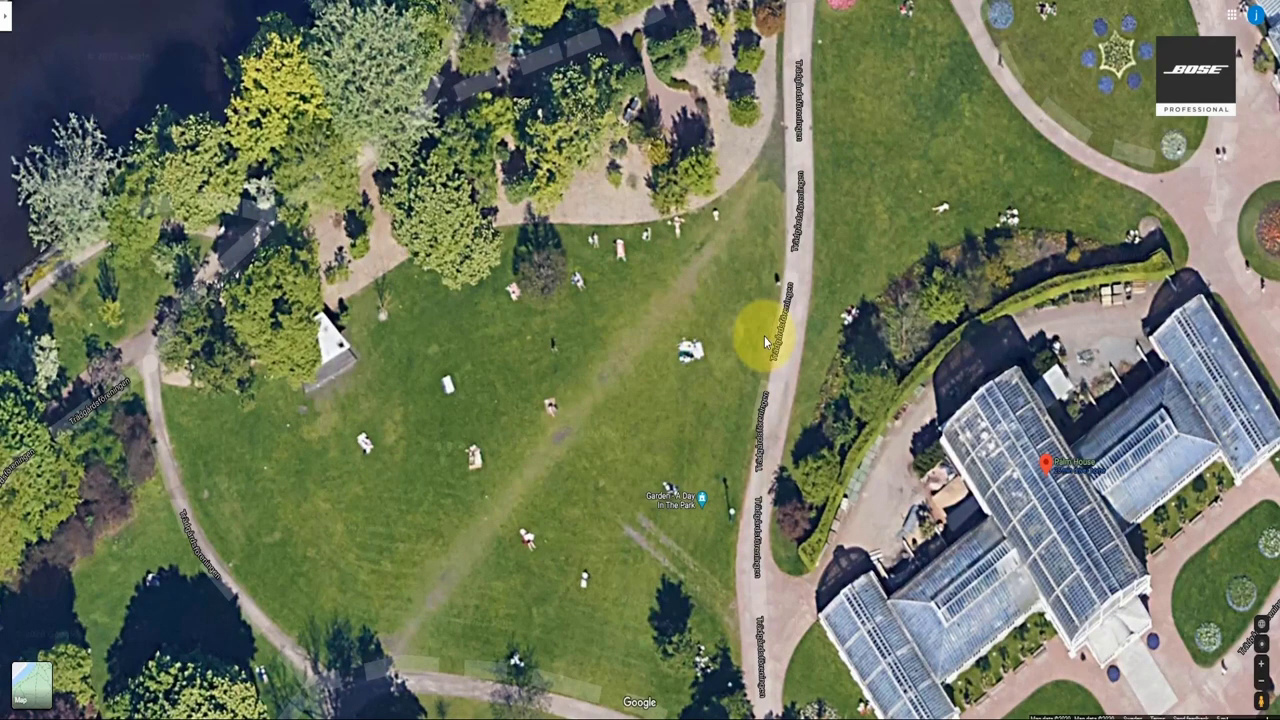
click(1263, 628)
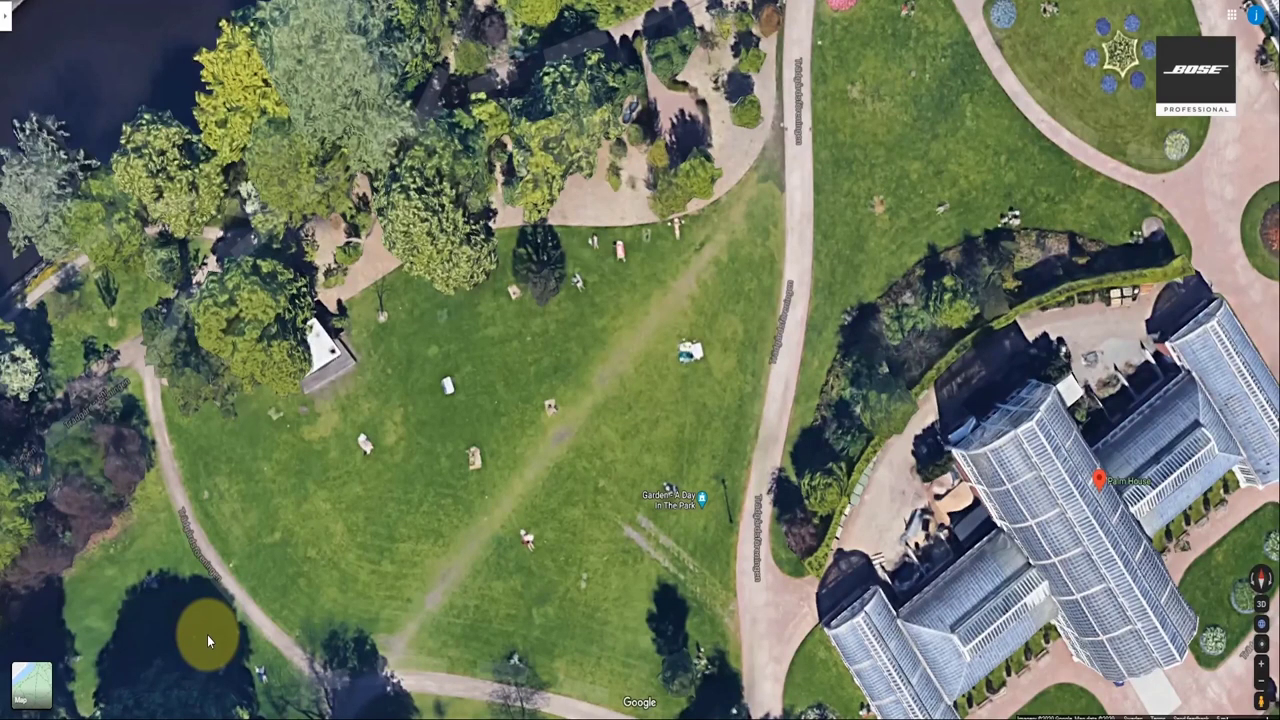
drag(209, 631, 694, 653)
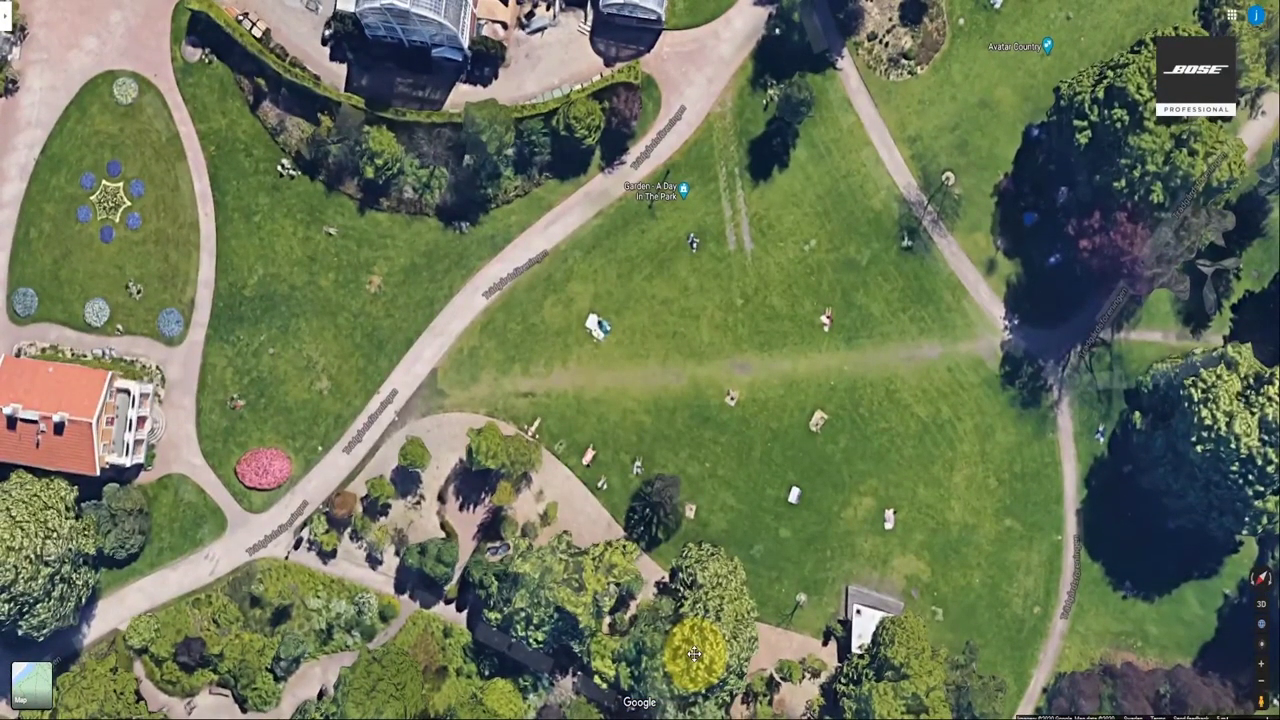
drag(694, 653, 692, 653)
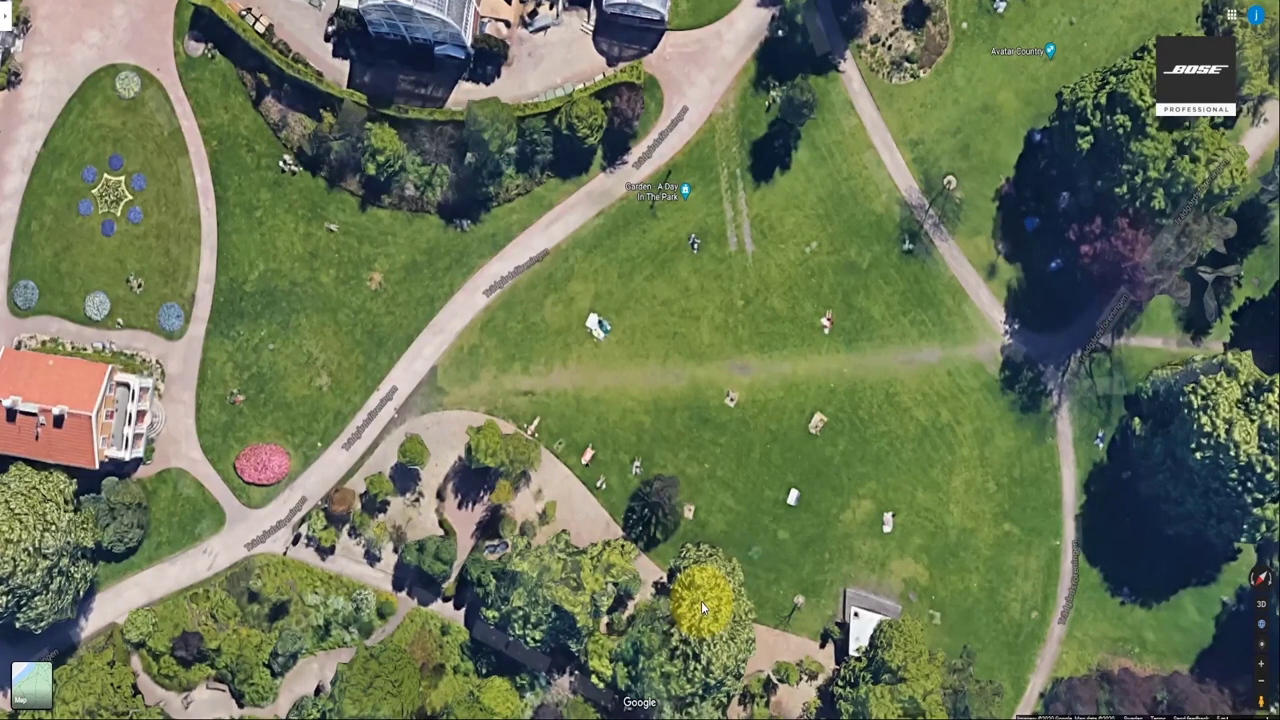
- Measure a 50.17 m line across the lawn to the path junction and capture the screen
right_click(906, 510)
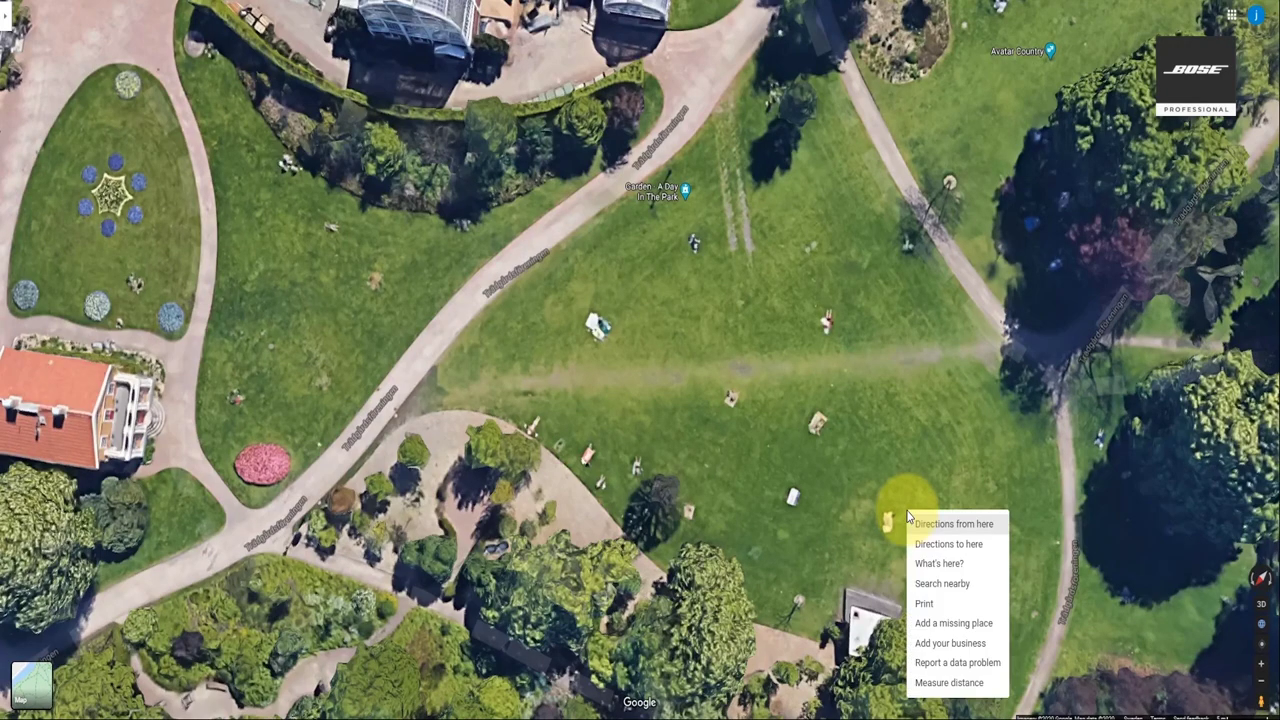
click(940, 684)
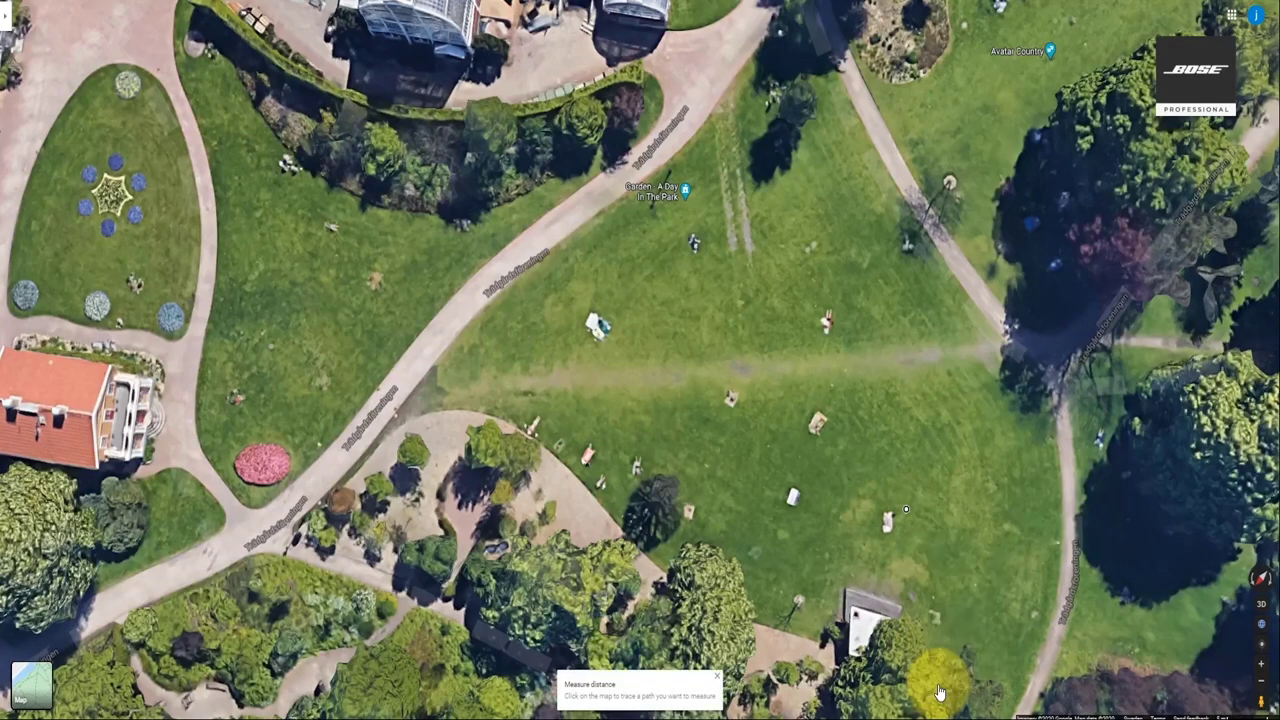
click(982, 314)
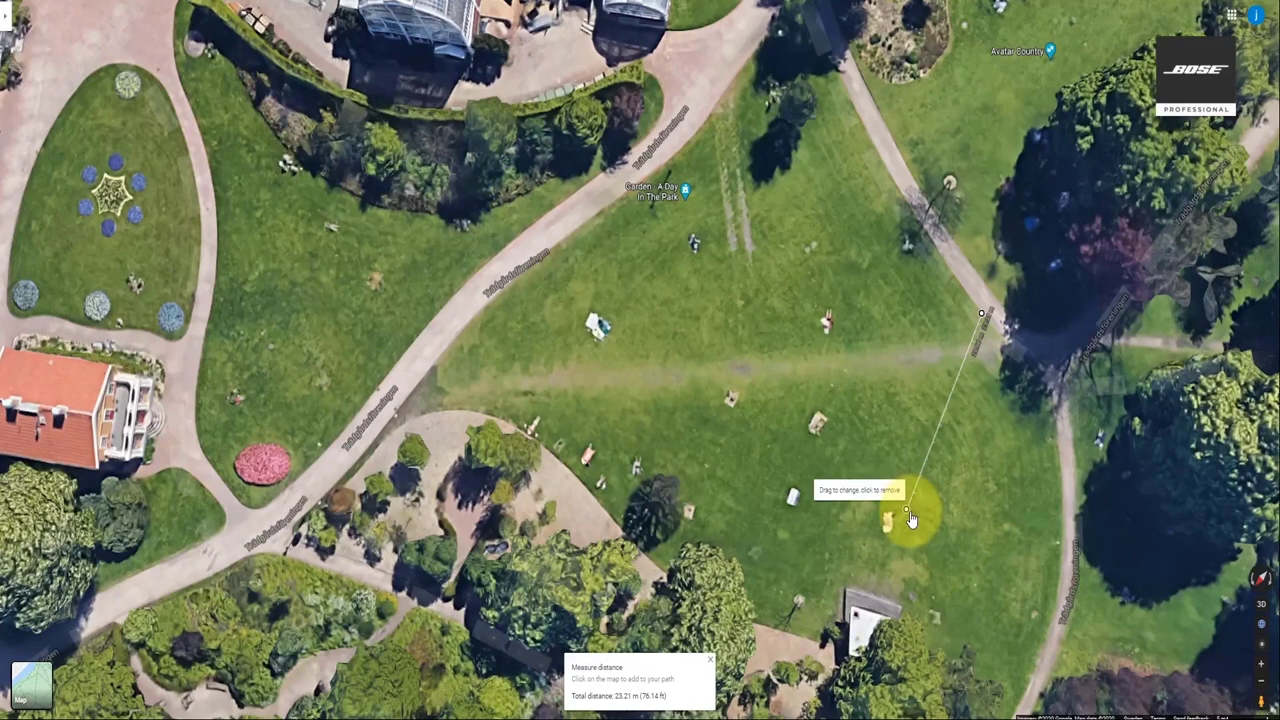
drag(906, 516, 586, 355)
drag(713, 625, 698, 620)
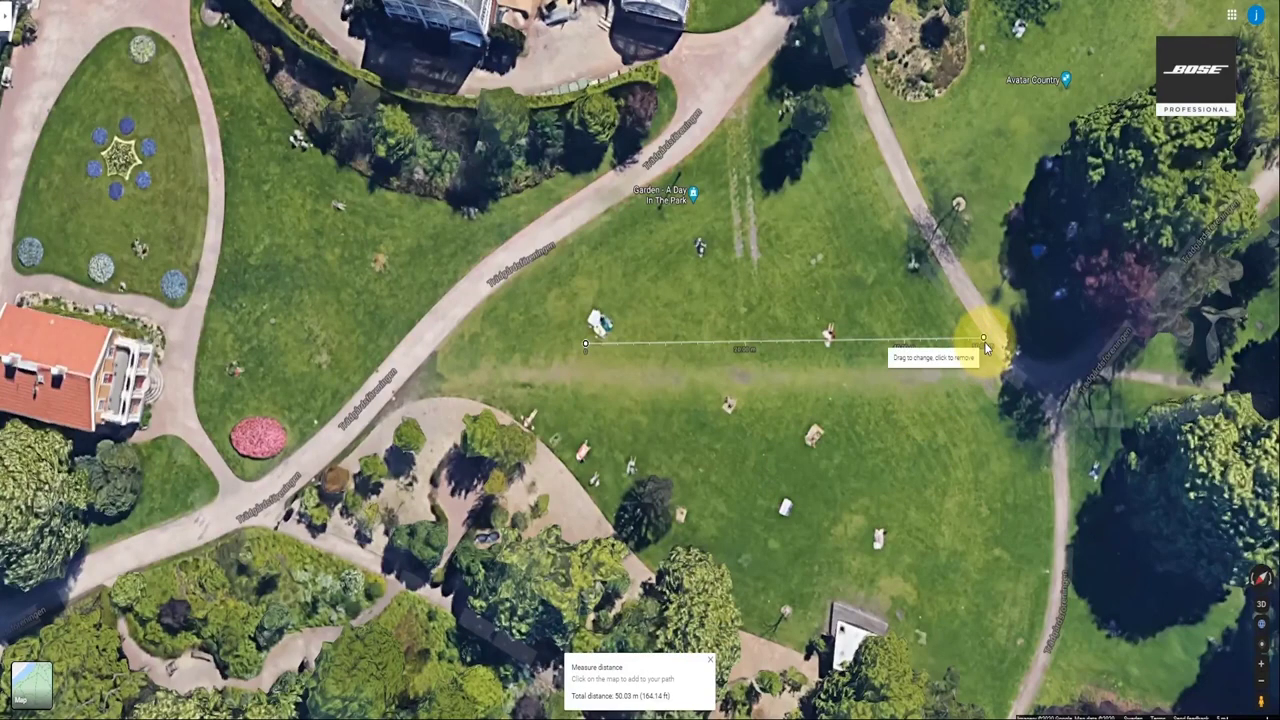
drag(984, 342, 986, 347)
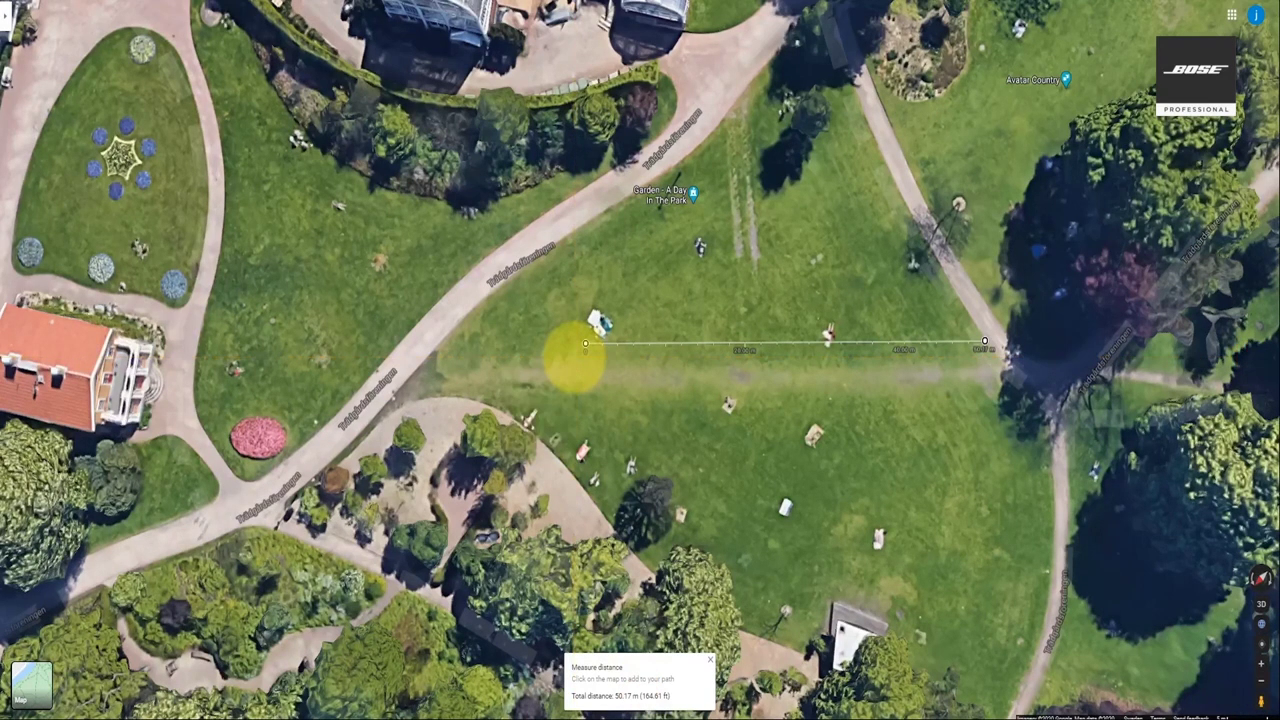
key(Print)
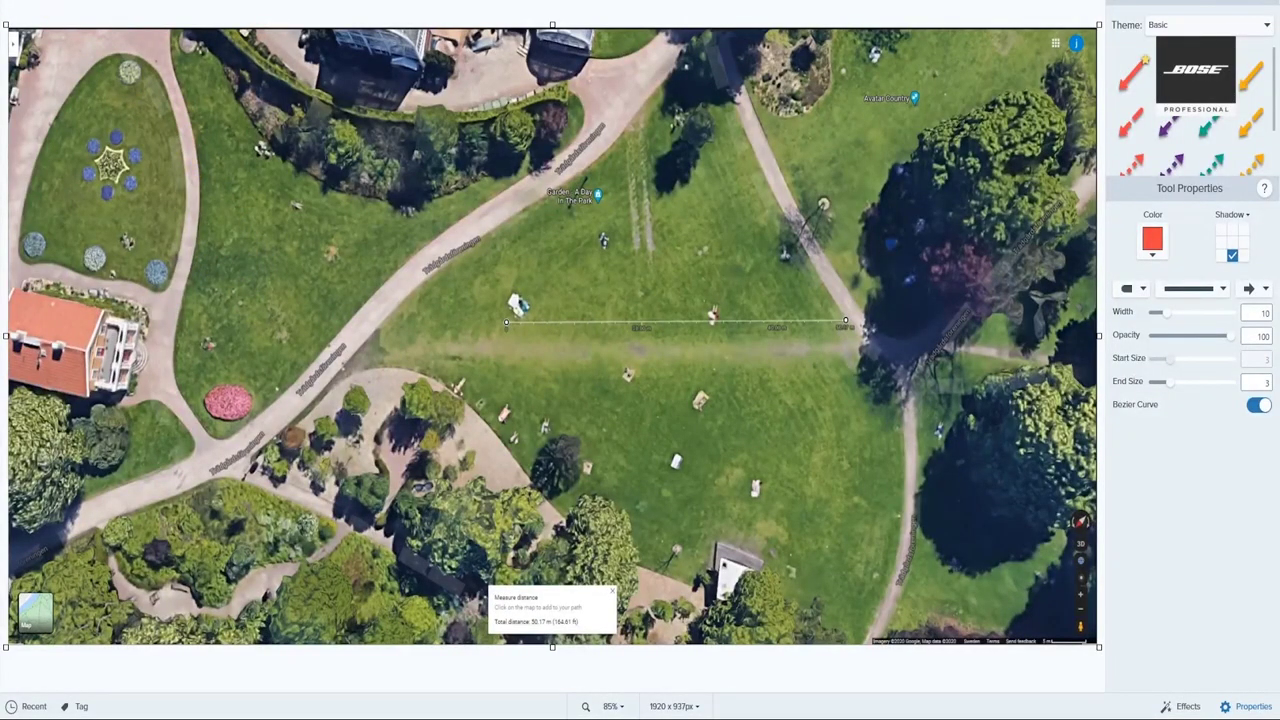
- Save the map capture in Snagit as a PNG image
click(20, 12)
click(40, 60)
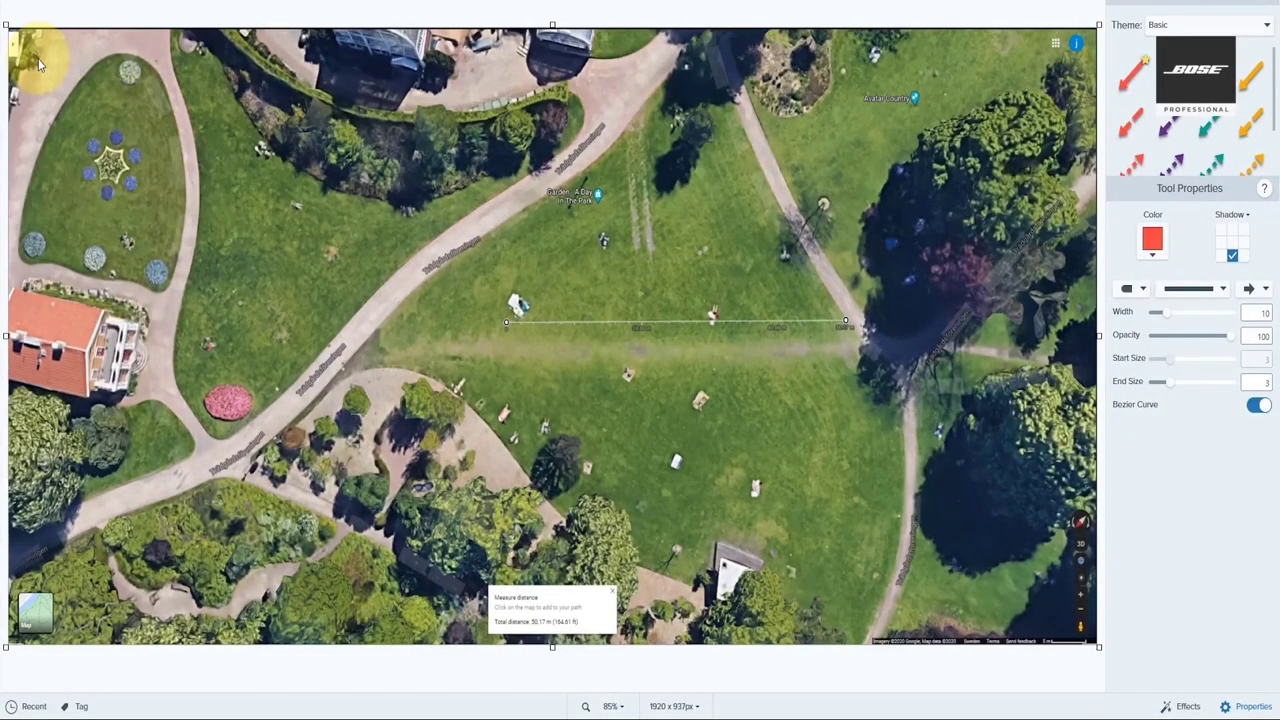
click(858, 512)
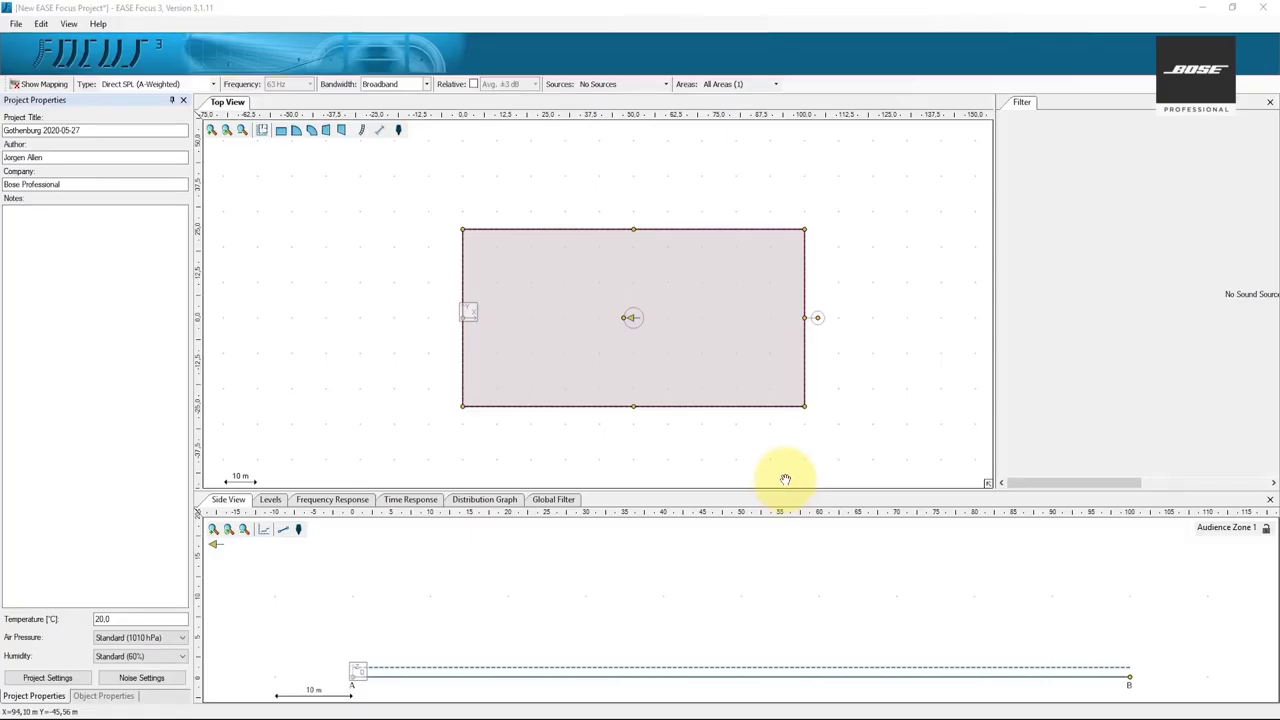
click(98, 23)
click(114, 94)
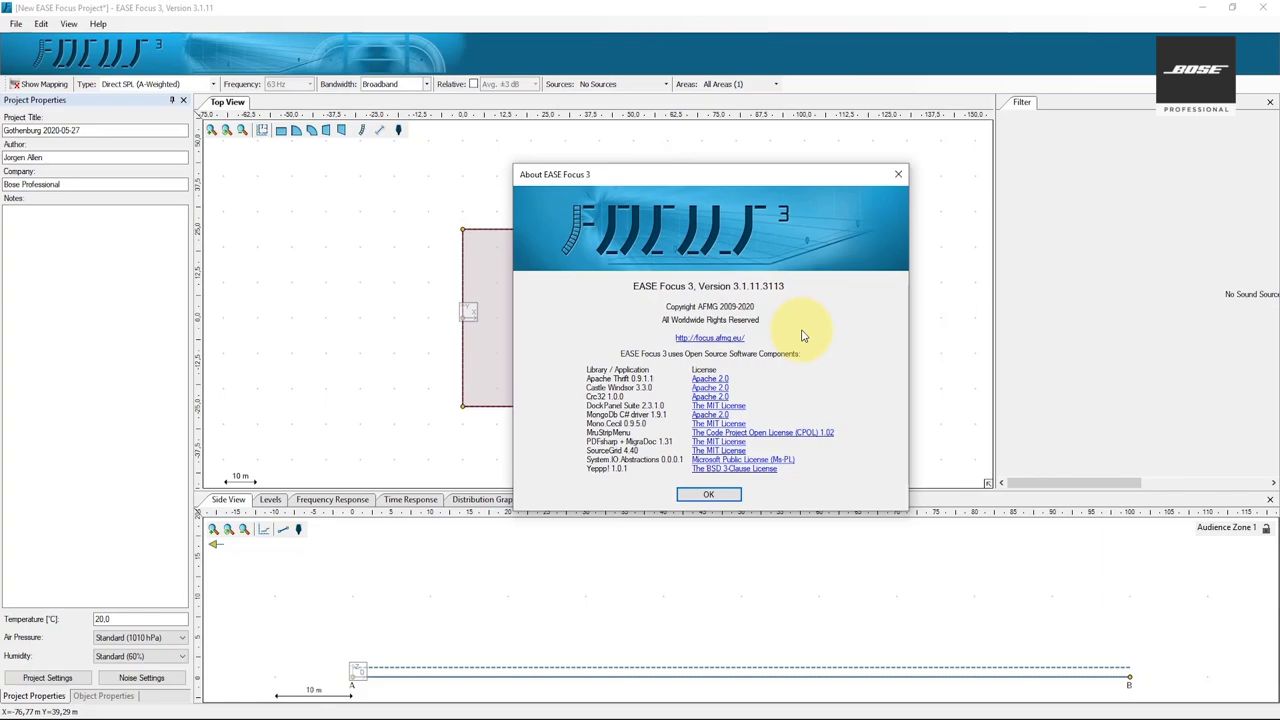
click(900, 177)
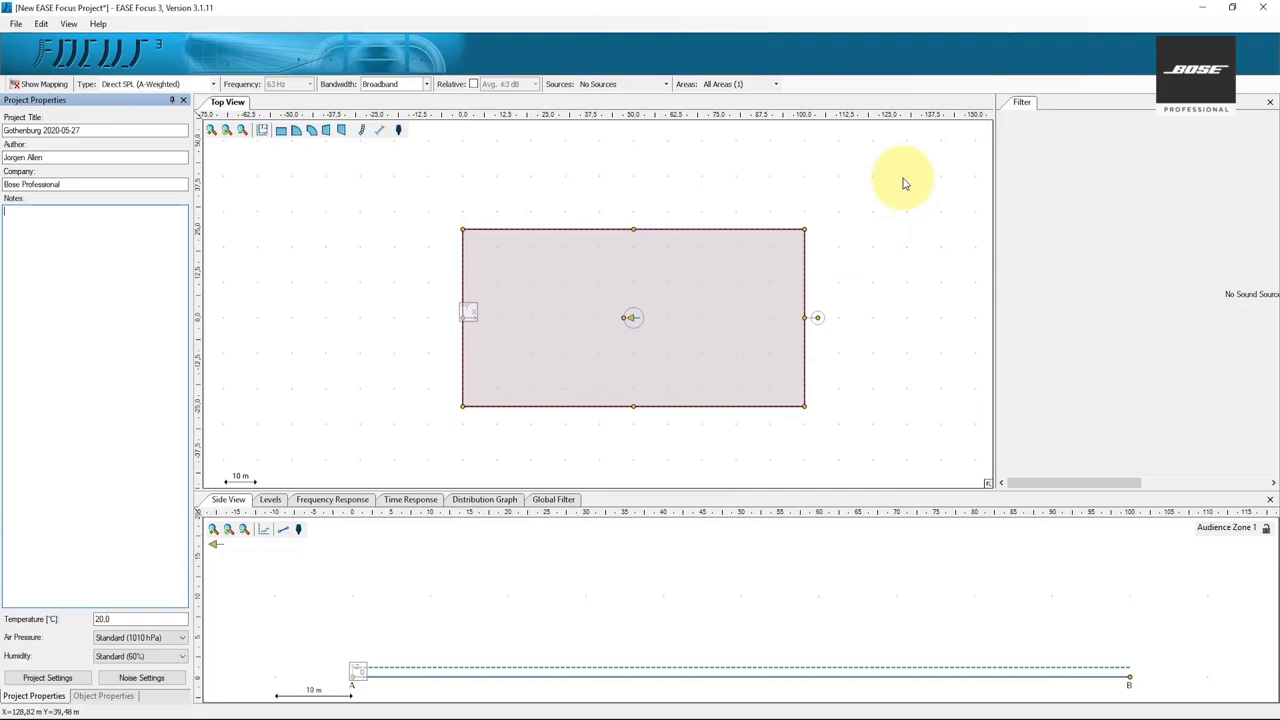
- Load the saved park map PNG as the layout picture in a maximized editor
click(263, 132)
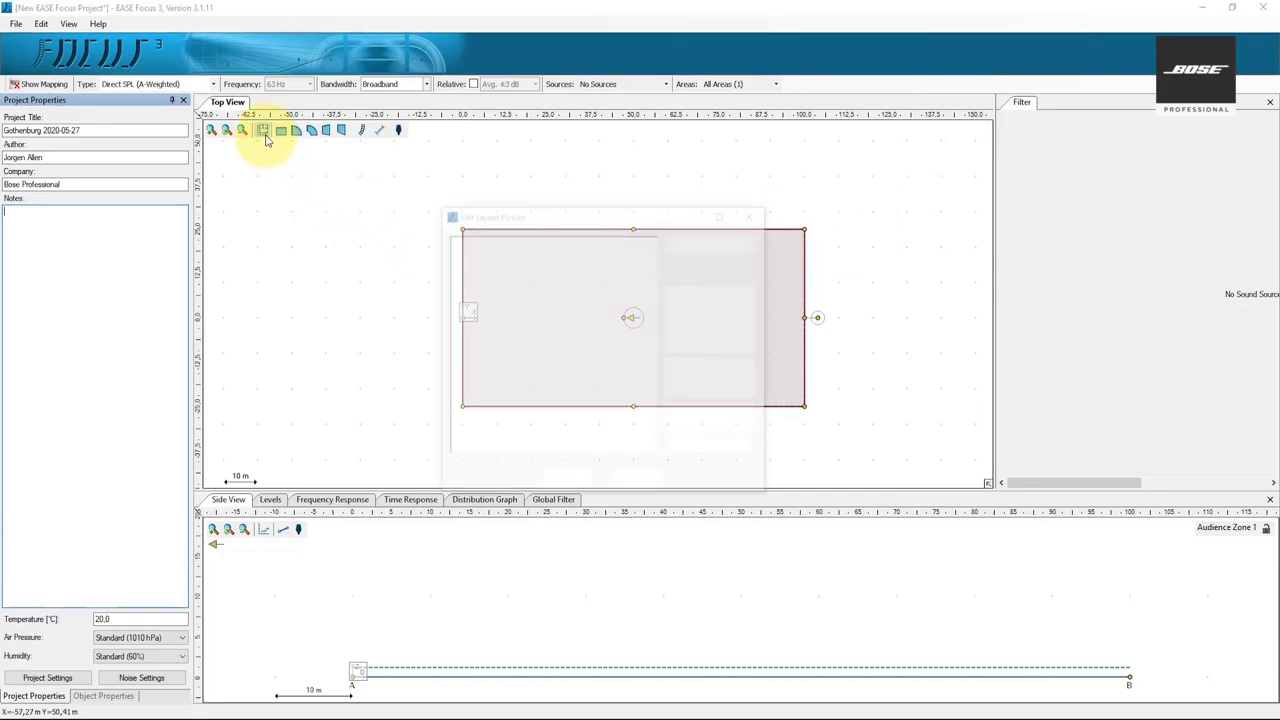
click(716, 345)
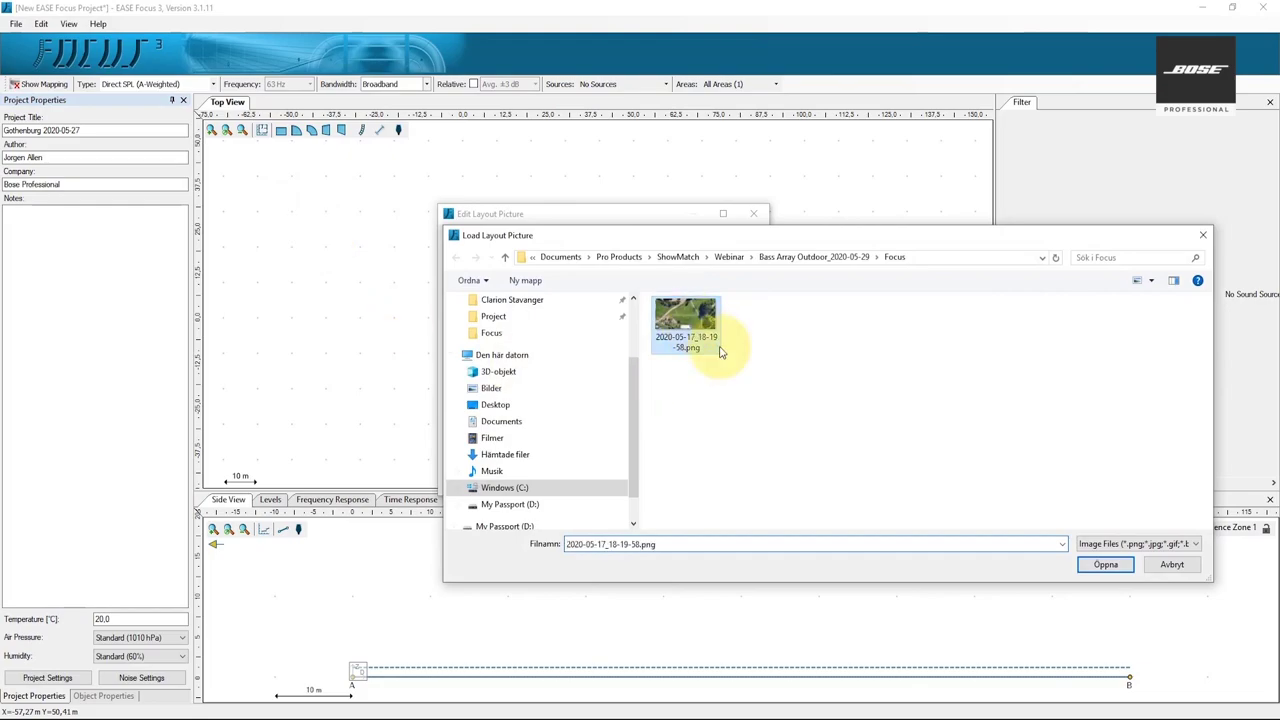
click(1103, 566)
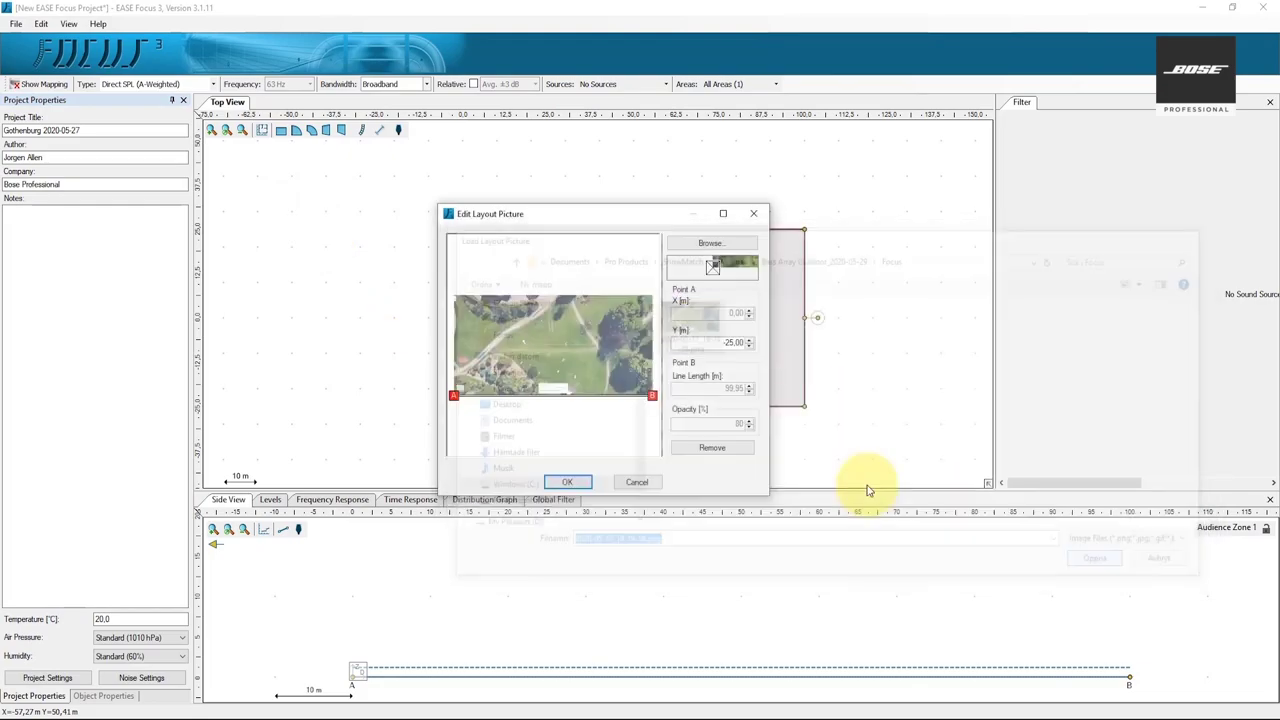
click(725, 213)
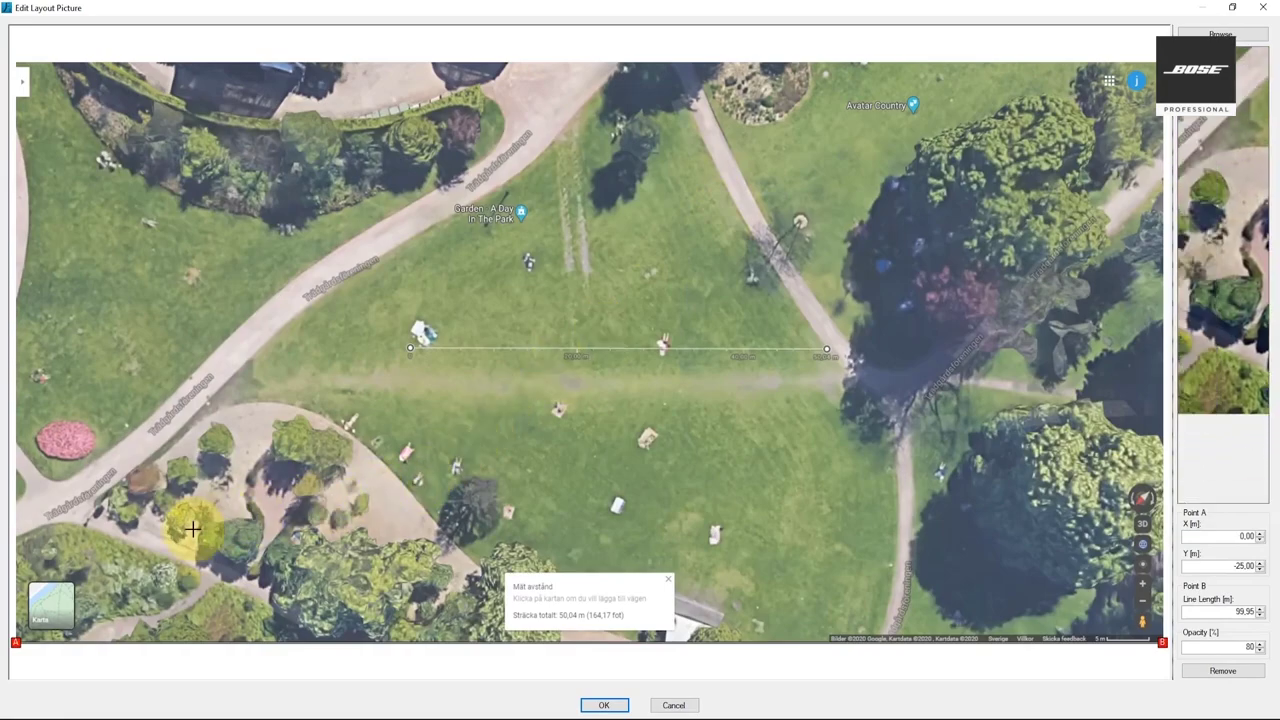
- Pin points A and B to the measure line's ends, with Point A X 0 and line length 50 m
mouse_move(14, 645)
mouse_down()
mouse_move(161, 563)
mouse_move(410, 353)
mouse_up()
mouse_move(1165, 649)
mouse_down()
mouse_move(931, 417)
mouse_move(830, 357)
mouse_up()
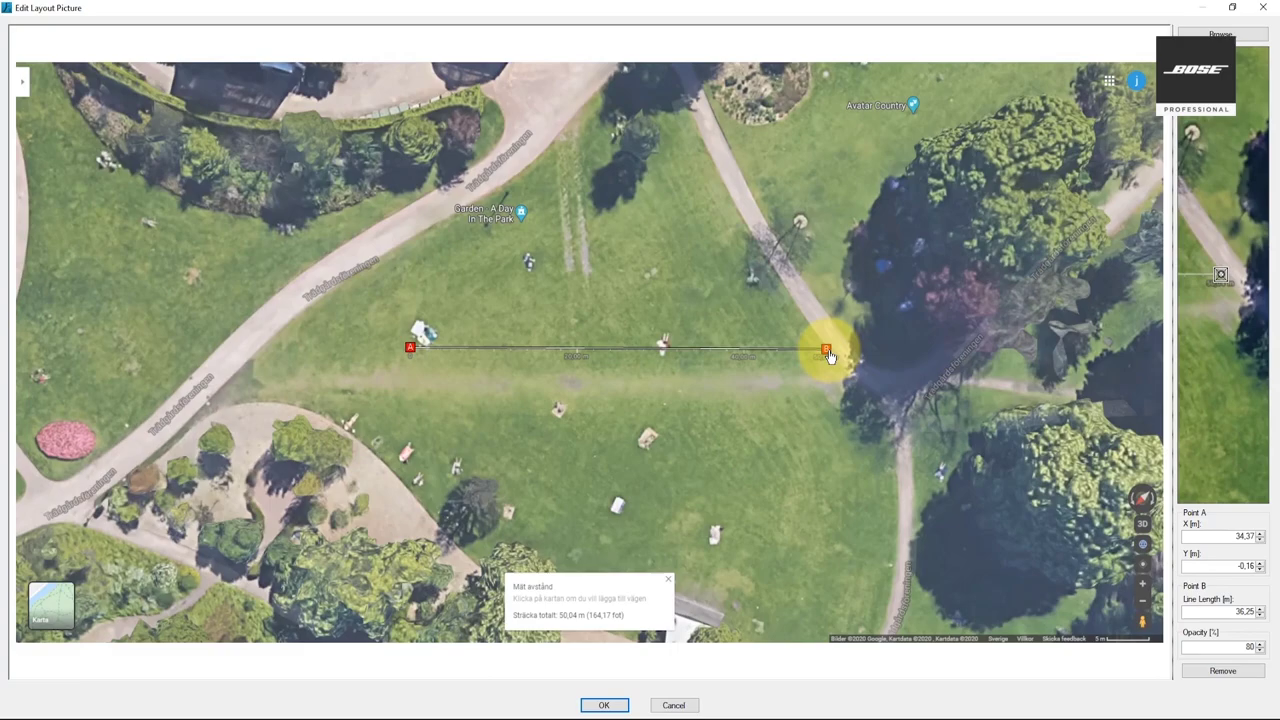
click(1235, 537)
drag(1235, 537, 1250, 563)
text(00)
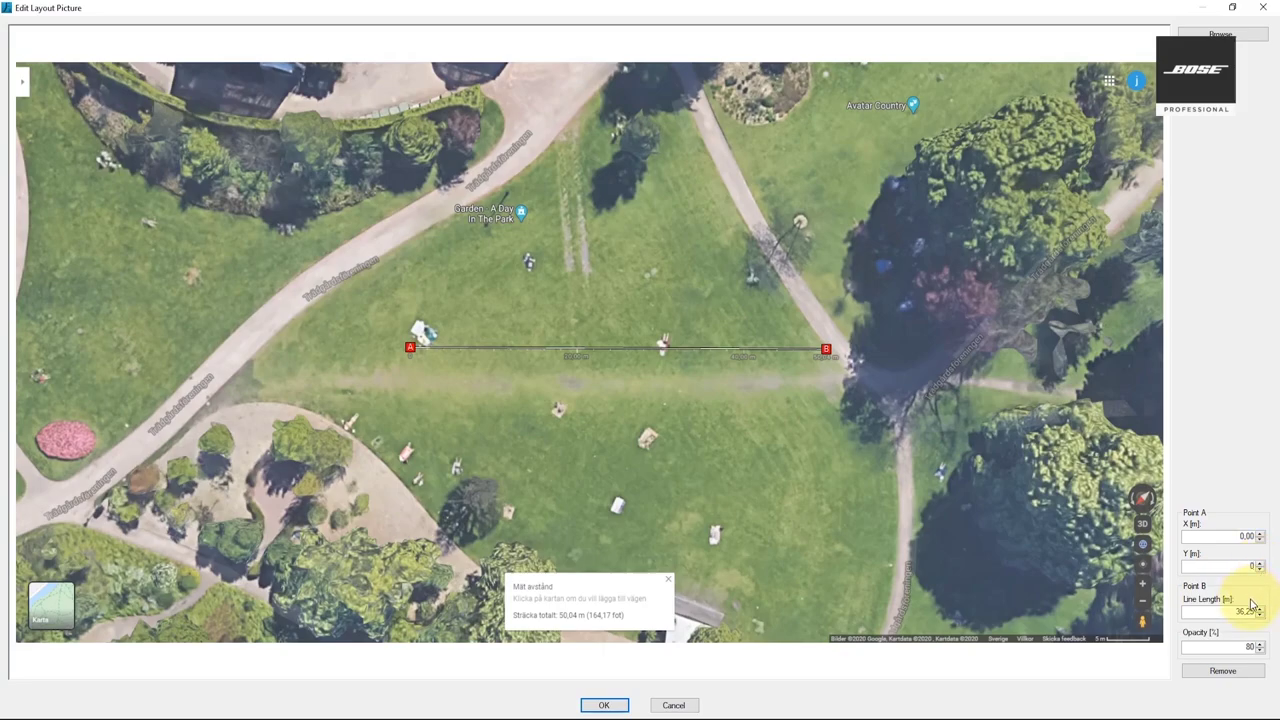
drag(1232, 612, 1268, 622)
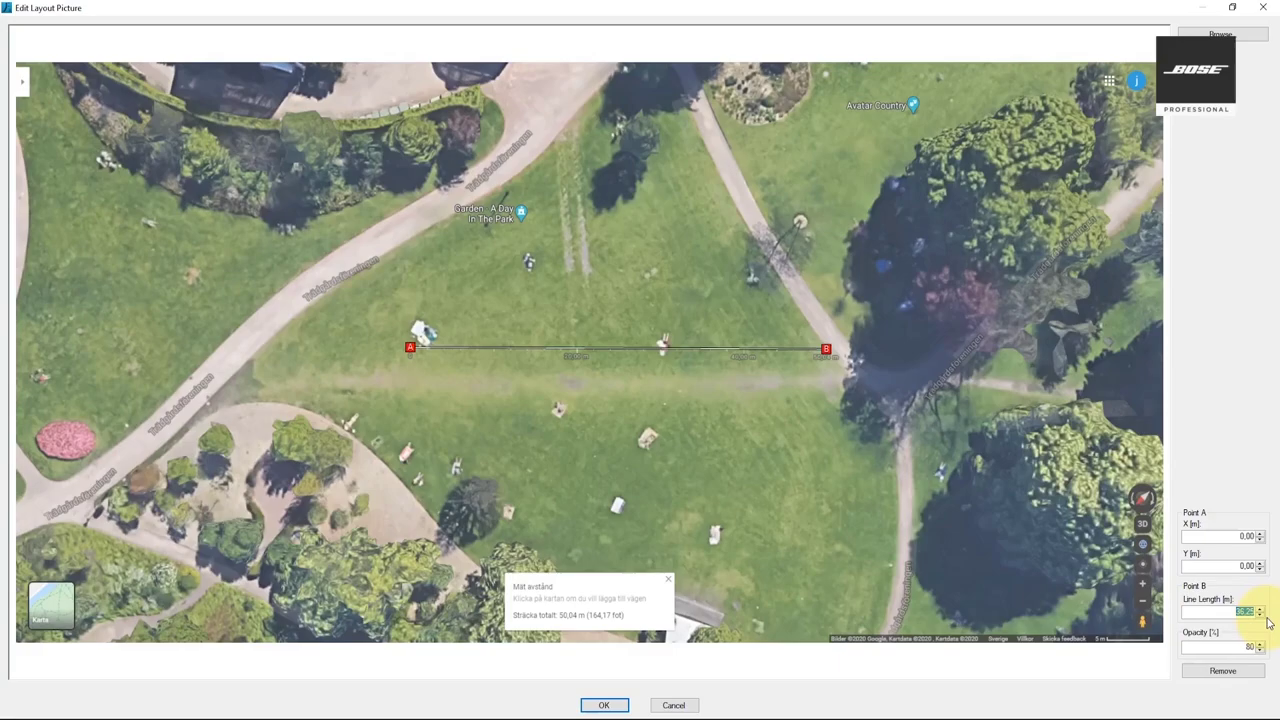
text(50)
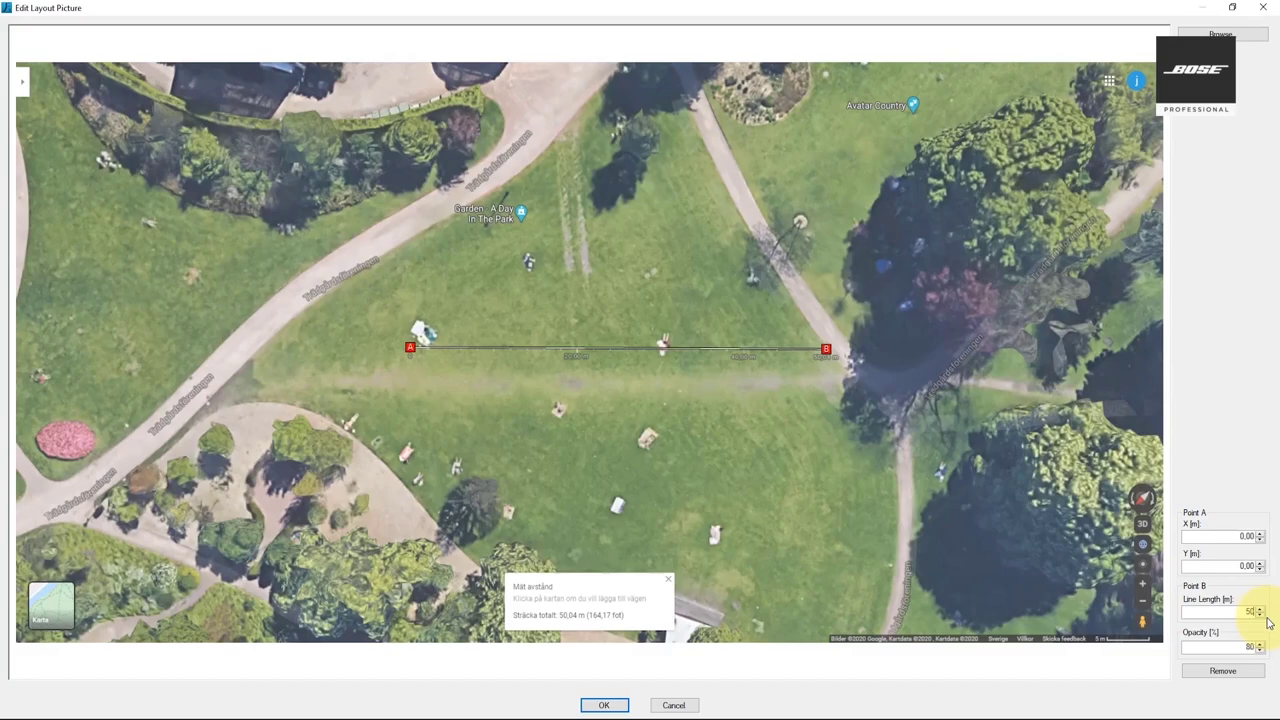
click(1232, 7)
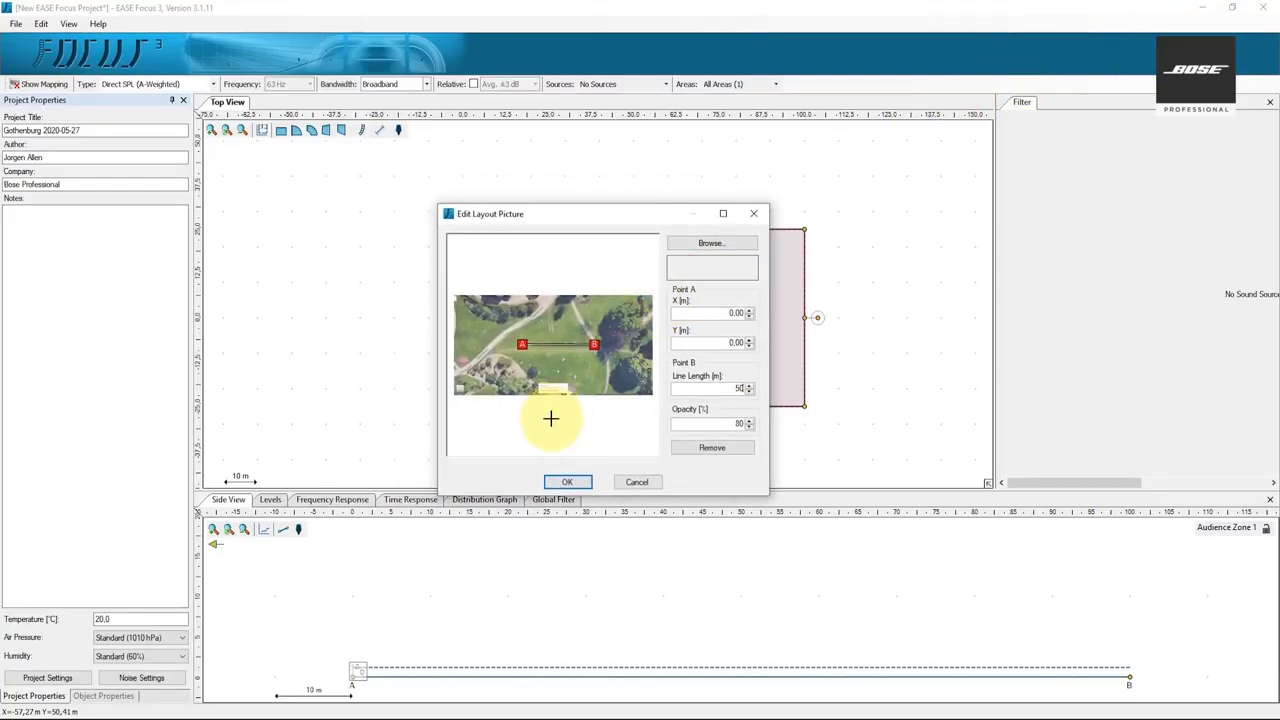
click(560, 481)
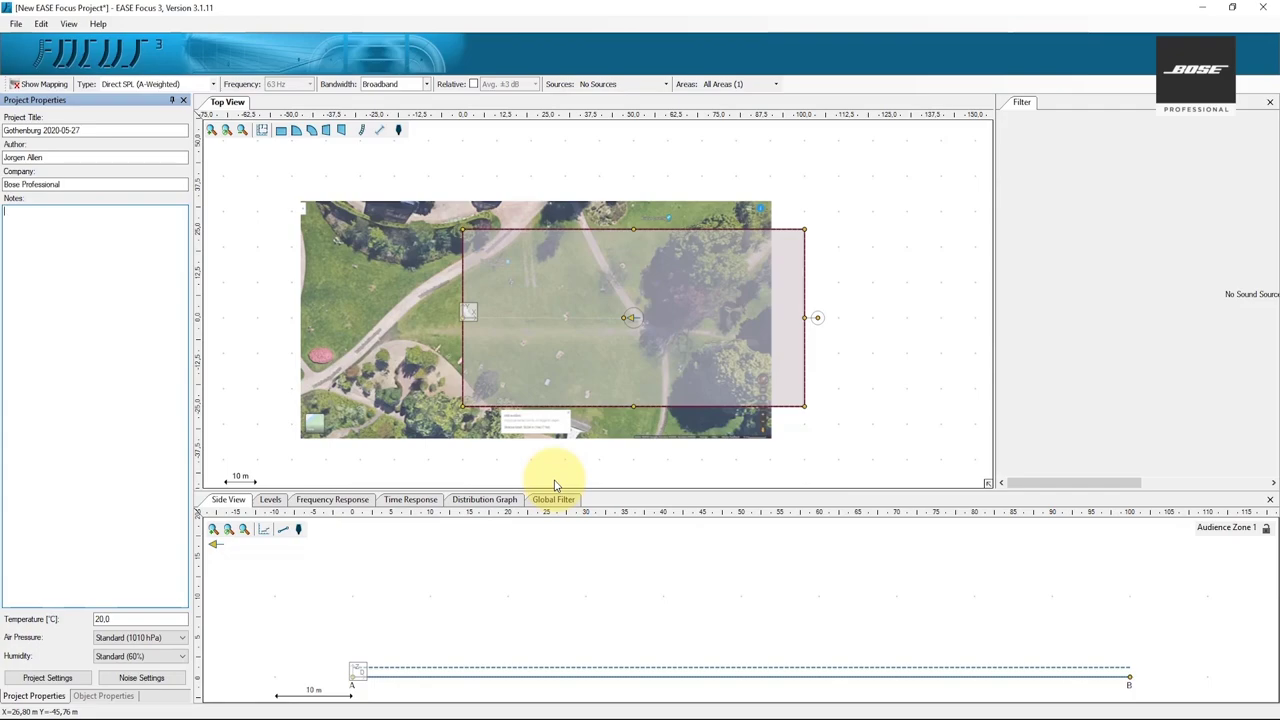
- Delete the rectangular audience zone from the top view
click(790, 388)
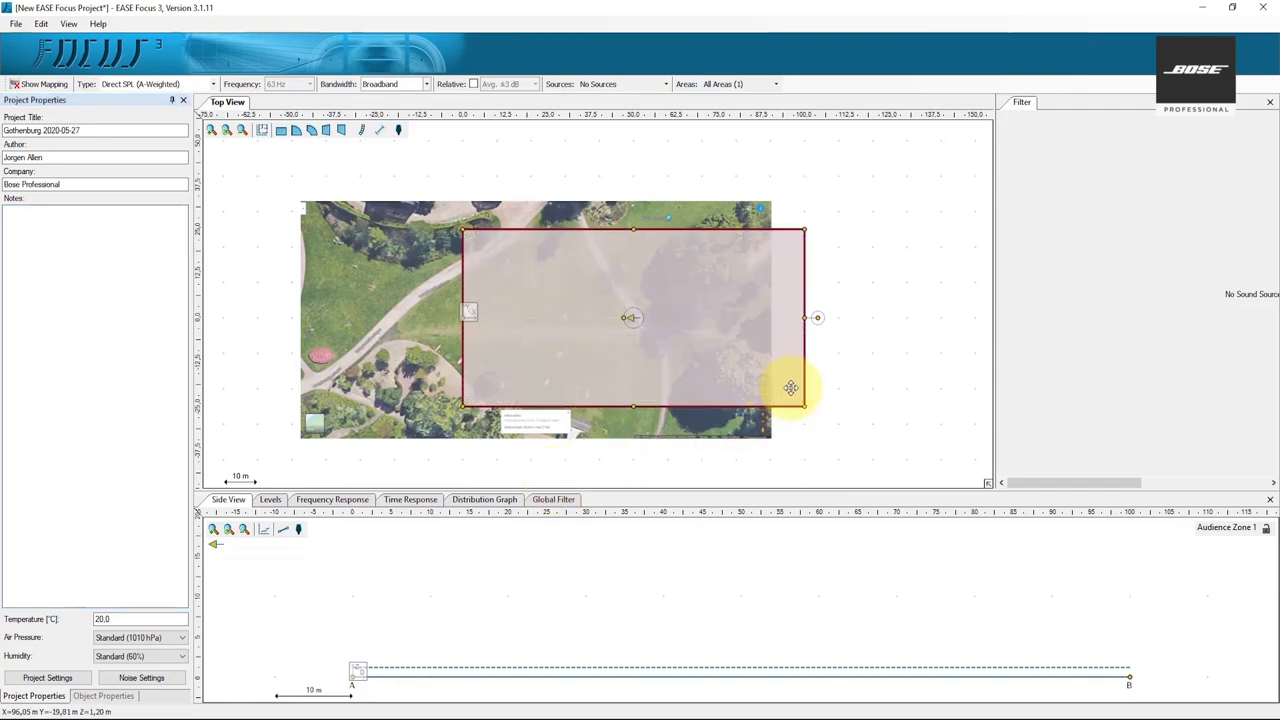
key(Delete)
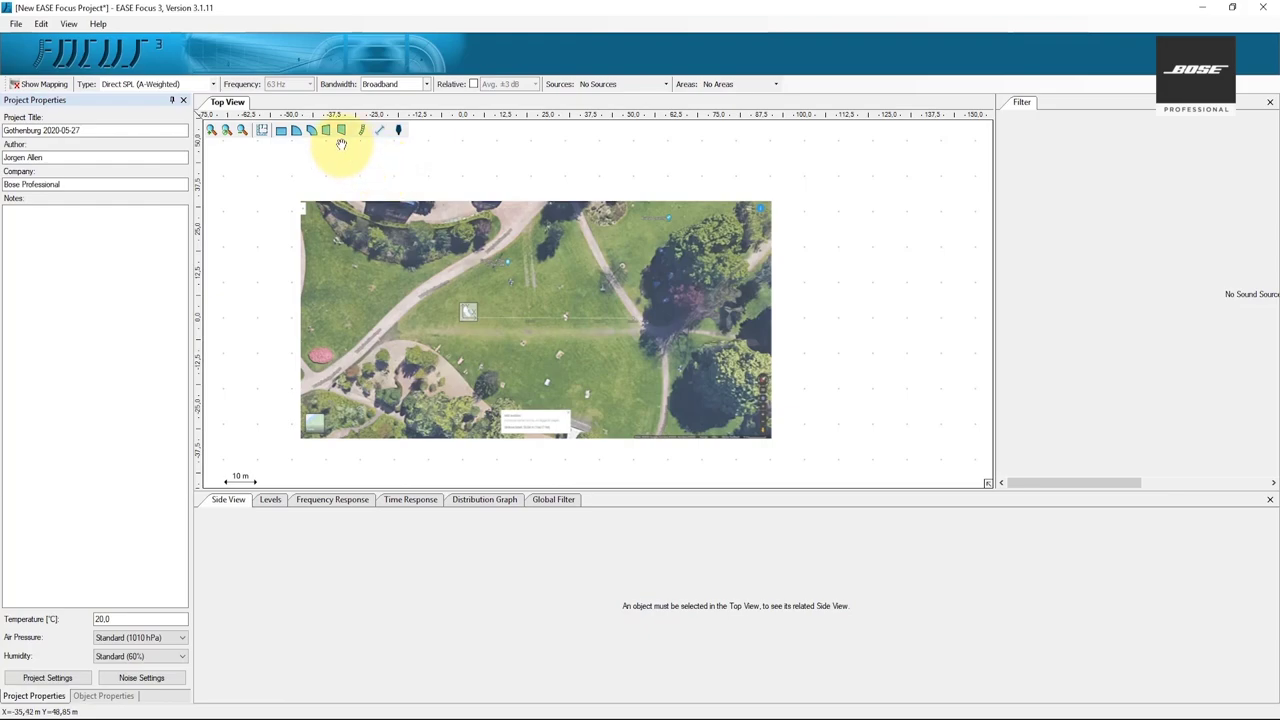
- Draw a trapezoid audience zone over the lawn with front centre 0,0 and 50 m depth
drag(474, 311, 664, 358)
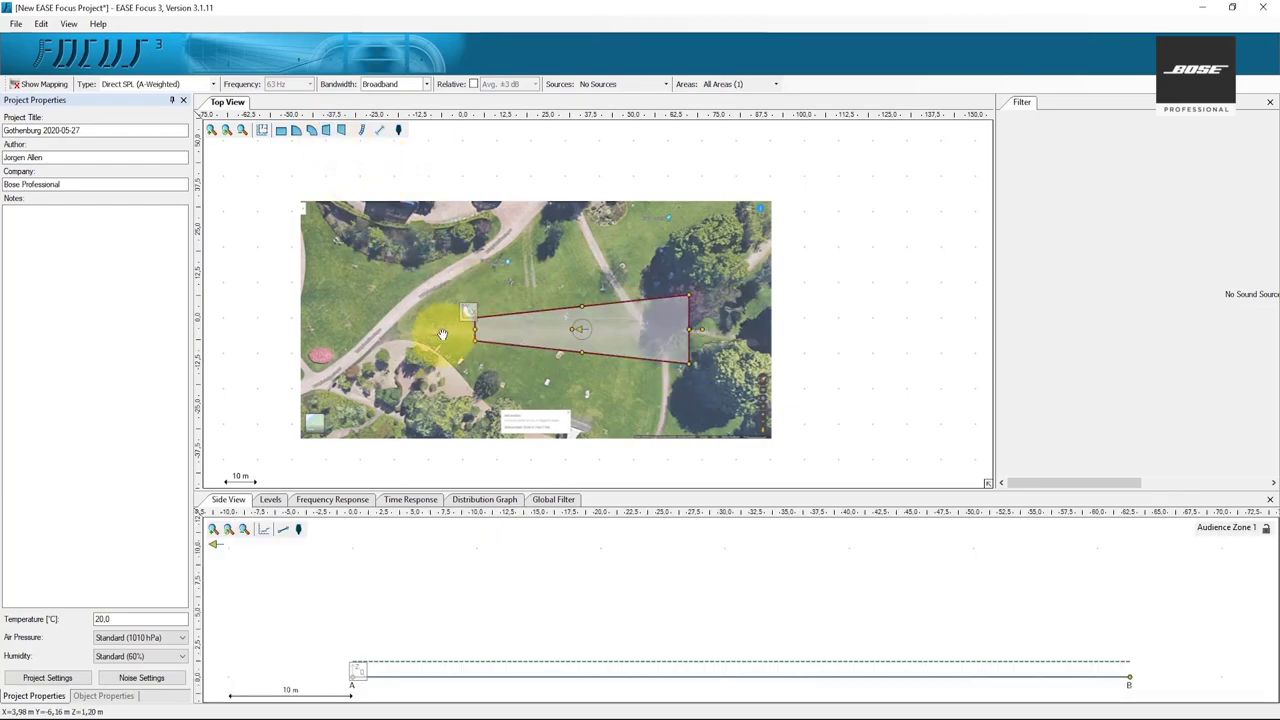
click(104, 695)
double_click(128, 218)
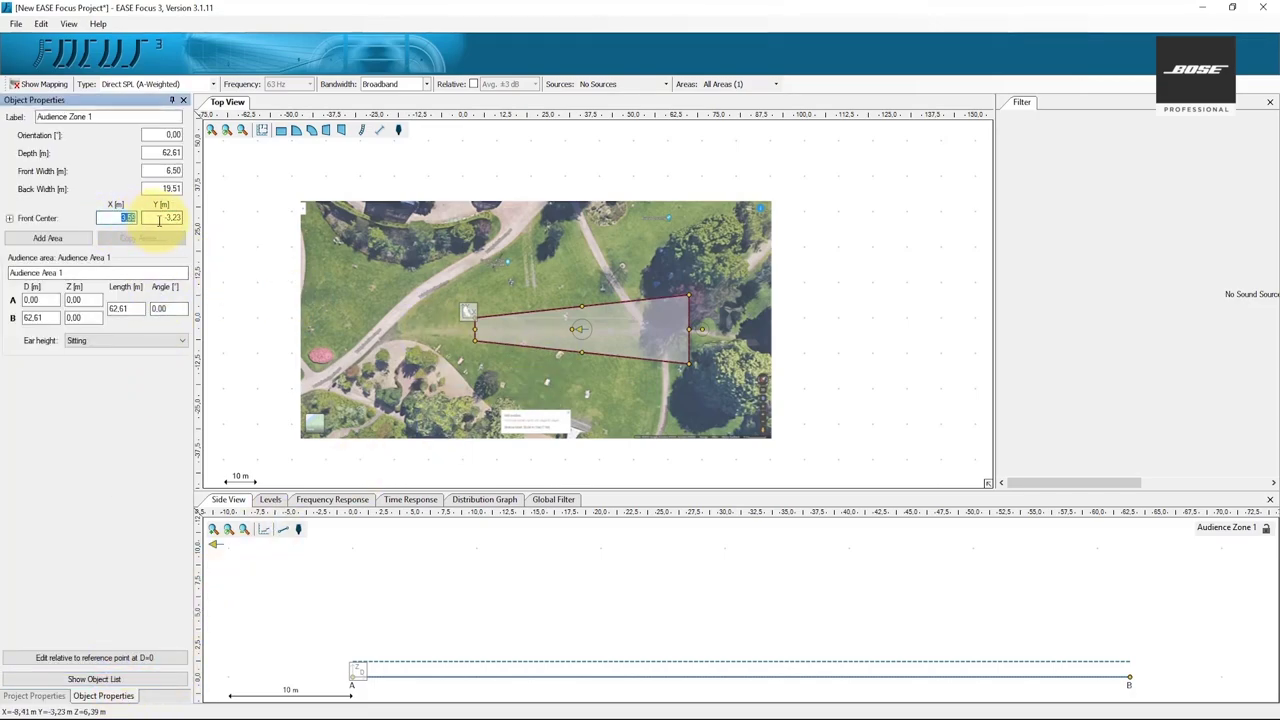
text(0)
key(Tab)
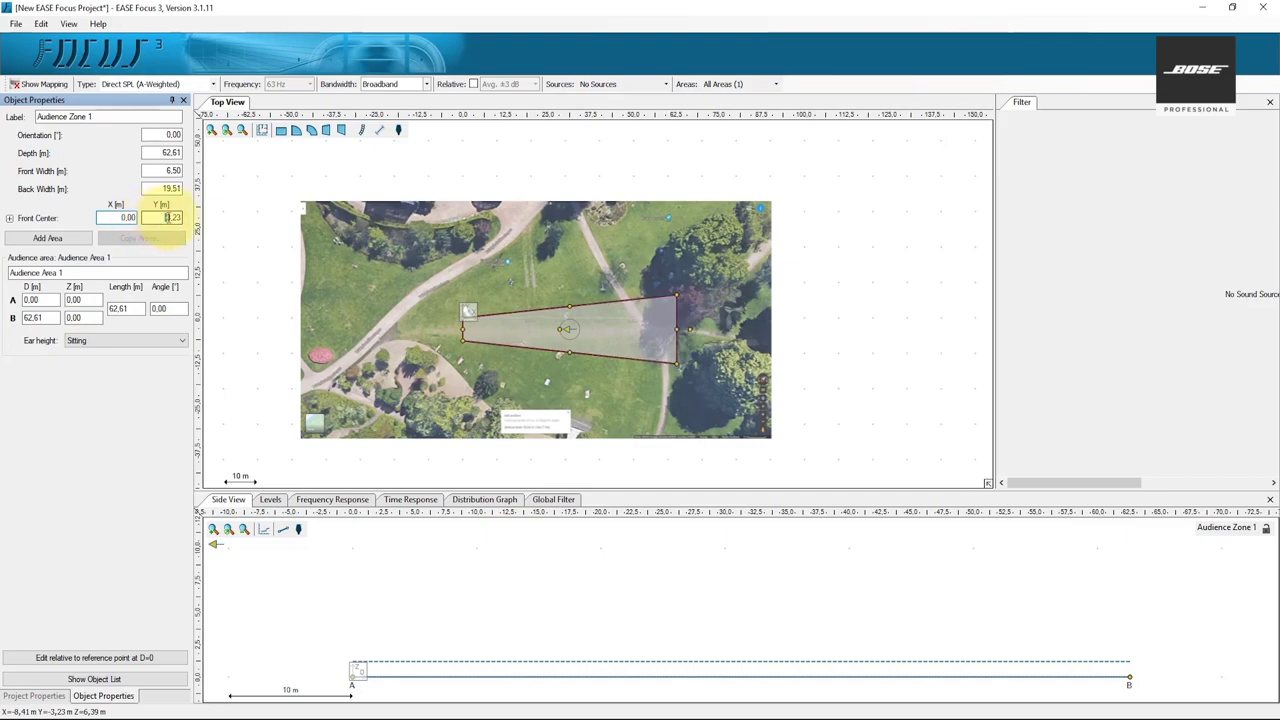
text(0)
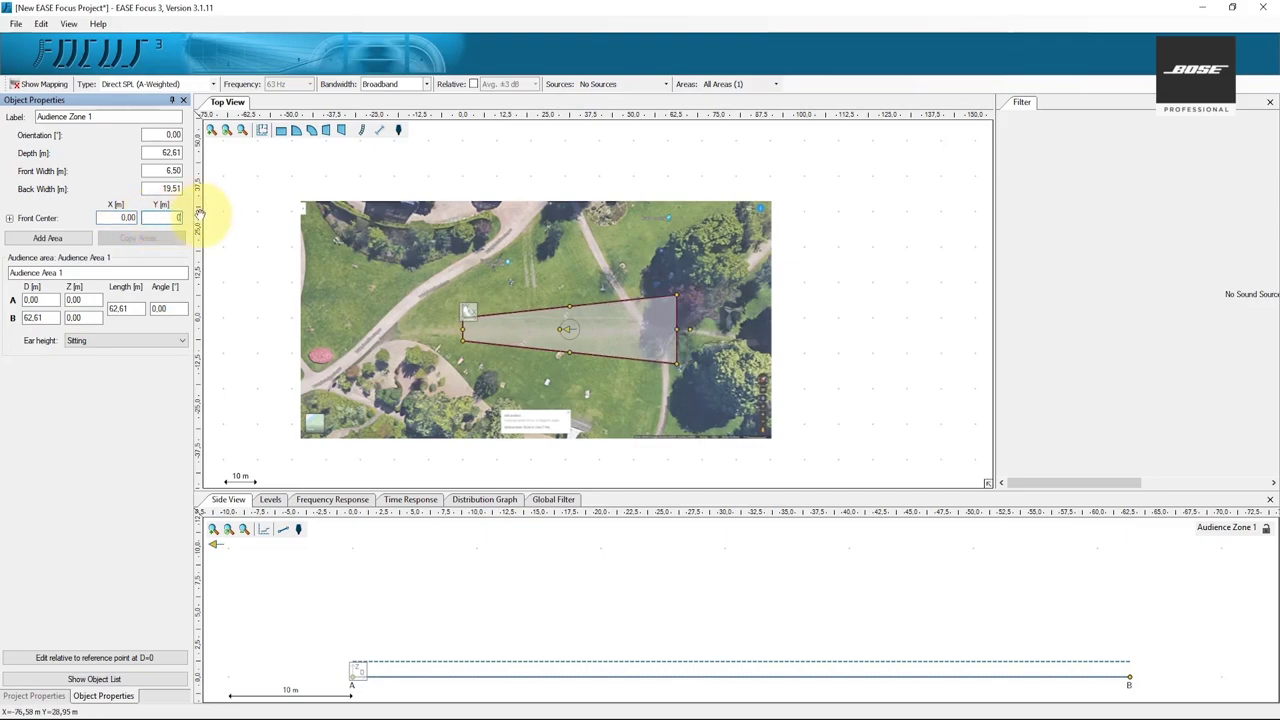
key(Return)
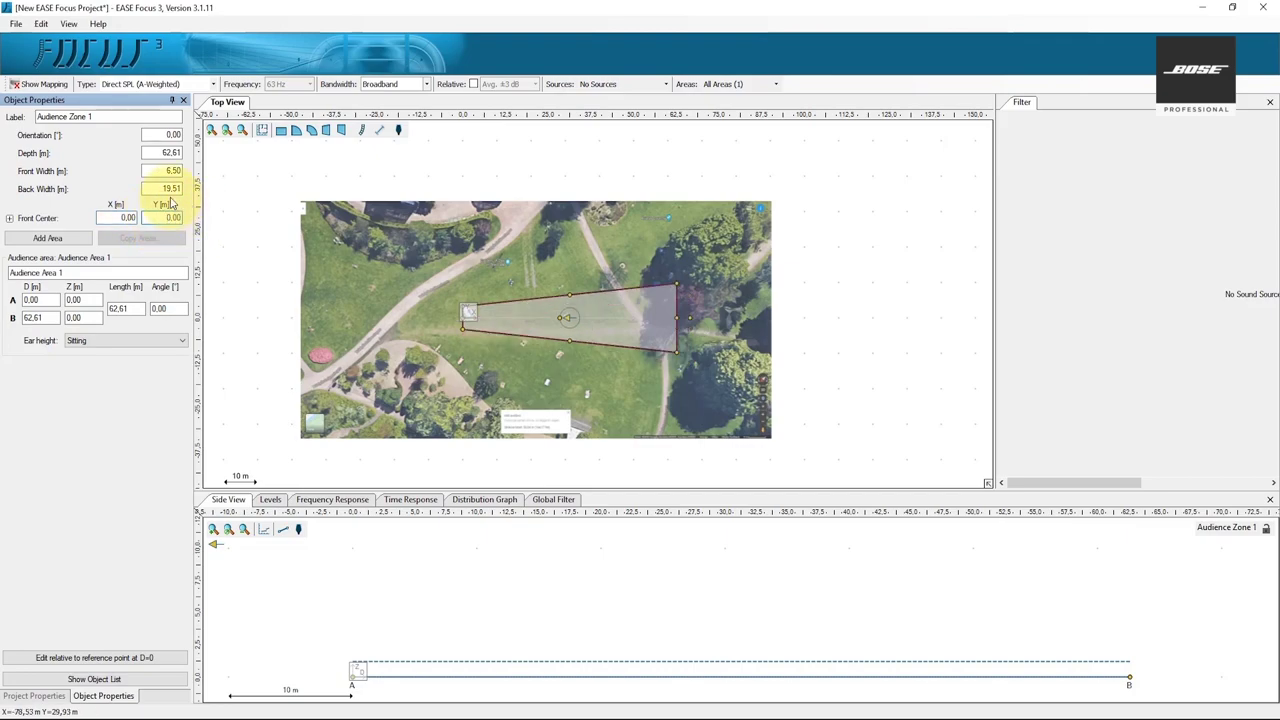
double_click(165, 152)
text(50)
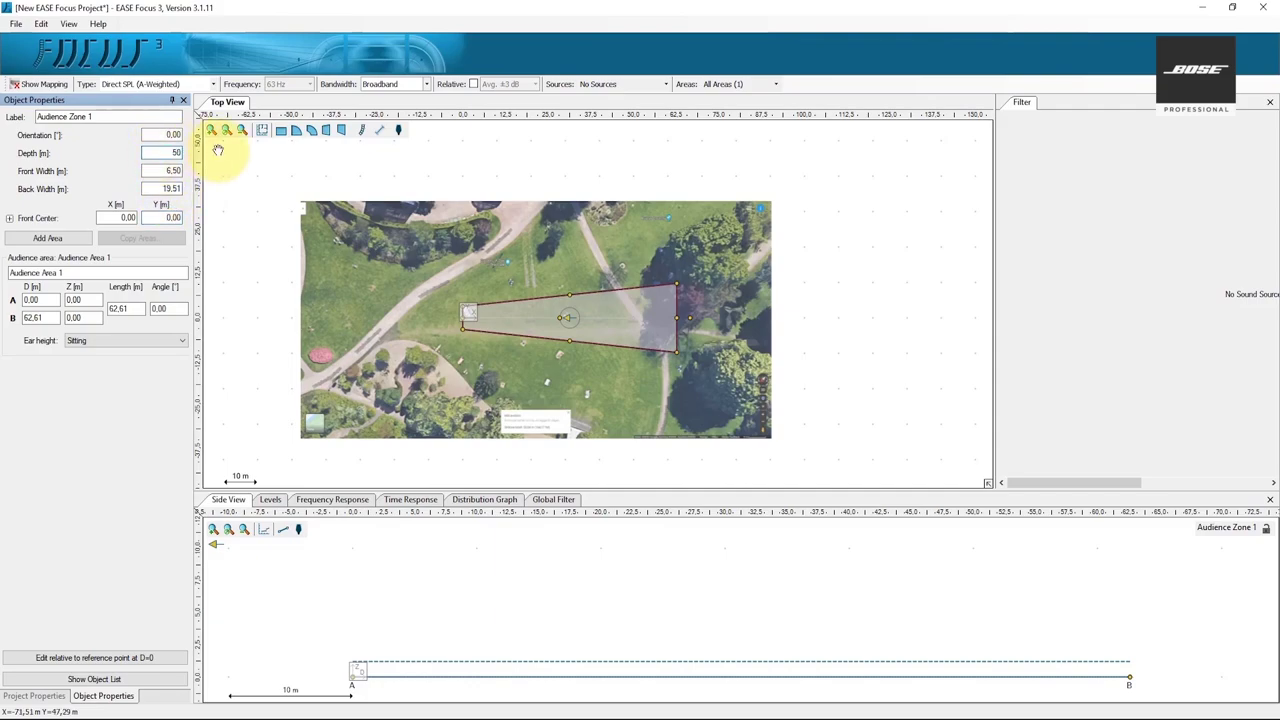
key(Return)
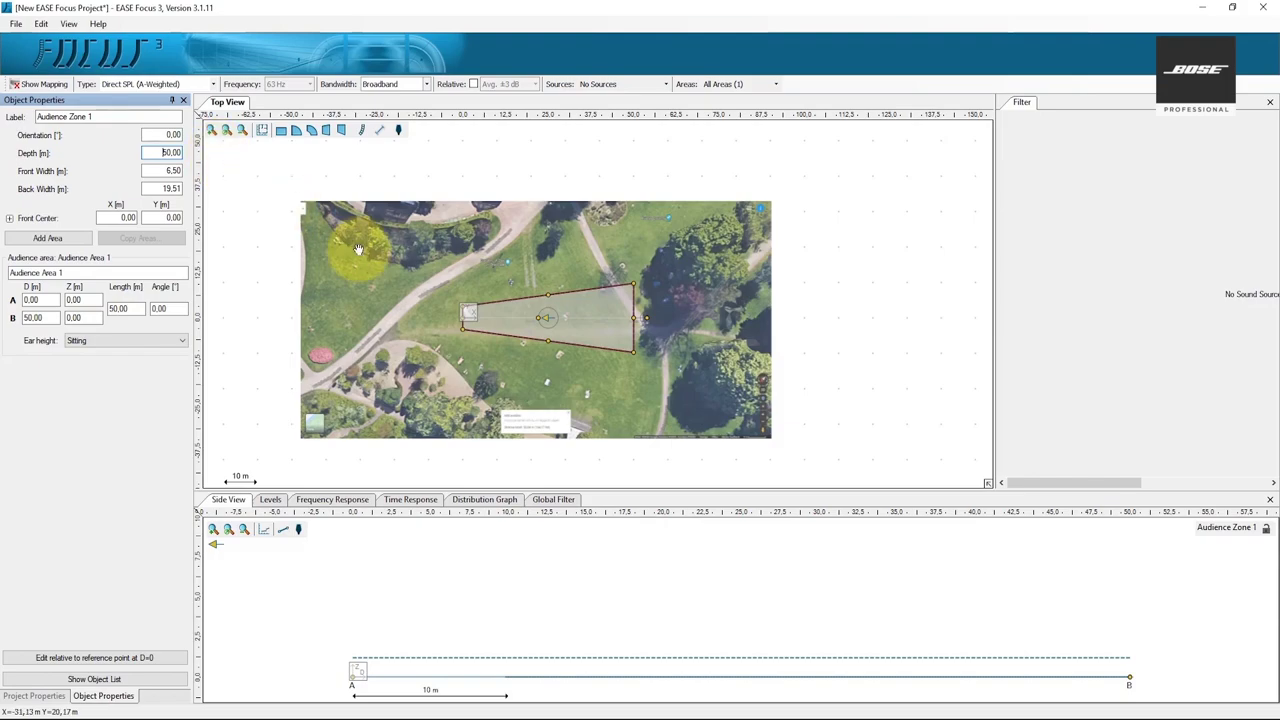
- Widen the zone's front edge to 25.95 m and its back edge to 53.08 m
scroll(440, 320, up, 1)
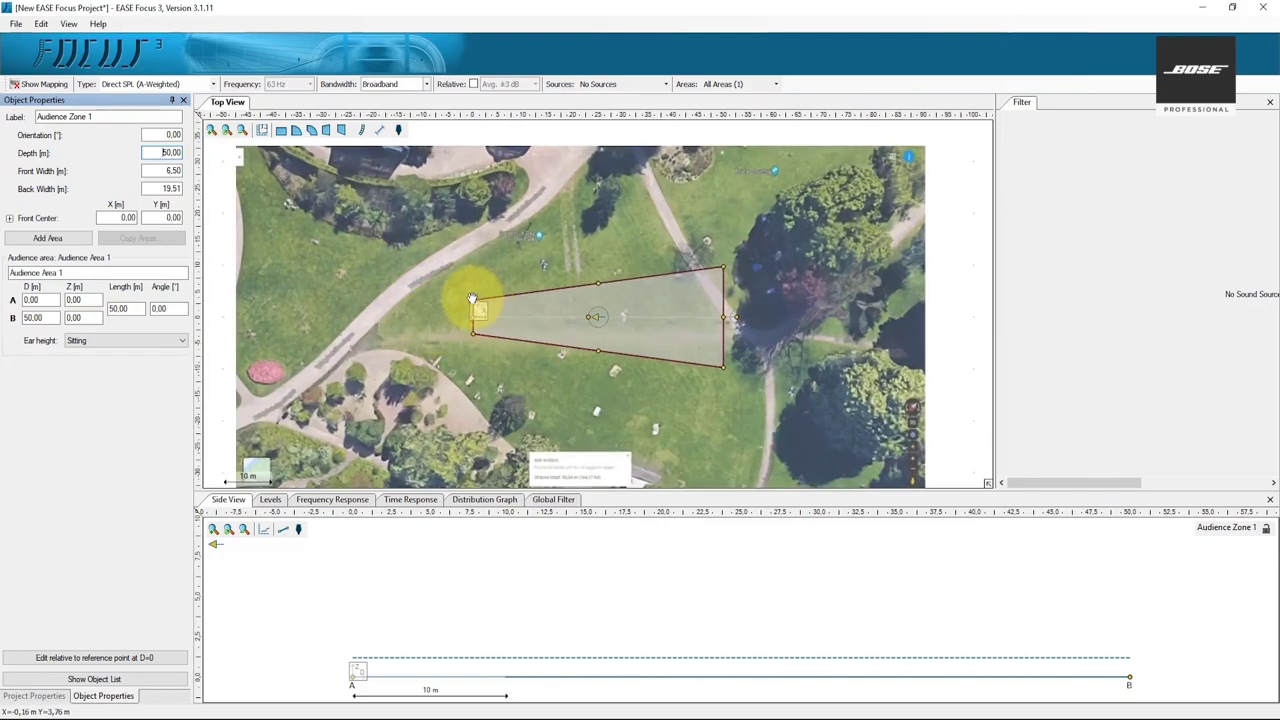
drag(480, 300, 480, 252)
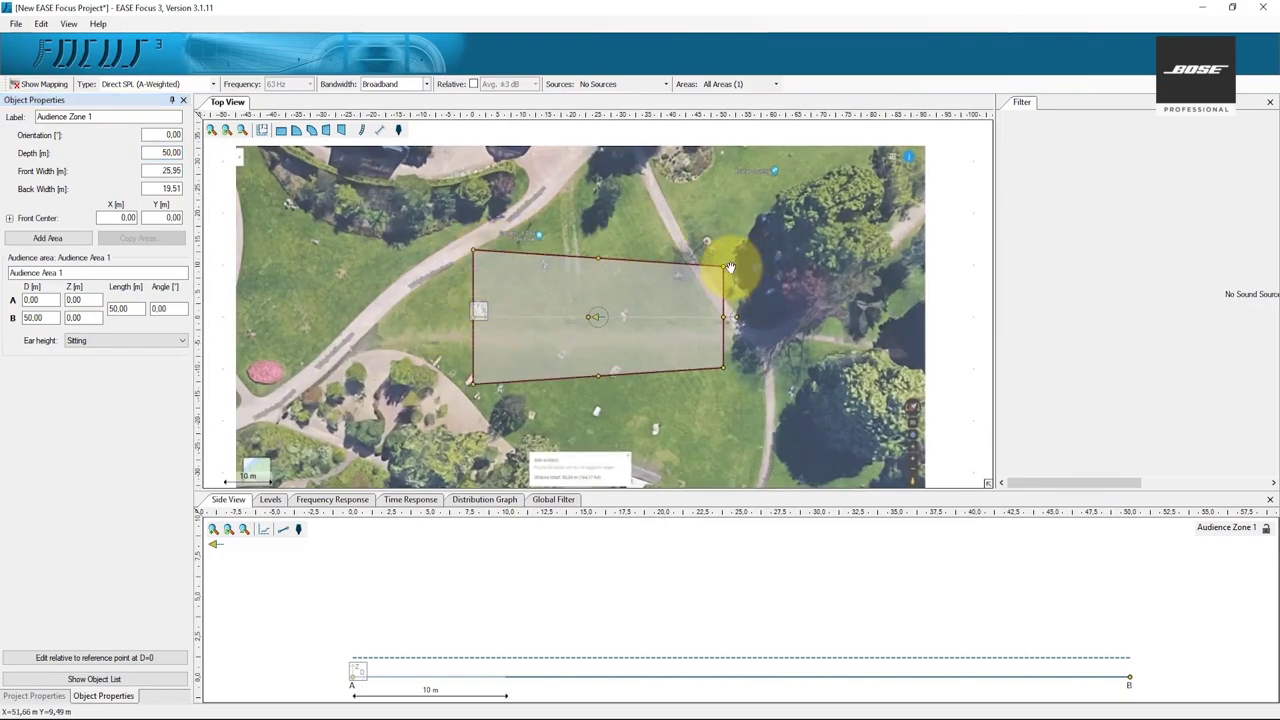
drag(724, 268, 724, 183)
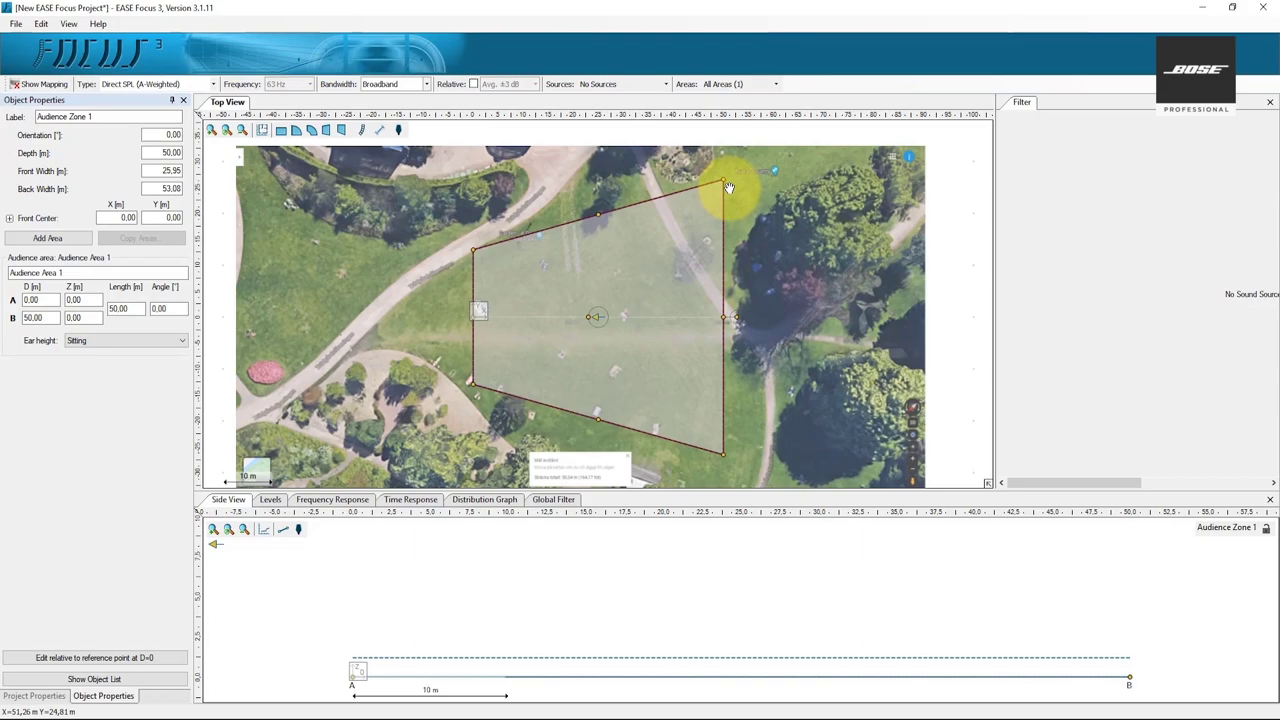
- Draw a rectangular zone flipped to face the other way, 10 m wide and 7 m deep
click(283, 133)
drag(438, 291, 475, 346)
scroll(456, 318, up, 5)
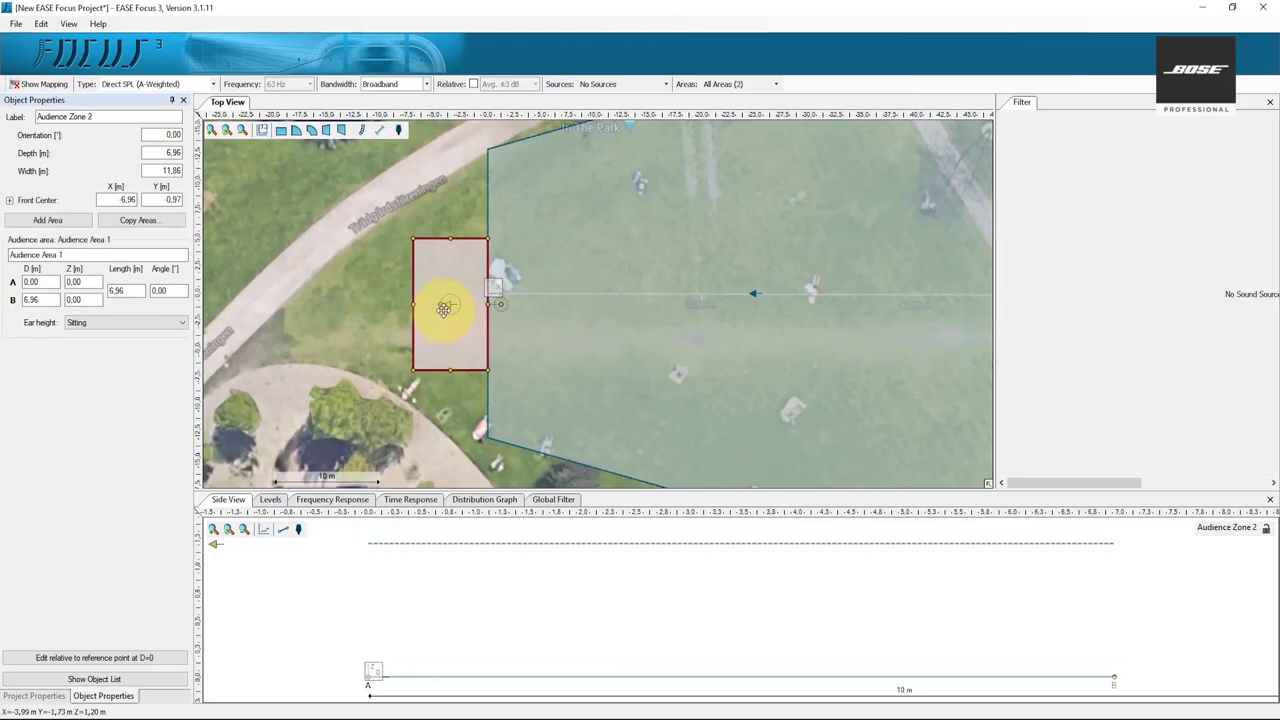
drag(463, 297, 229, 229)
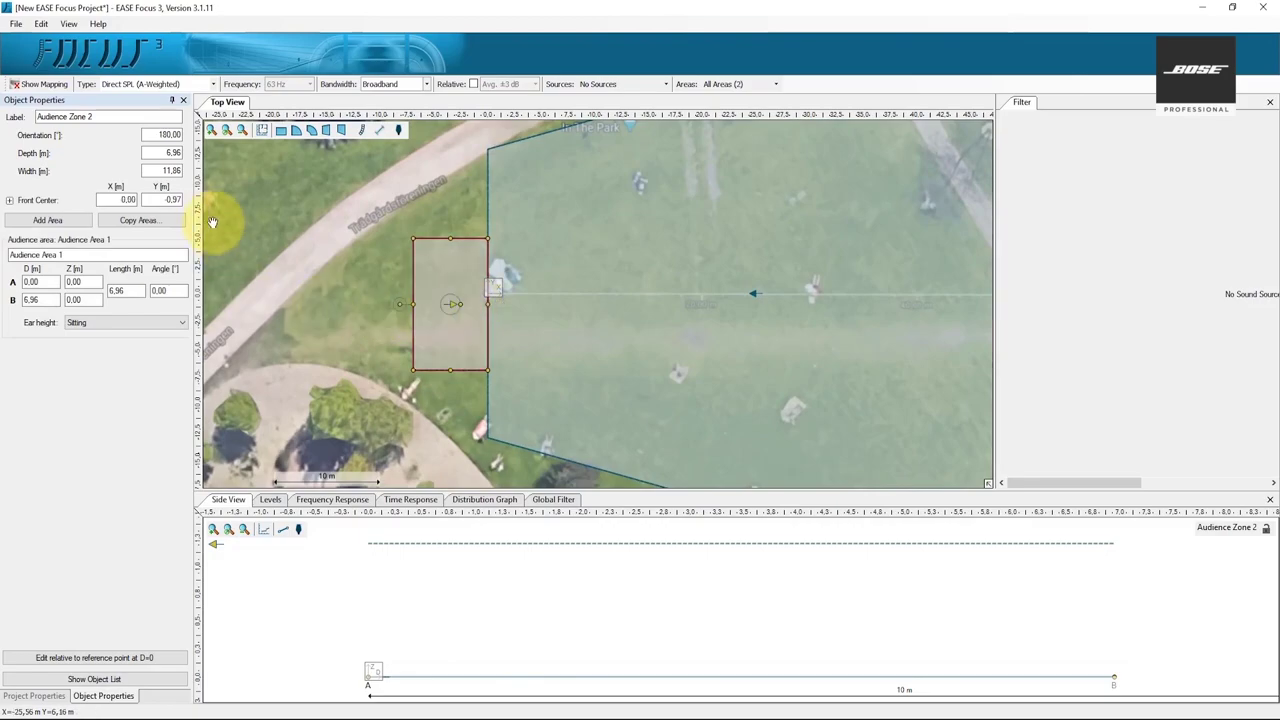
double_click(166, 171)
text(10)
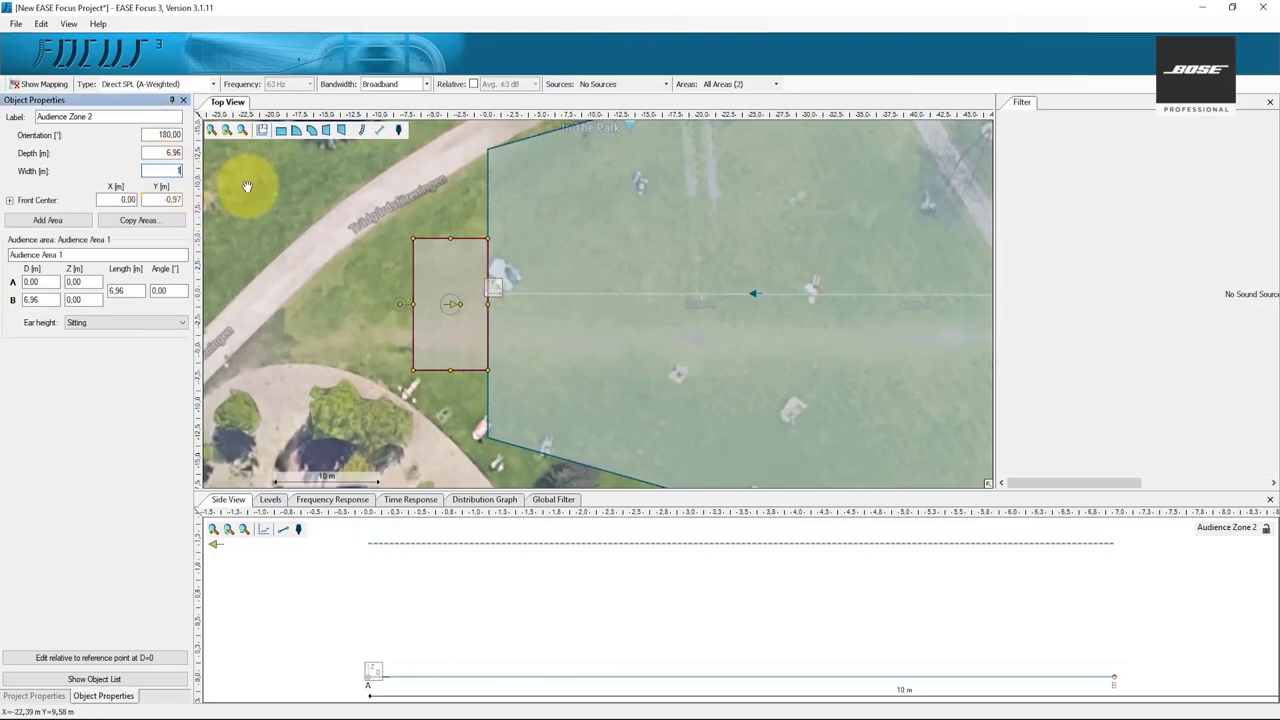
double_click(165, 152)
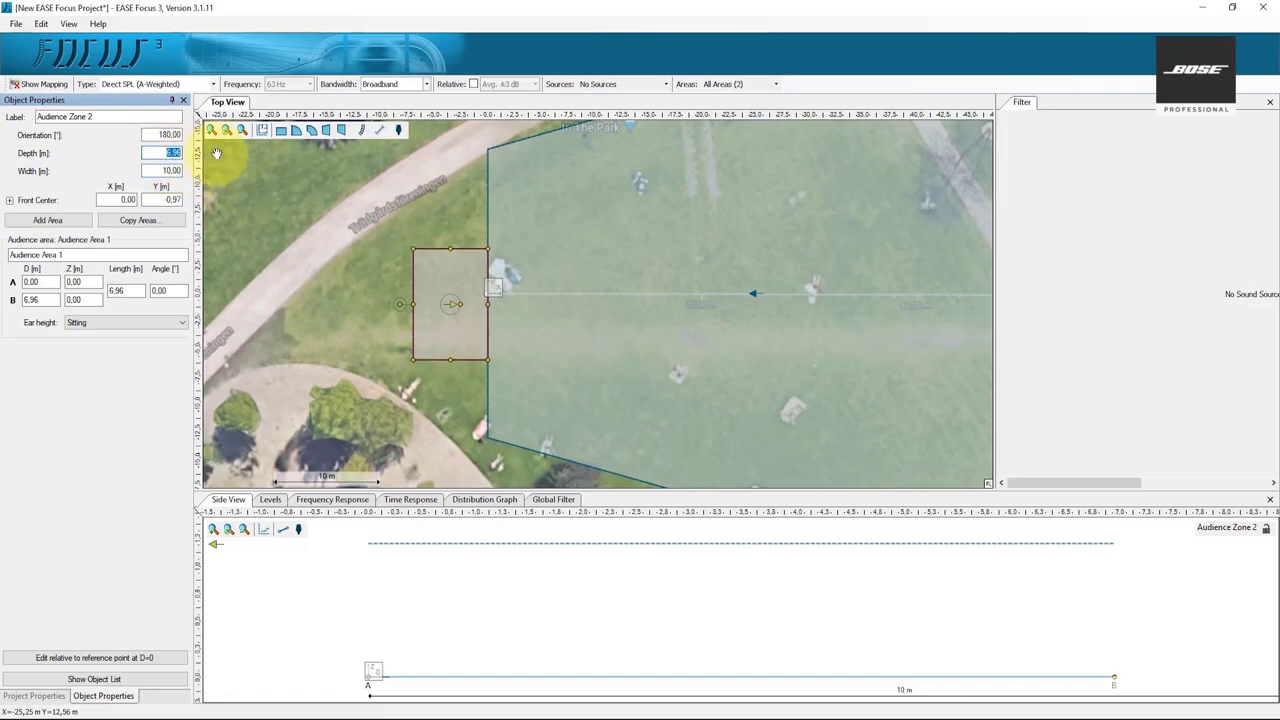
text(7)
- Put the zone's front centre at 0,0 and raise points A and B to 1.60 m
double_click(127, 200)
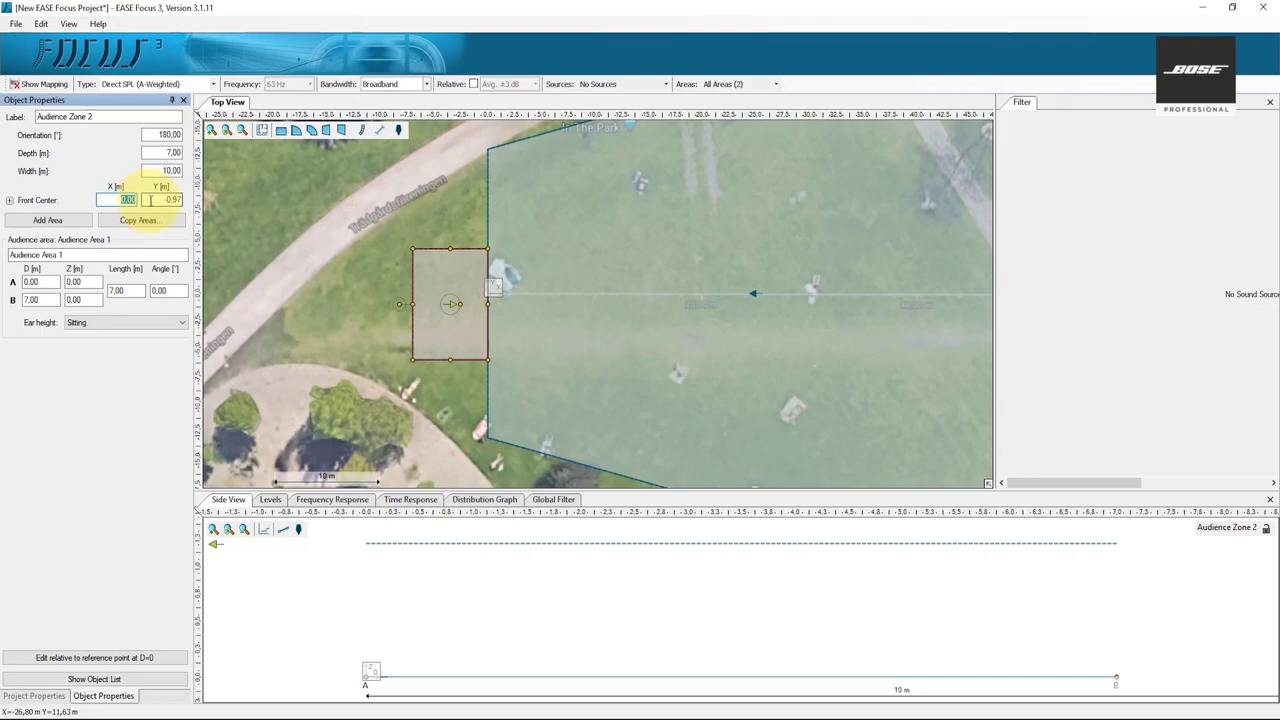
double_click(163, 200)
text(0)
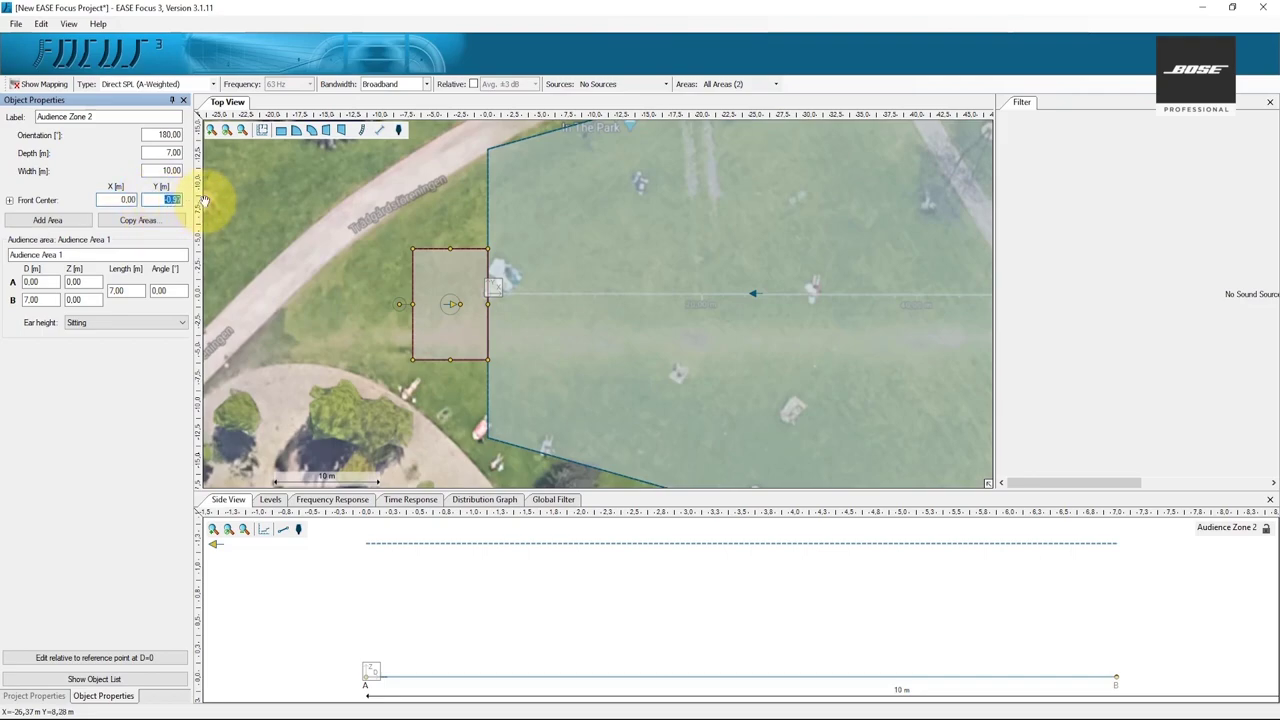
key(Return)
double_click(86, 283)
text(1,6)
key(Return)
double_click(83, 302)
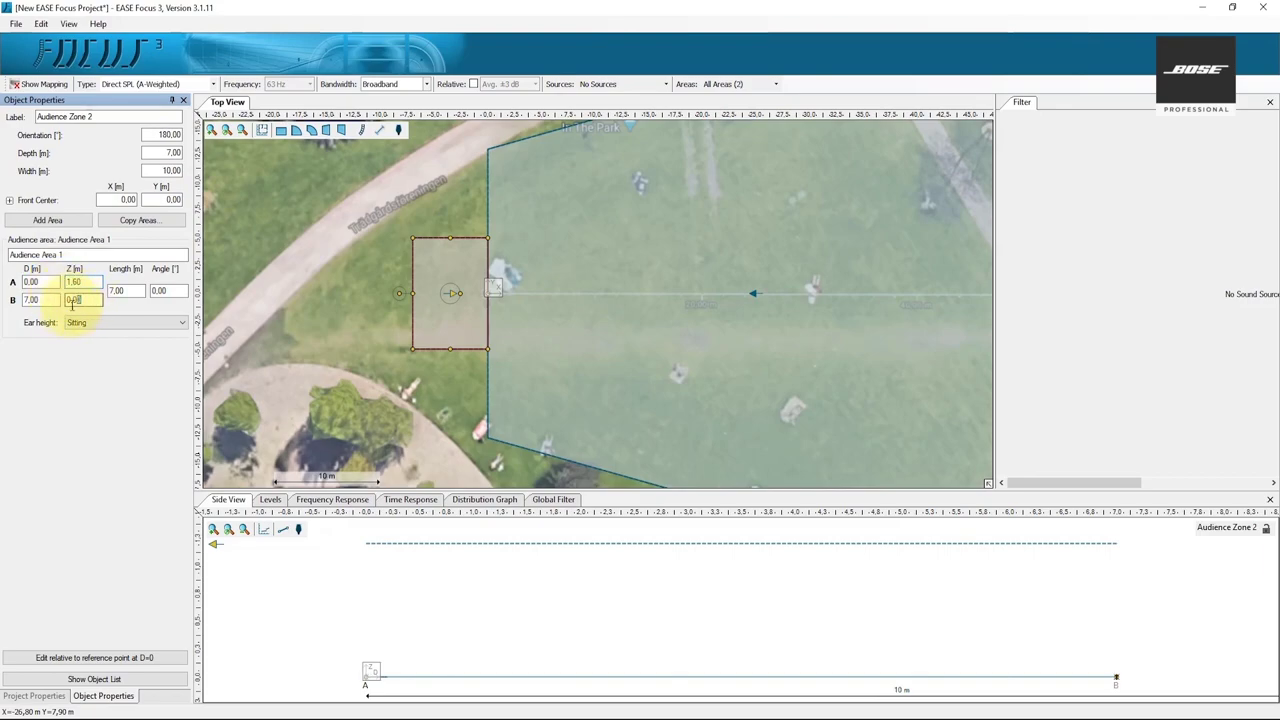
text(1,6)
key(Return)
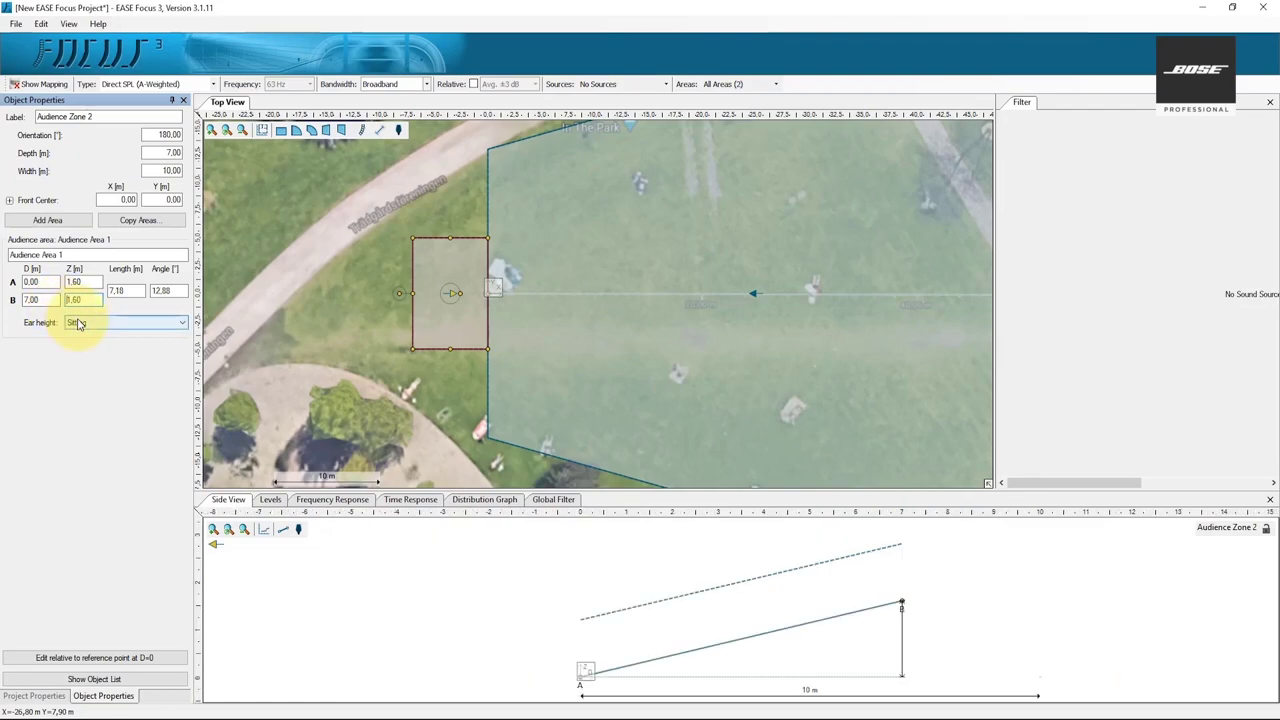
- Set Audience Zone 2's ear height to Standing
click(79, 324)
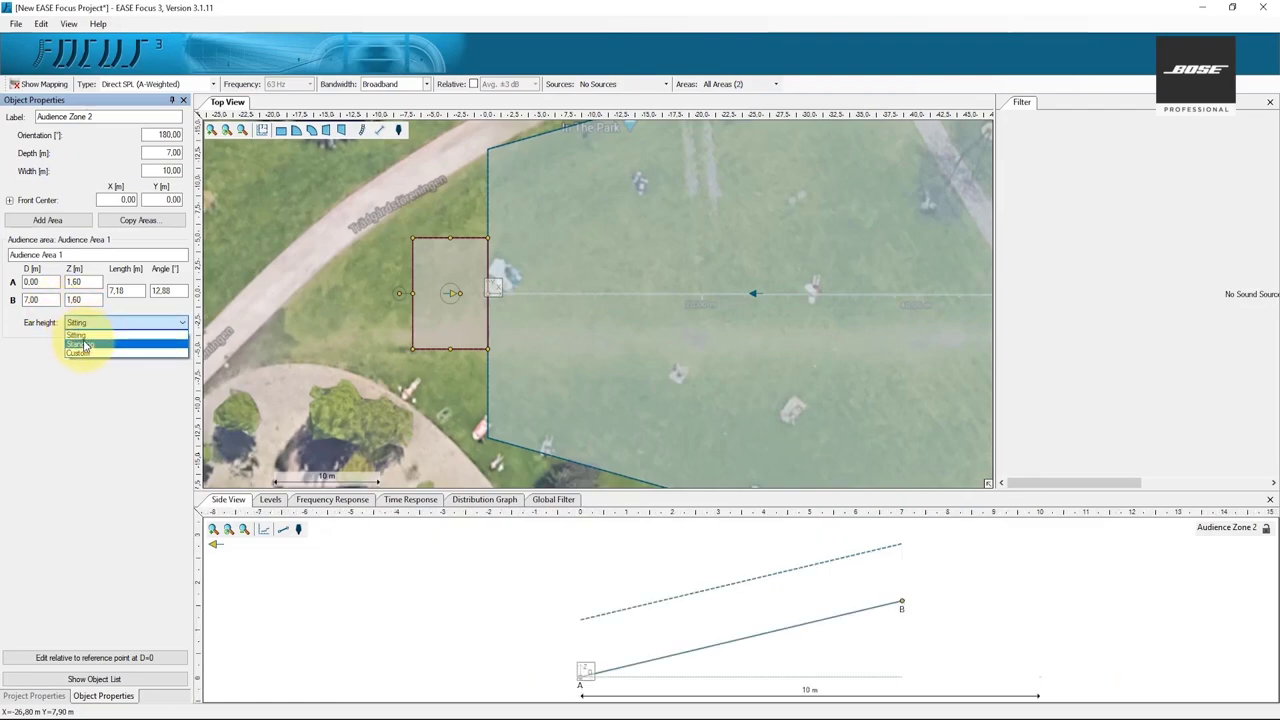
click(84, 345)
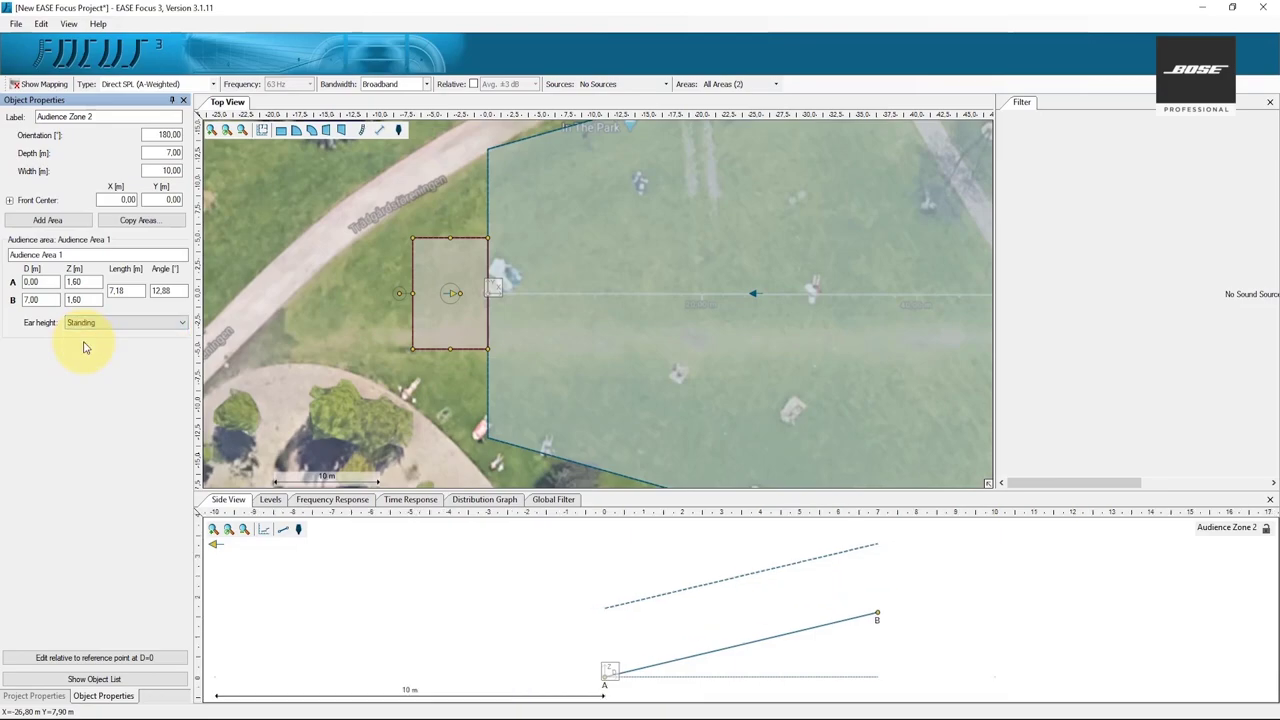
click(538, 371)
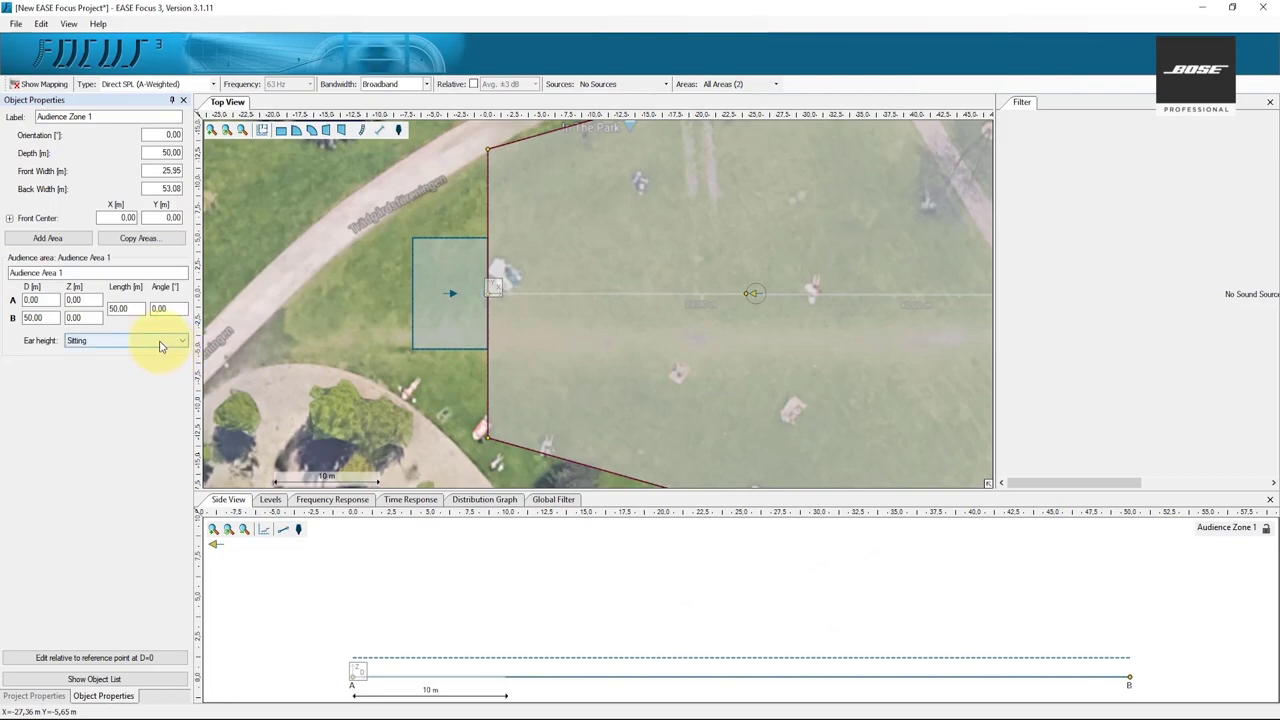
- Set Audience Zone 1's ear height to Standing
click(159, 342)
click(163, 364)
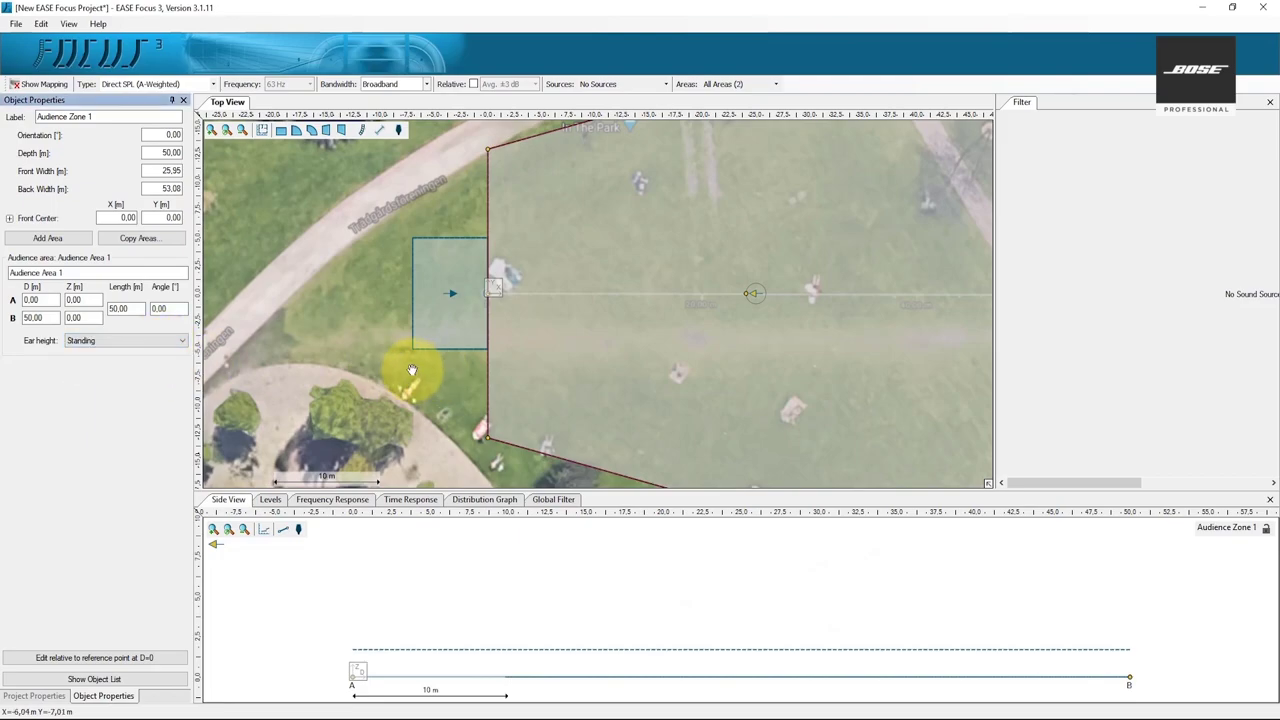
scroll(408, 370, down, 3)
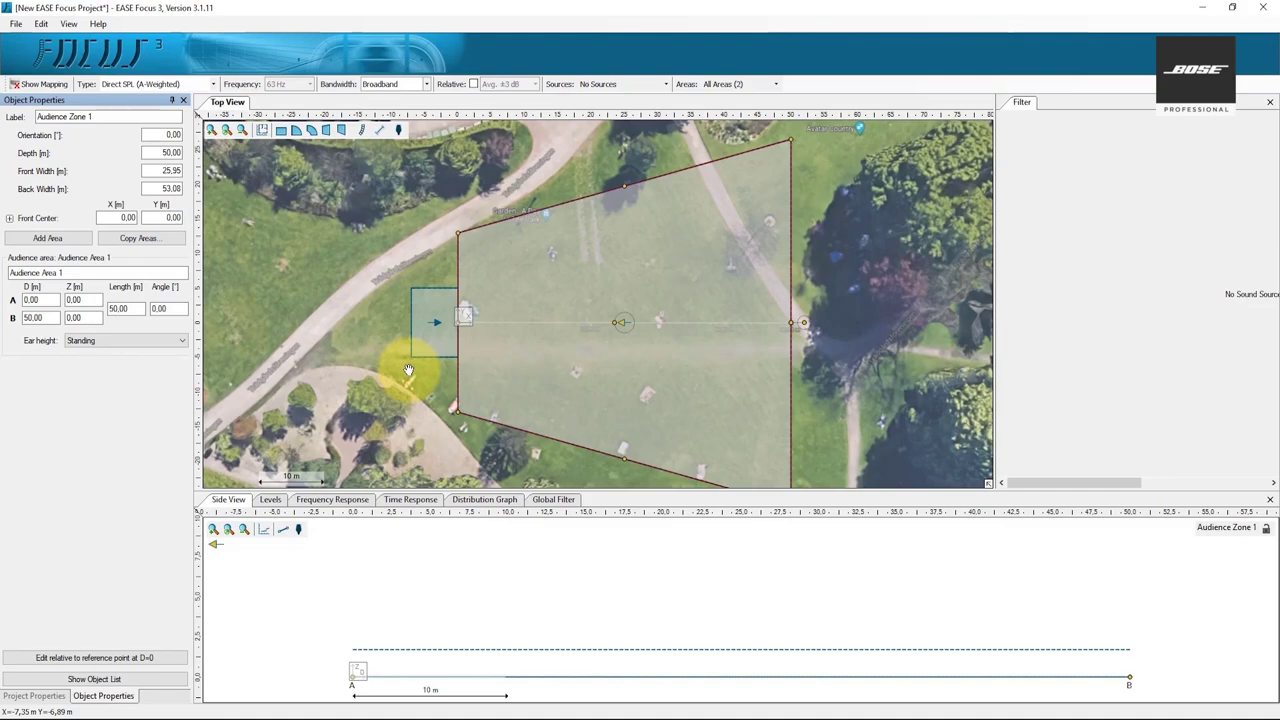
- Start a line array system and list the Bose Professional system definitions
click(363, 133)
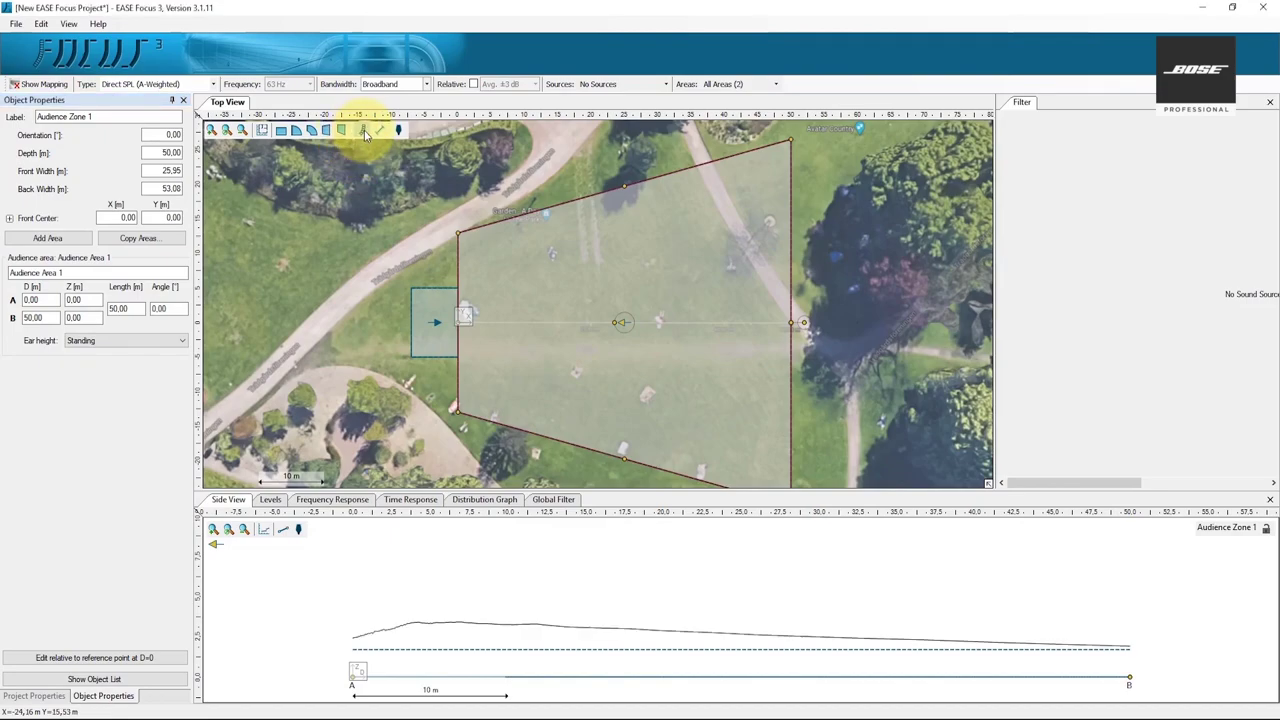
click(398, 131)
click(200, 185)
- Place the ShowMatch Array at the audience area's front, aimed across the lawn
scroll(585, 433, down, 3)
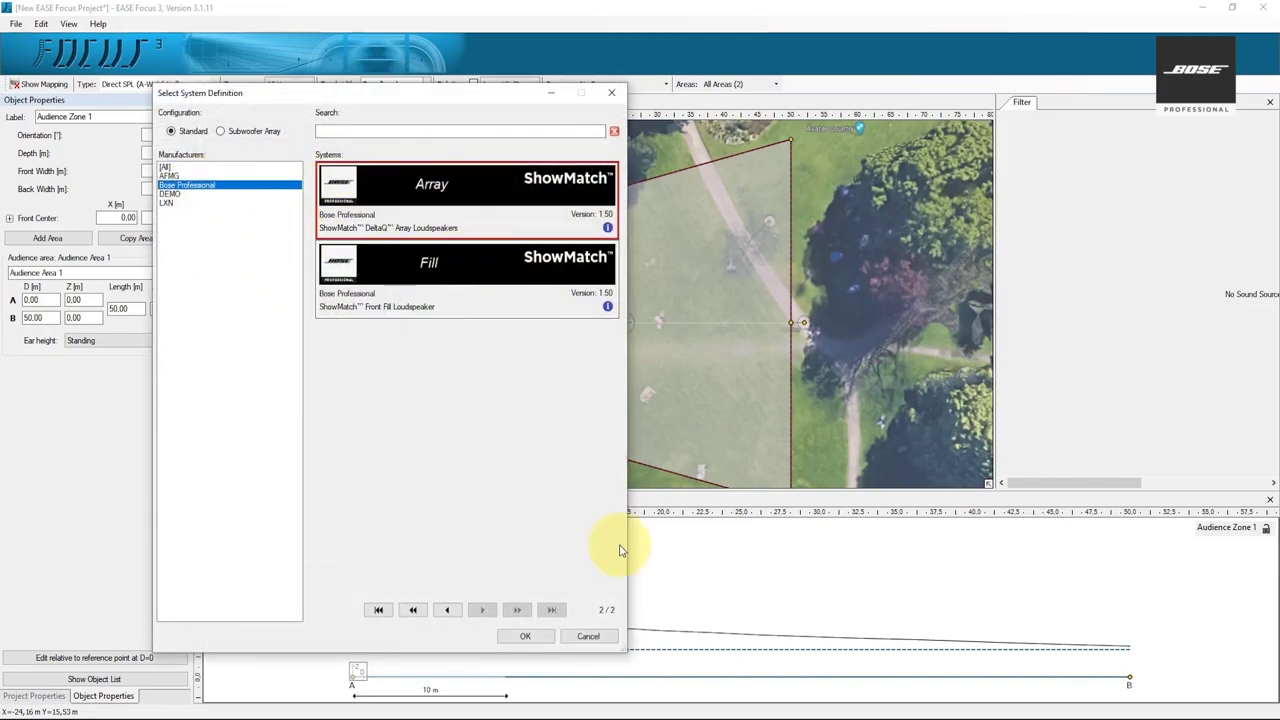
click(525, 636)
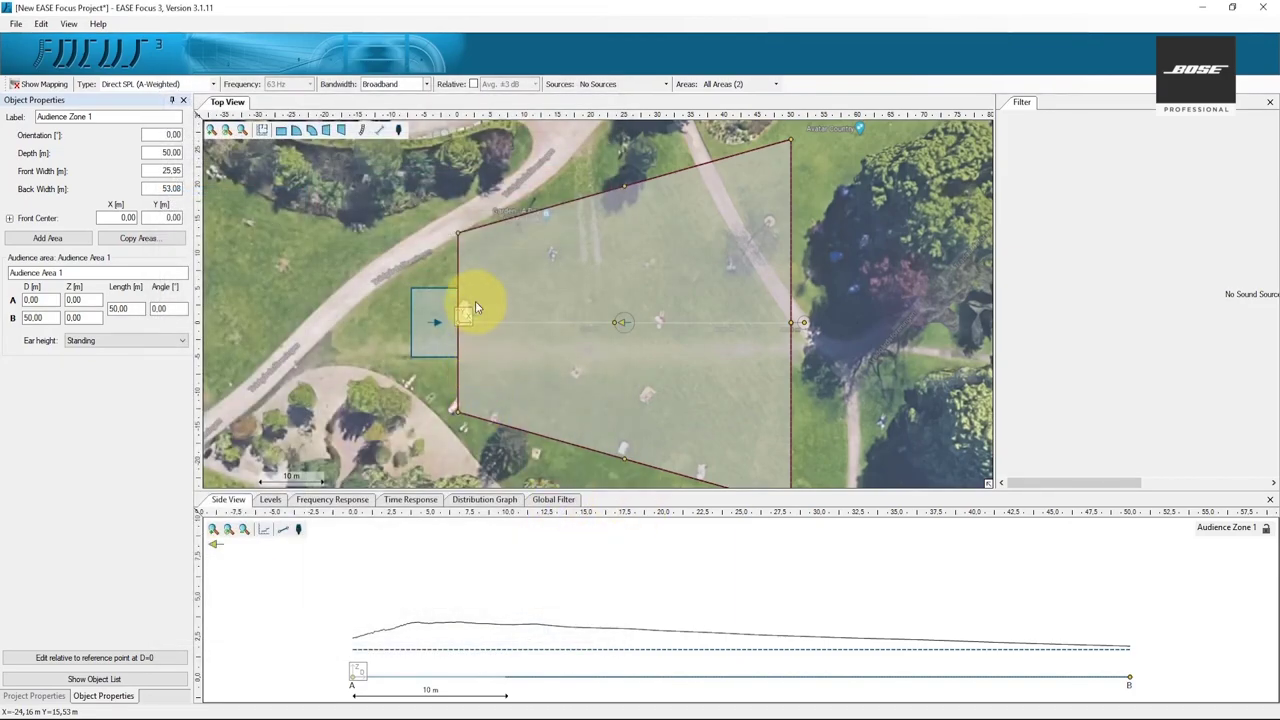
click(475, 317)
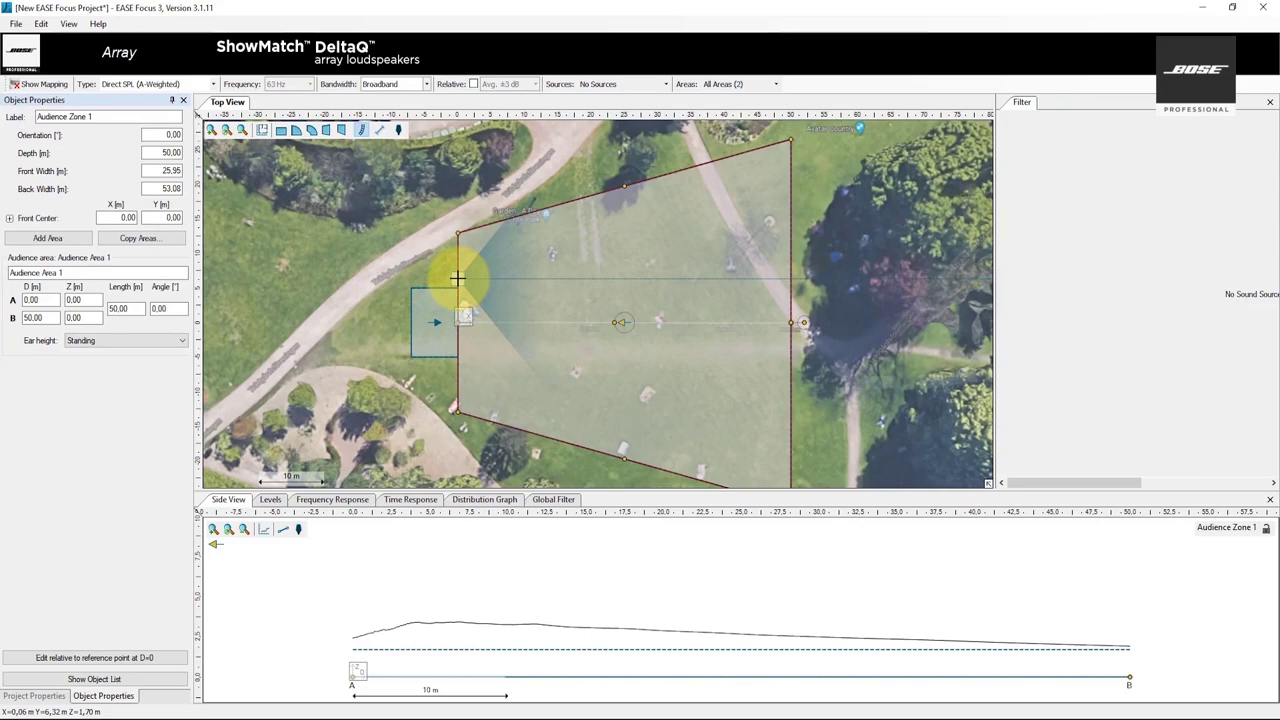
click(457, 278)
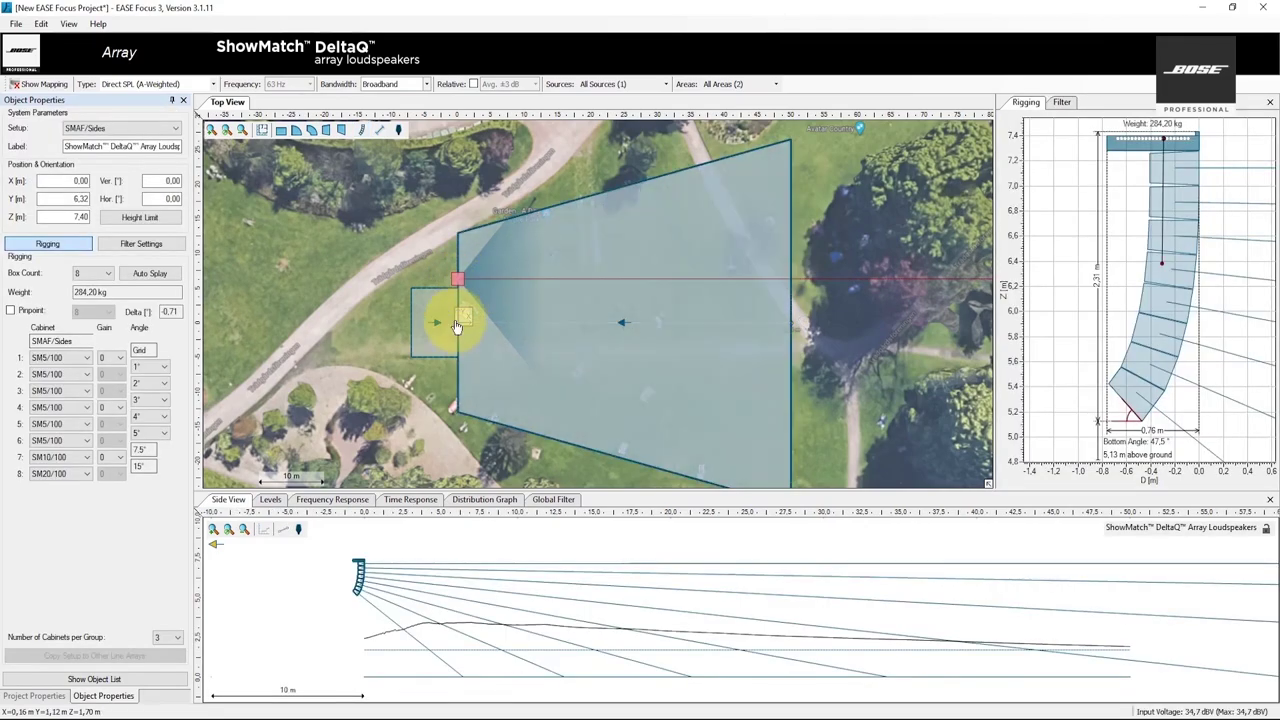
click(463, 317)
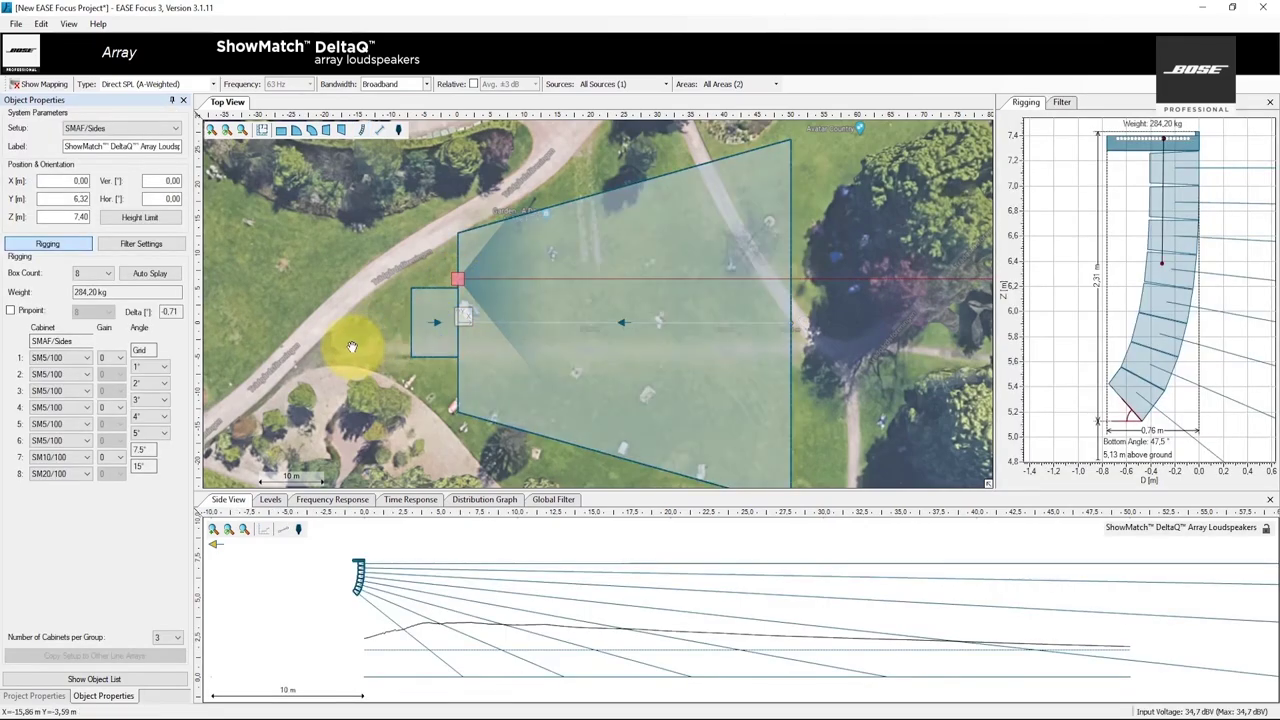
- Move the ShowMatch array to Y 5.50 m
double_click(62, 199)
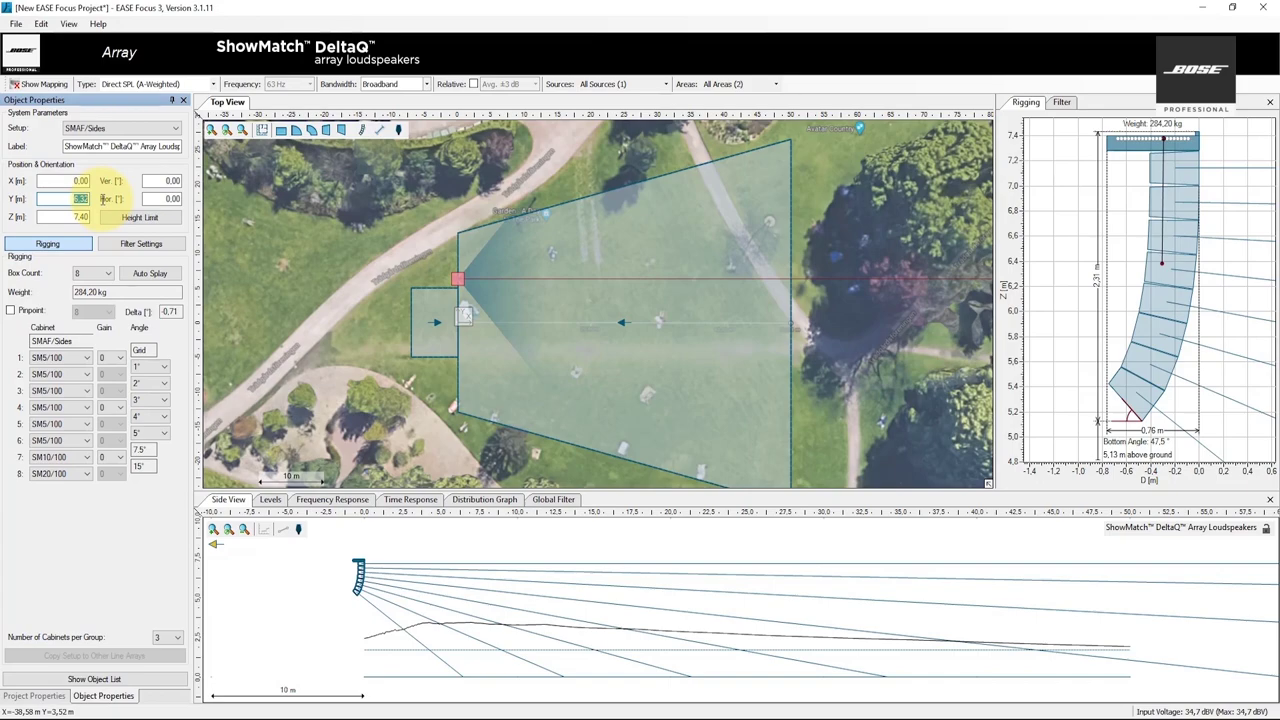
text(5,5)
key(Return)
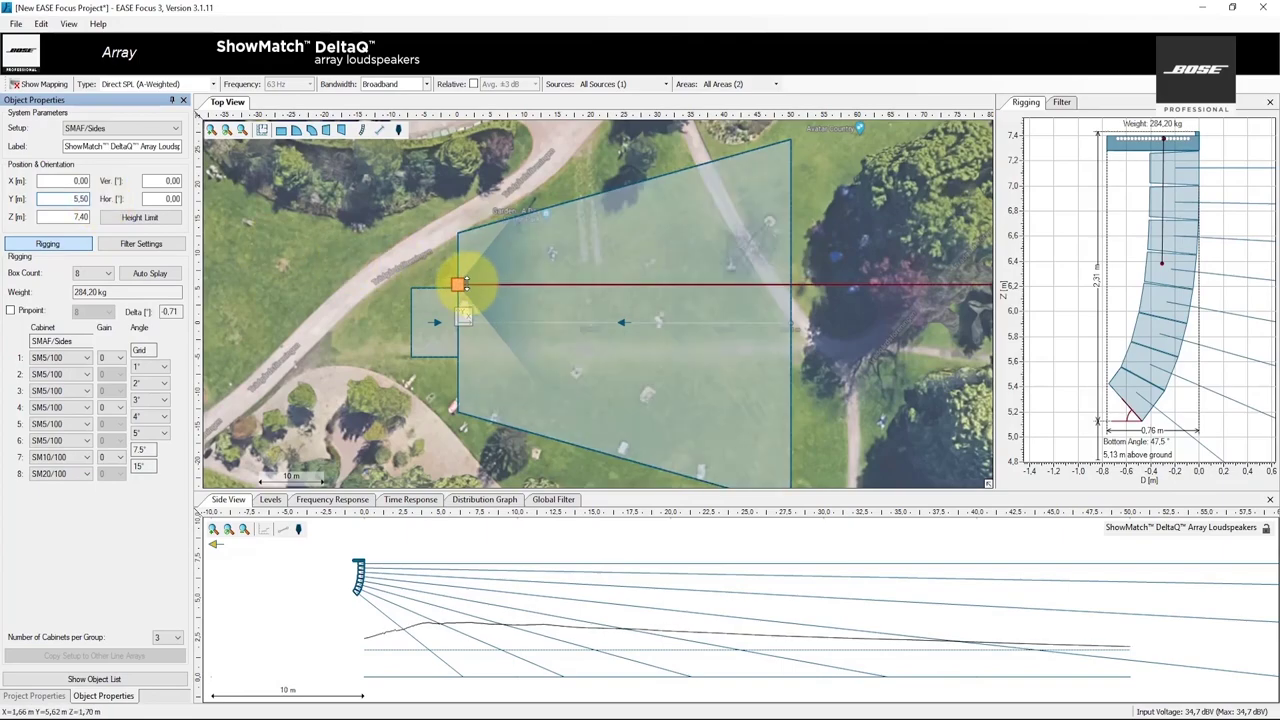
scroll(465, 285, up, 6)
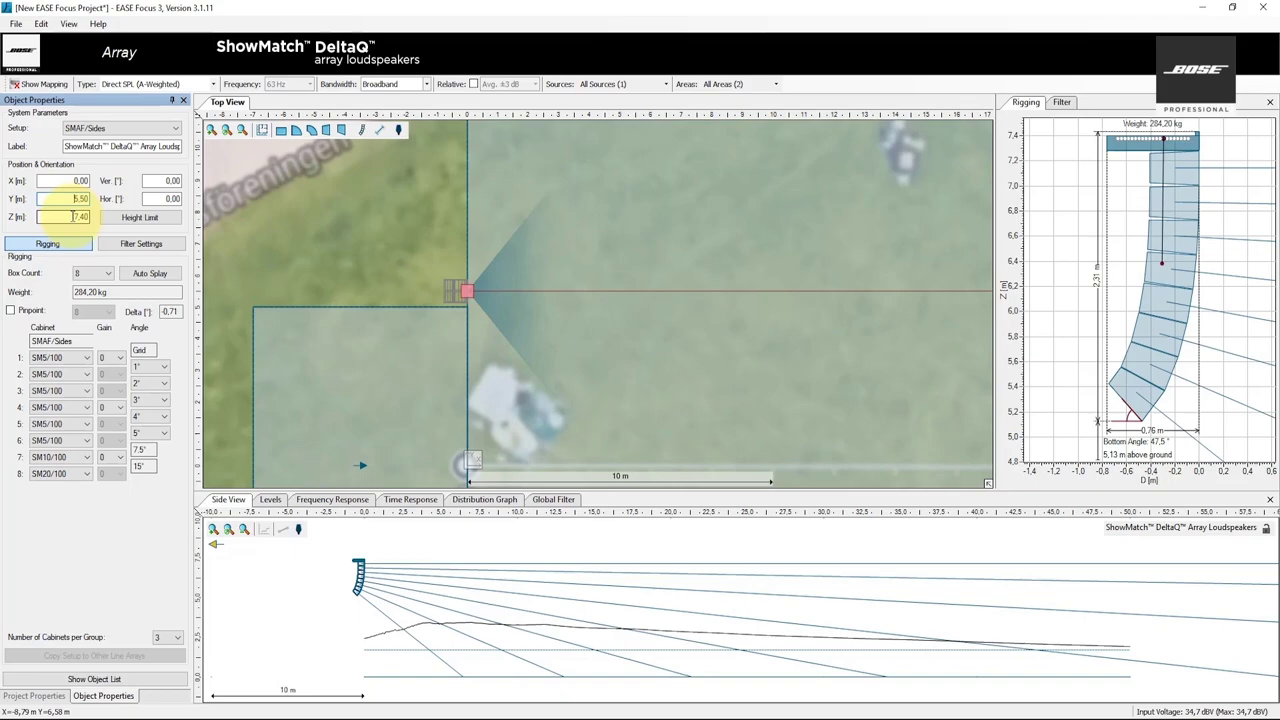
scroll(300, 343, down, 5)
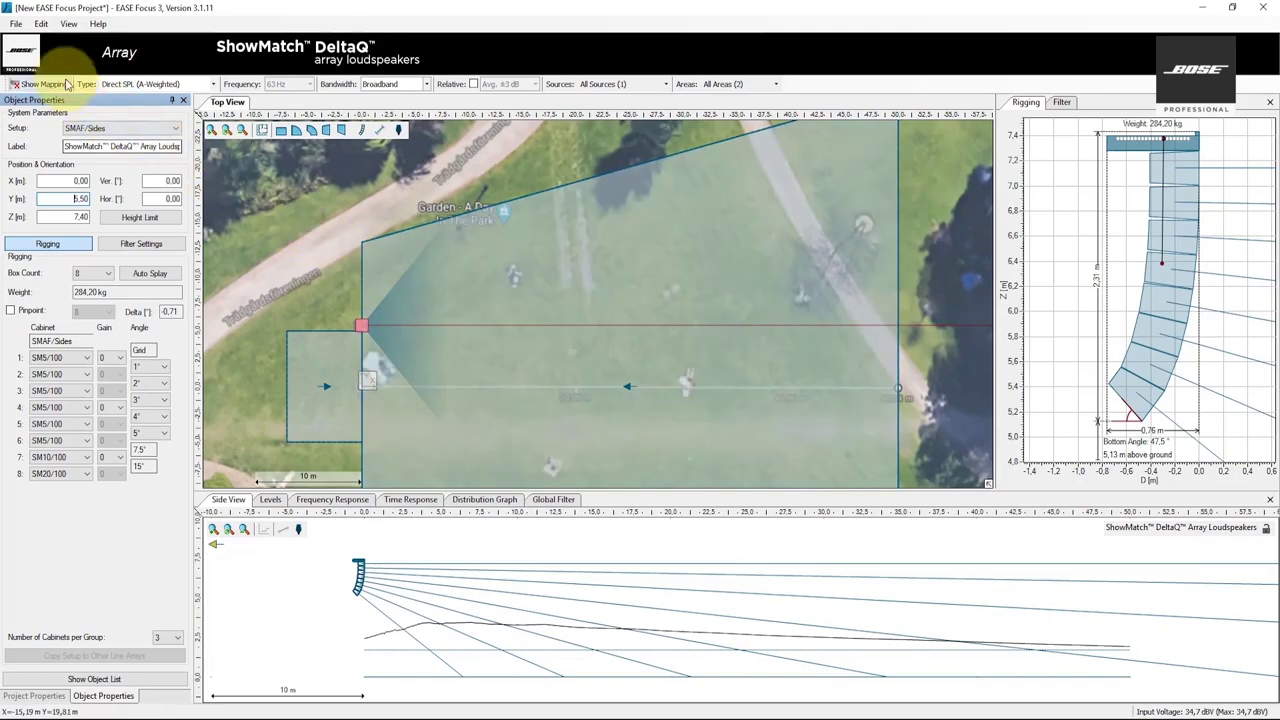
- Apply the 12-Box Array line array preset from the Edit menu
click(41, 23)
mouse_move(95, 89)
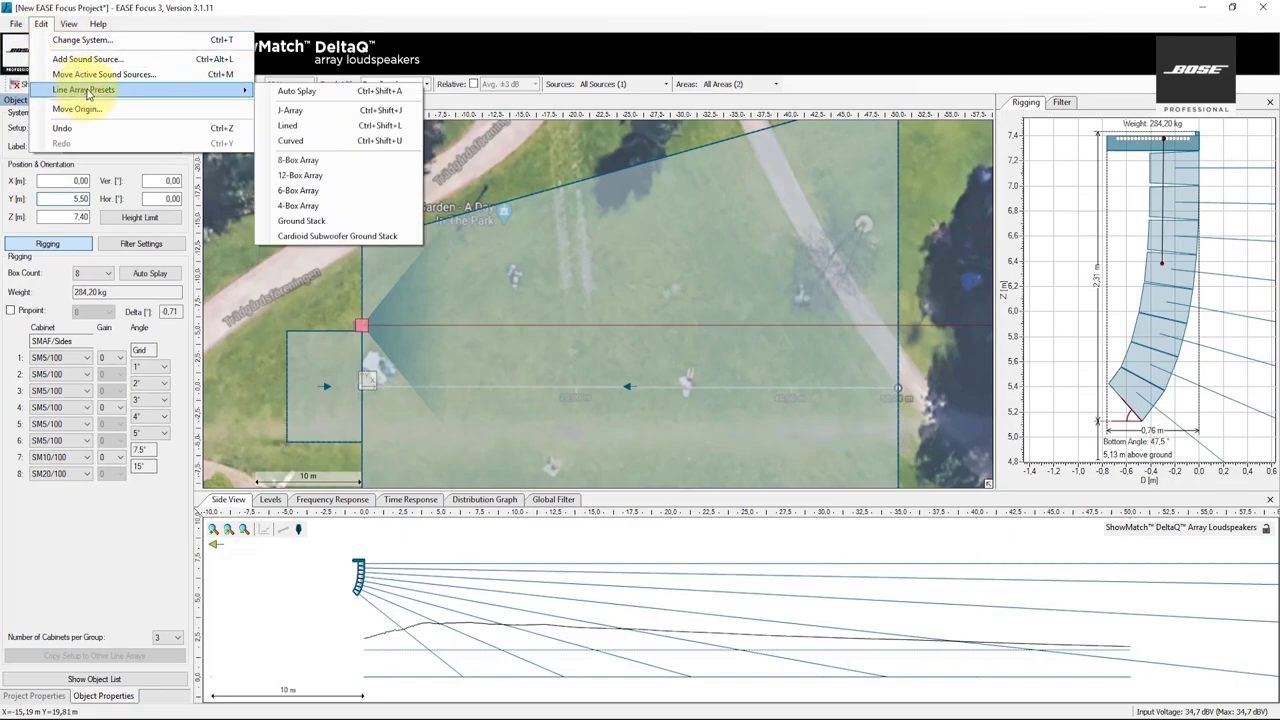
click(301, 175)
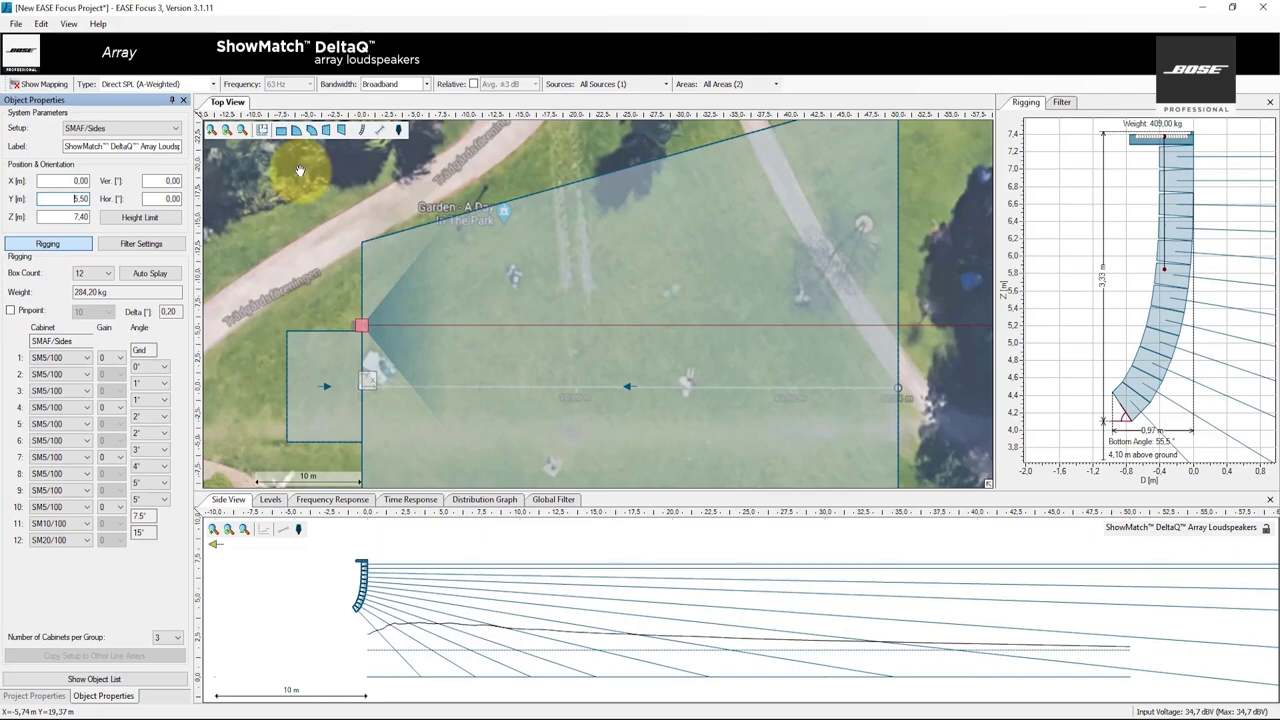
- Set cabinets 1–4 in the rigging list to SM5/55
click(65, 360)
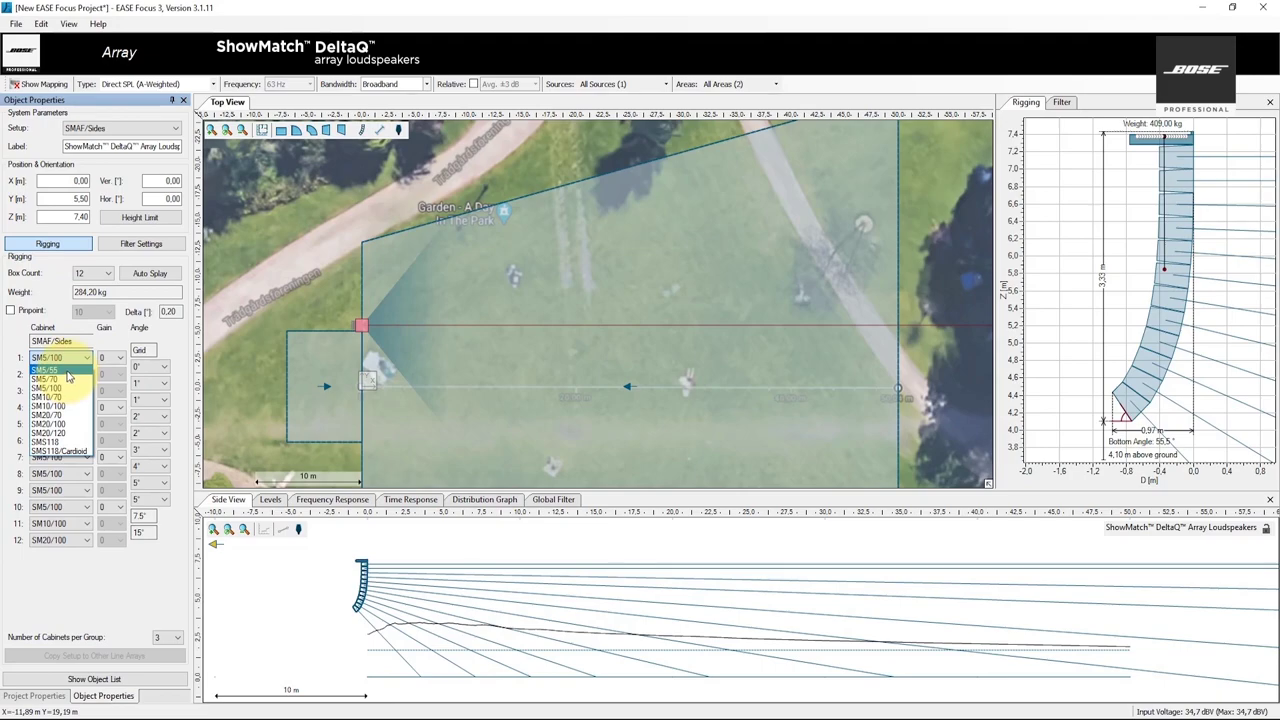
click(68, 372)
click(60, 374)
click(68, 387)
click(70, 394)
click(71, 403)
click(73, 408)
click(73, 421)
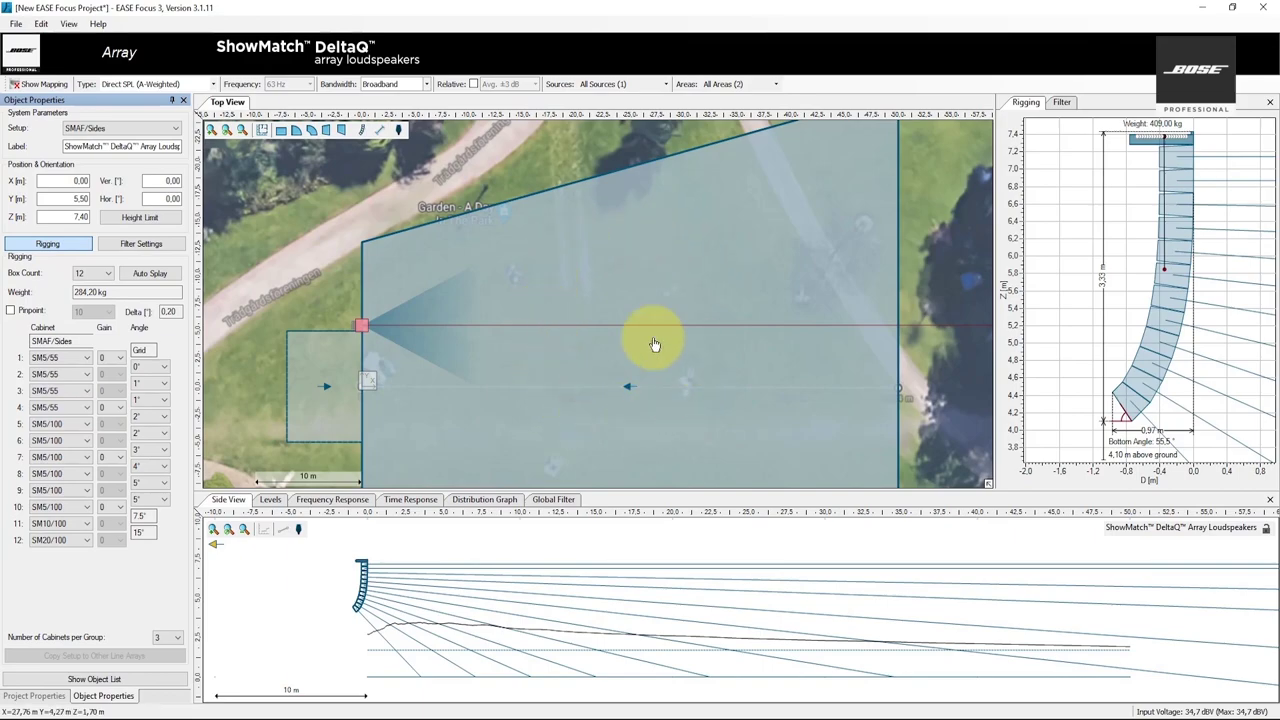
- Set cabinets 5–8 in the rigging list to SM5/70
click(83, 428)
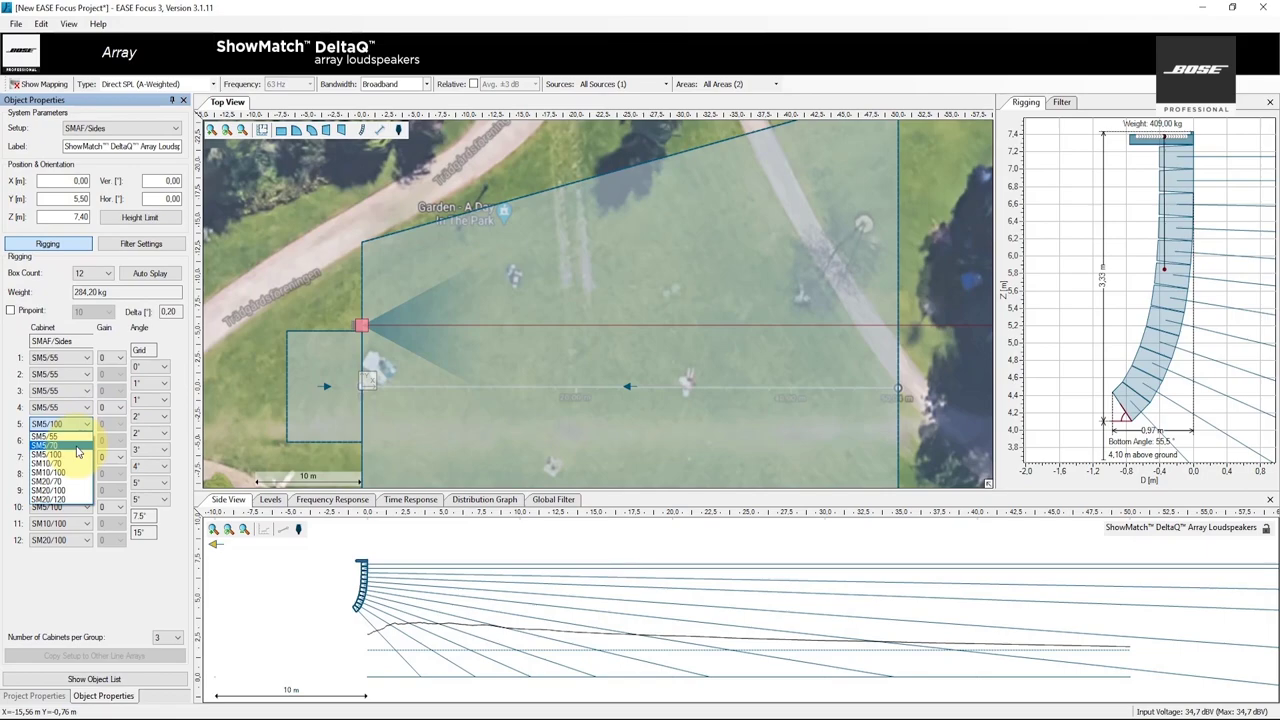
click(78, 445)
click(80, 440)
click(80, 462)
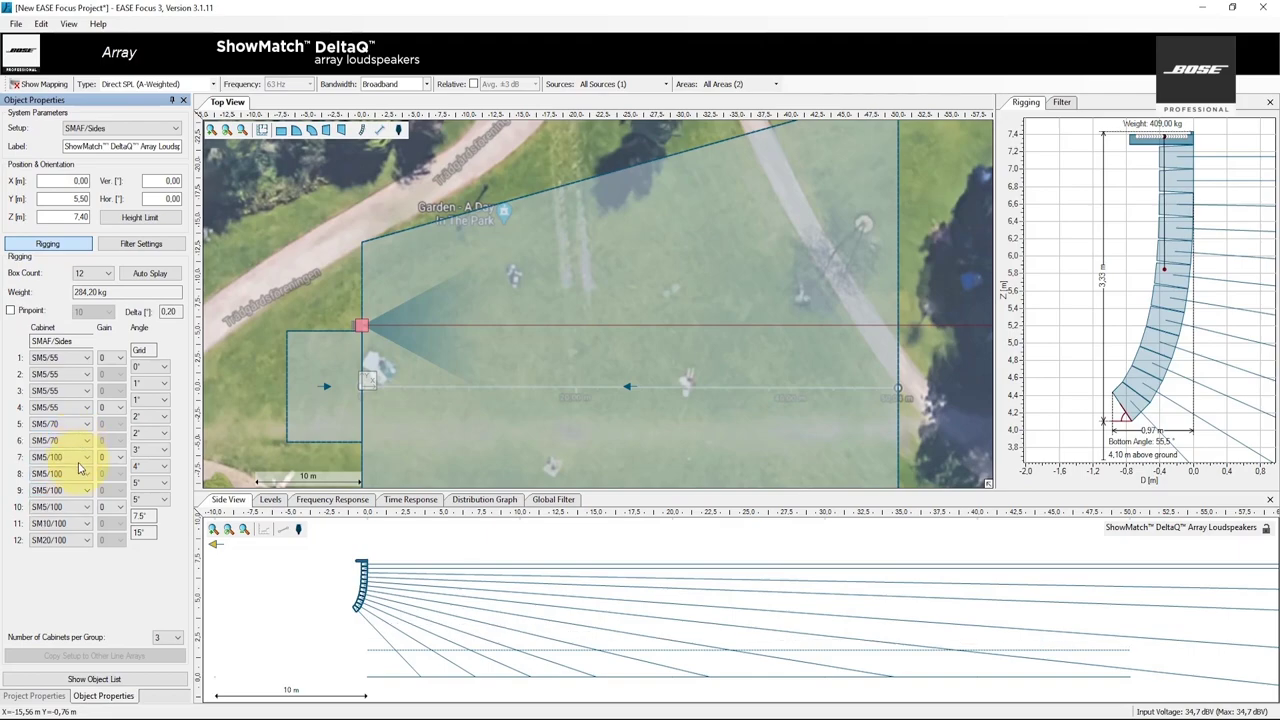
click(80, 458)
click(80, 479)
click(80, 476)
click(78, 485)
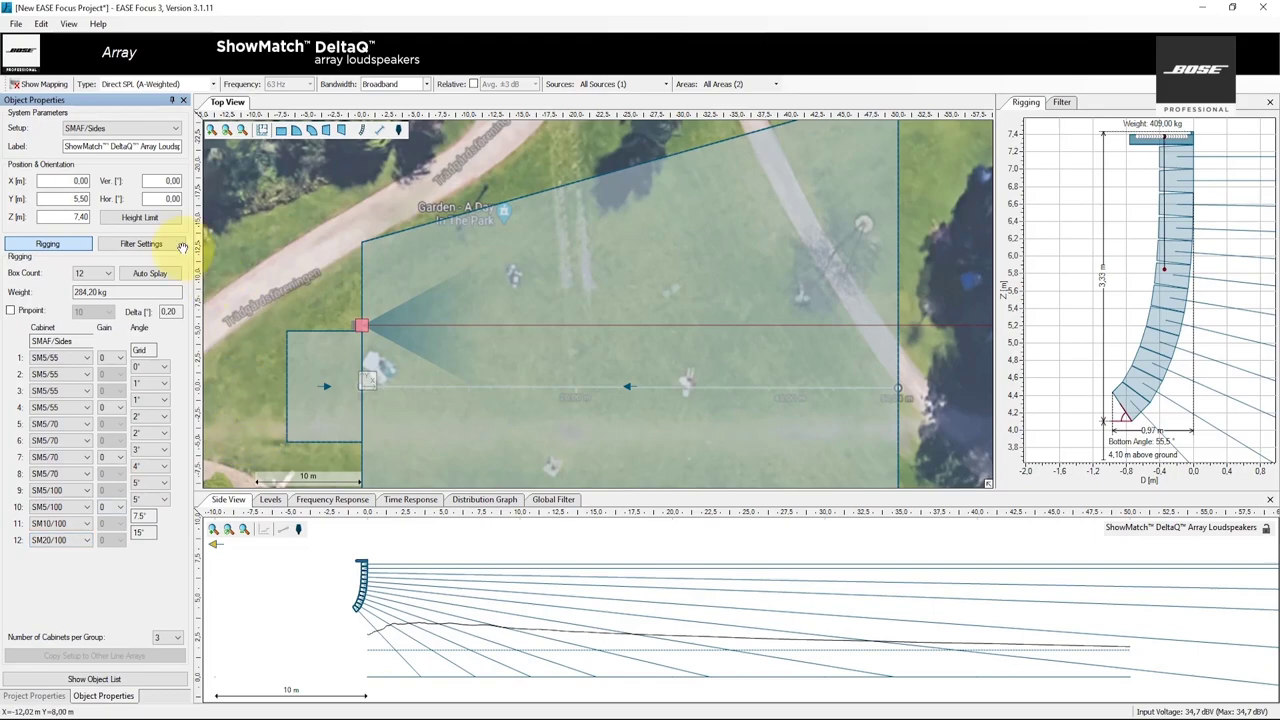
- Relabel the array 'Main Stage L' and choose the SMAFT/MultiPoint Adapter rigging setup
drag(172, 147, 22, 140)
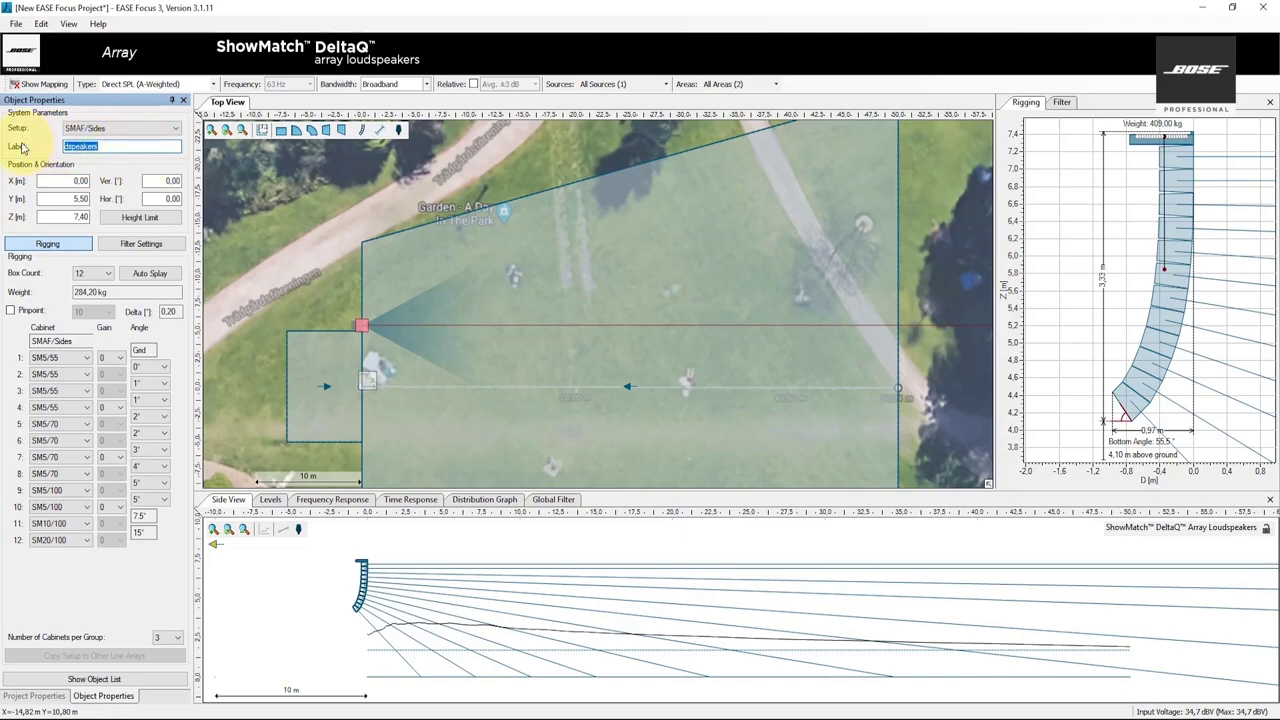
text(Main STage)
key(BackSpace)
key(BackSpace)
key(BackSpace)
key(BackSpace)
key(BackSpace)
key(Return)
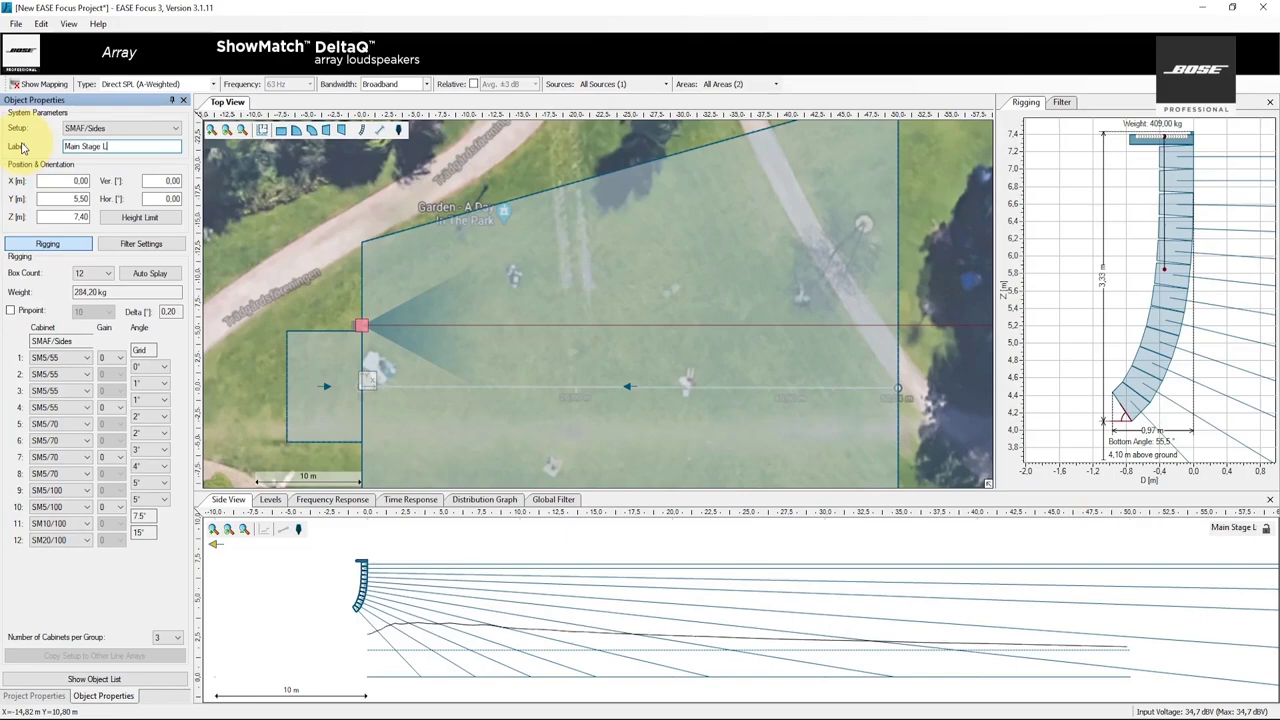
click(100, 128)
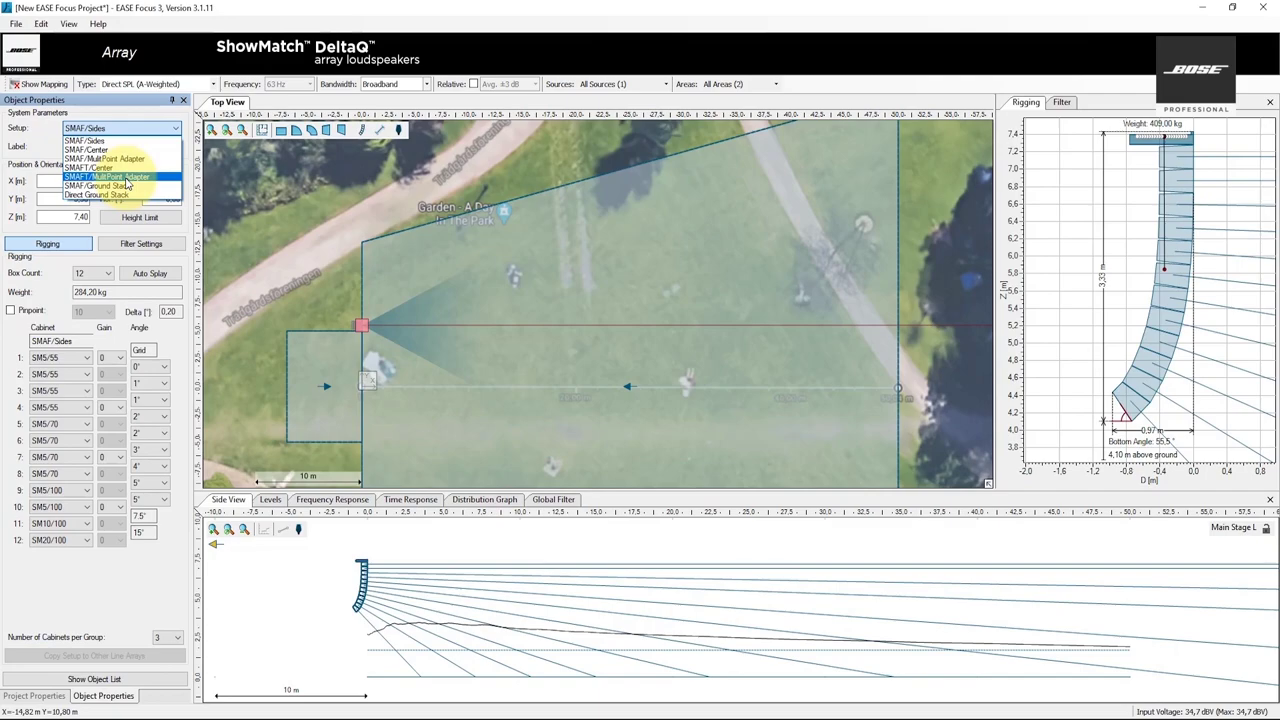
click(127, 181)
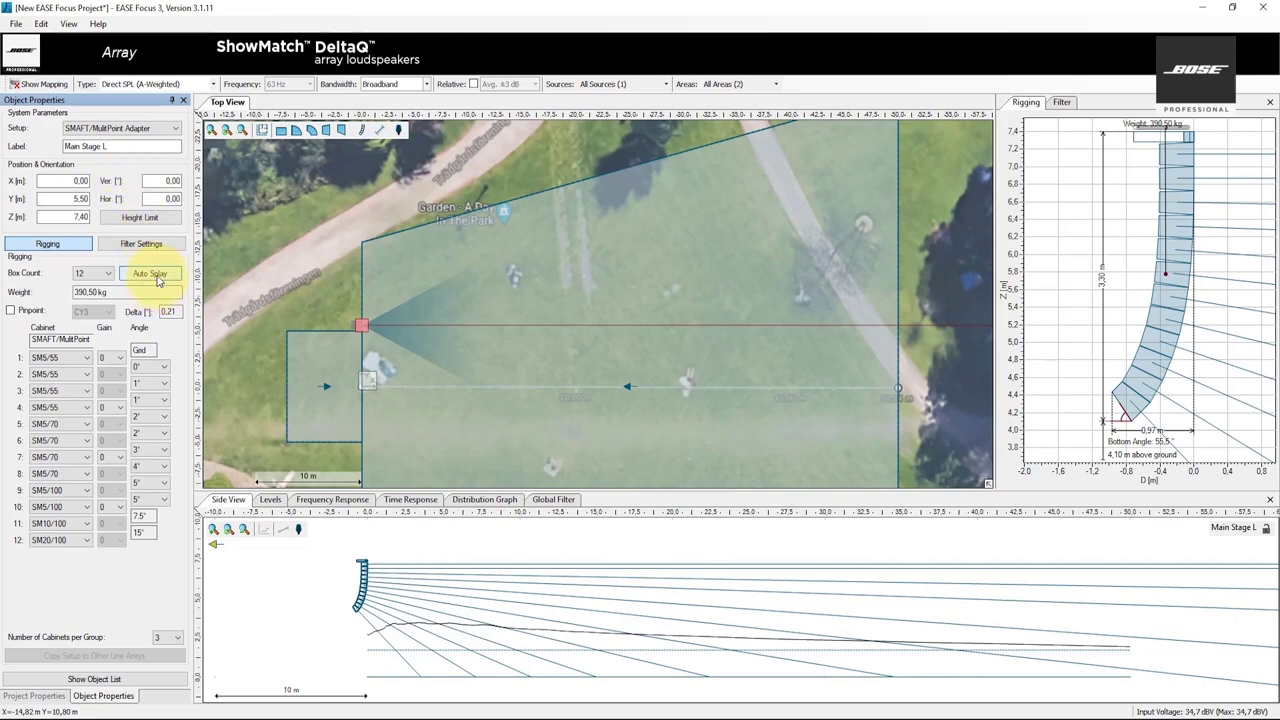
- Run Auto Splay with Conventional strategy on Audience Area 1, tilting the array to -6.21°
click(150, 274)
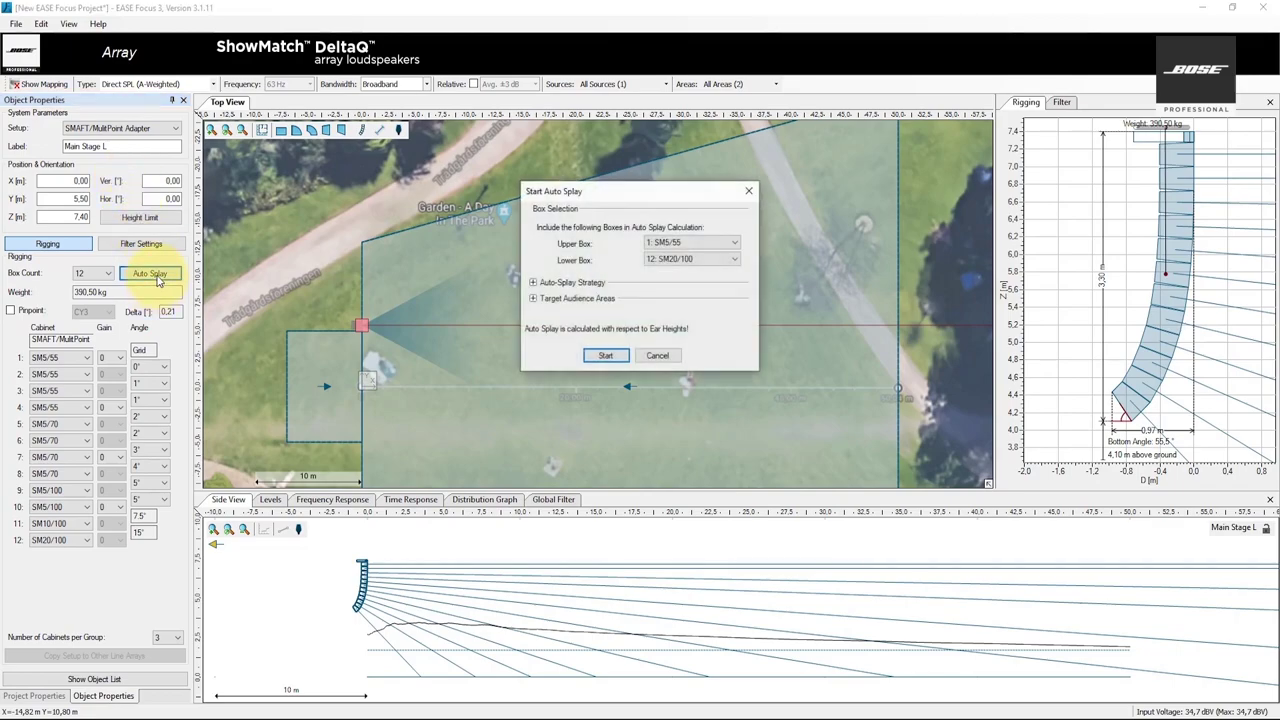
click(534, 284)
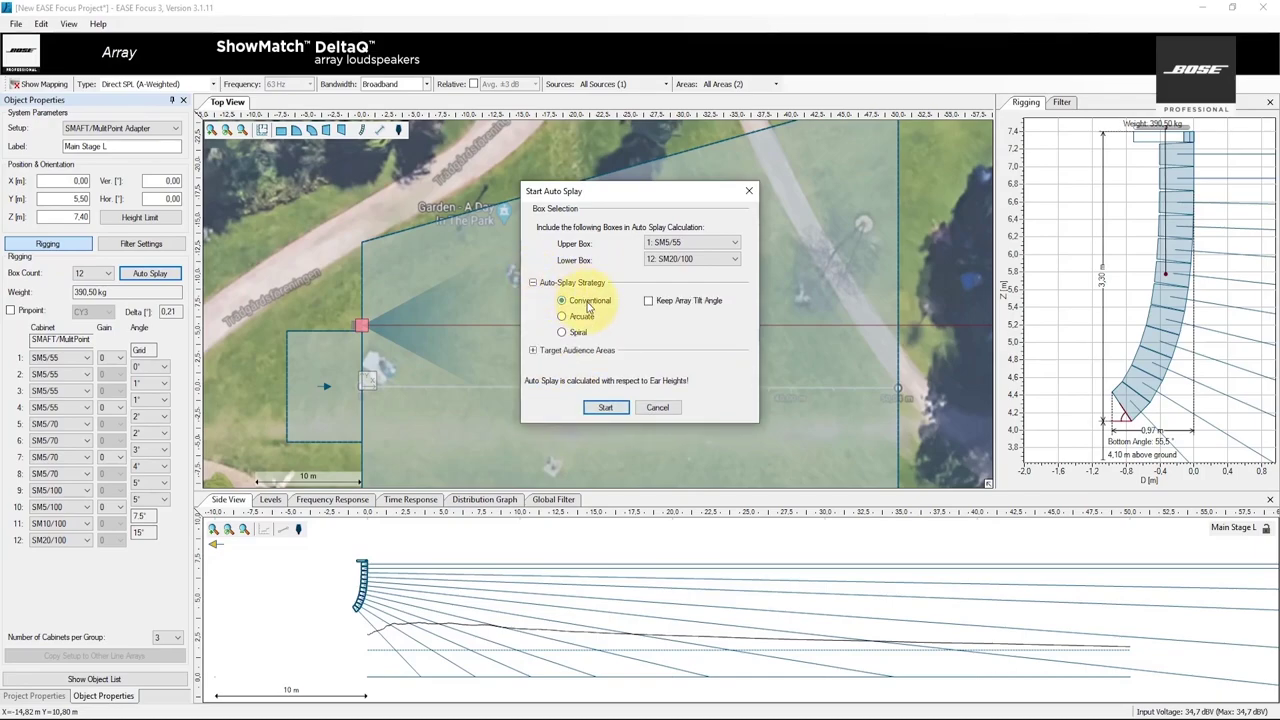
click(533, 351)
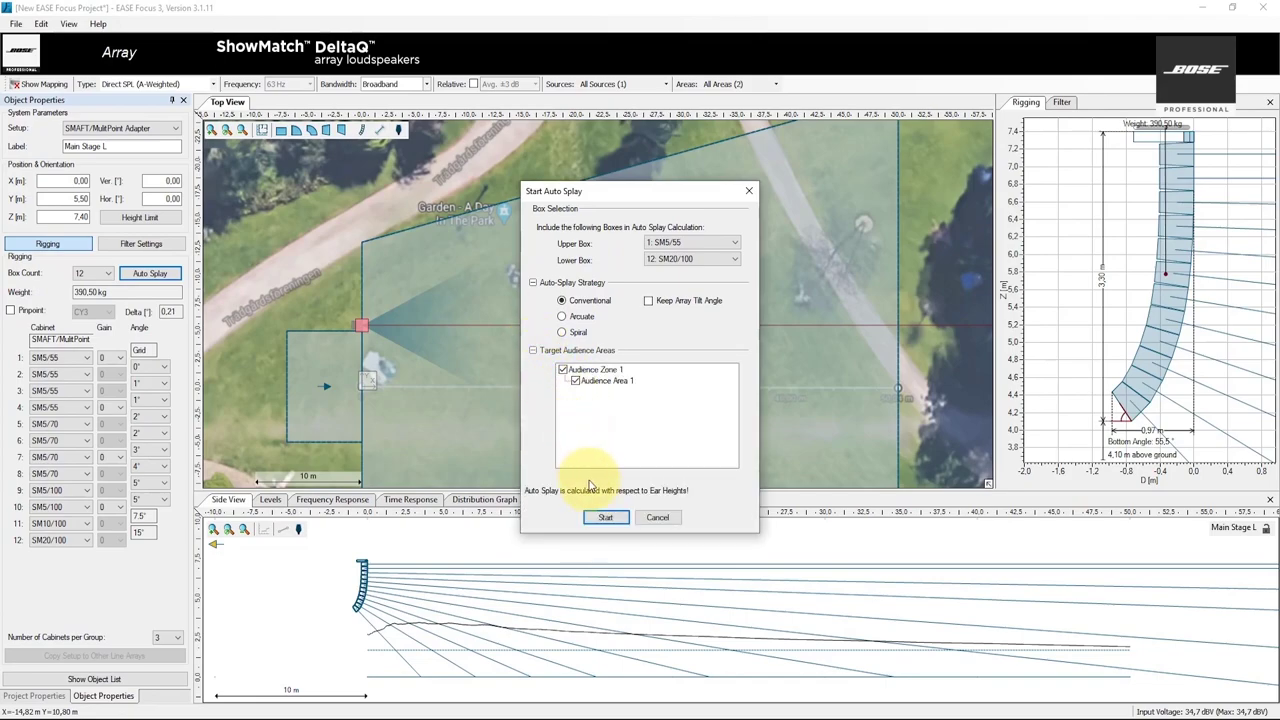
click(605, 517)
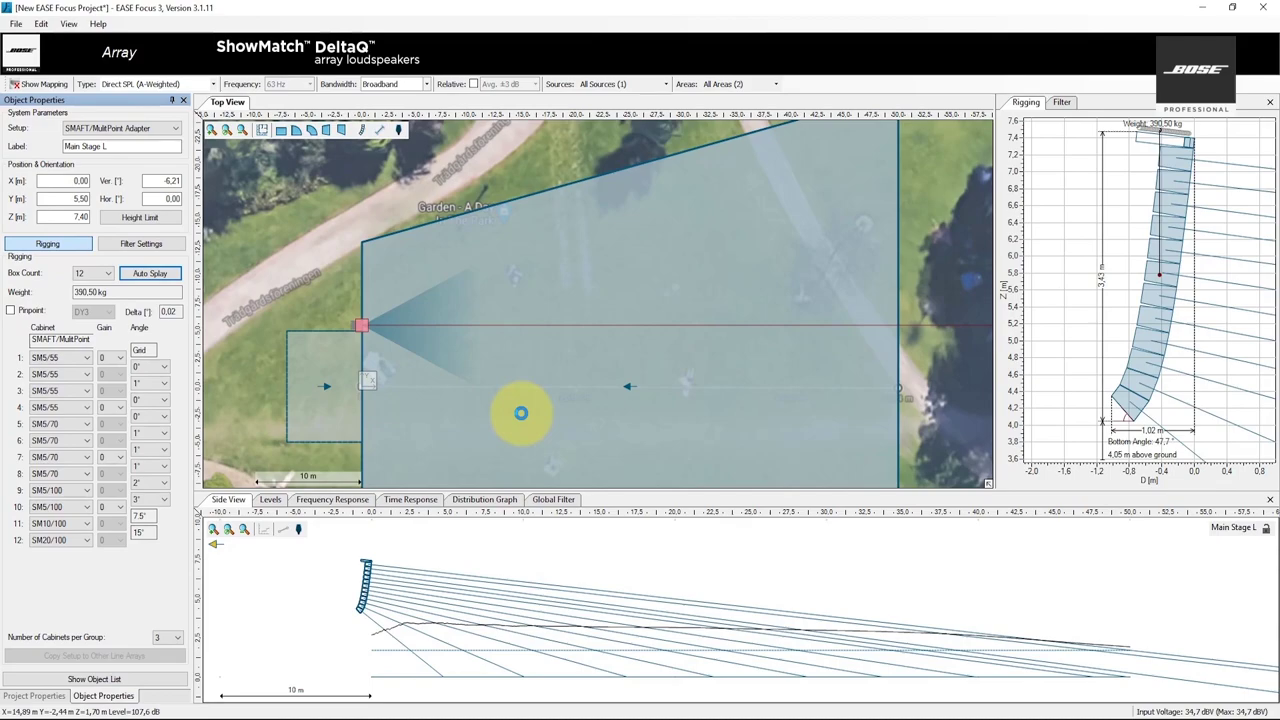
- Show the Levels graph and sweep the distance band from 11–15 m out to 39–47 m and back
click(270, 499)
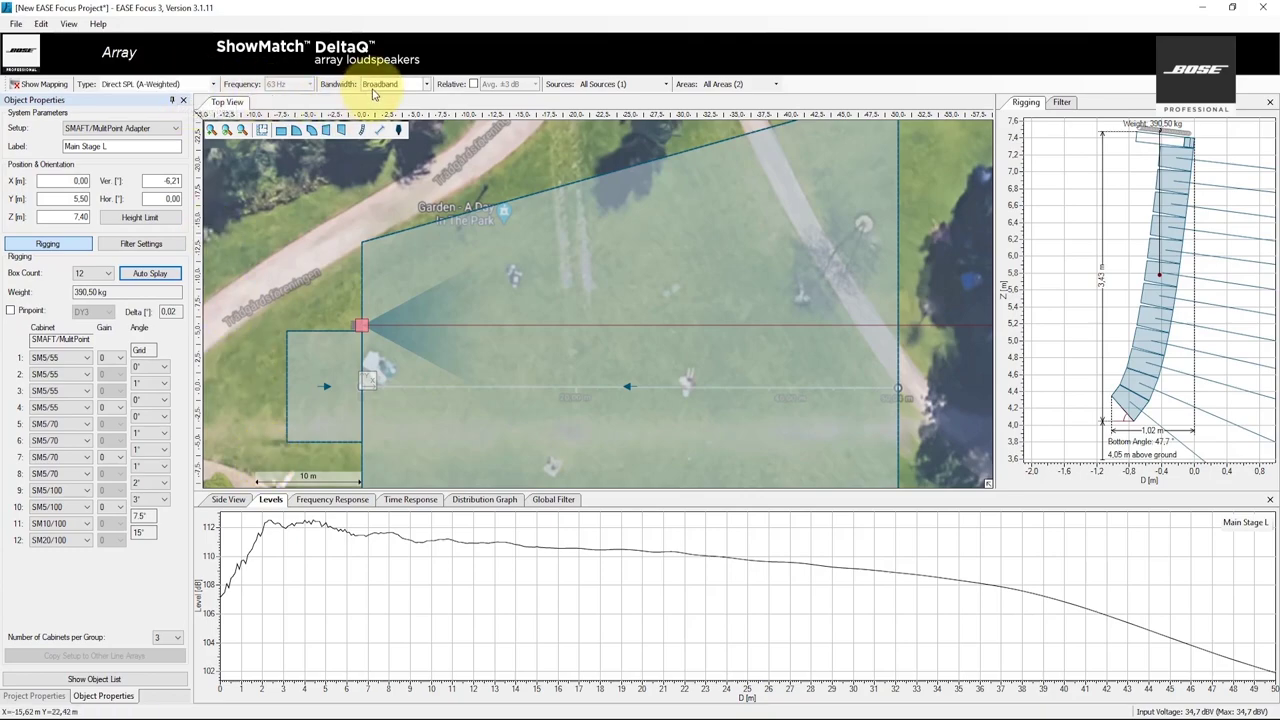
drag(386, 585, 497, 566)
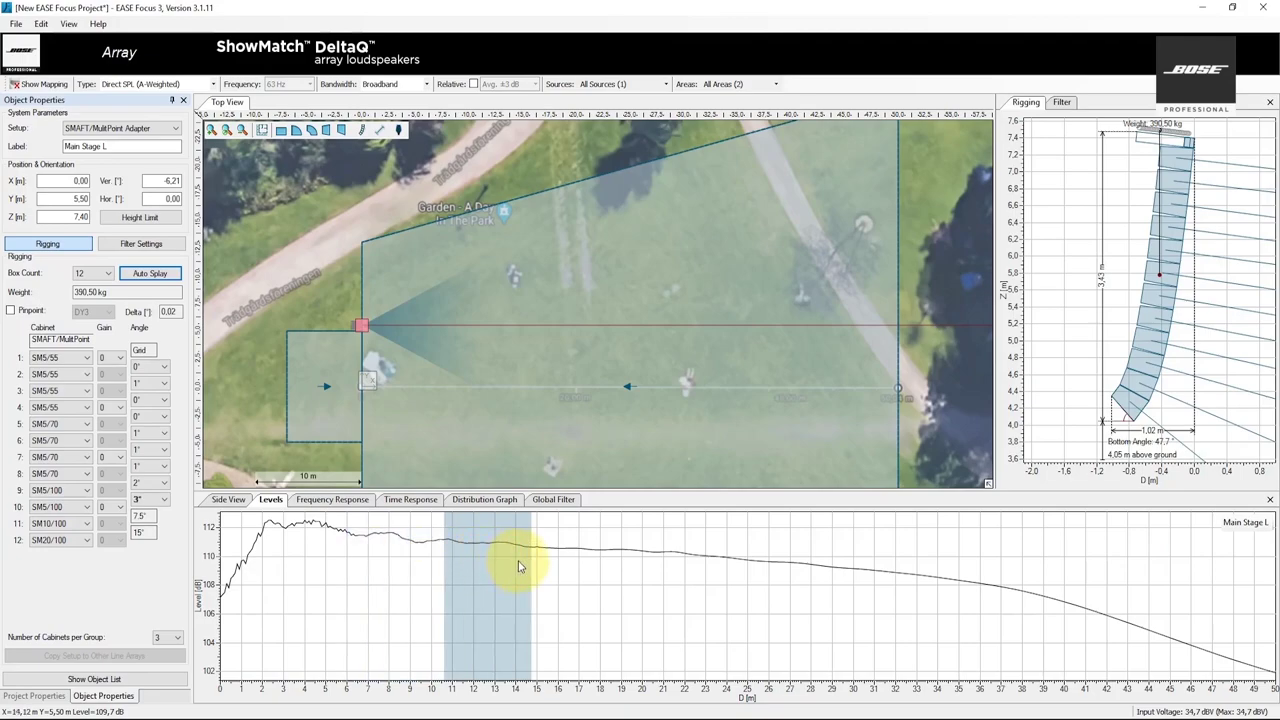
click(545, 570)
drag(585, 573, 1200, 623)
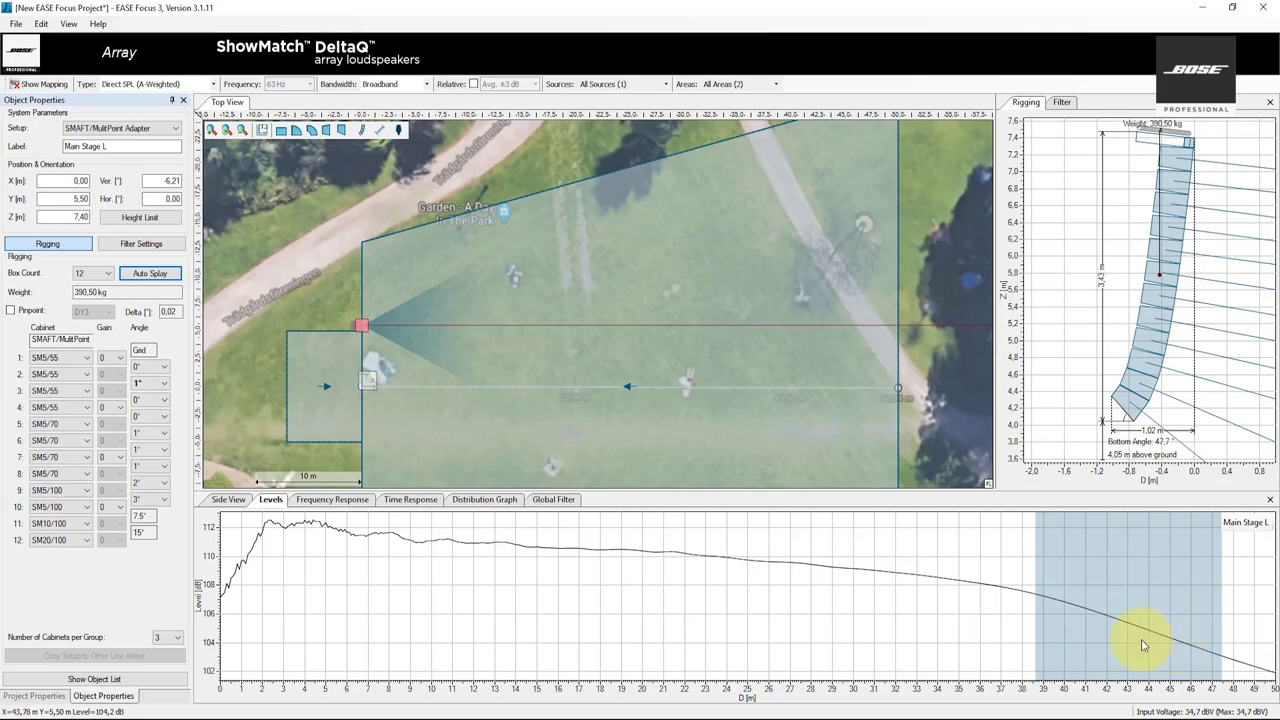
drag(1060, 640, 208, 508)
- Check the side view and per-cabinet filter settings, then return to the cabinet list
click(226, 502)
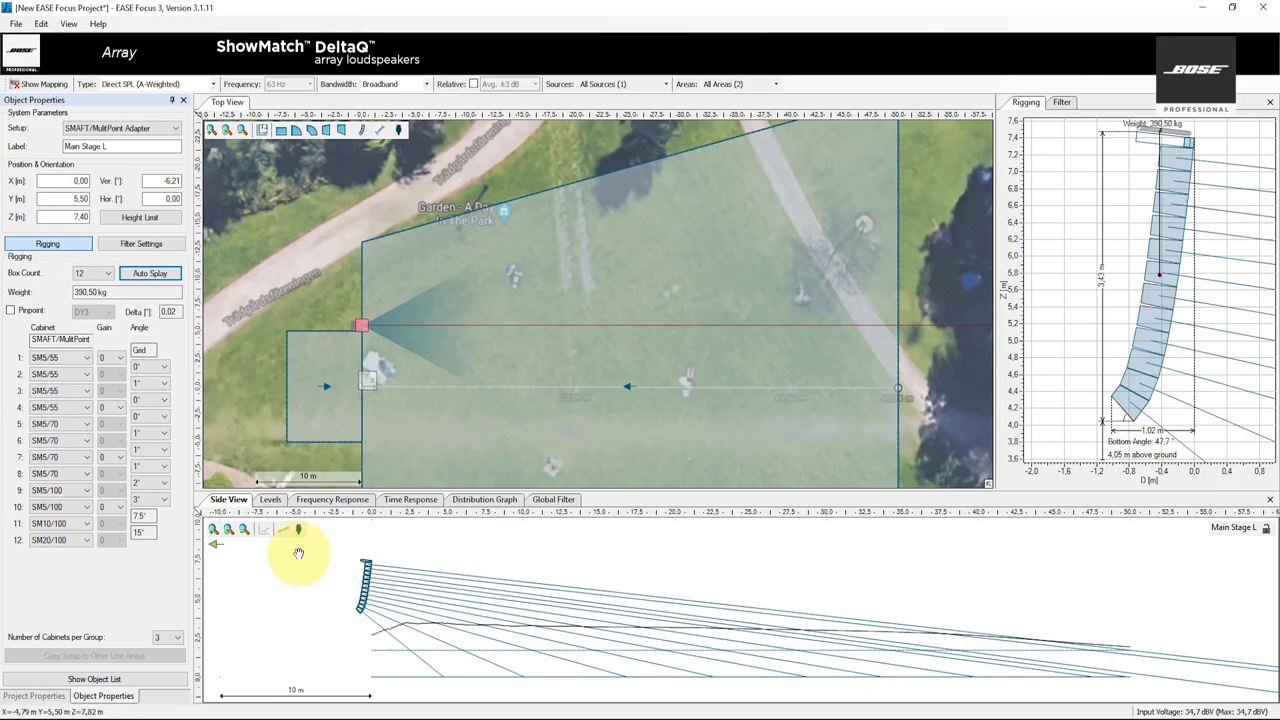
click(273, 501)
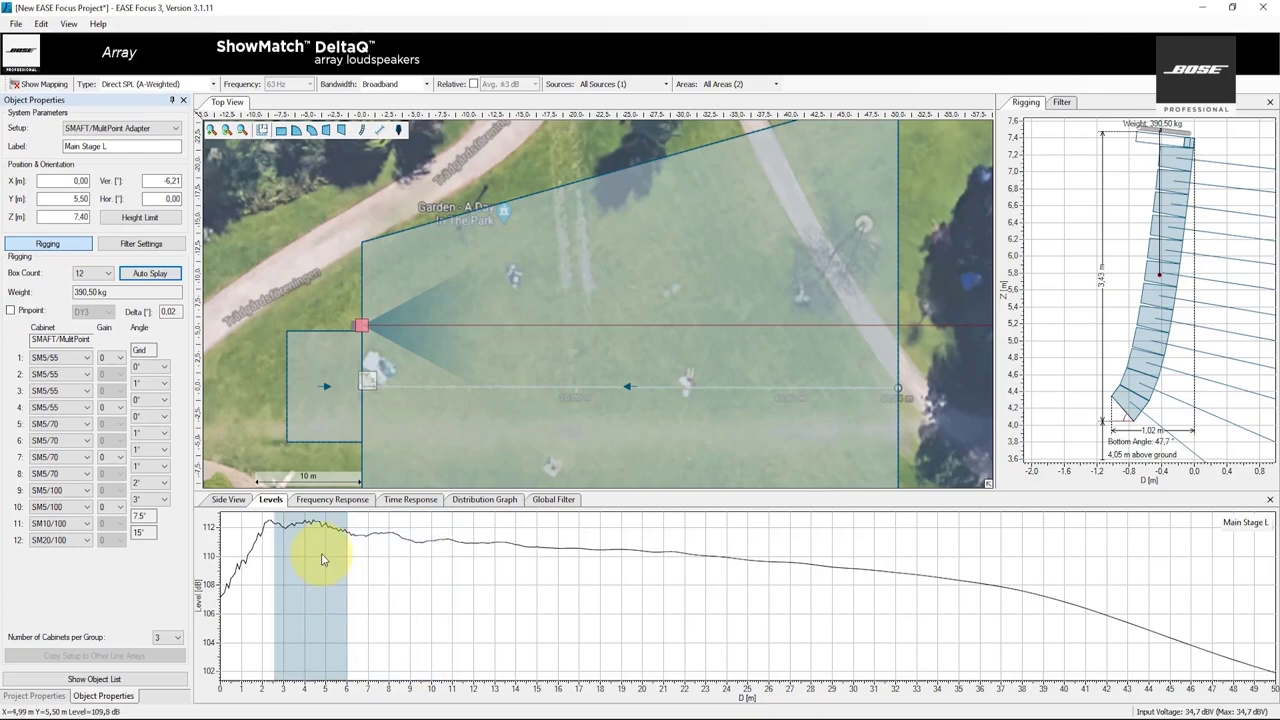
click(167, 247)
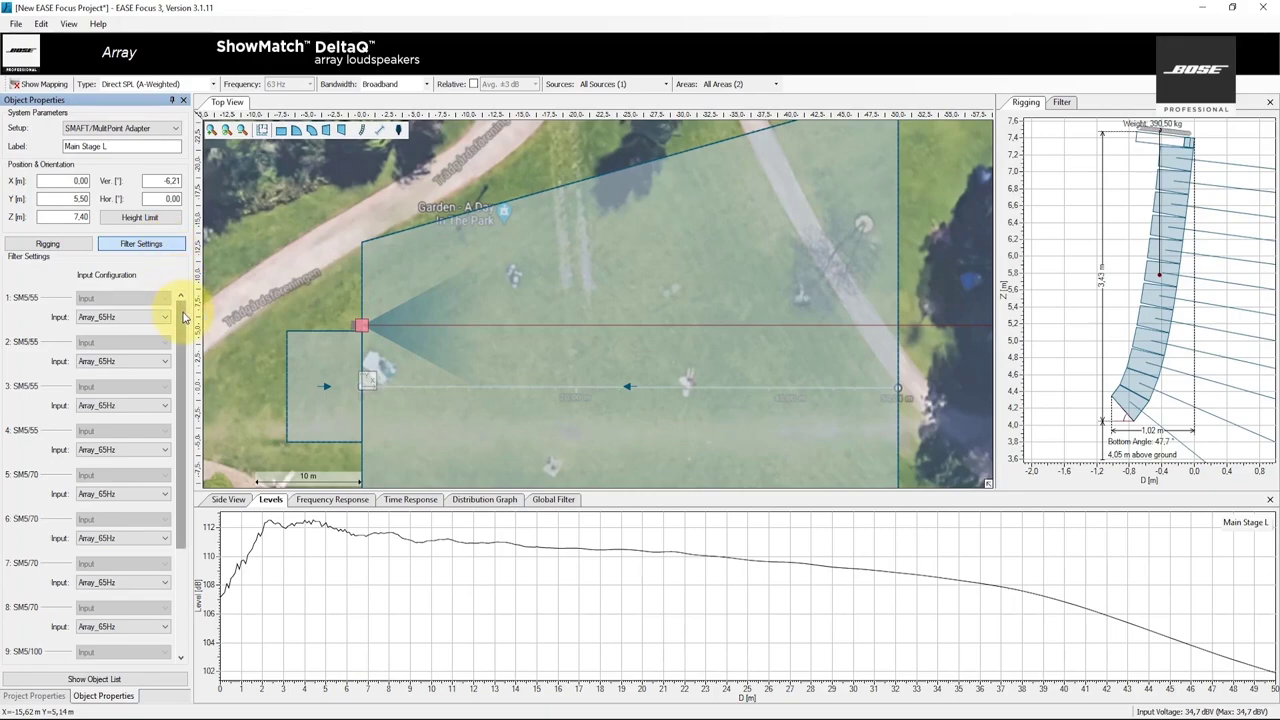
click(62, 246)
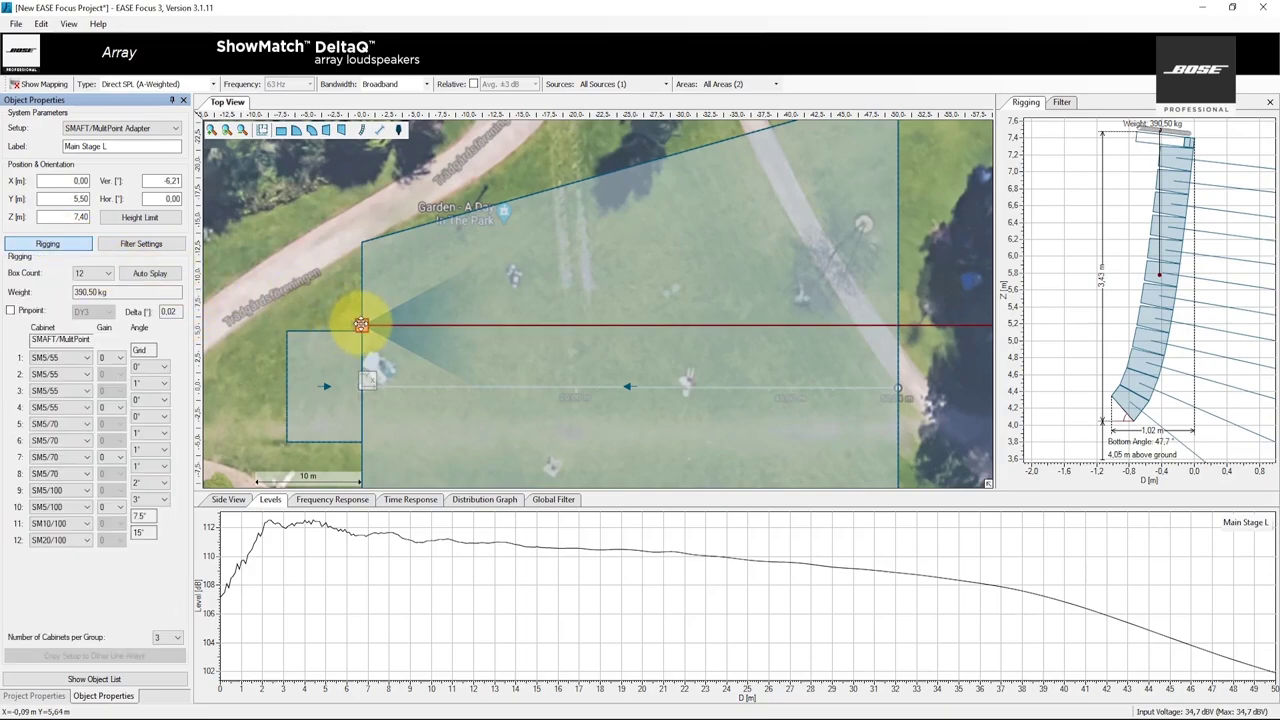
- Copy the Main Stage L array and paste a duplicate onto the map
right_click(362, 327)
click(388, 367)
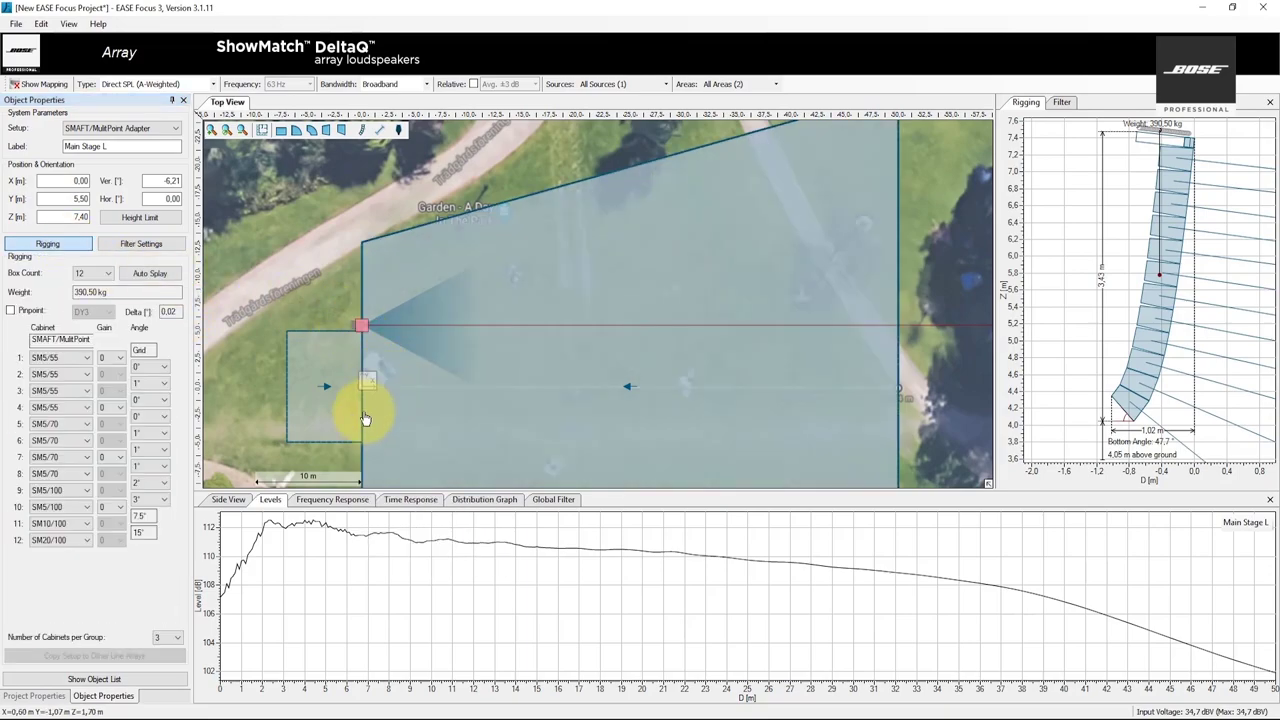
right_click(349, 456)
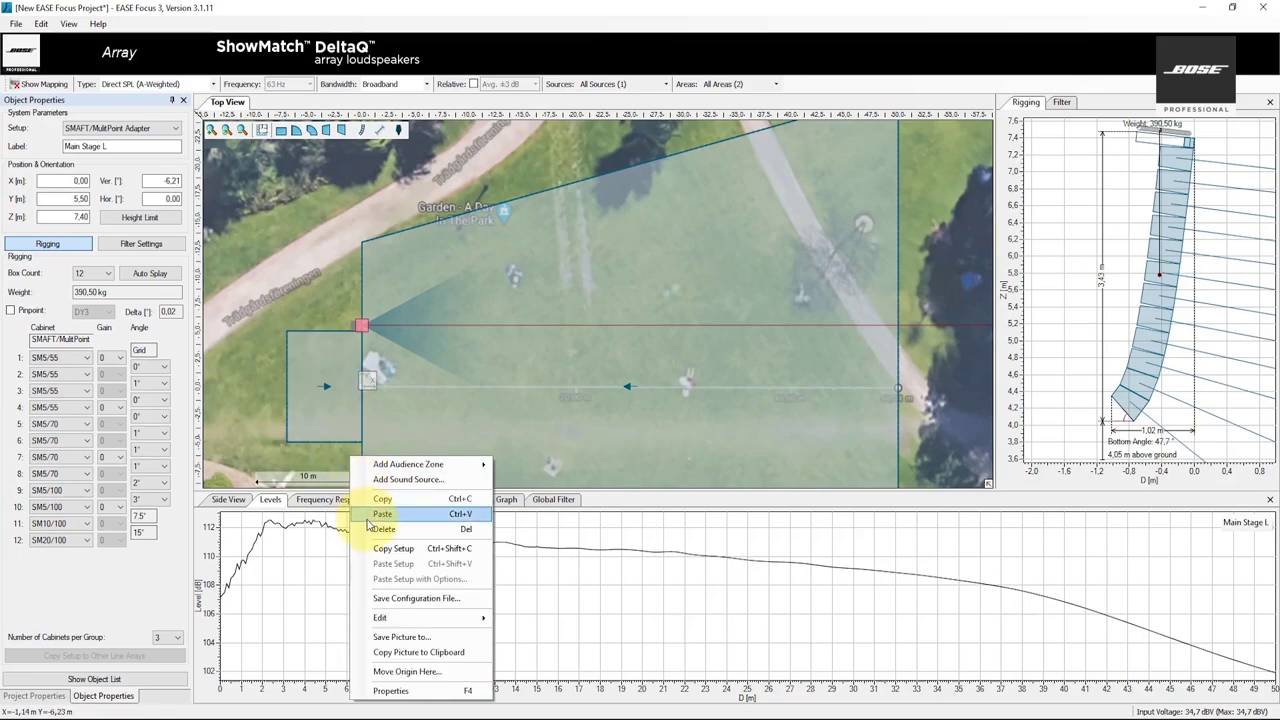
click(400, 514)
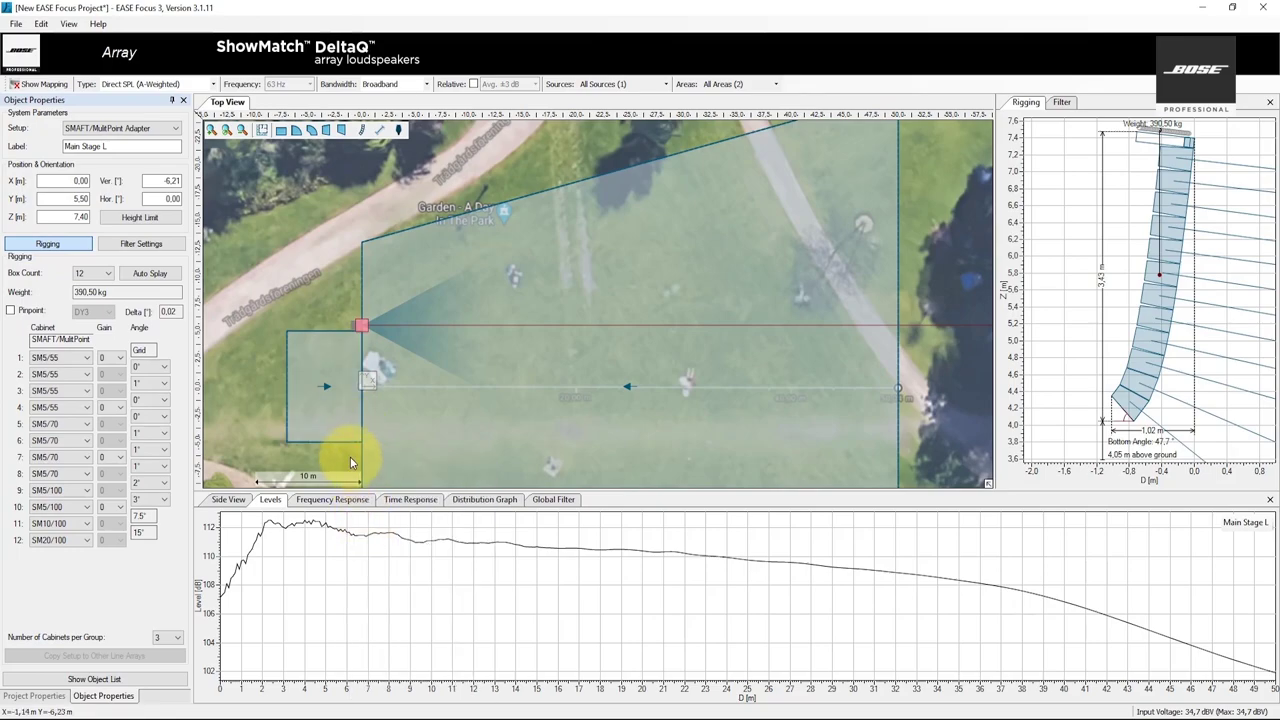
- Position the duplicate array at X 0 m and Y -5.50 m
double_click(70, 180)
text(0)
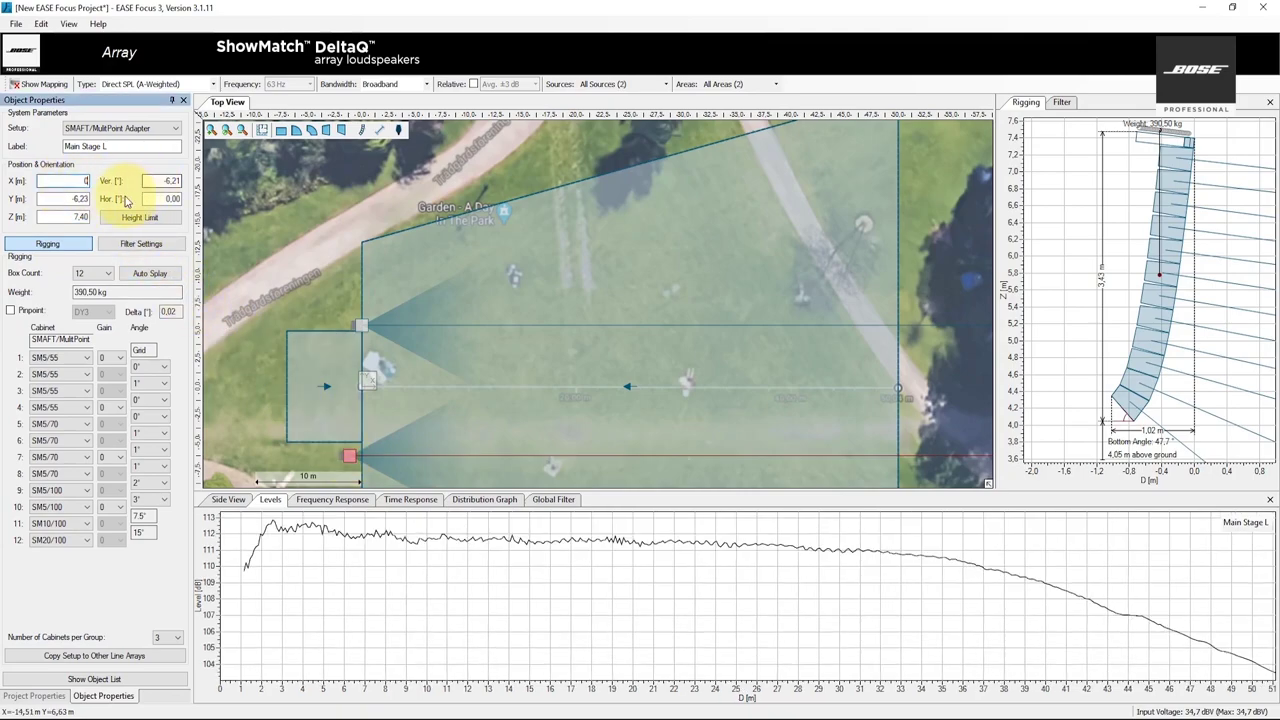
key(Return)
double_click(57, 201)
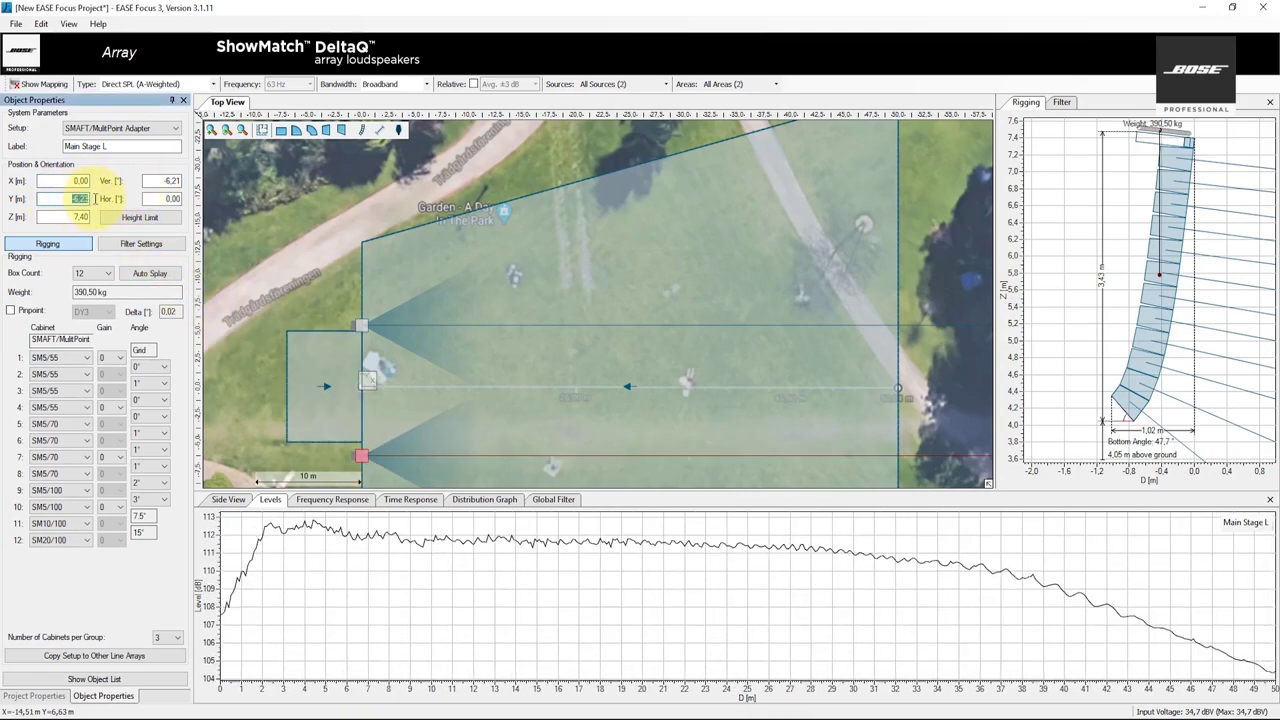
key(BackSpace)
text(-5,5)
key(Return)
- Rename the duplicate array to 'Main Stage R' and zoom out the map
click(115, 147)
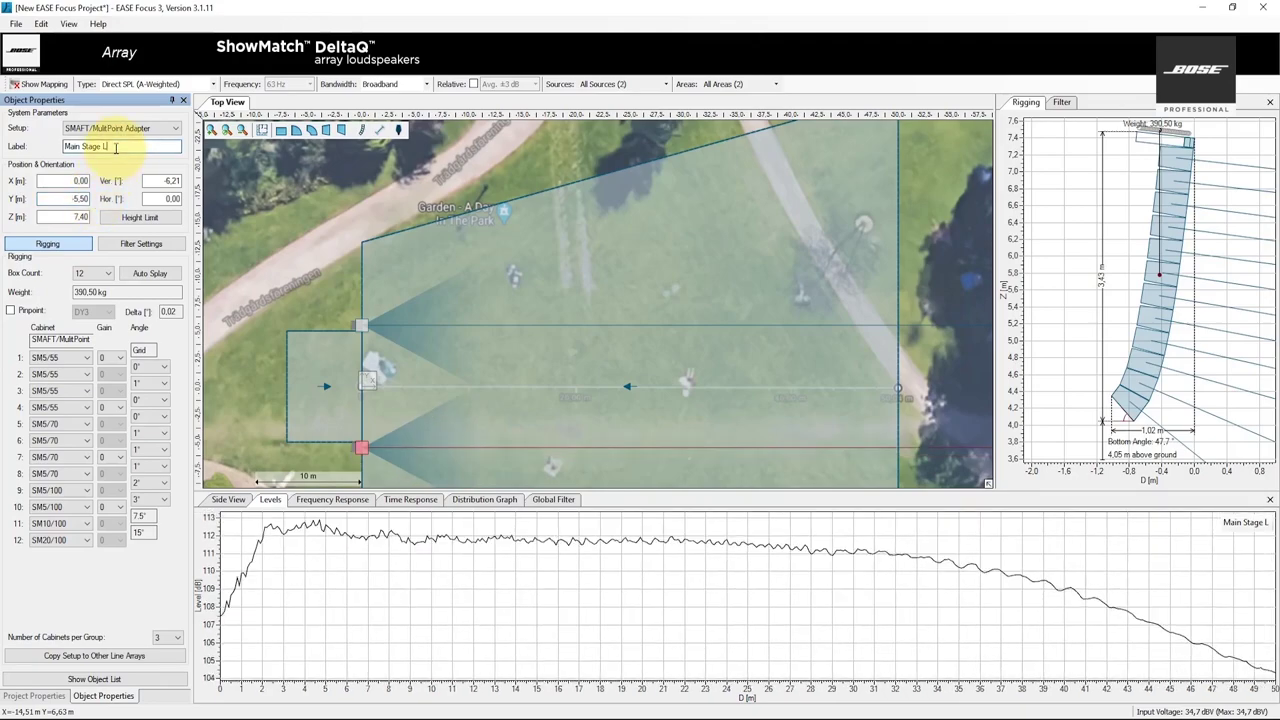
text(R)
key(Return)
scroll(343, 229, down, 2)
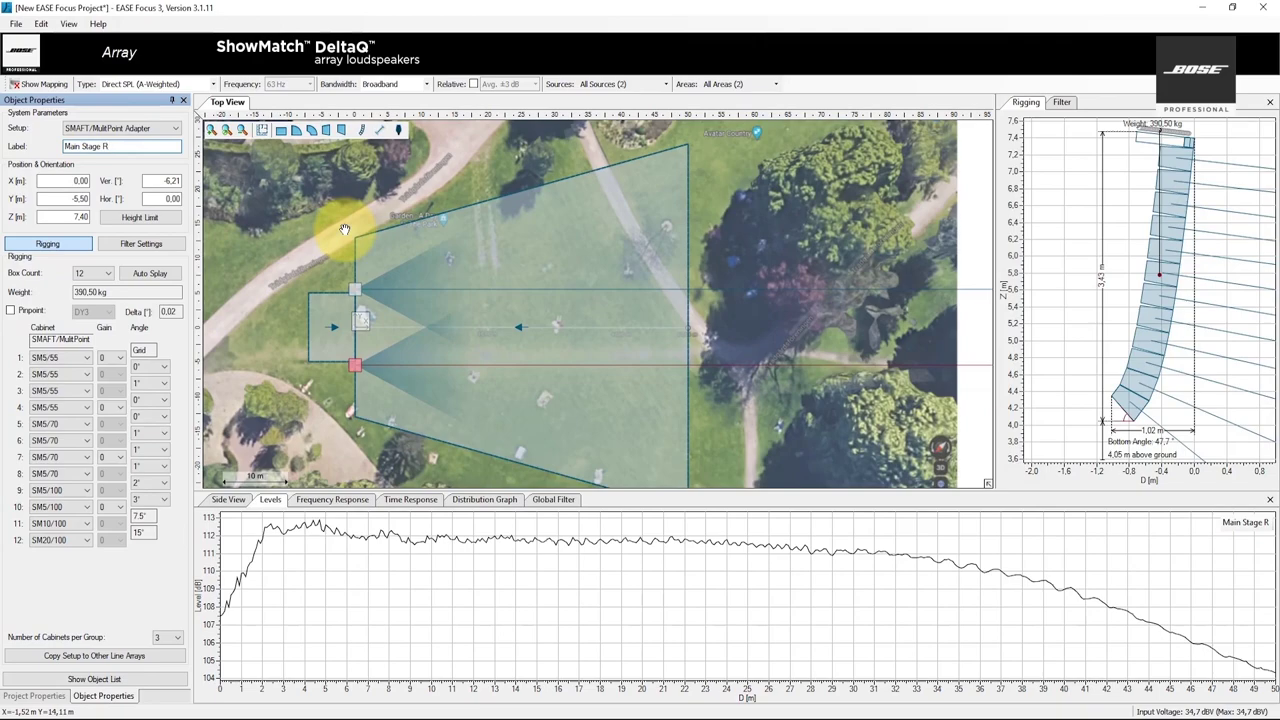
drag(343, 229, 346, 231)
click(575, 437)
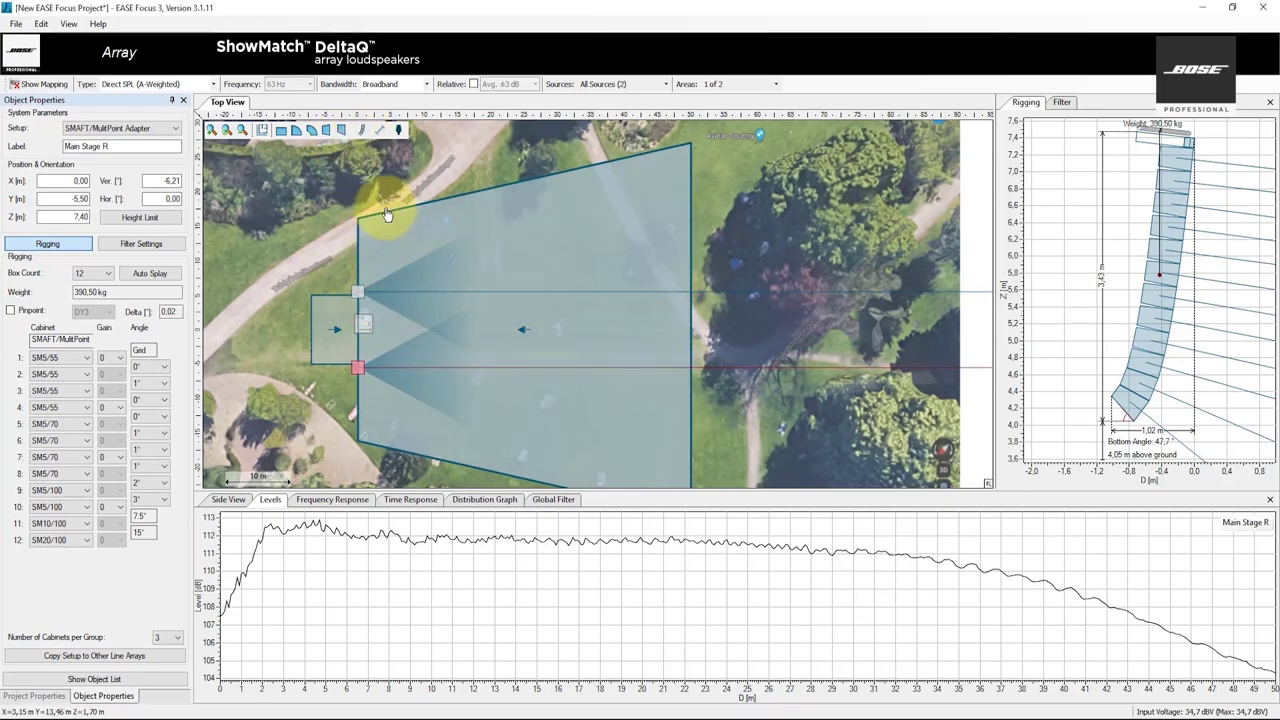
click(363, 130)
- Add a 5-box SMS 118 Subwoofer array at the stage centre origin
click(378, 189)
click(250, 131)
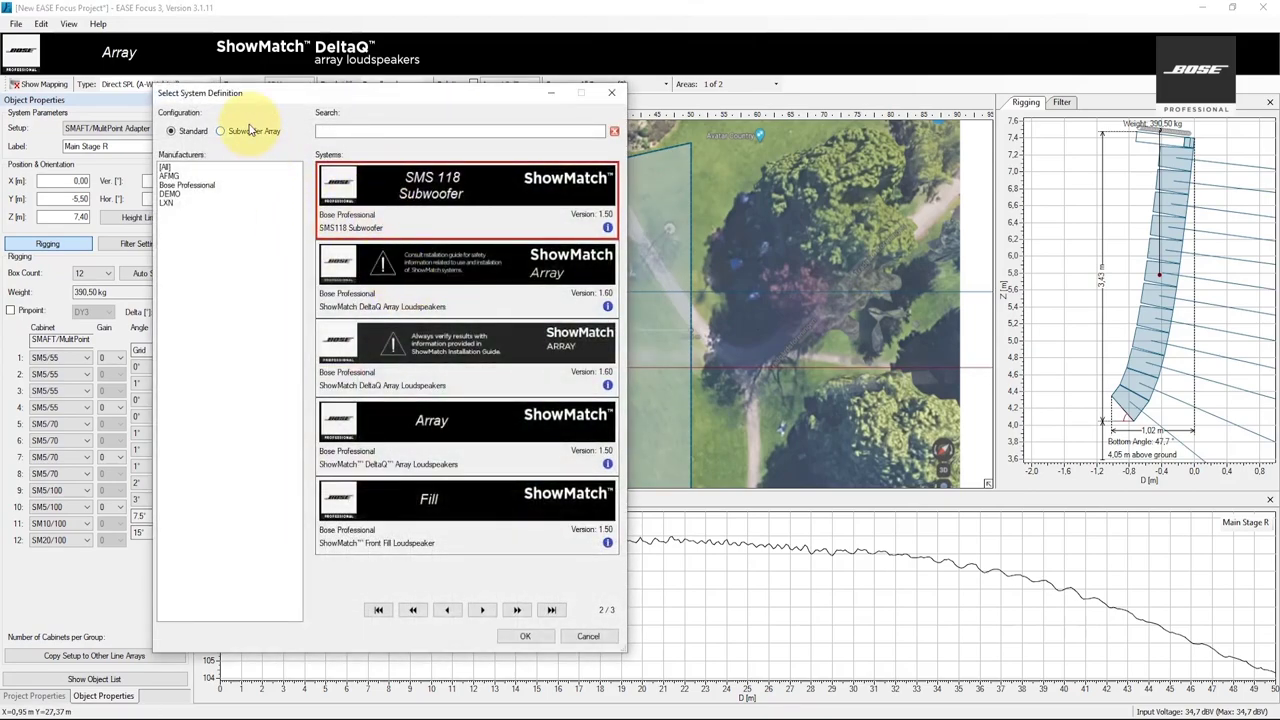
click(510, 635)
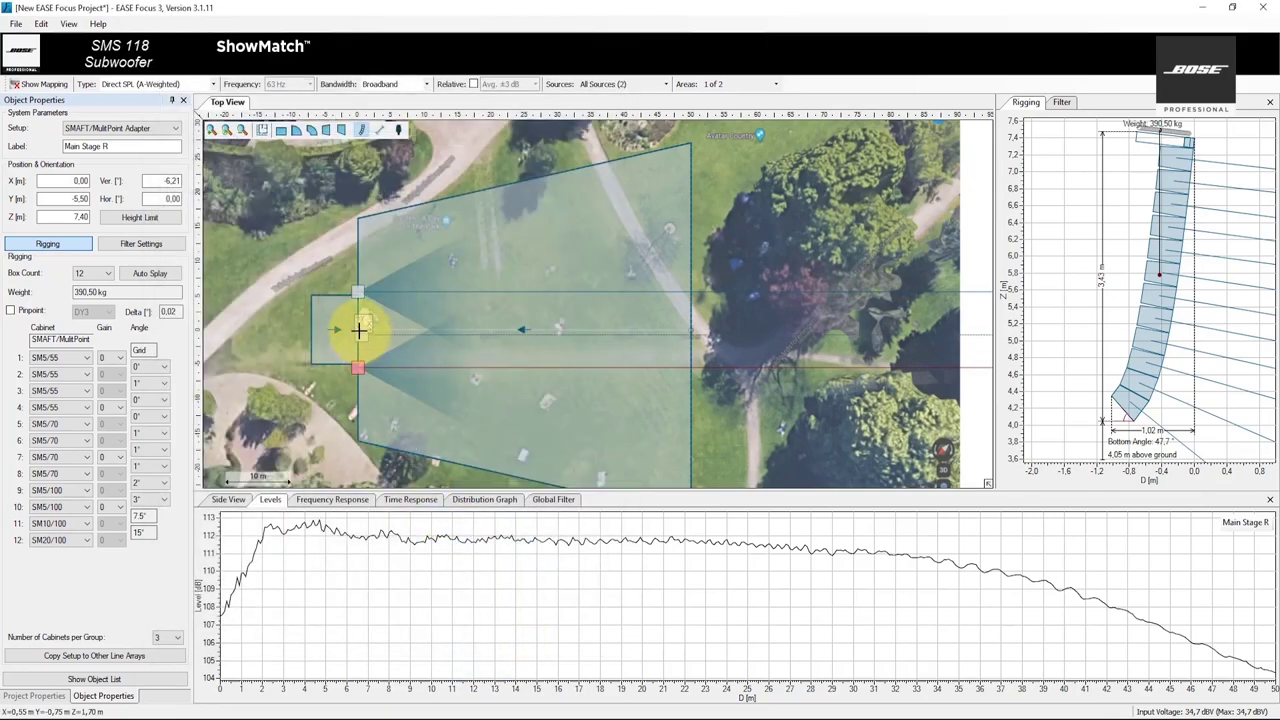
click(358, 329)
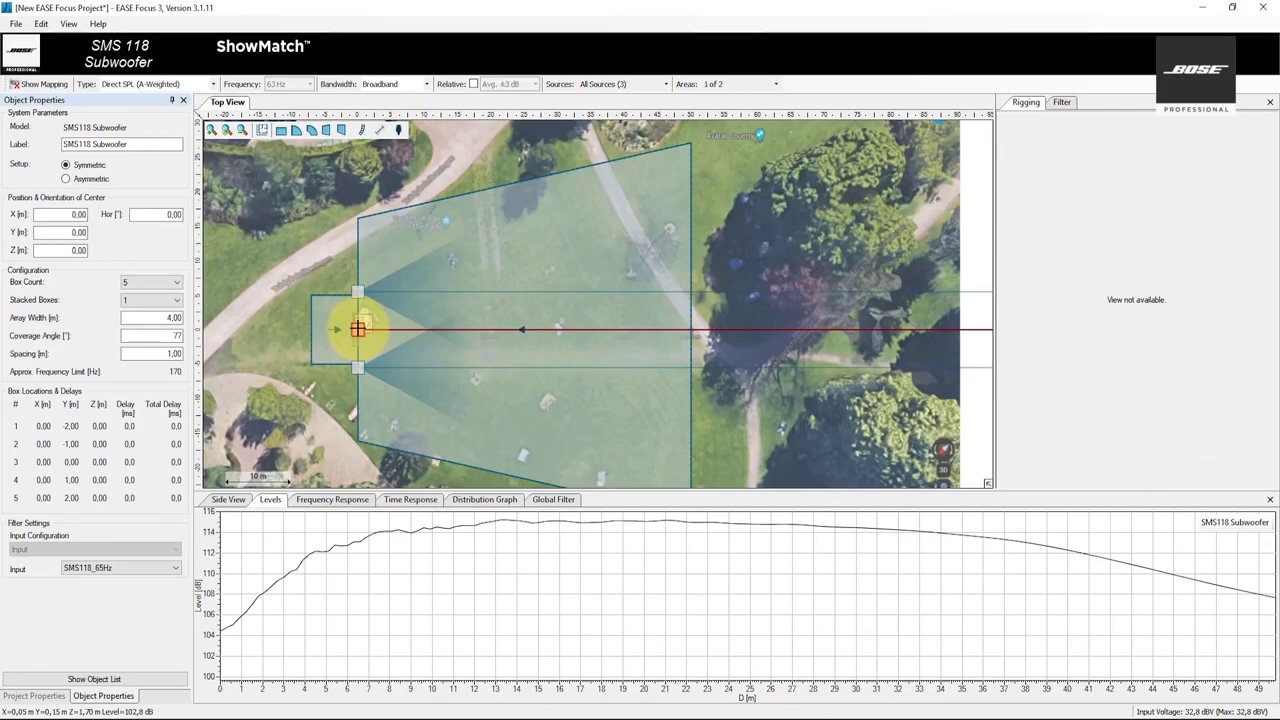
- Move the SMS 118 subwoofer array to X 1.00 m
scroll(358, 329, up, 5)
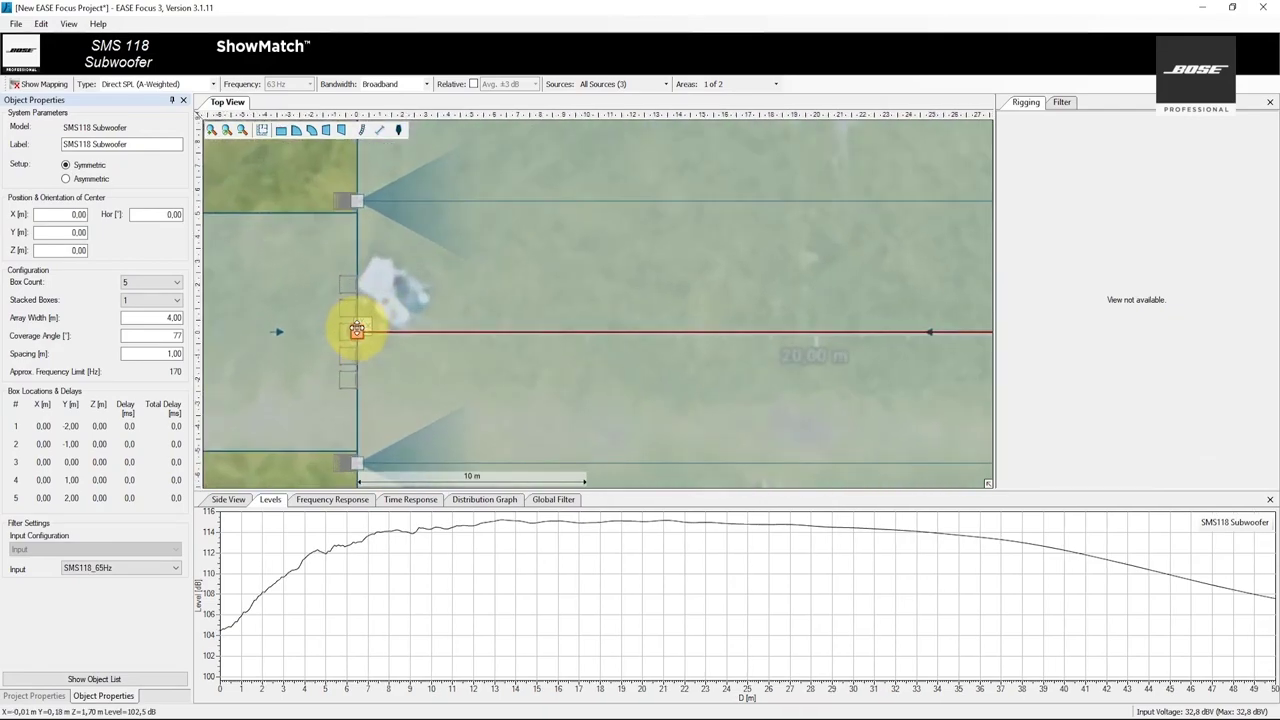
double_click(76, 214)
text(1)
key(Return)
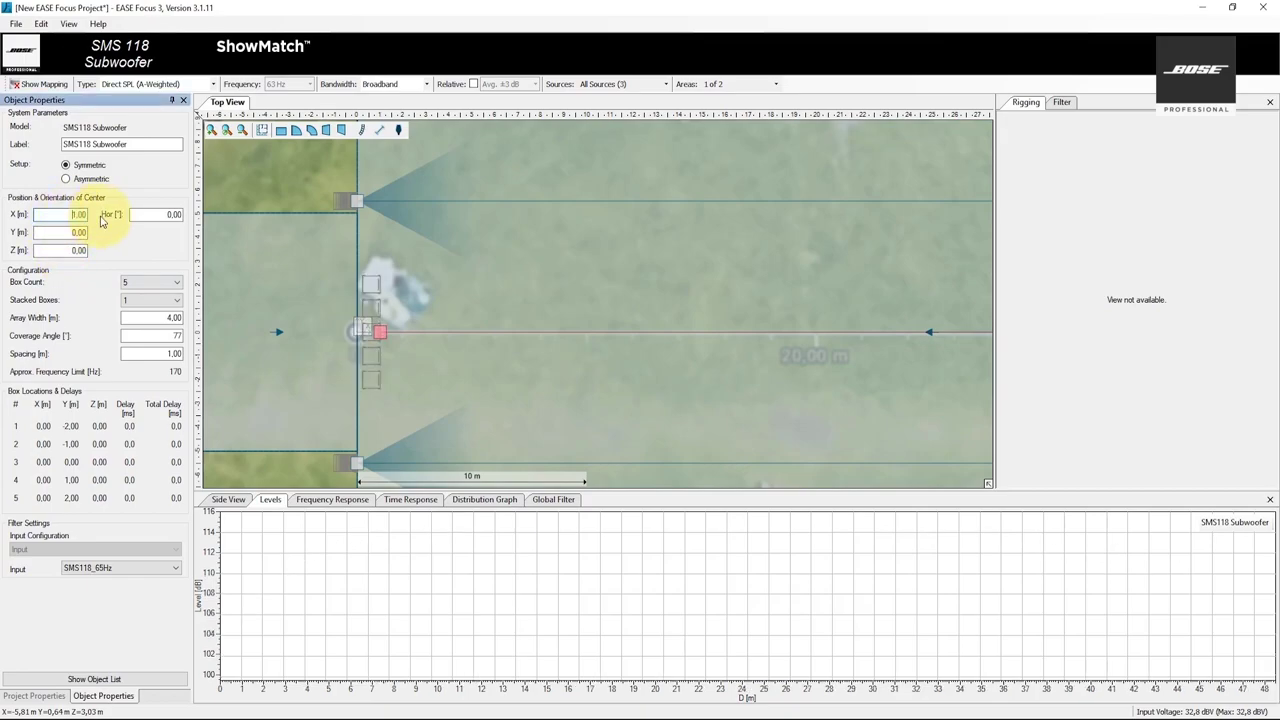
scroll(424, 433, down, 5)
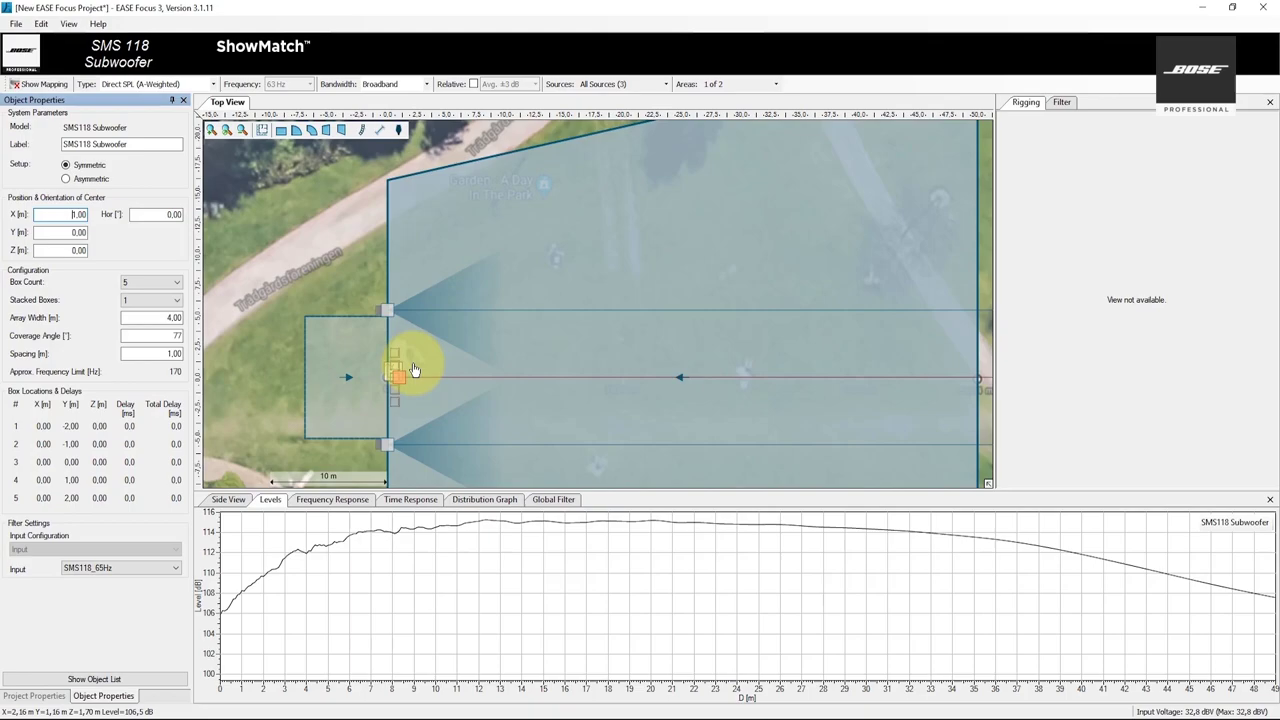
- Set Audience Zone 1's start distance to 2 m, then reselect the SMS 118 subwoofer
click(415, 370)
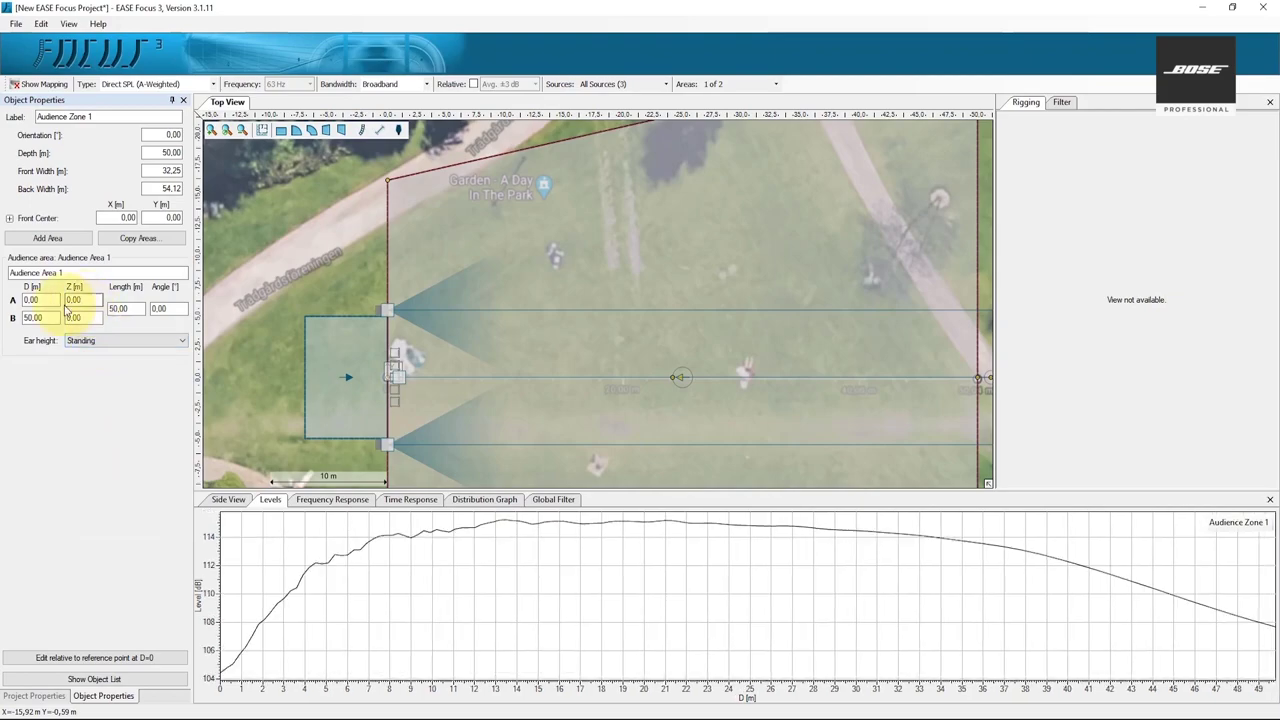
double_click(32, 300)
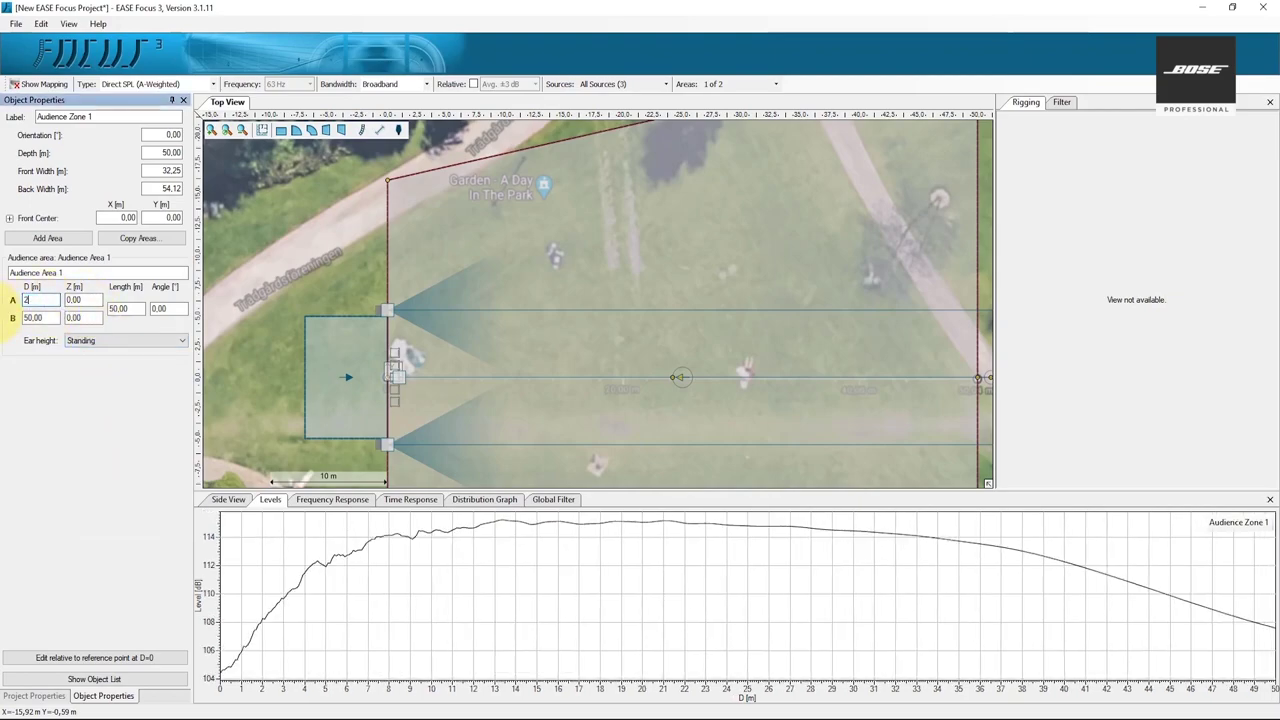
text(2)
key(Return)
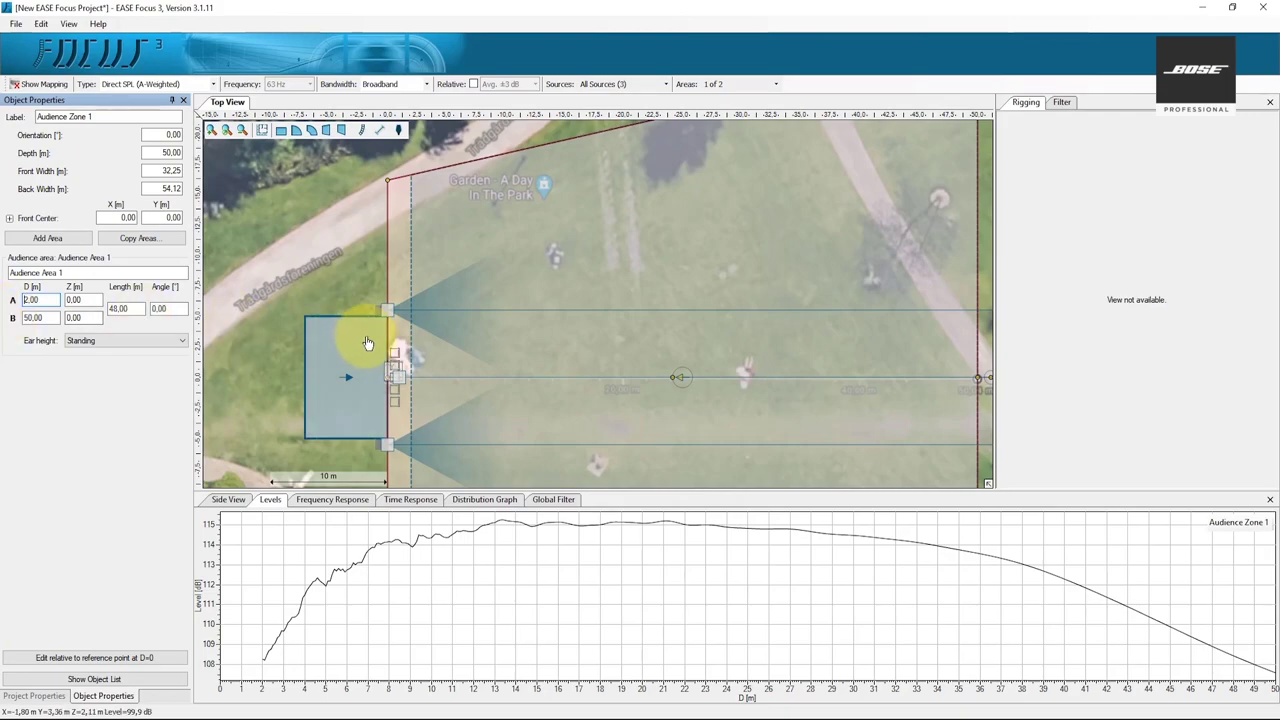
scroll(350, 338, down, 3)
scroll(368, 343, down, 1)
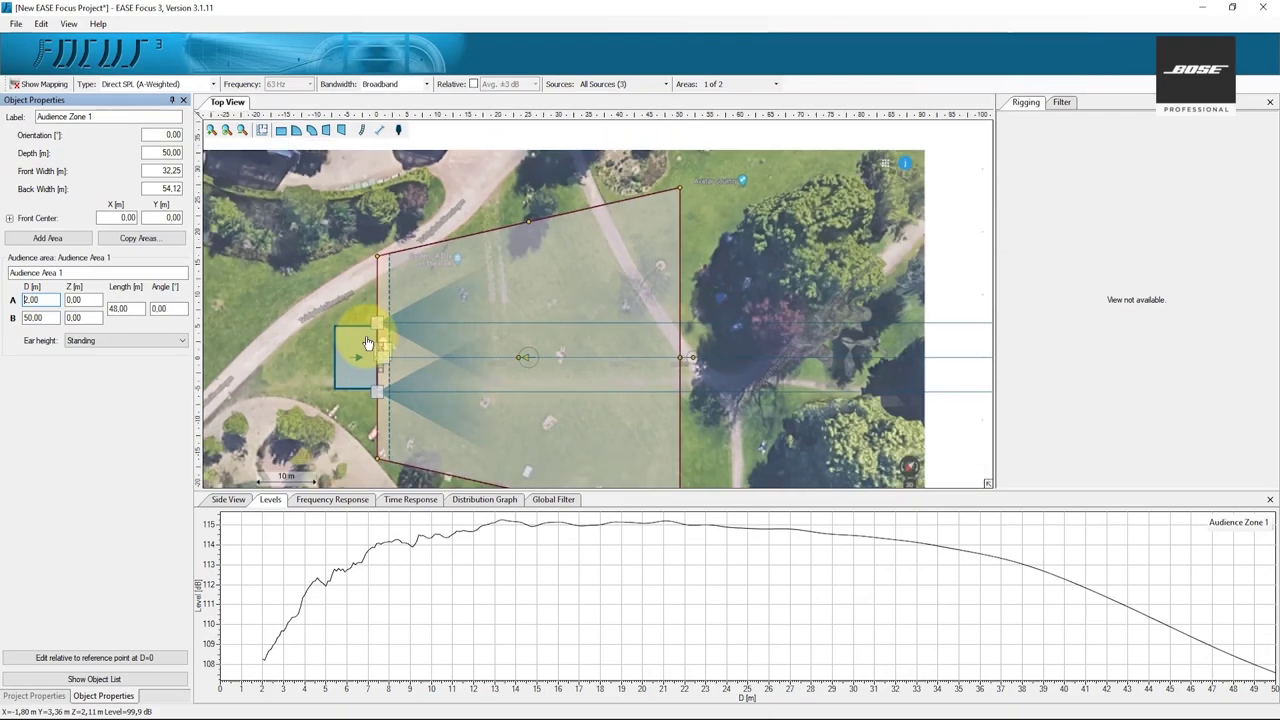
click(386, 358)
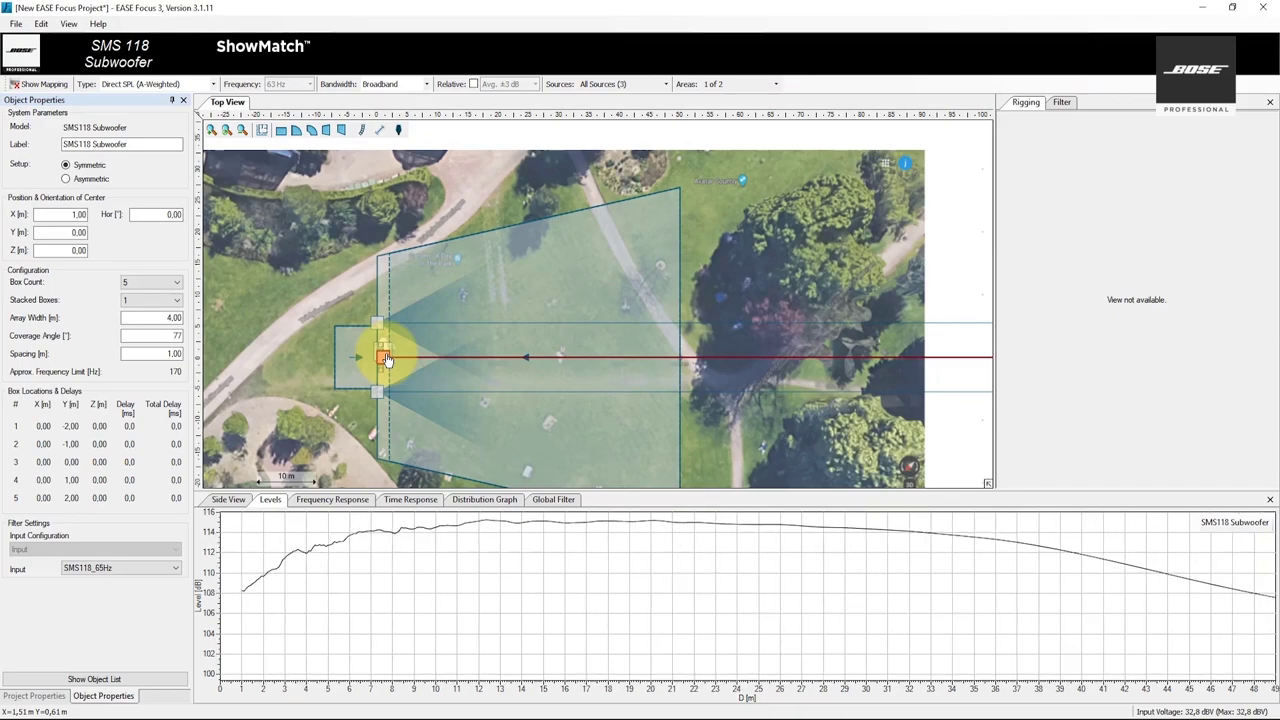
- Give the subwoofer 12 boxes stacked two high, reviewing its 1.00 m spacing and coverage angle
click(150, 283)
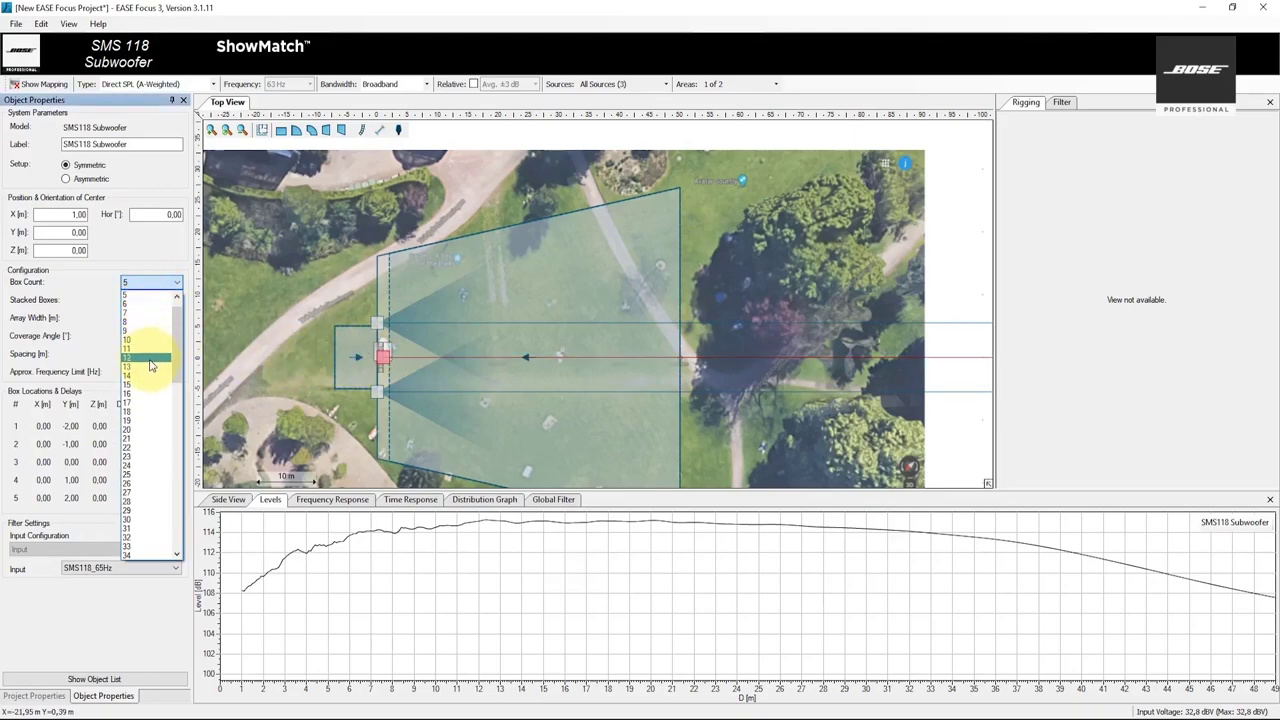
click(150, 362)
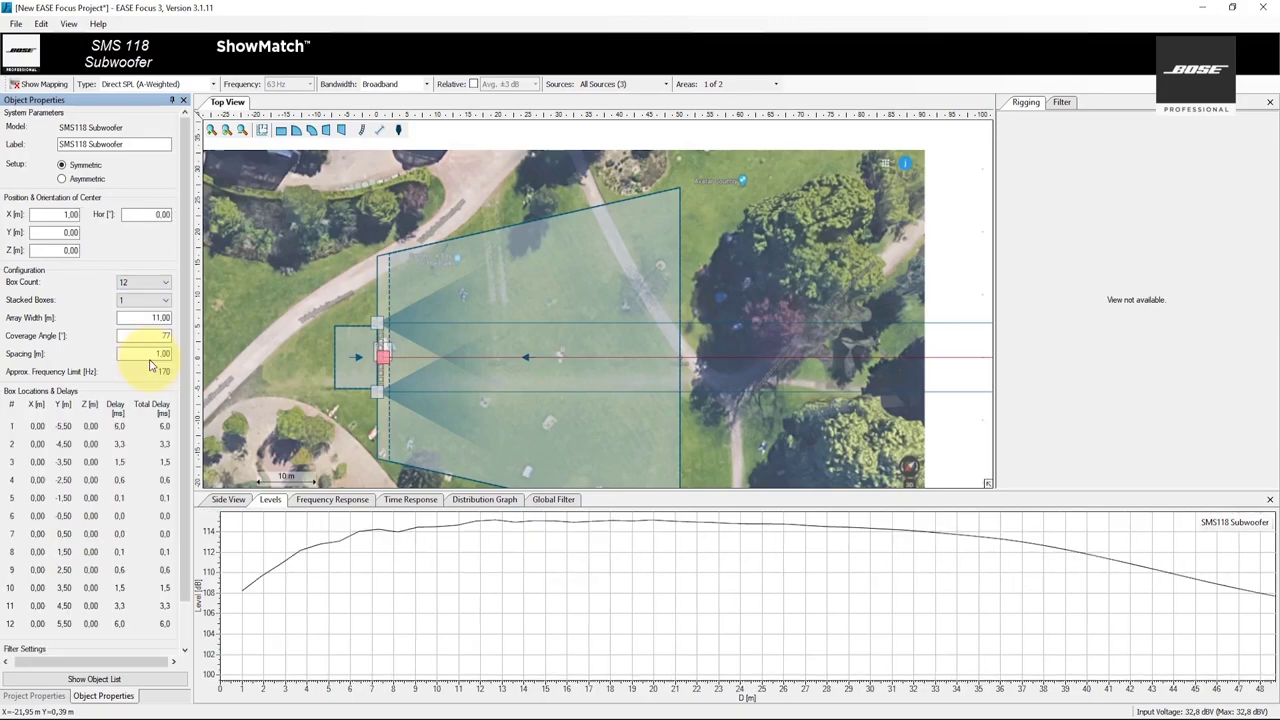
click(150, 300)
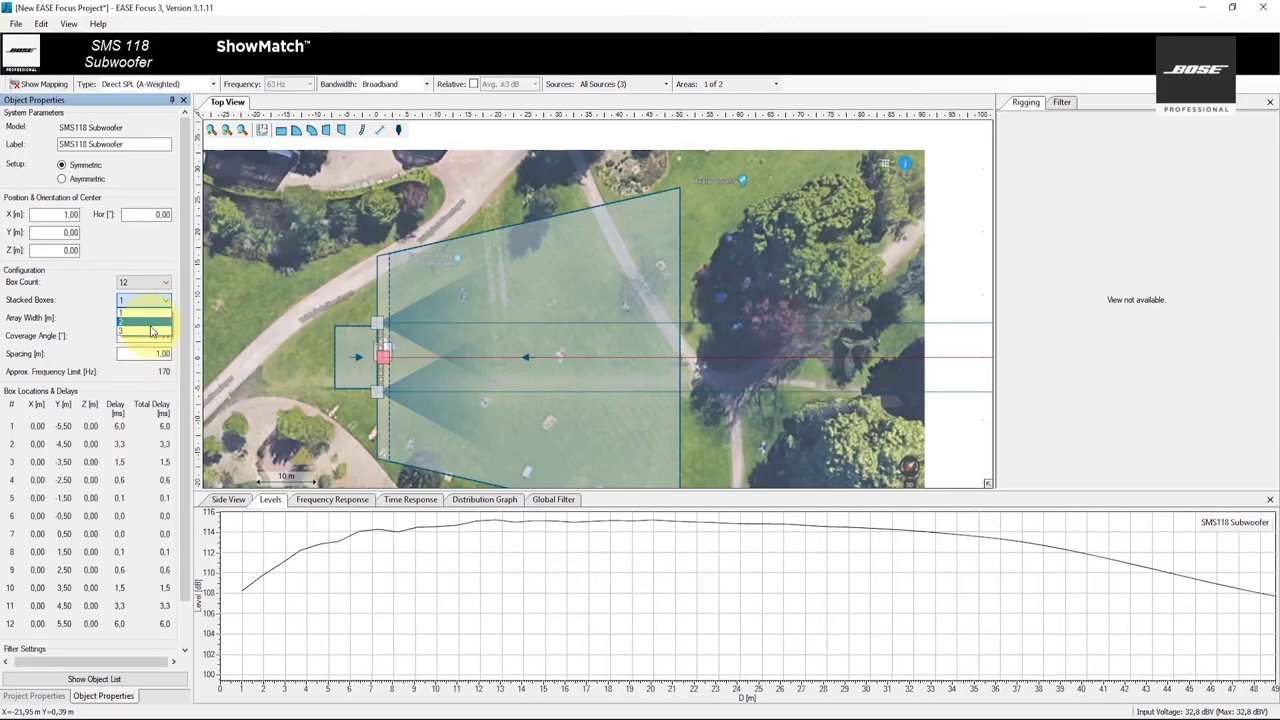
click(151, 325)
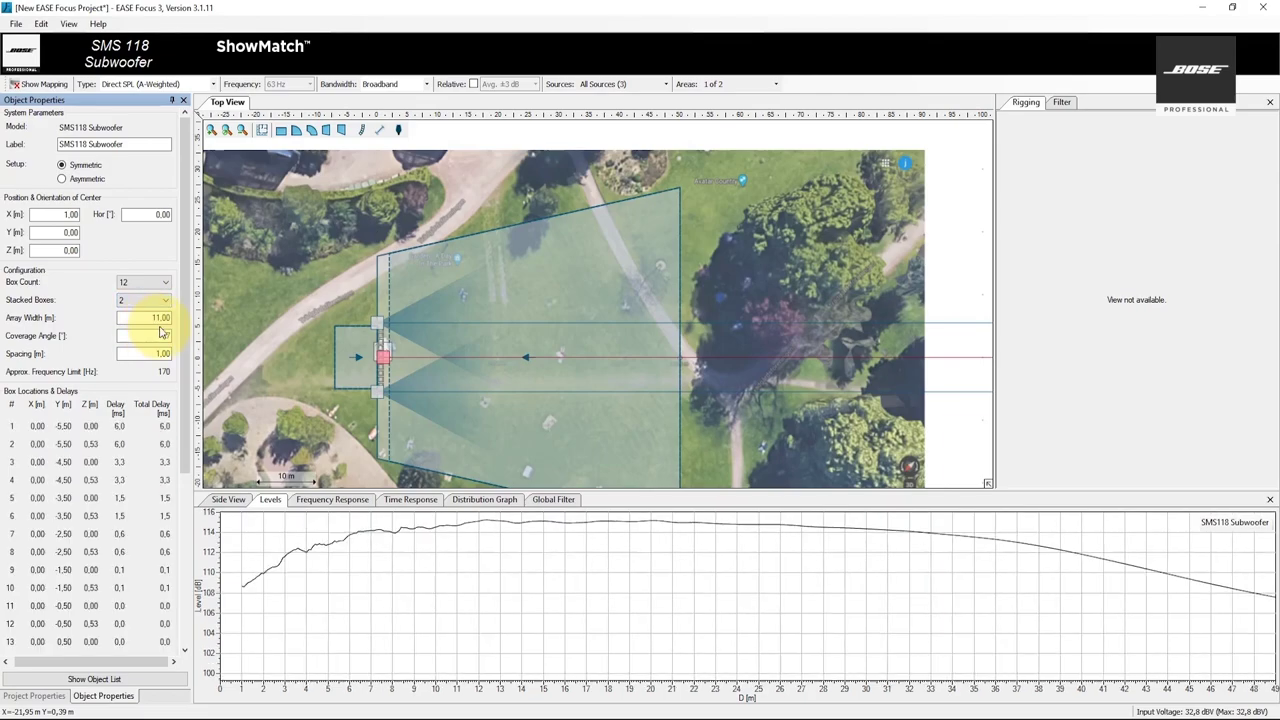
scroll(383, 342, up, 2)
scroll(381, 335, up, 3)
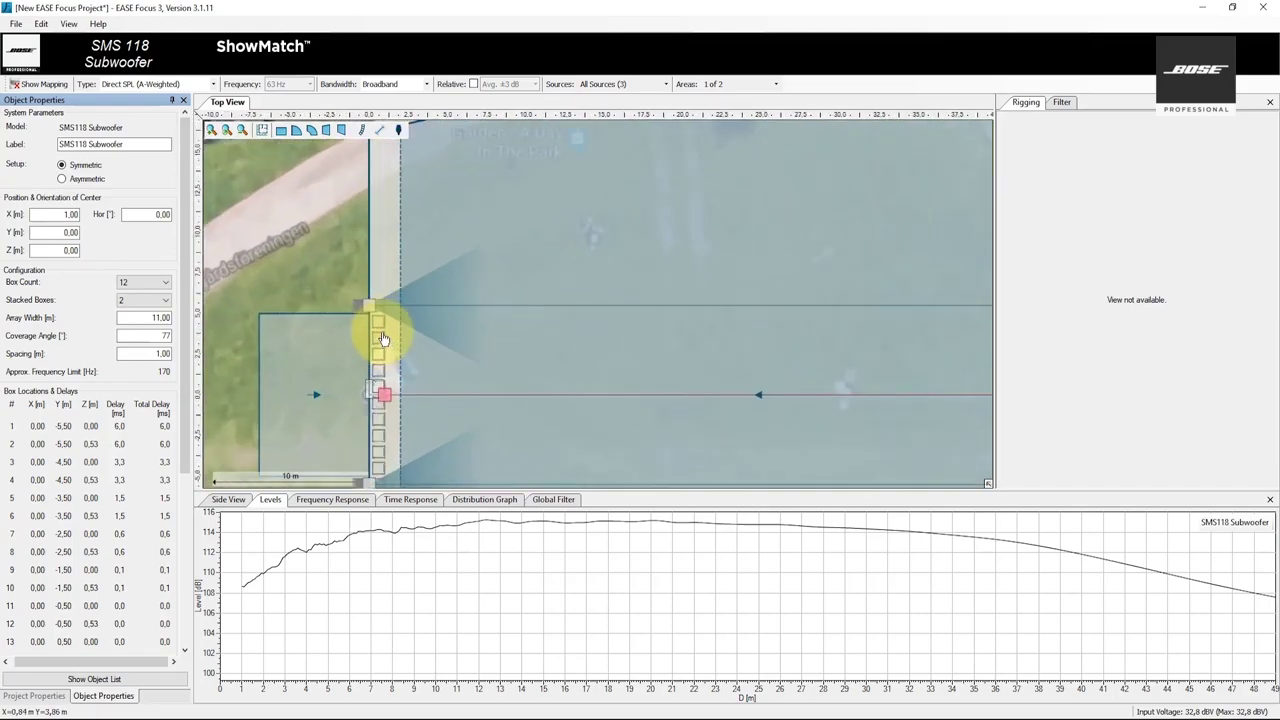
double_click(160, 353)
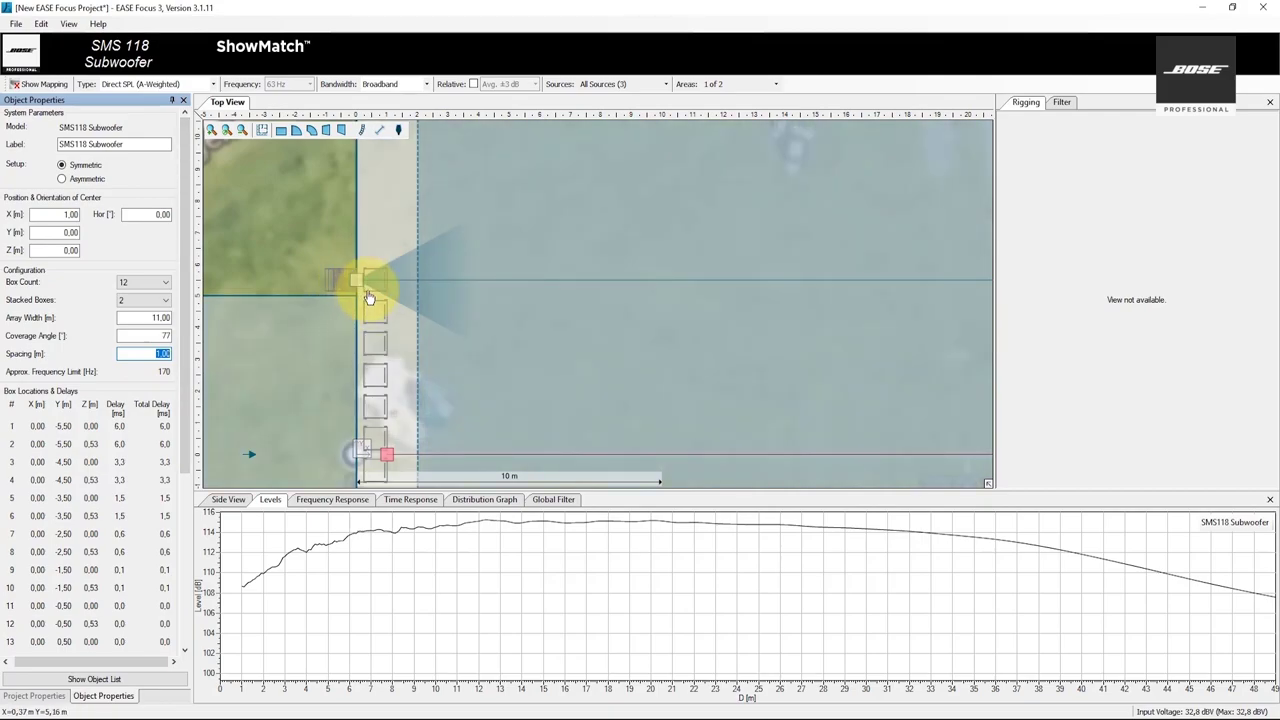
scroll(368, 298, down, 5)
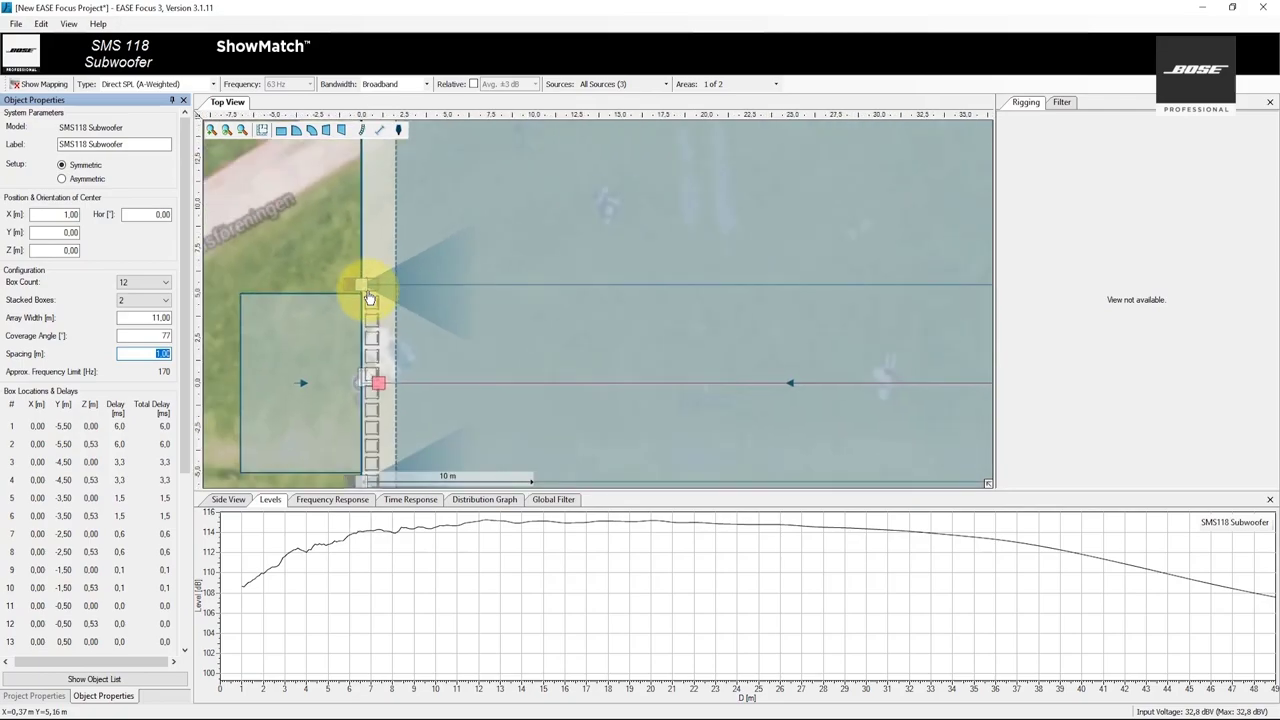
double_click(140, 336)
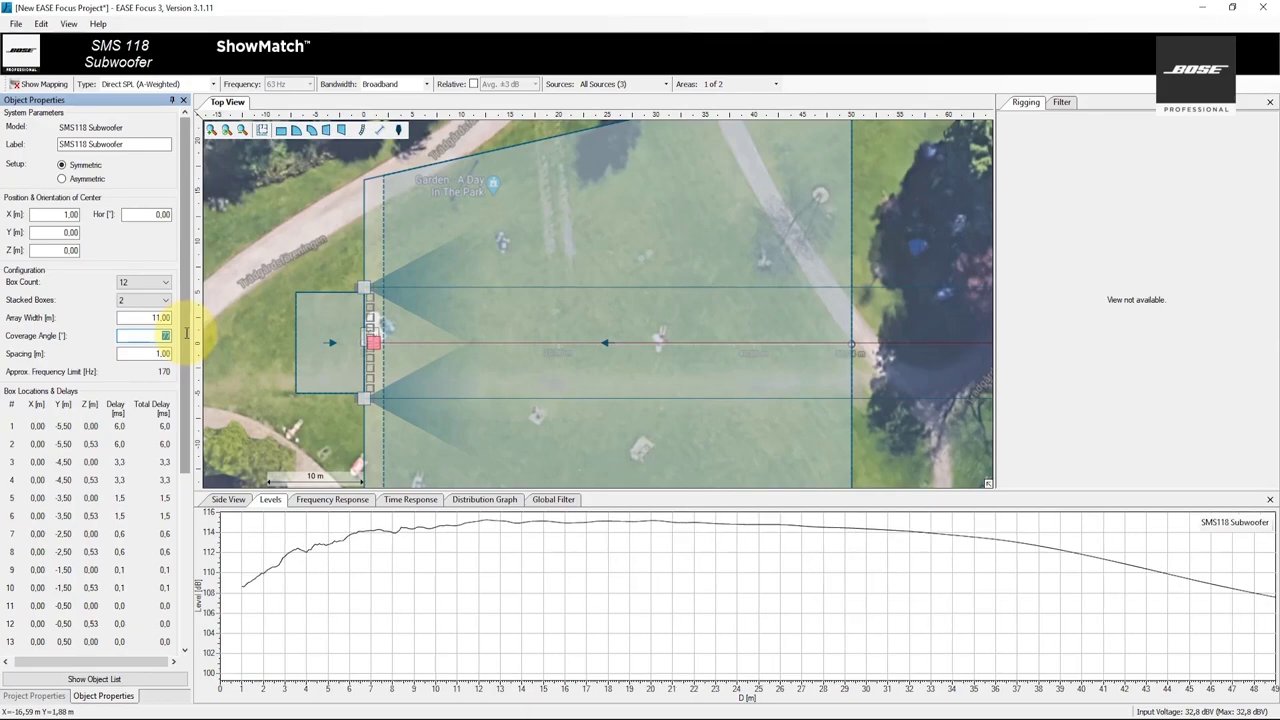
- Map the subwoofer alone as 1-octave Direct SPL (Z), excluding Main Stage L and R
click(625, 85)
click(621, 119)
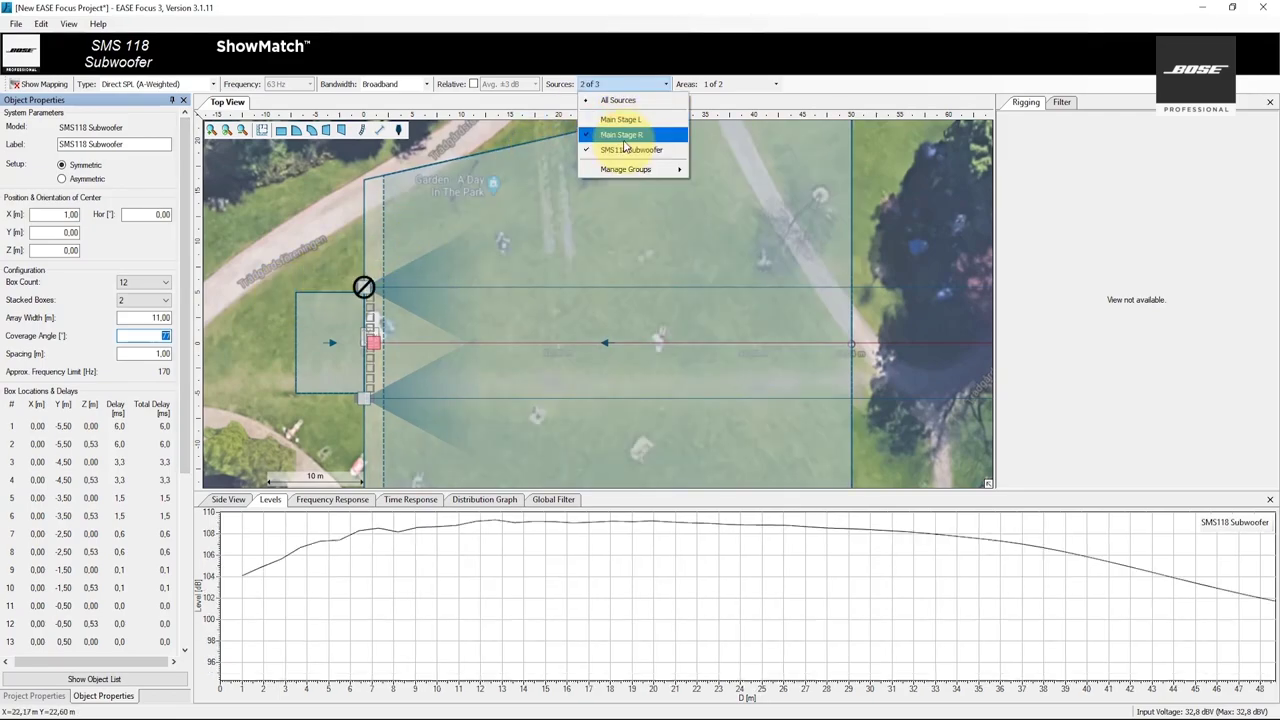
click(624, 136)
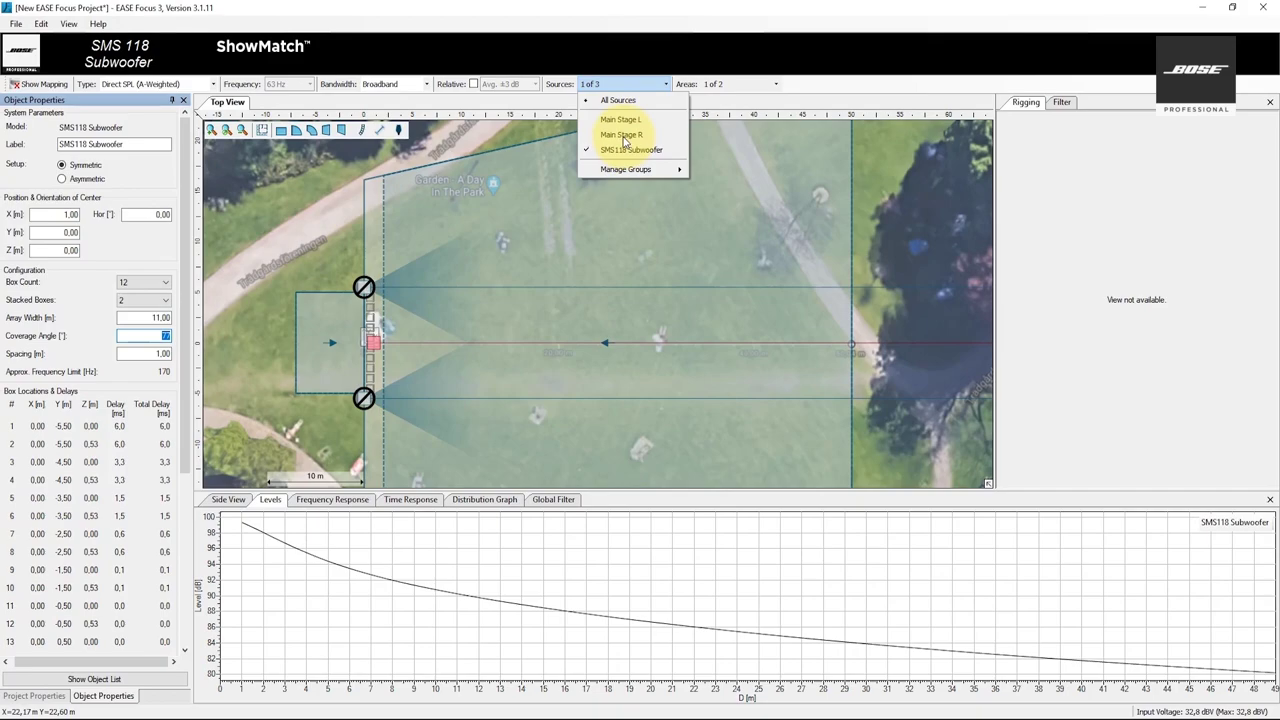
click(213, 85)
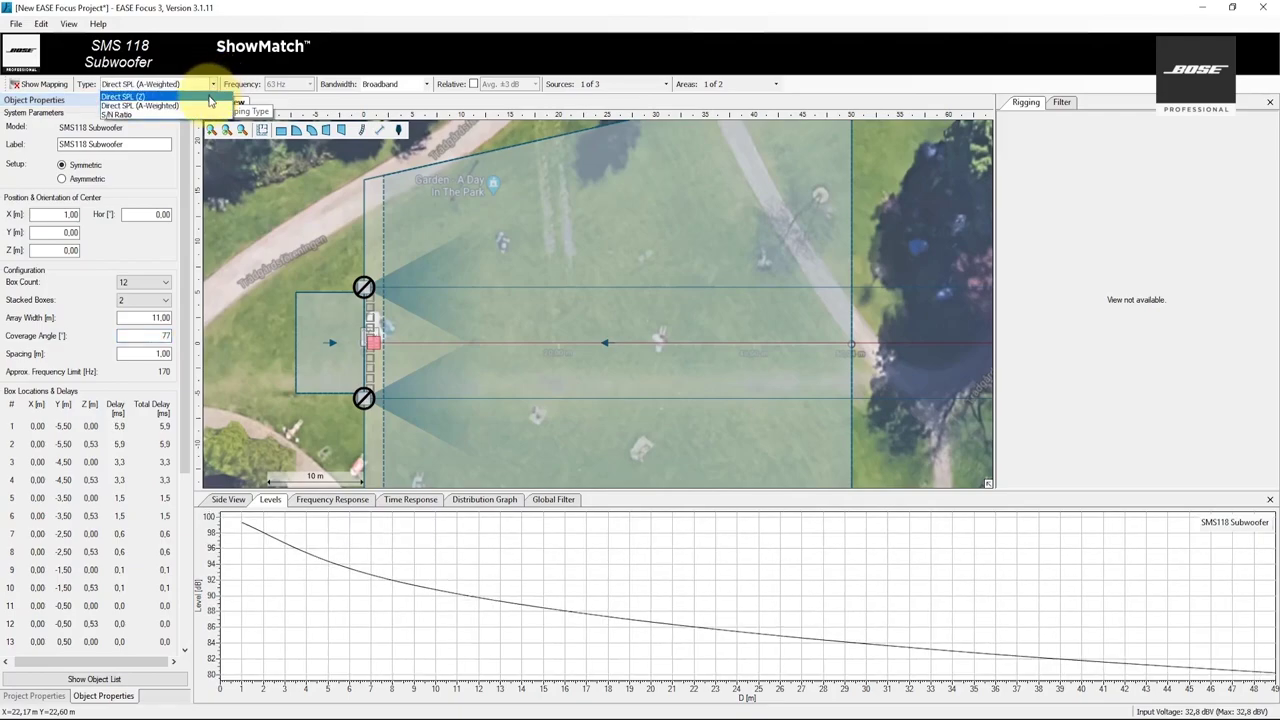
click(205, 97)
click(395, 84)
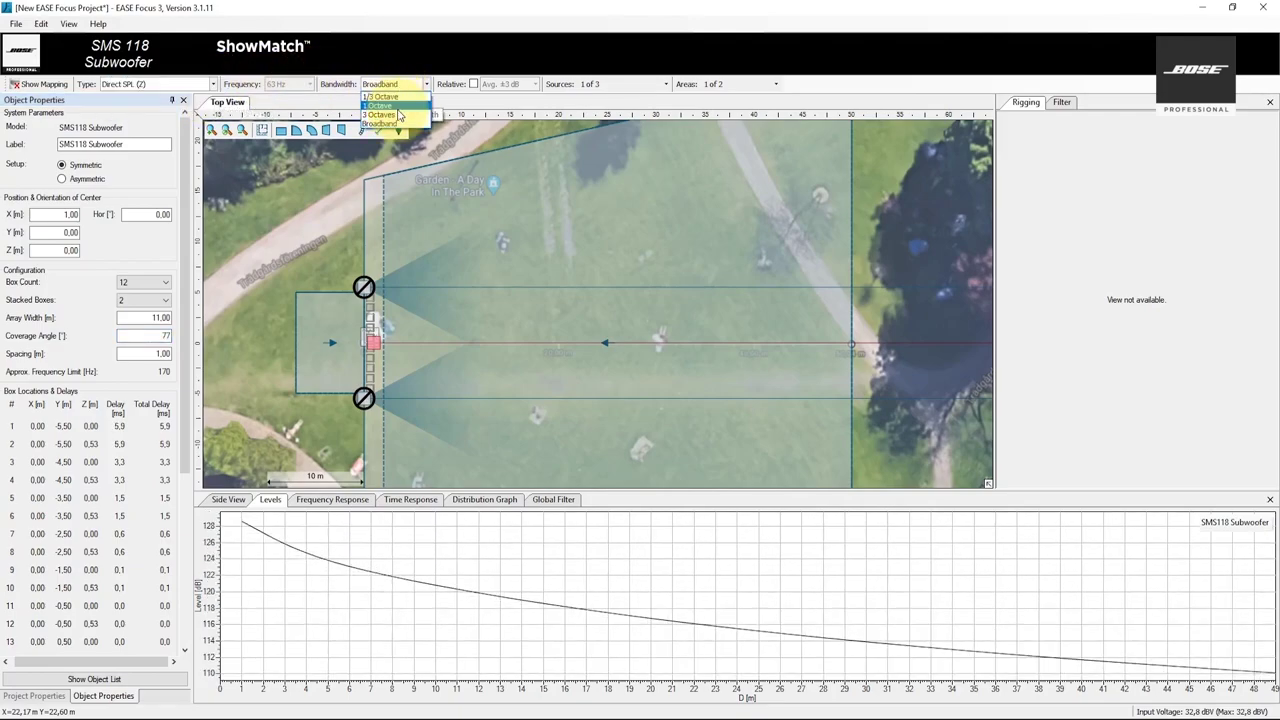
click(397, 106)
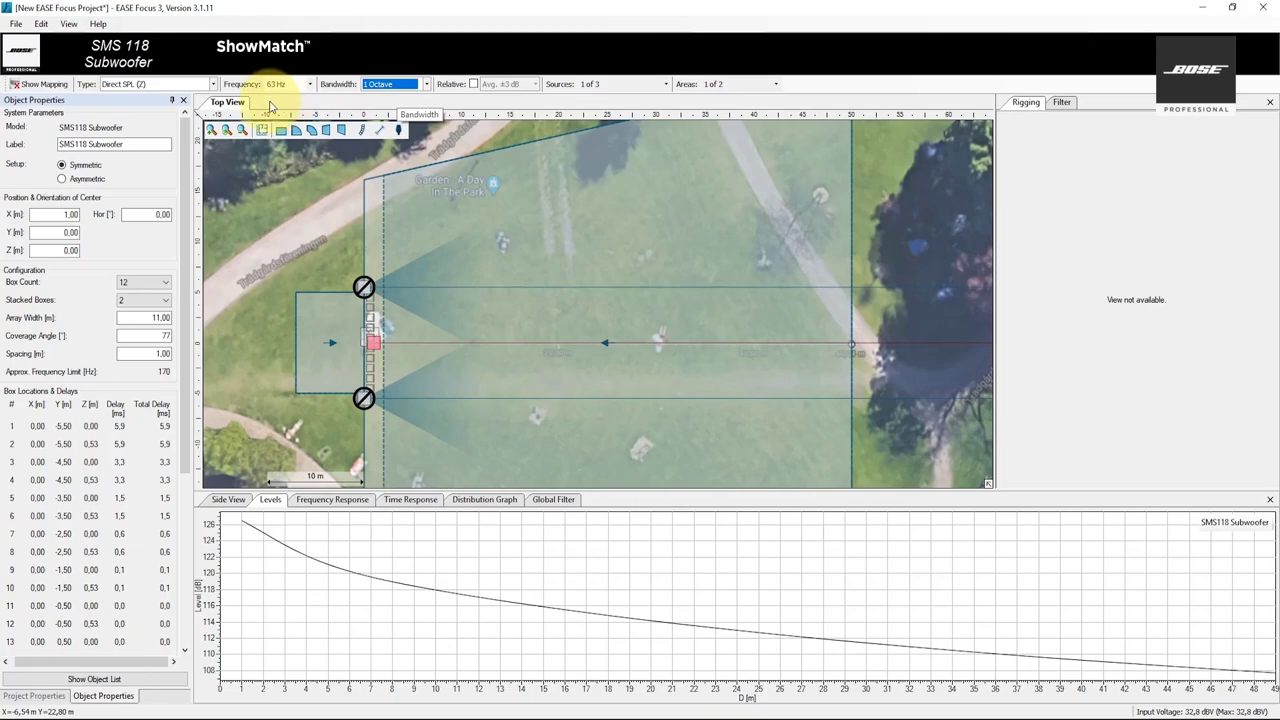
click(45, 86)
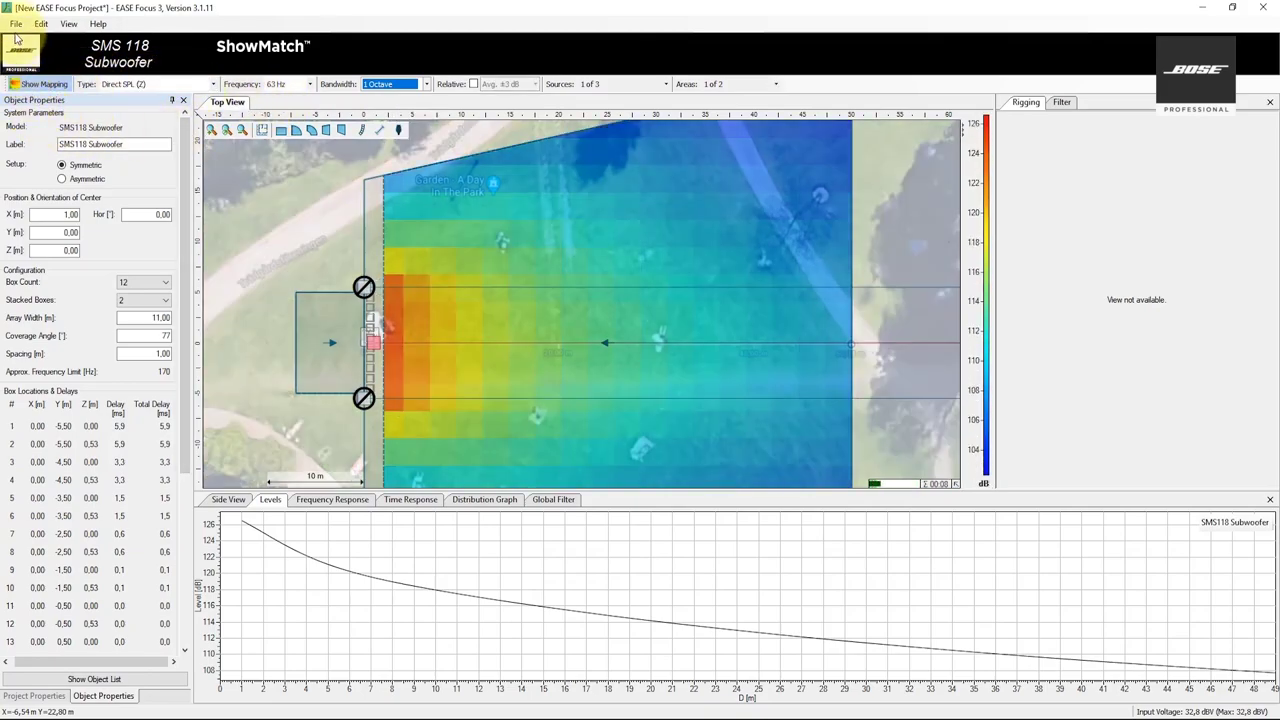
- Set the mapping resolution to Low in the program options
click(16, 23)
click(68, 214)
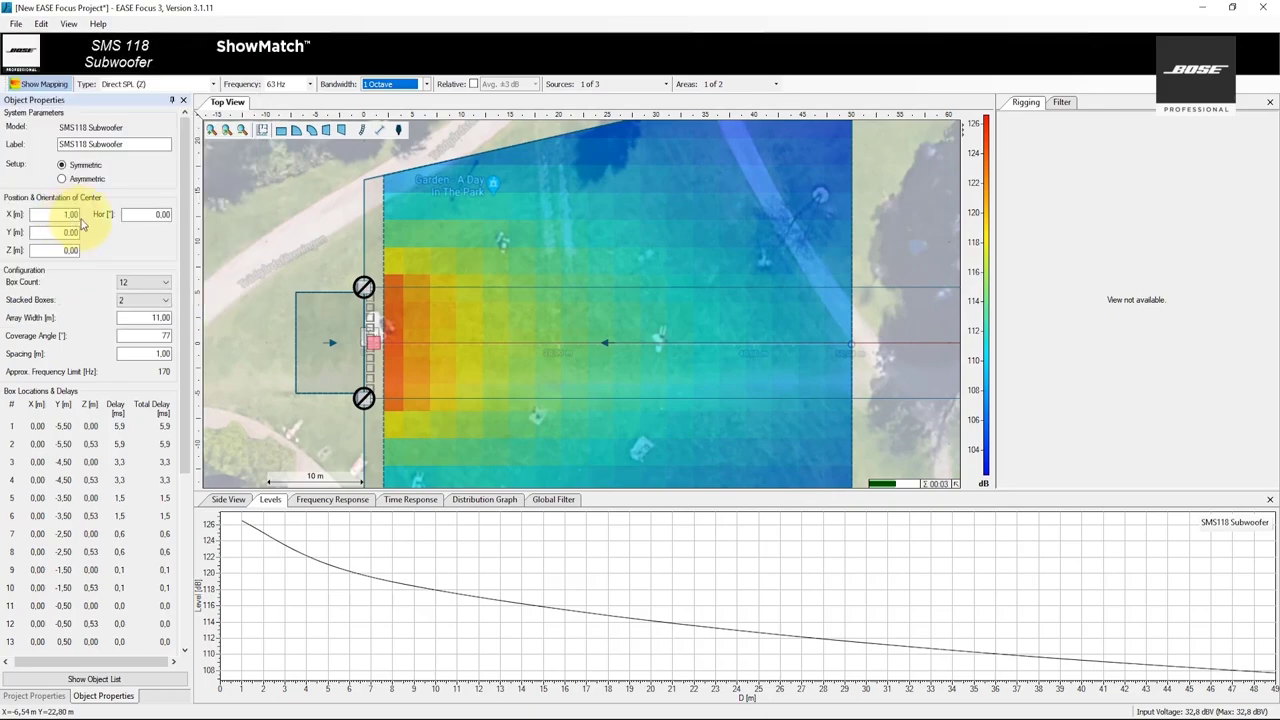
click(588, 280)
click(570, 319)
click(632, 516)
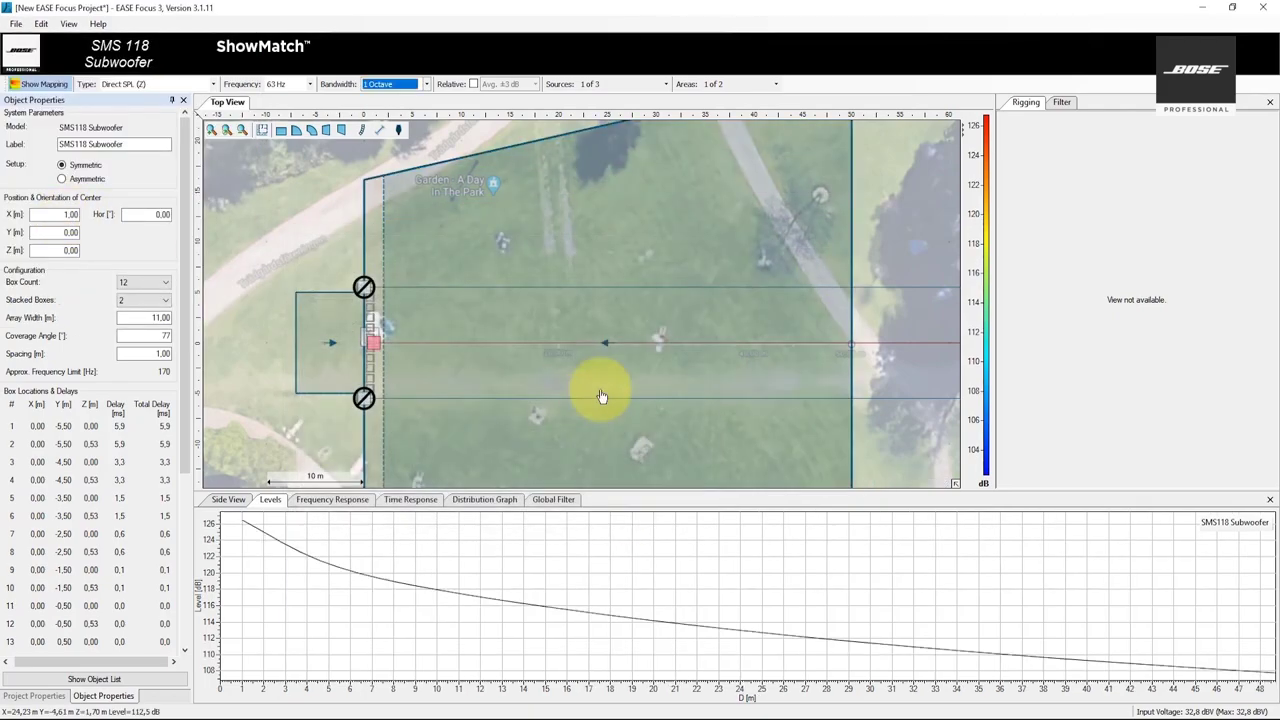
scroll(620, 333, down, 1)
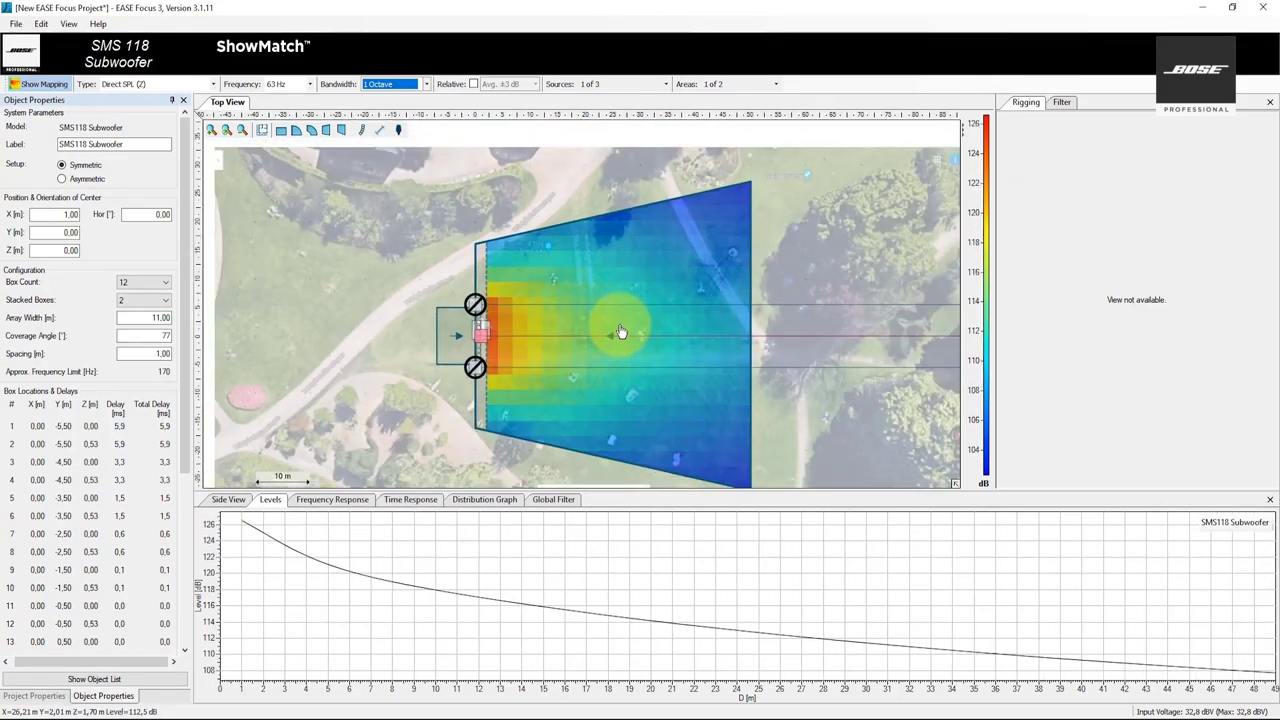
- Set the SMS118 sub array's coverage angle to 50°, then 60°, and select Audience Zone 1
click(620, 334)
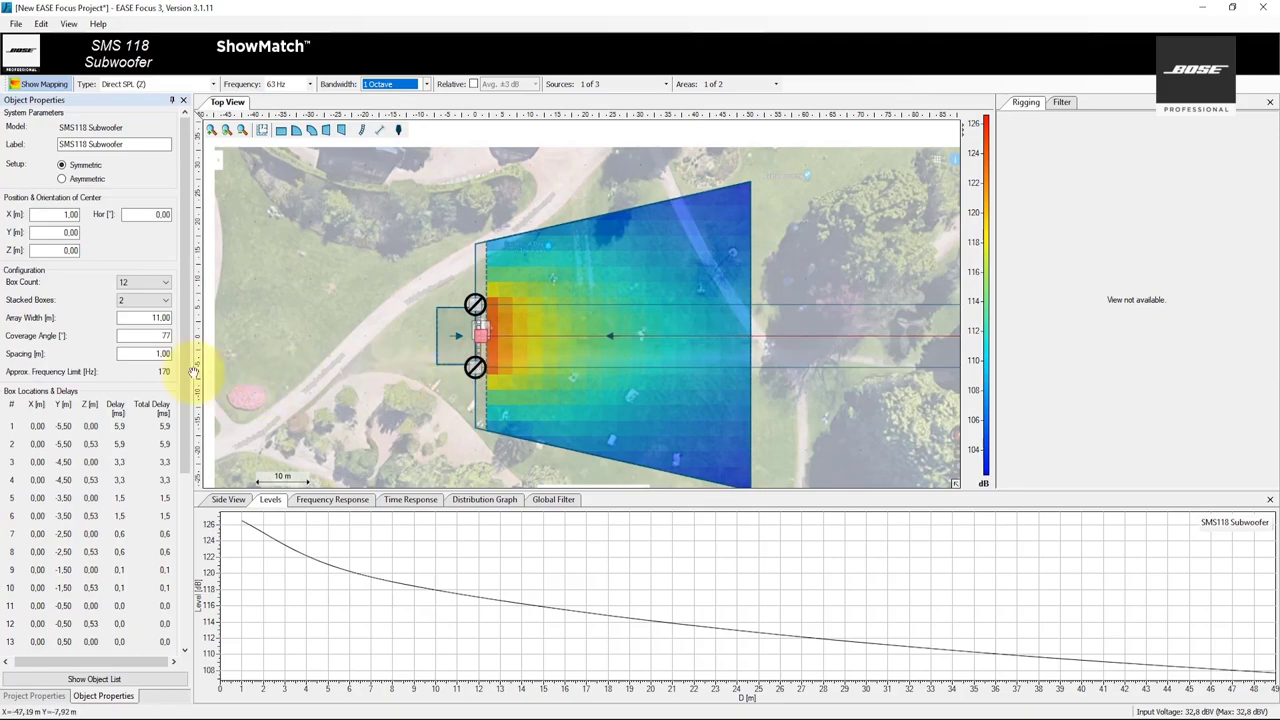
double_click(160, 336)
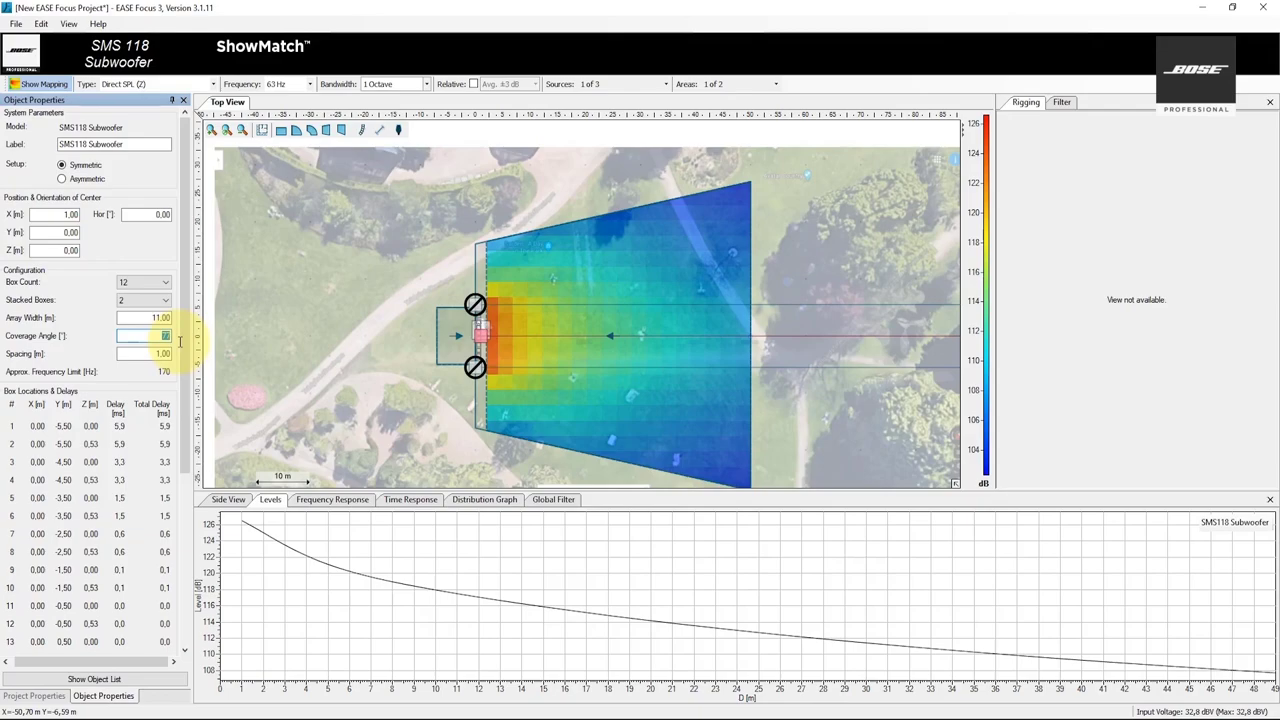
text(50)
key(Return)
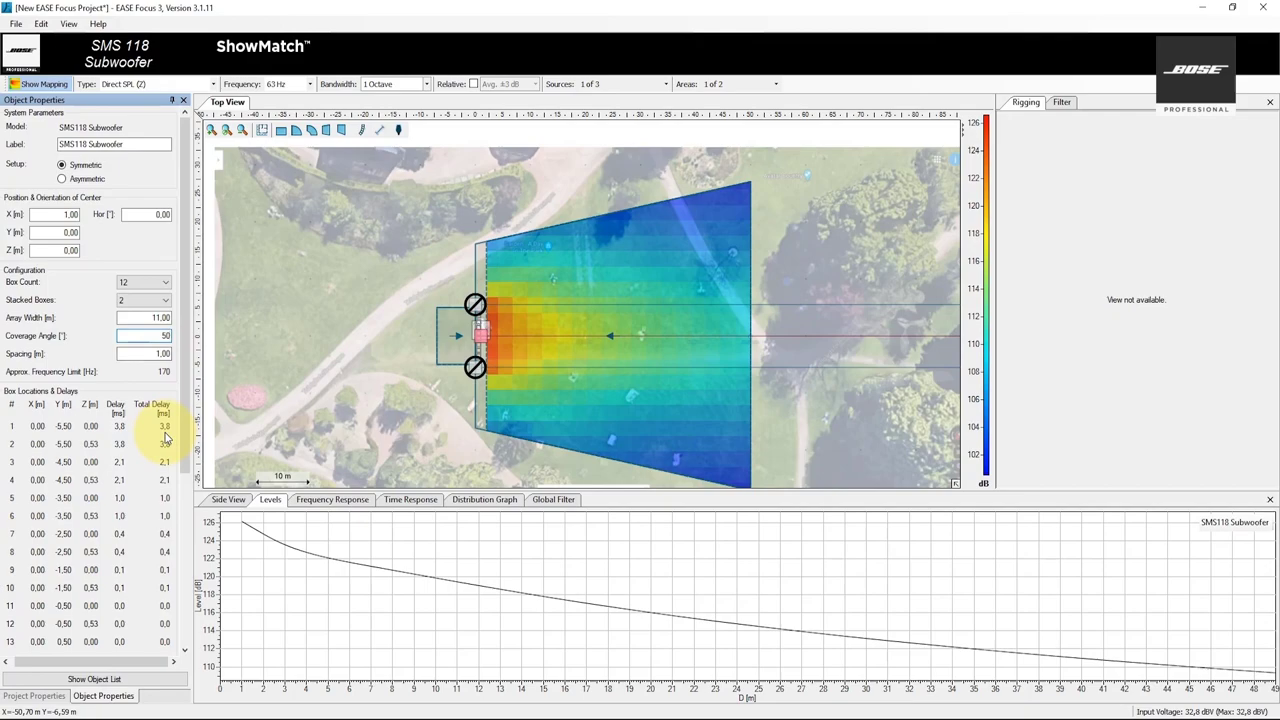
double_click(148, 341)
text(60)
key(Return)
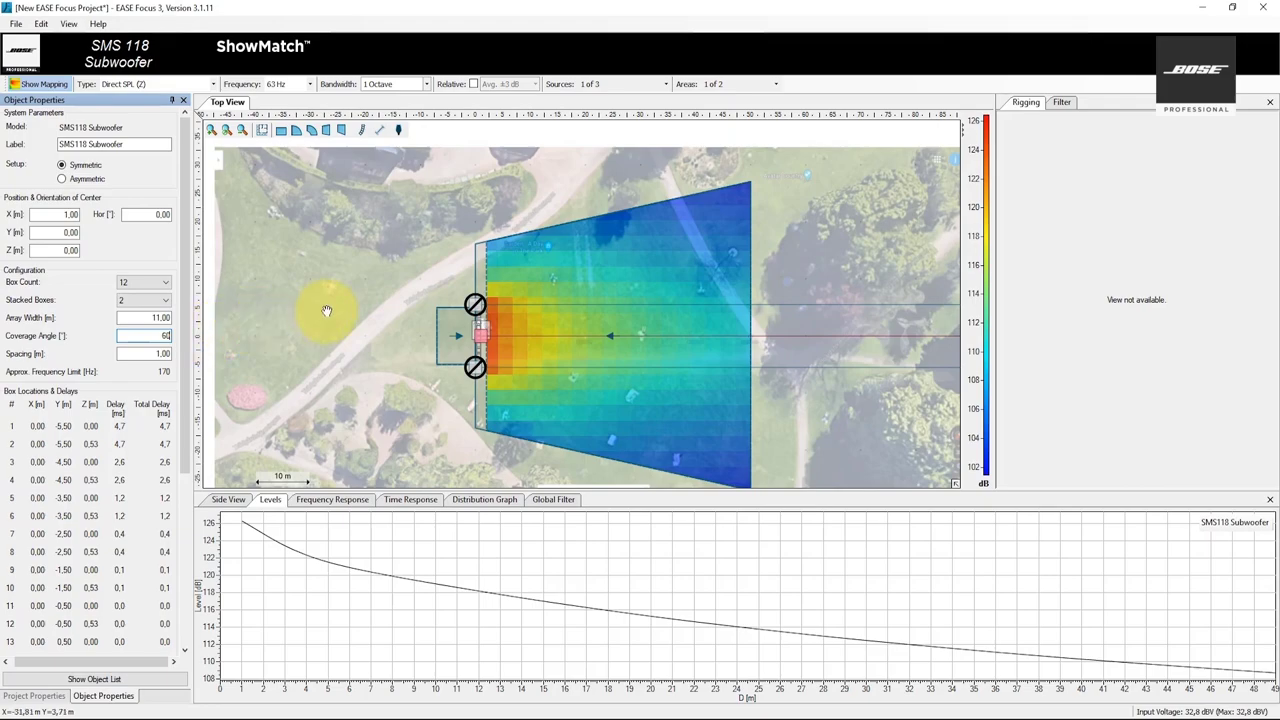
click(698, 293)
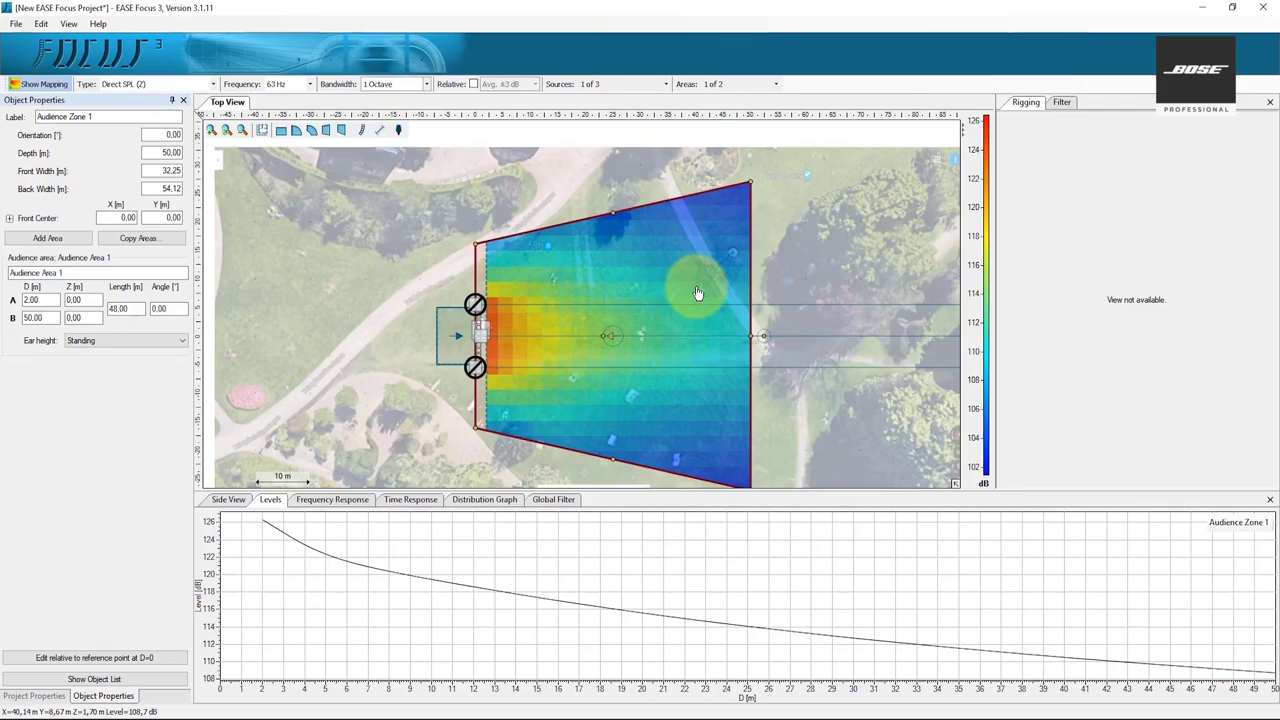
- Calculate only the Main Stage L and R arrays, excluding the SMS118 subwoofer
click(596, 84)
click(610, 150)
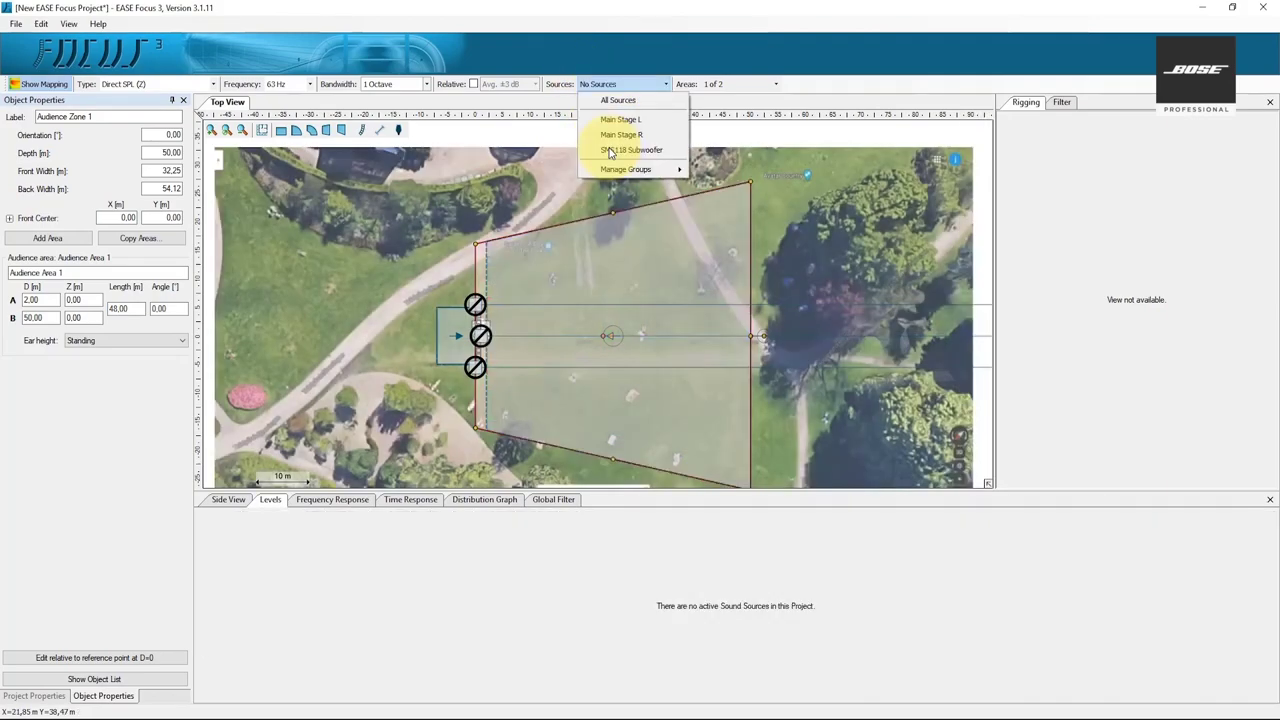
click(596, 119)
click(592, 134)
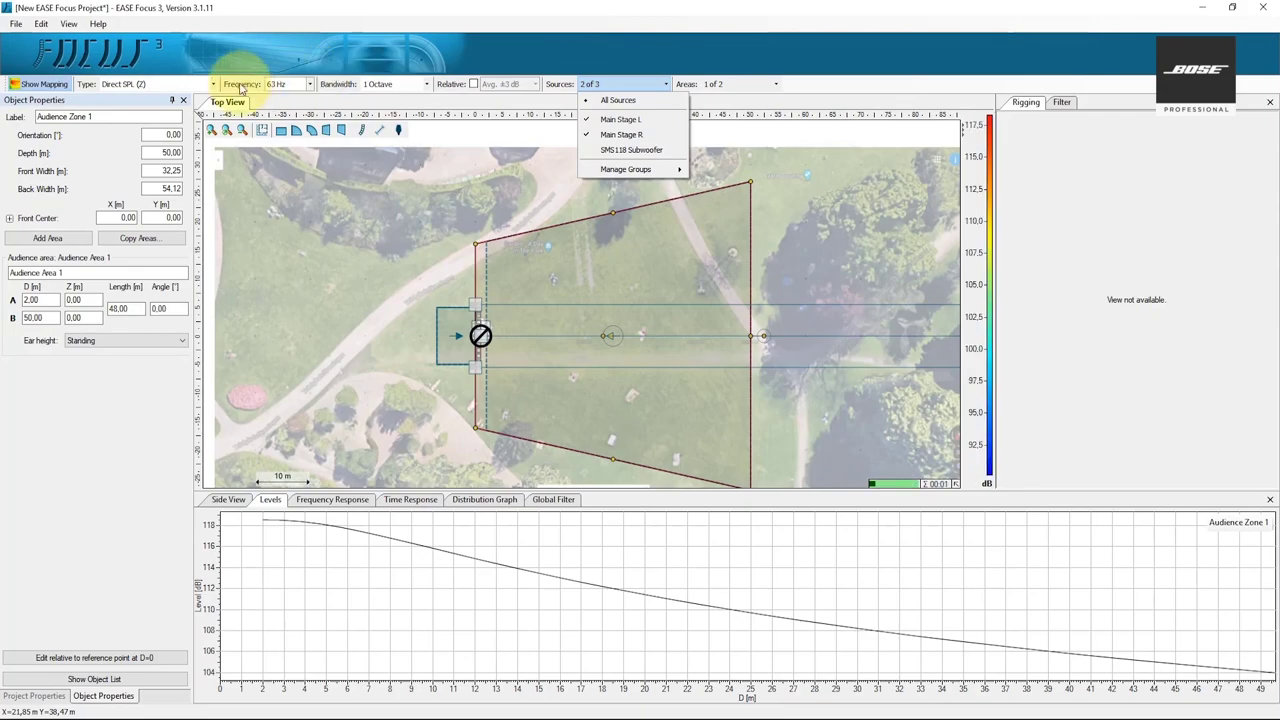
- Set the map type to Direct SPL (A-Weighted) with broadband bandwidth
click(212, 84)
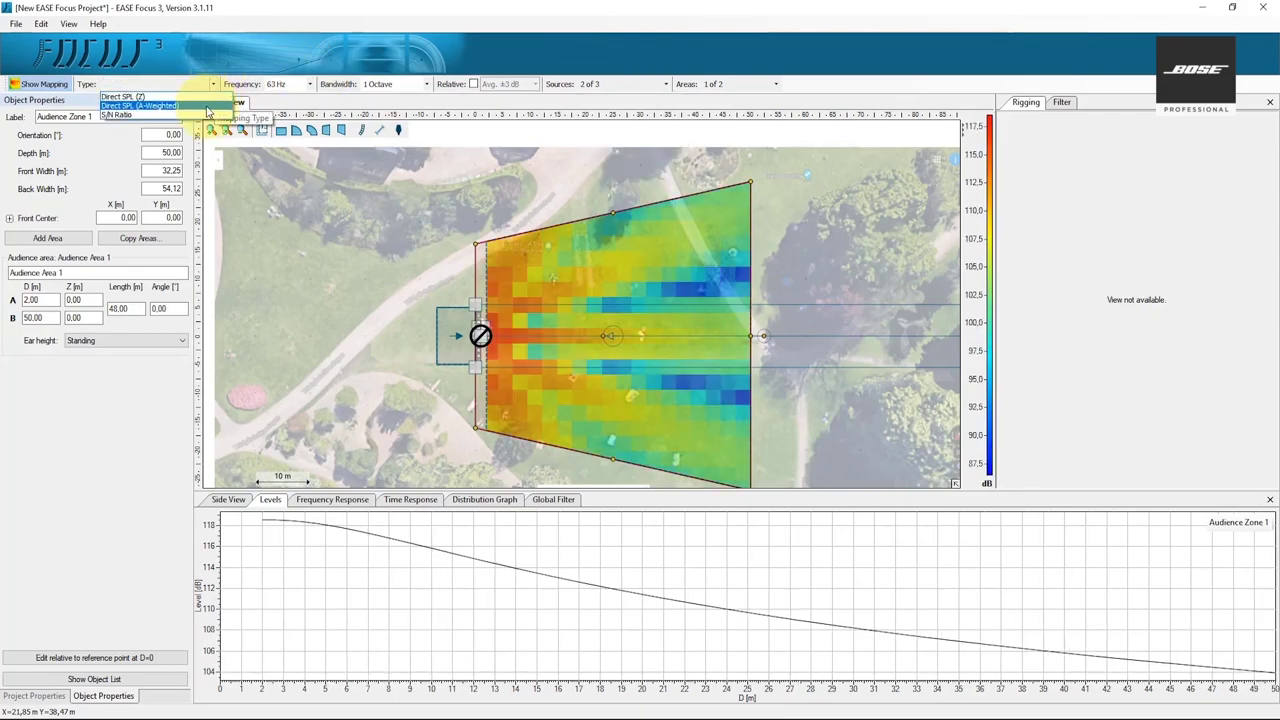
click(205, 106)
click(400, 84)
click(416, 128)
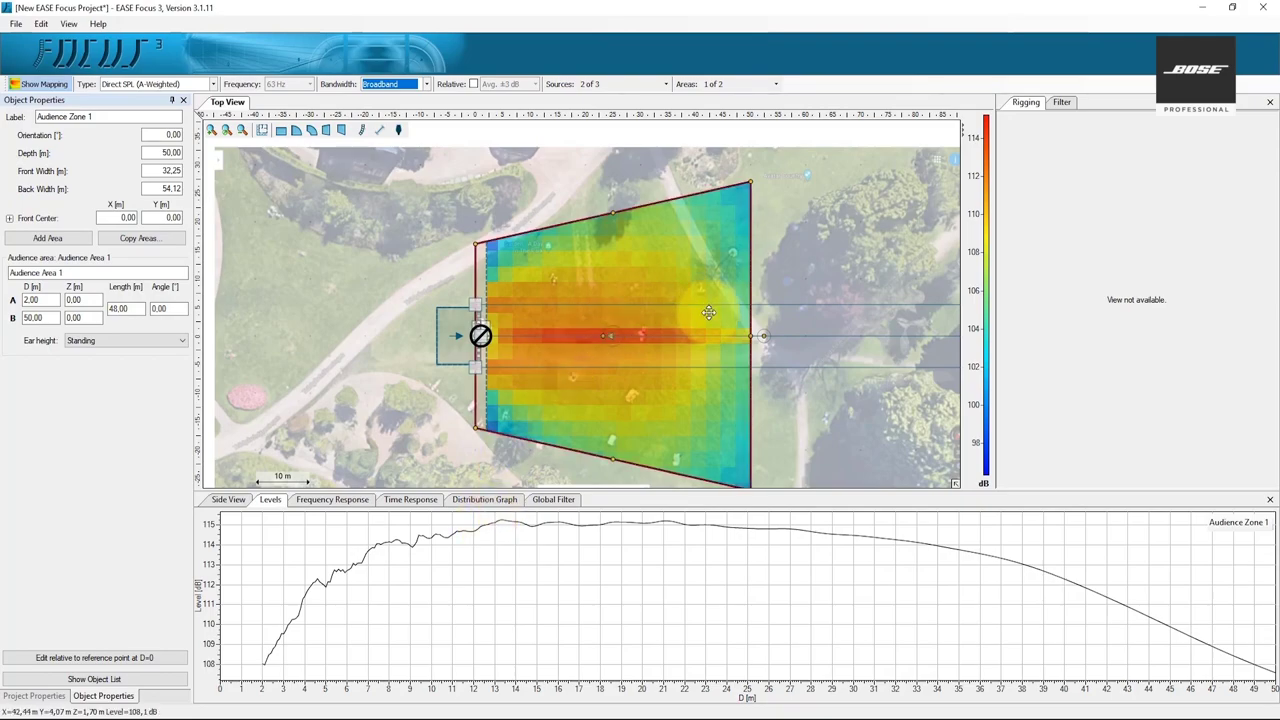
- Zoom into the Top View and reshape Audience Zone 1 to a 29.25 m front and 54.32 m back
scroll(731, 319, up, 1)
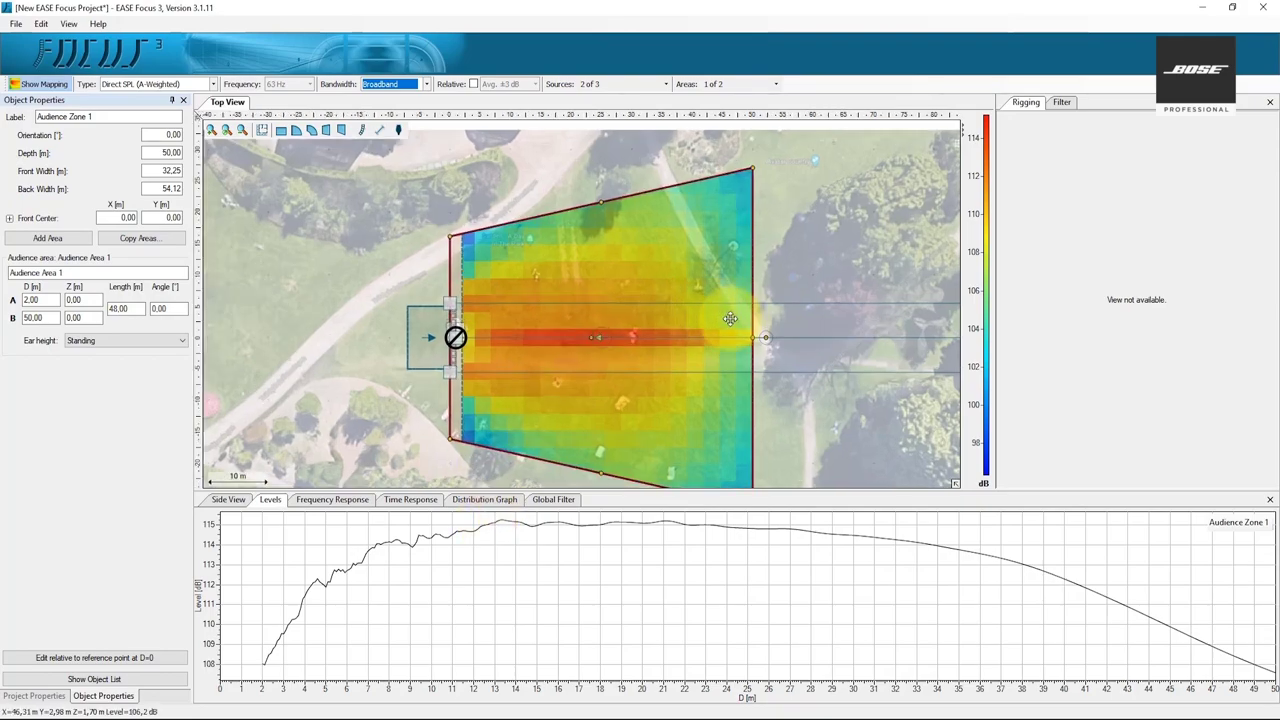
scroll(731, 319, up, 3)
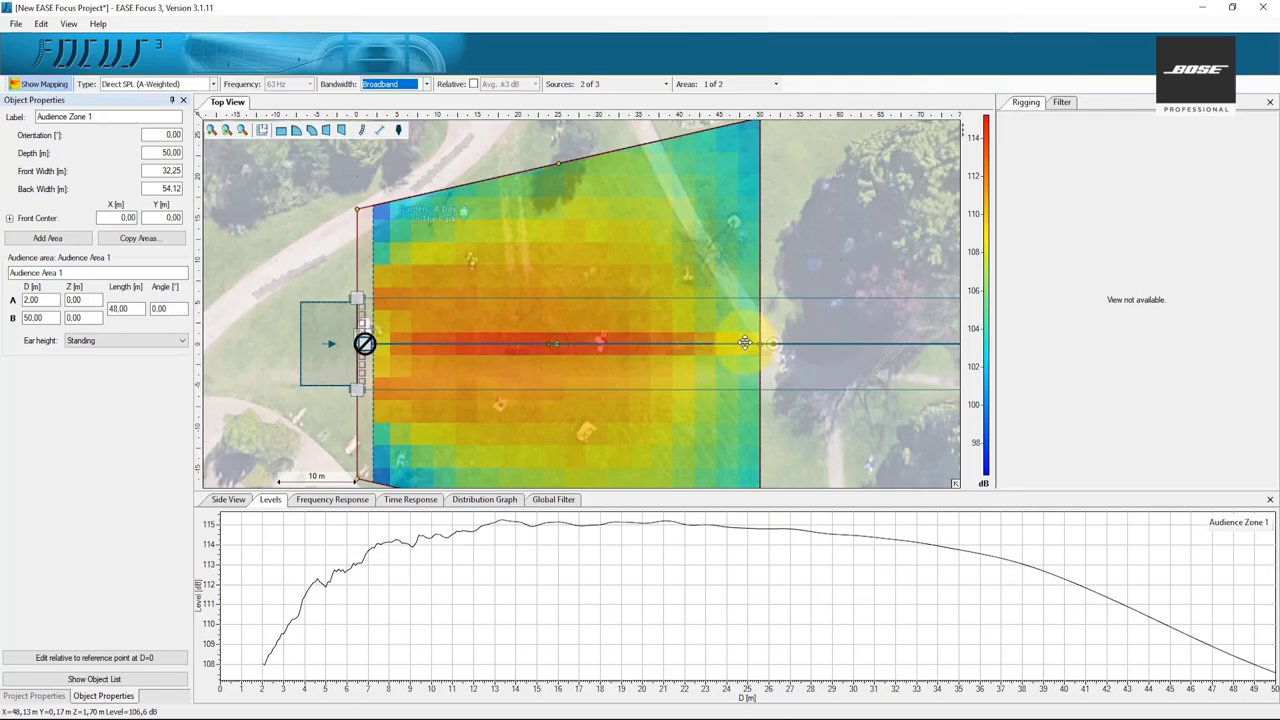
scroll(745, 343, up, 2)
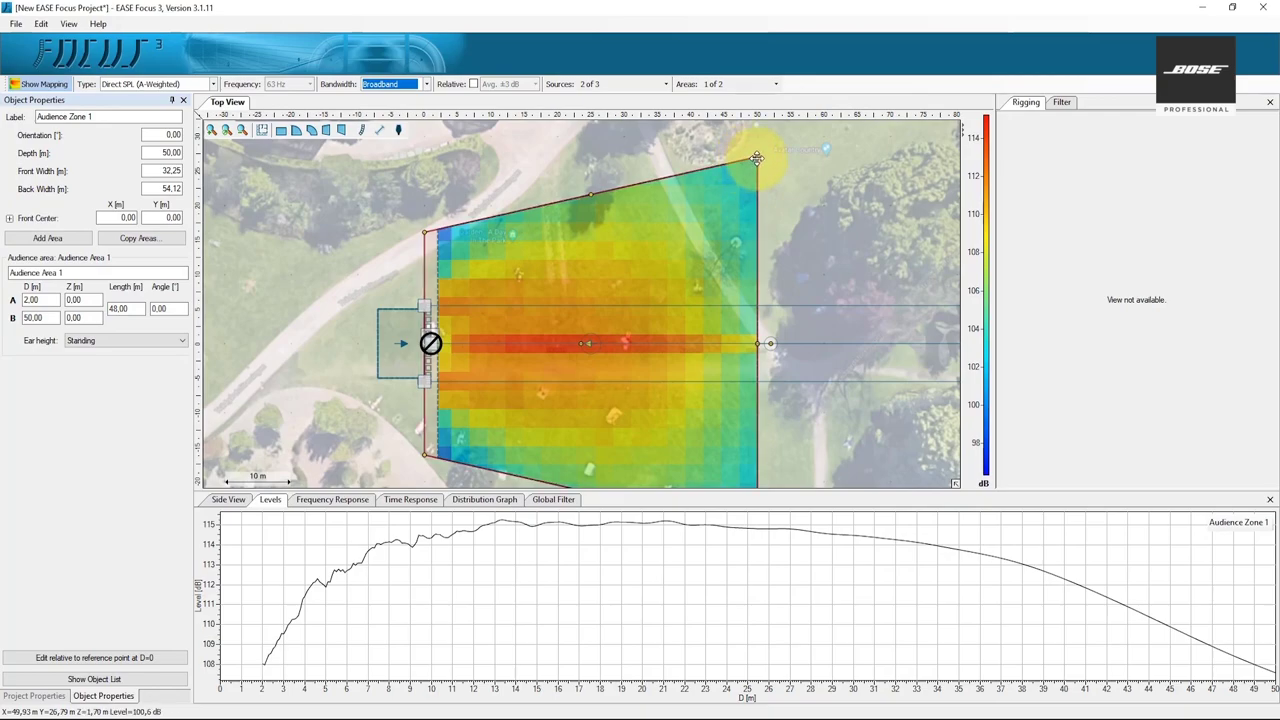
drag(757, 158, 744, 168)
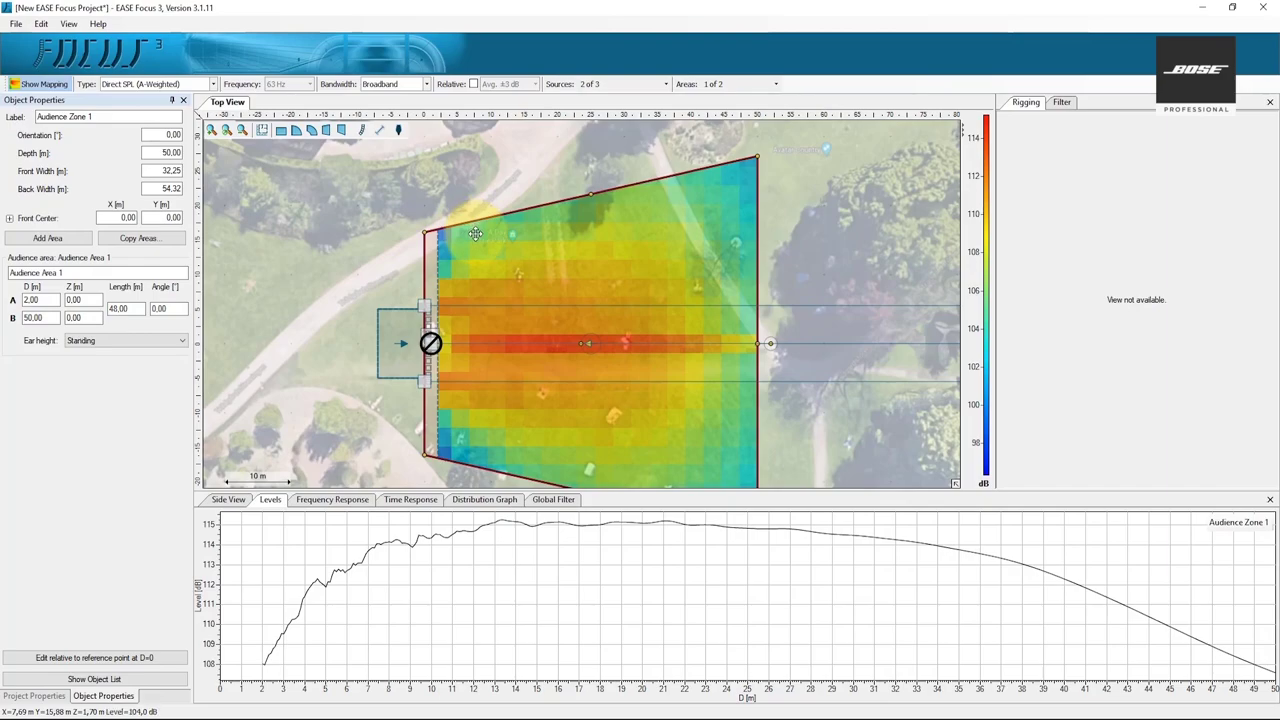
click(424, 234)
drag(424, 234, 425, 242)
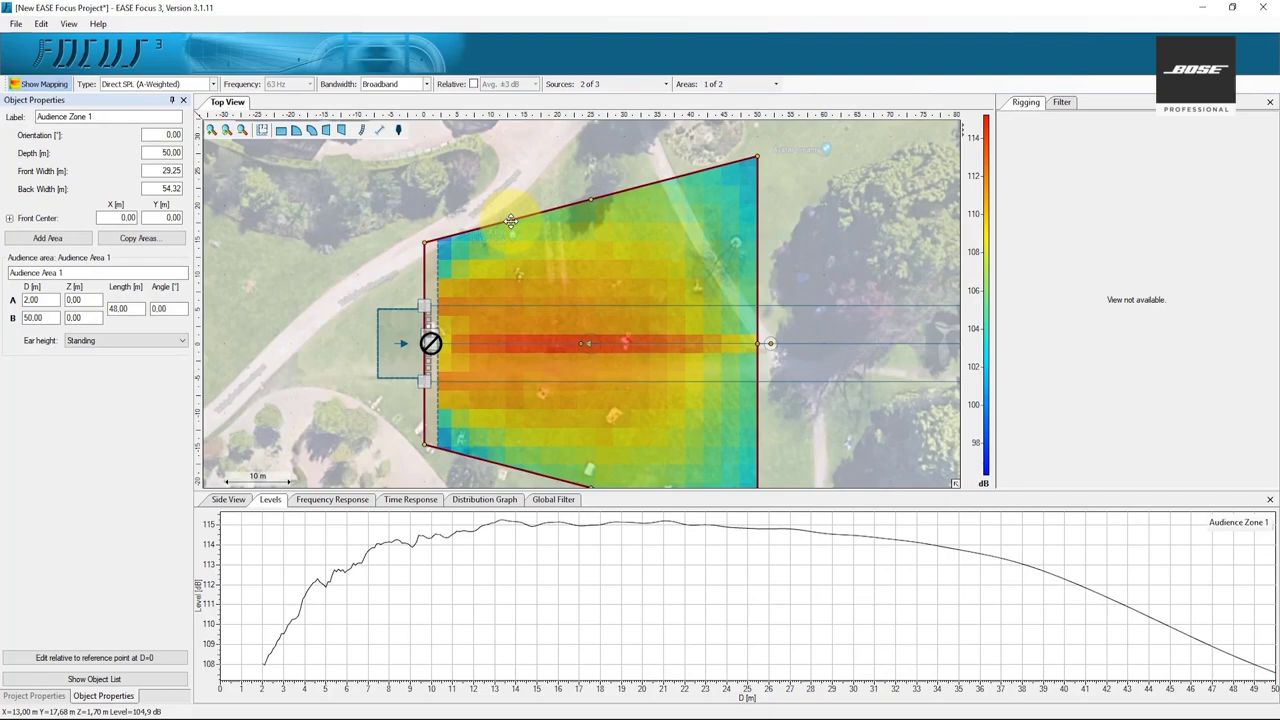
- Show the Distribution Graph and set Mapping Resolution to Medium in Calculation Parameters
click(474, 500)
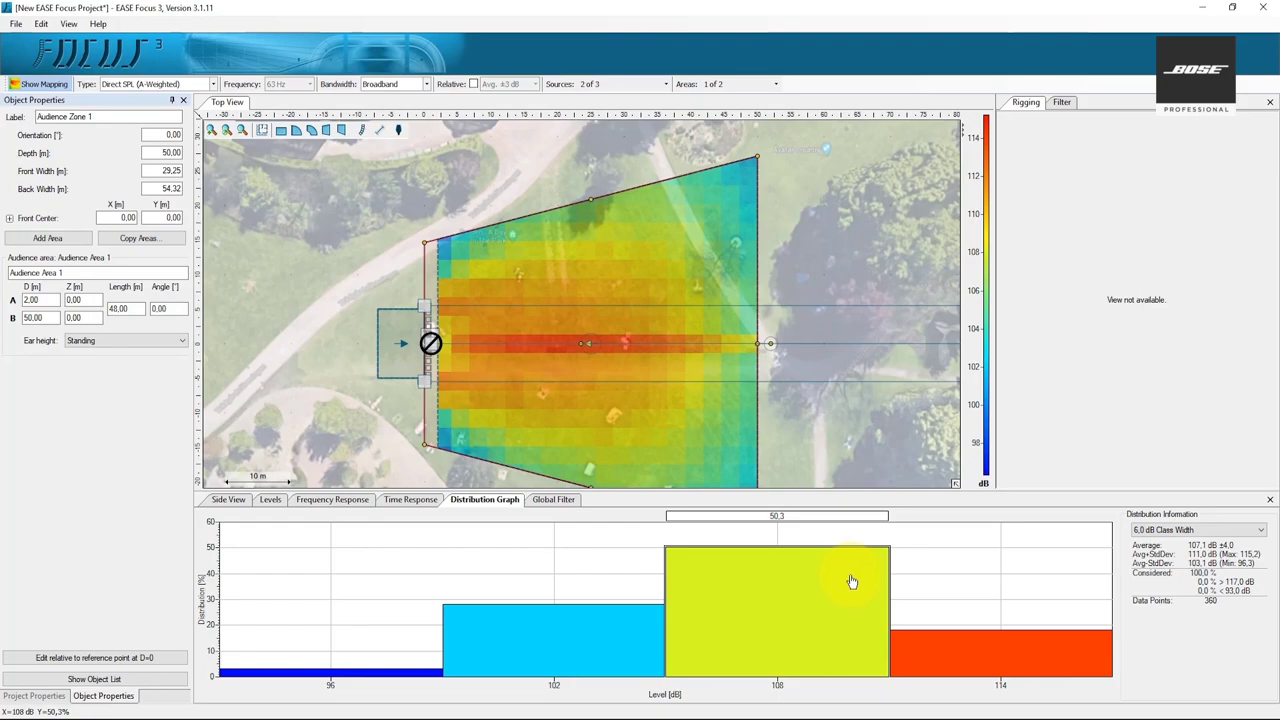
click(16, 24)
click(41, 216)
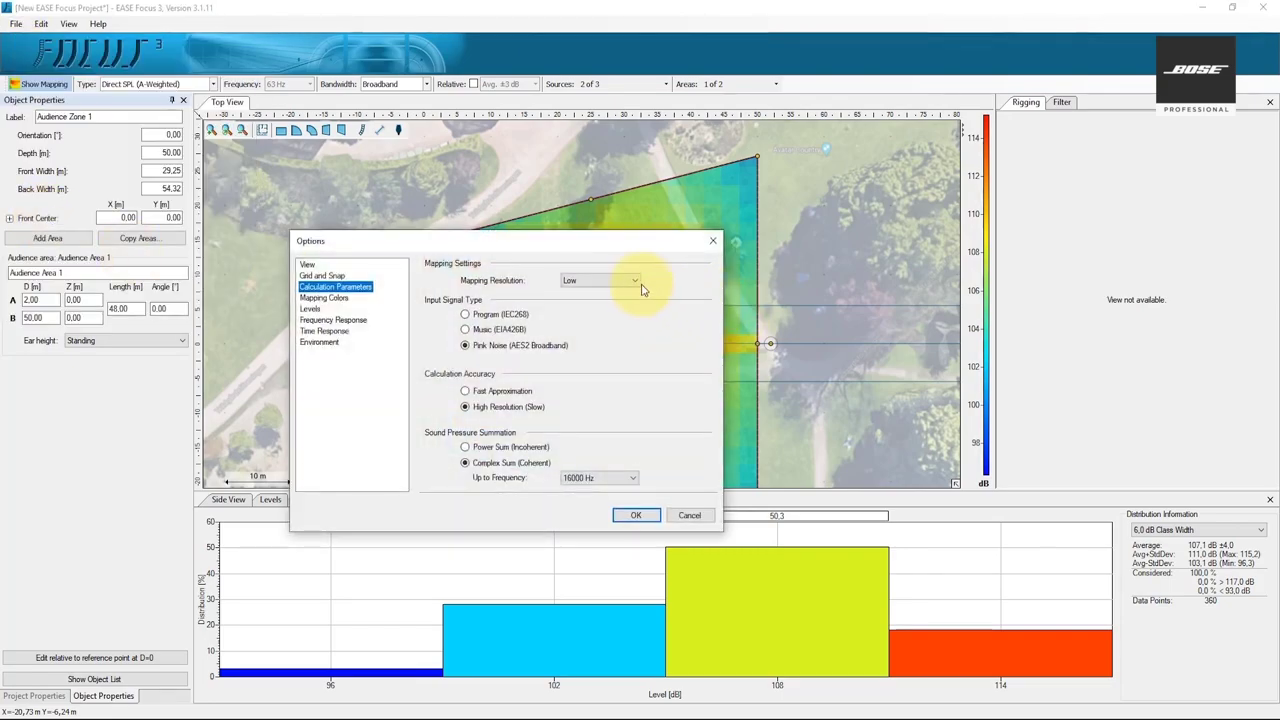
click(626, 283)
click(618, 308)
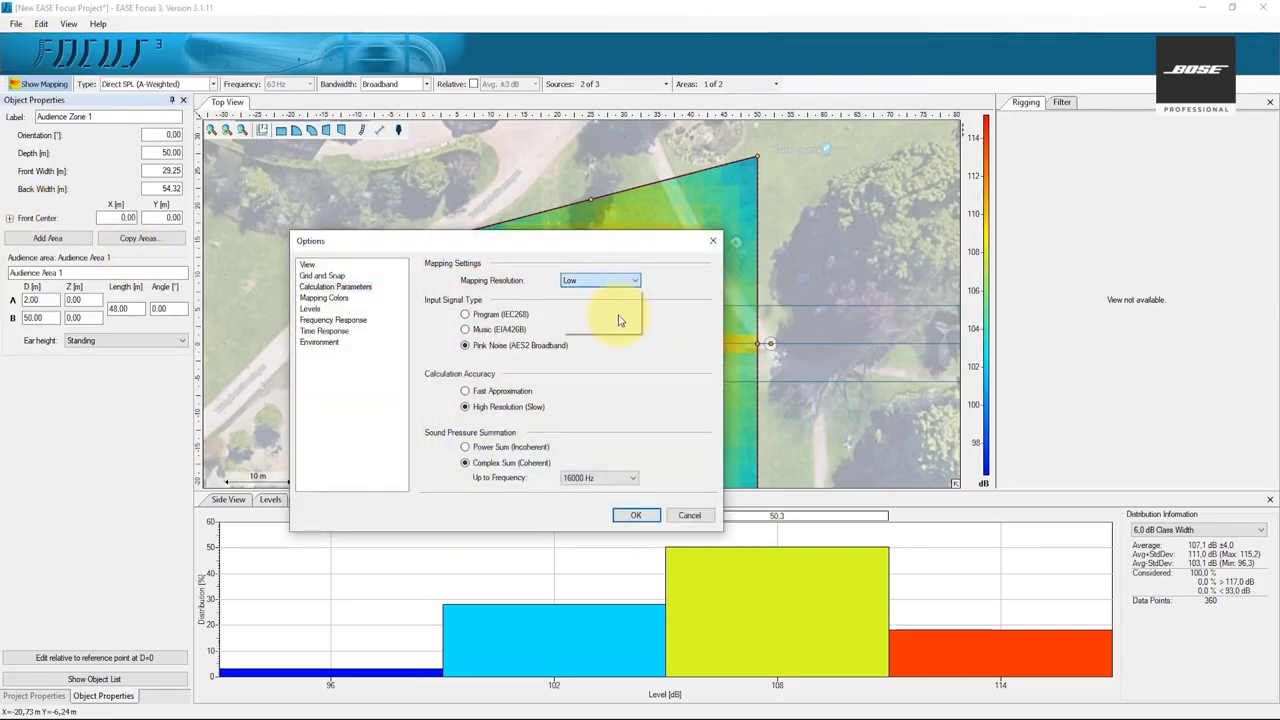
click(636, 516)
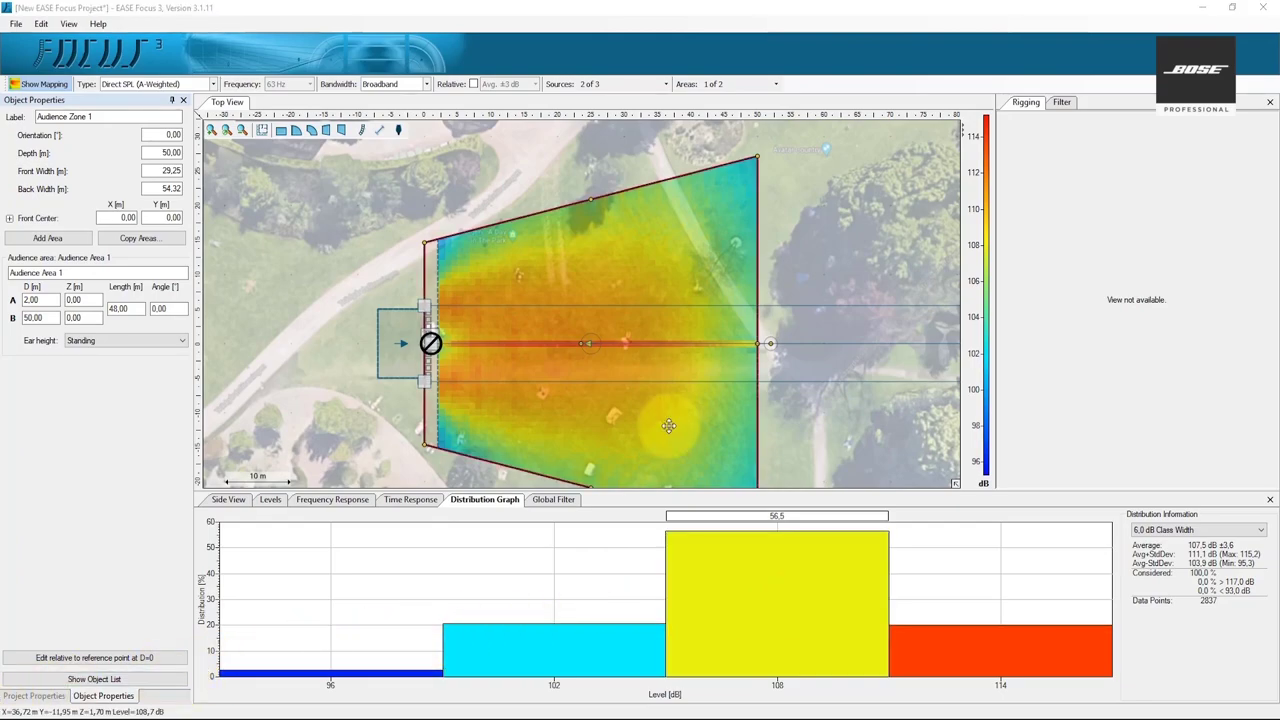
- Calculate only the SMS118 subwoofer, excluding Main Stage L and R
click(600, 88)
click(606, 122)
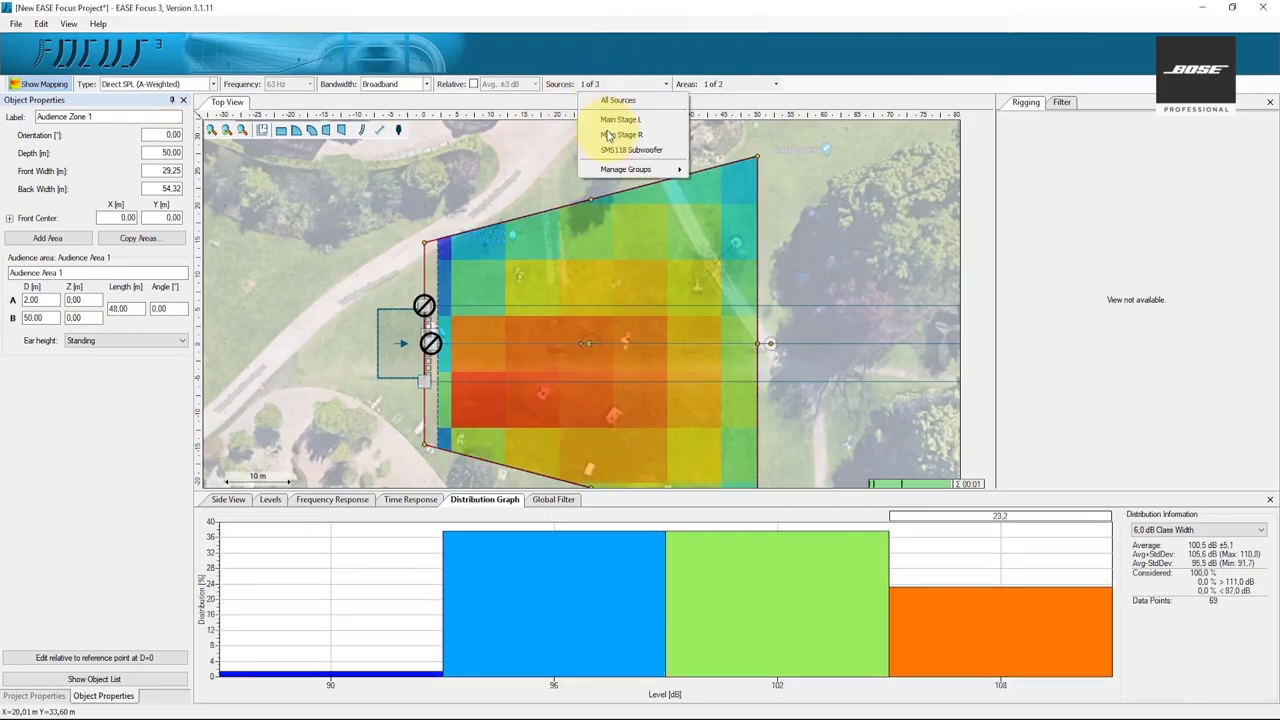
click(600, 84)
click(612, 150)
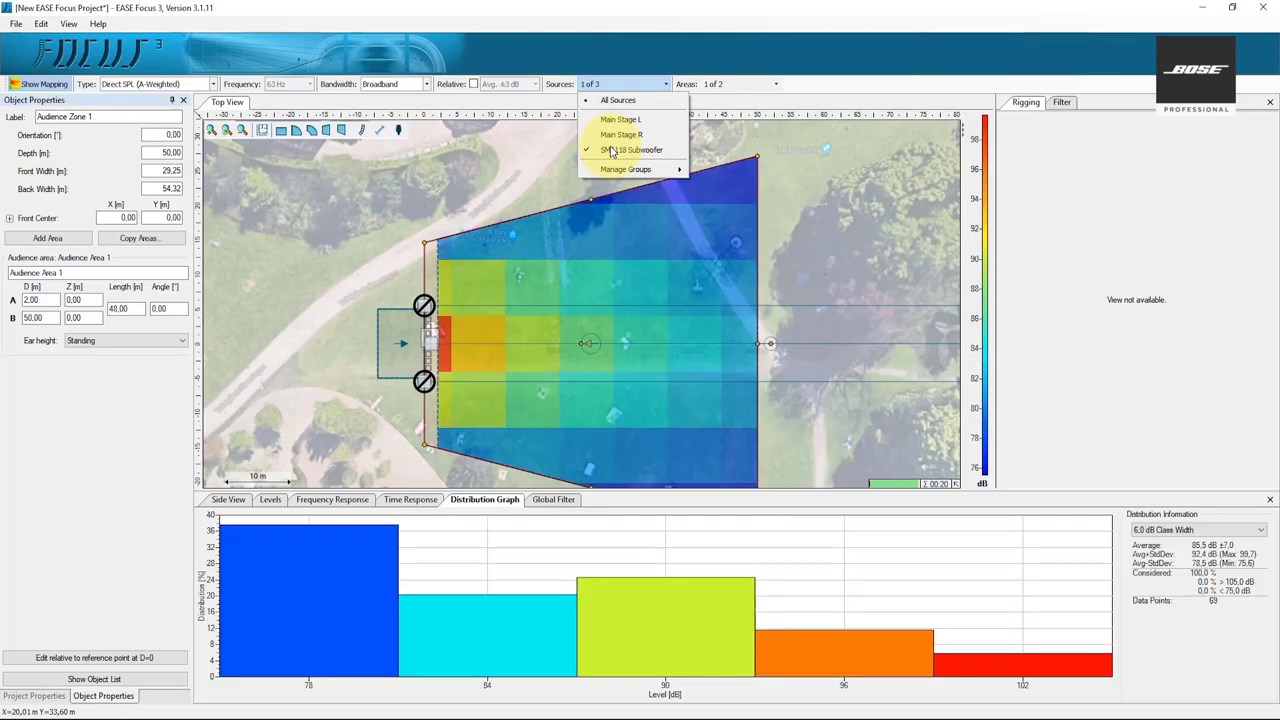
- Map unweighted Direct SPL (Z) at 1-octave bandwidth, then select the sub array and the 108 dB bar
click(210, 86)
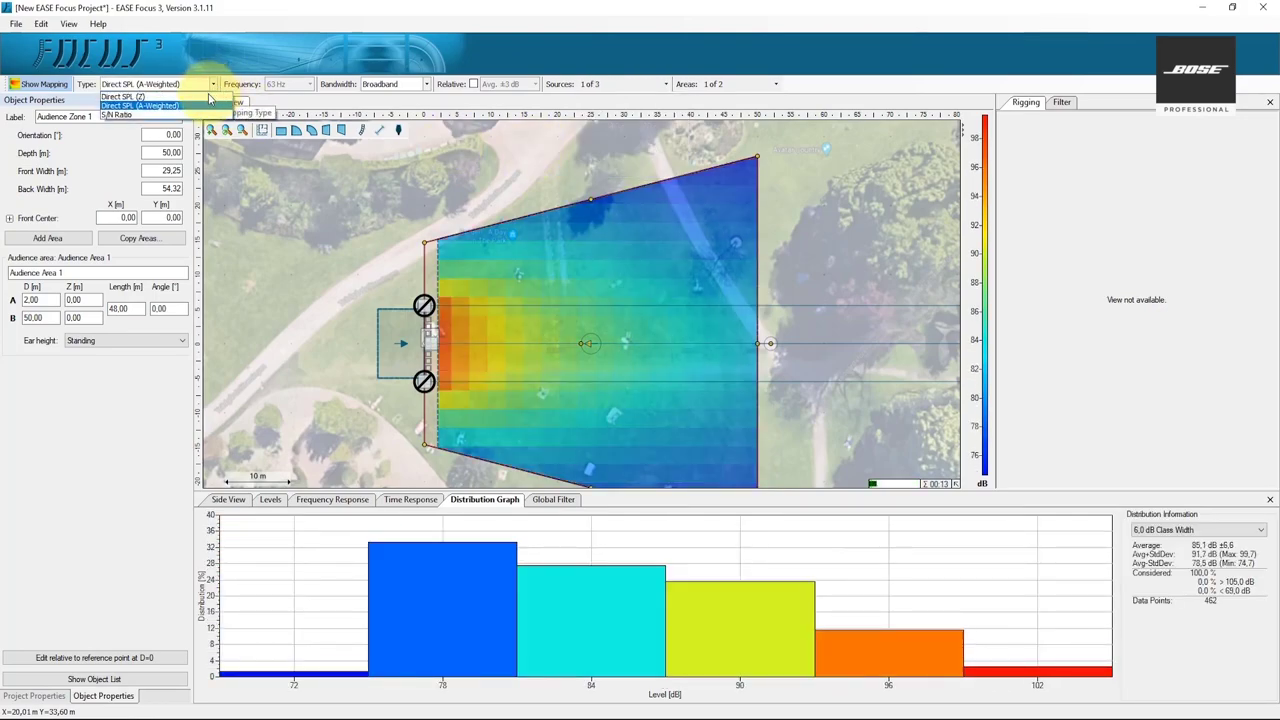
click(207, 97)
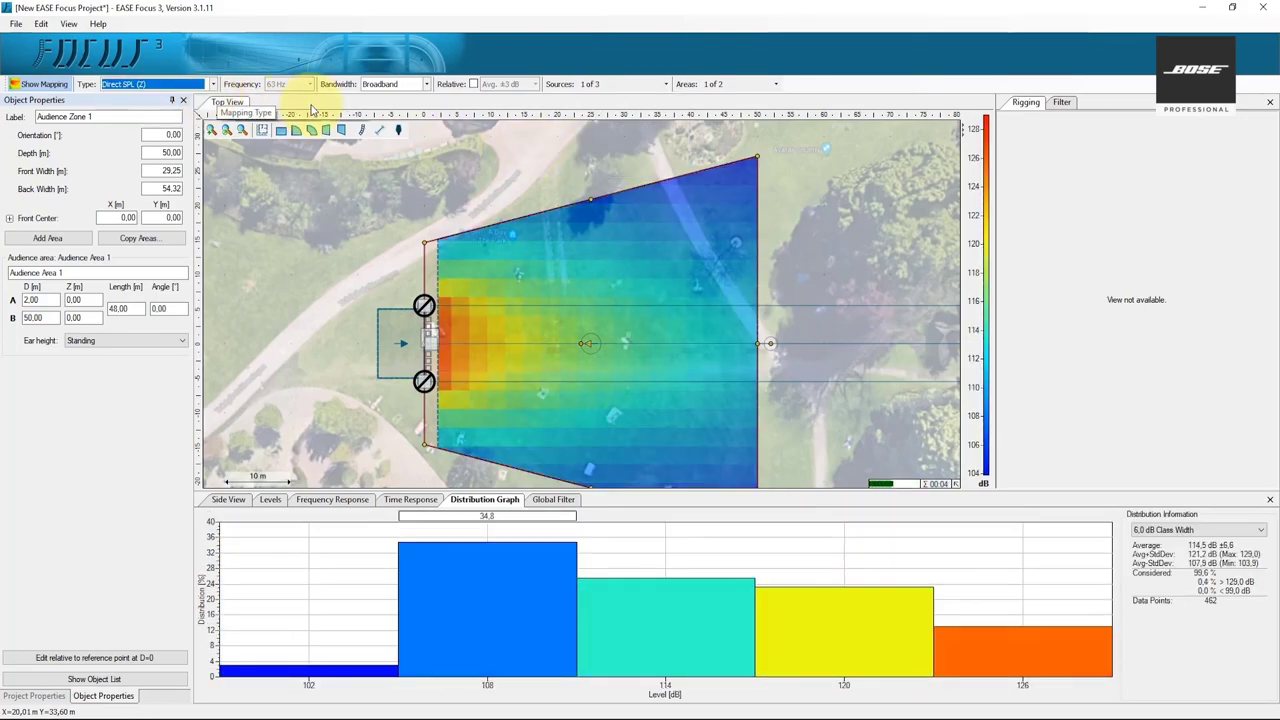
click(398, 84)
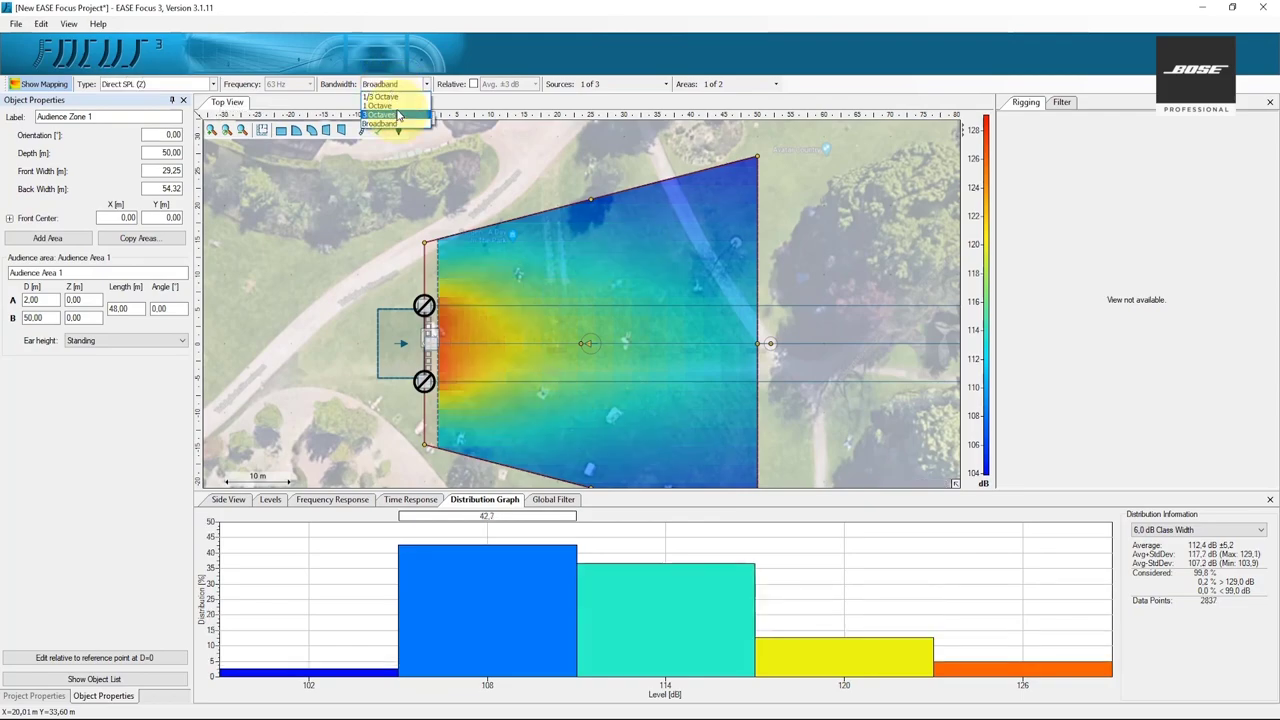
click(397, 106)
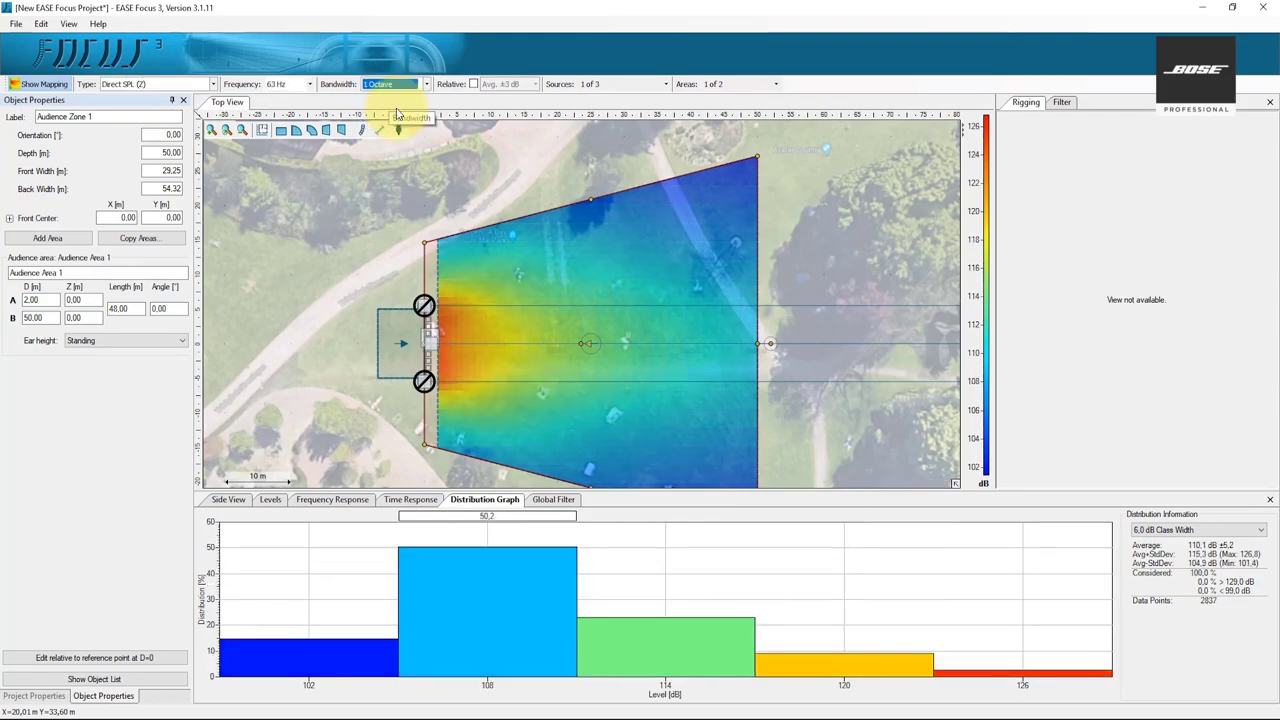
click(437, 344)
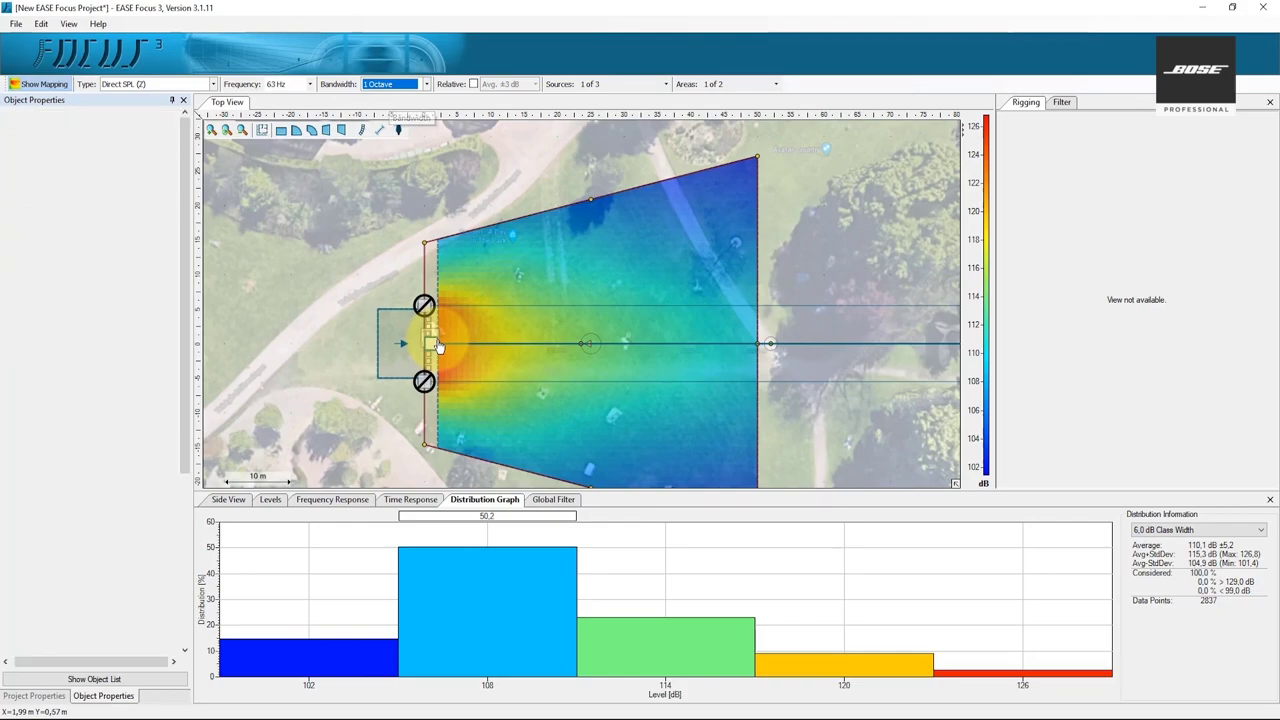
click(470, 567)
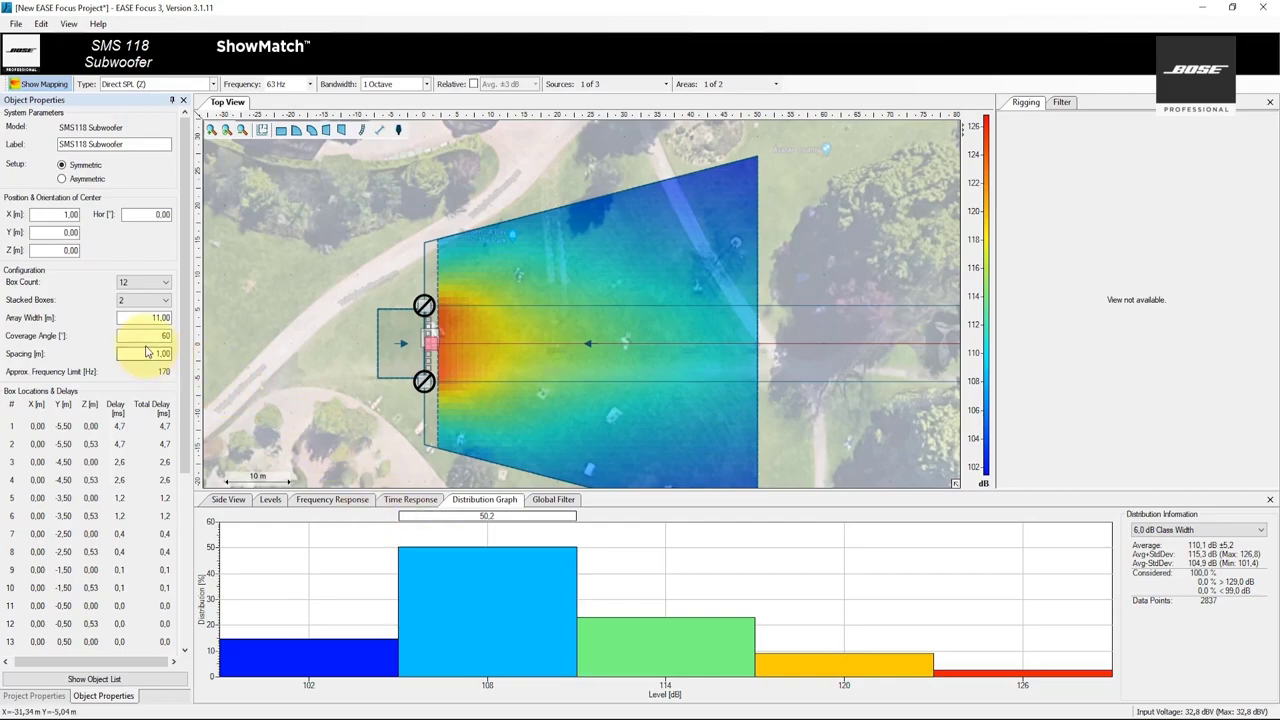
- Raise the subwoofer's coverage angle in steps to 65° and then 70°
drag(146, 336, 175, 340)
text(65)
key(Return)
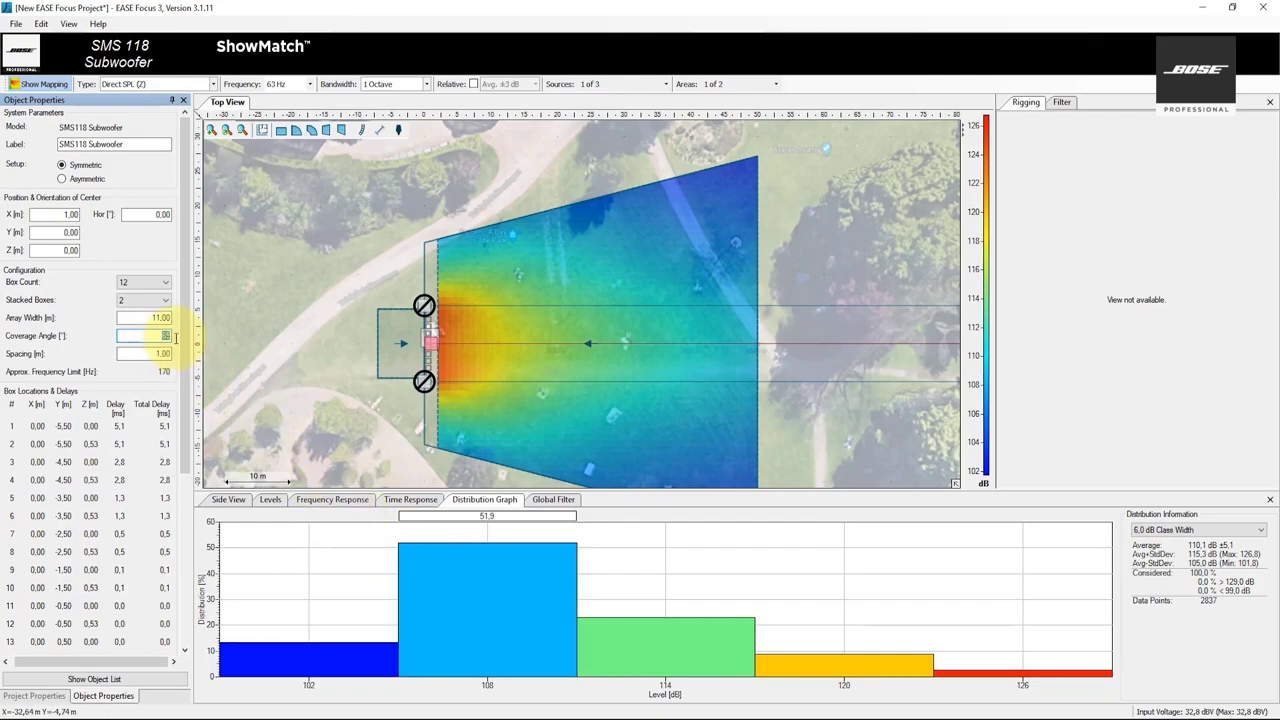
text(70)
key(Return)
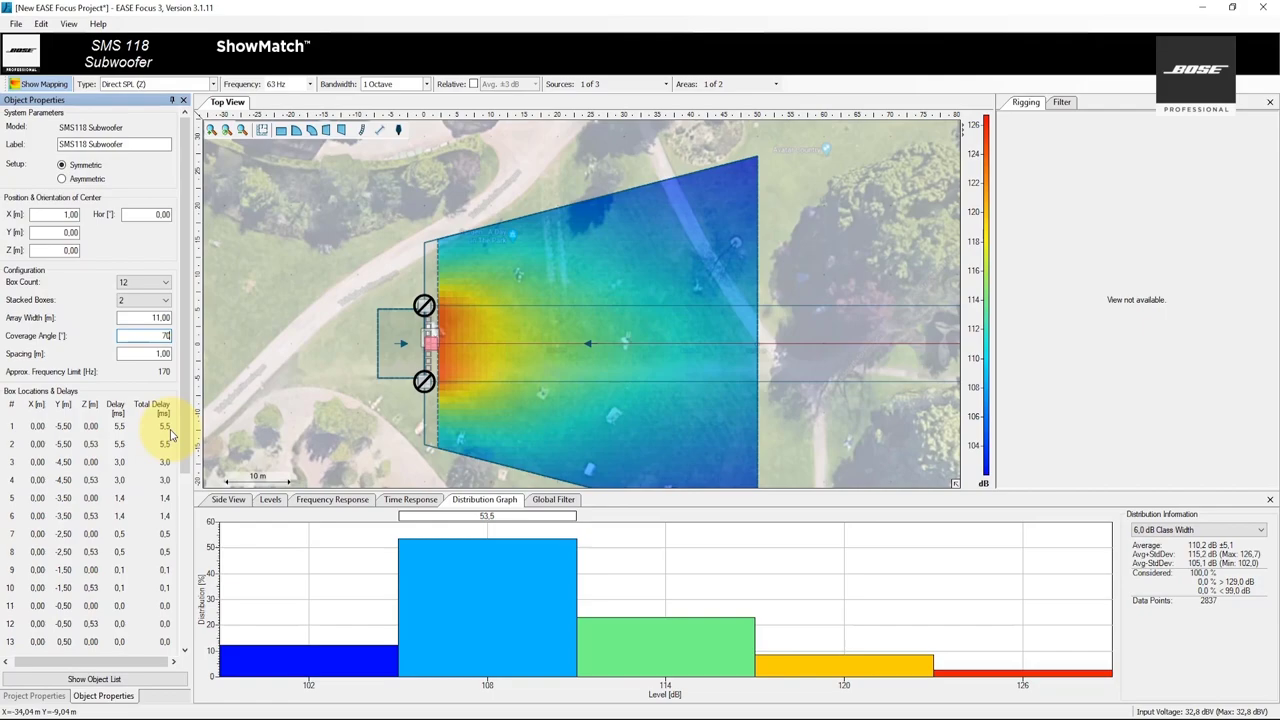
key(BackSpace)
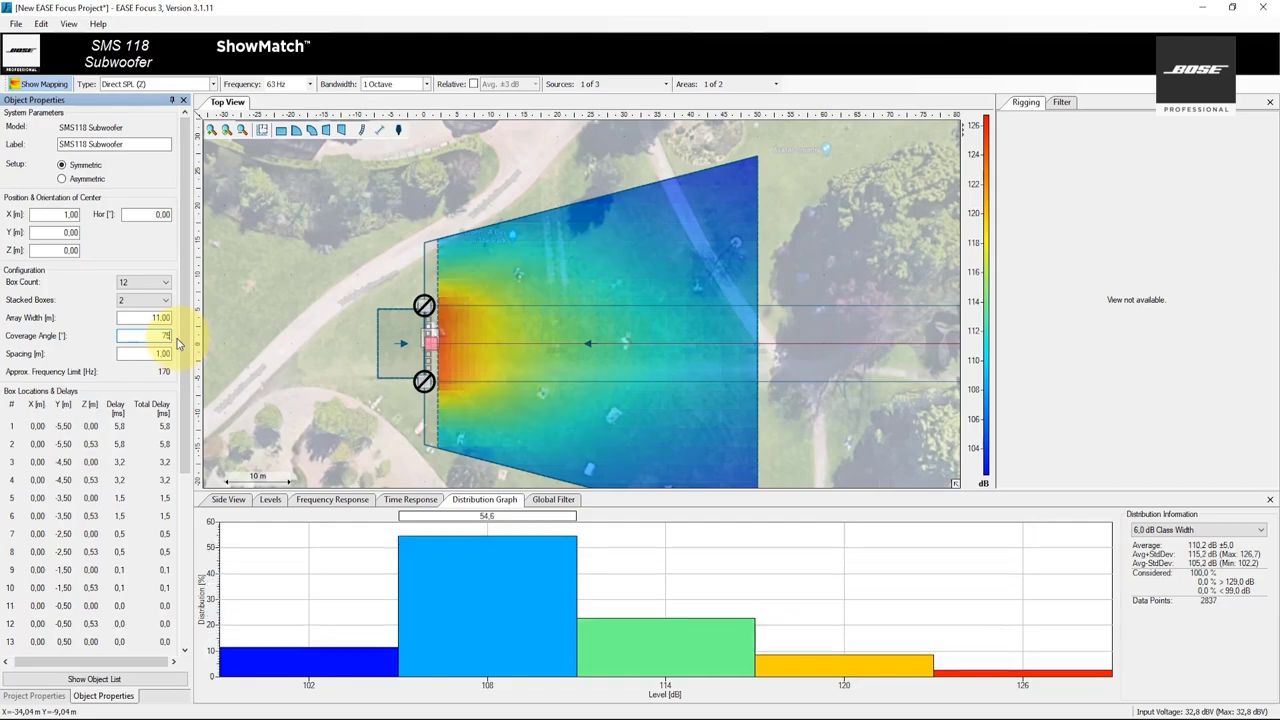
- Continue raising the subwoofer's coverage angle through 80° to a final 85°
double_click(160, 335)
text(80)
key(Return)
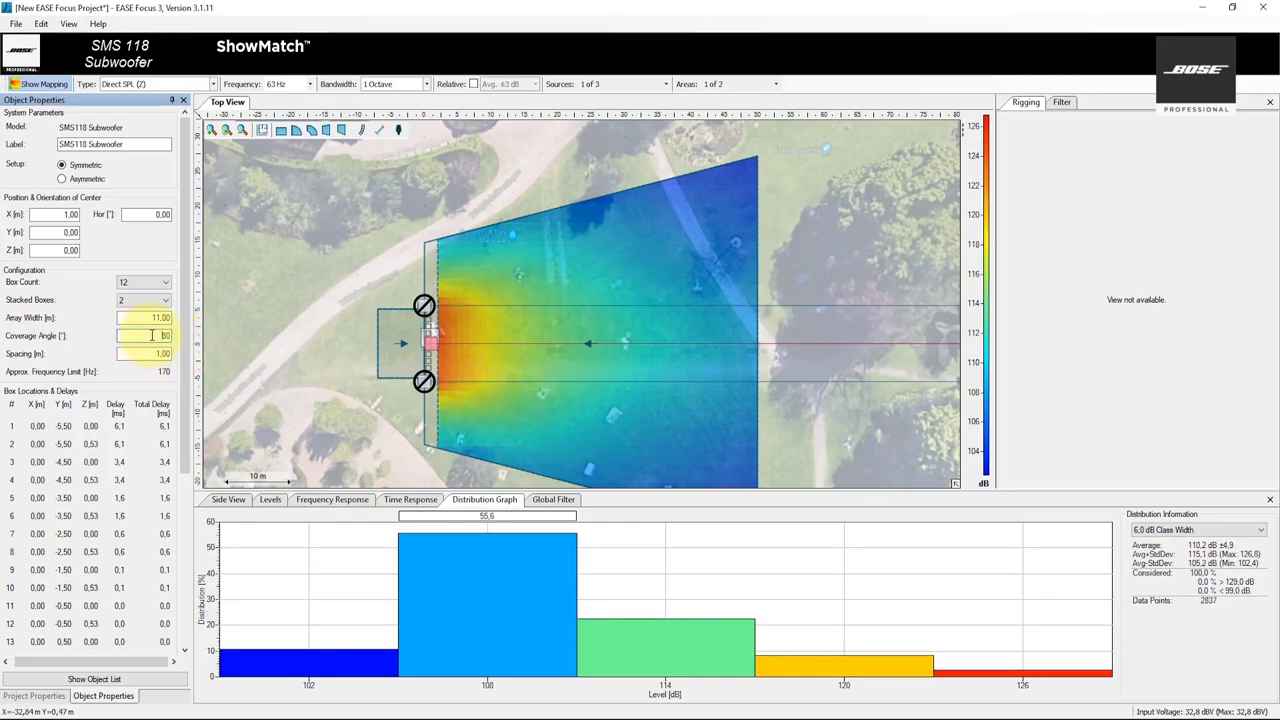
key(BackSpace)
text(5)
key(Return)
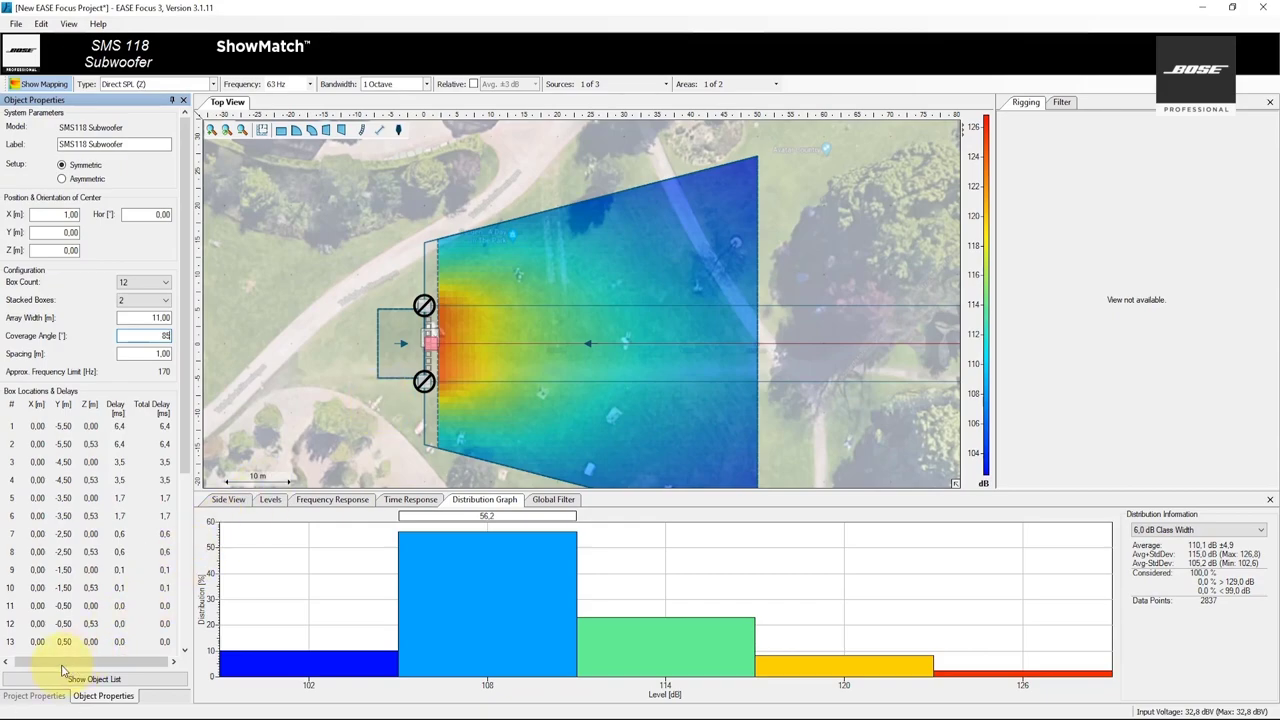
click(873, 420)
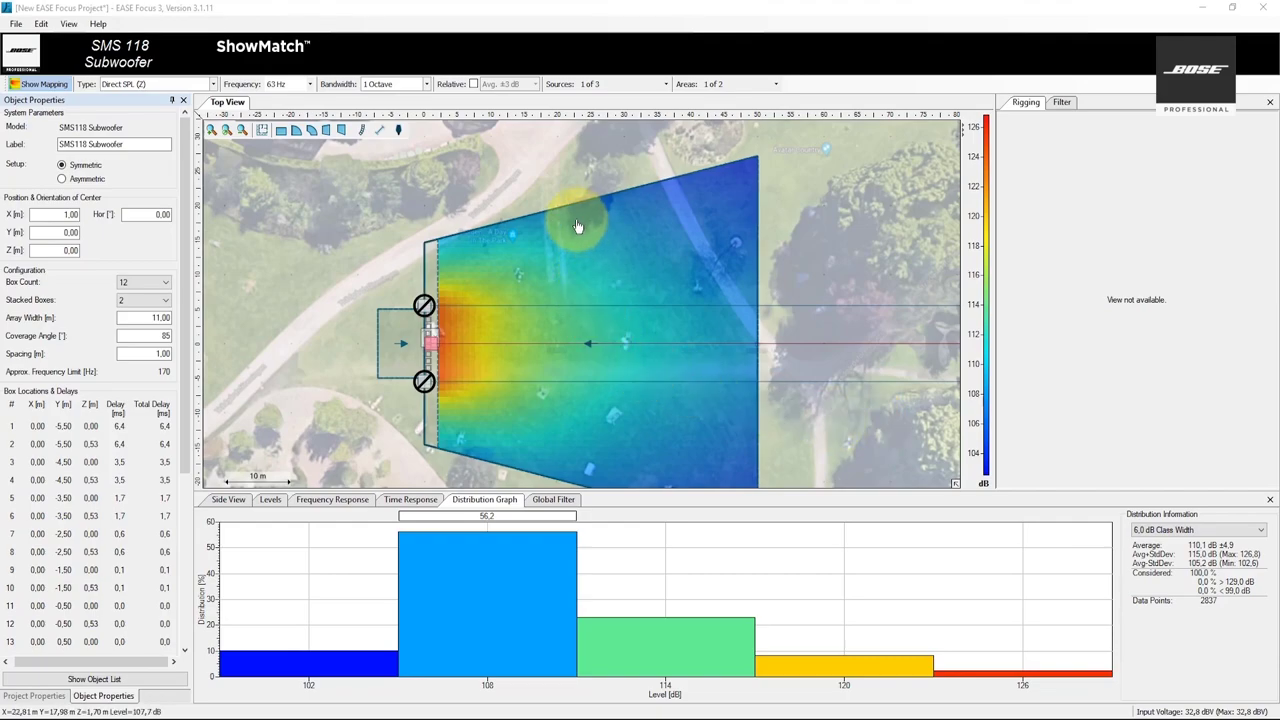
- Add Main Stage L and R to the subwoofer calculation and inspect the 108 dB bar
click(640, 85)
click(621, 120)
click(621, 134)
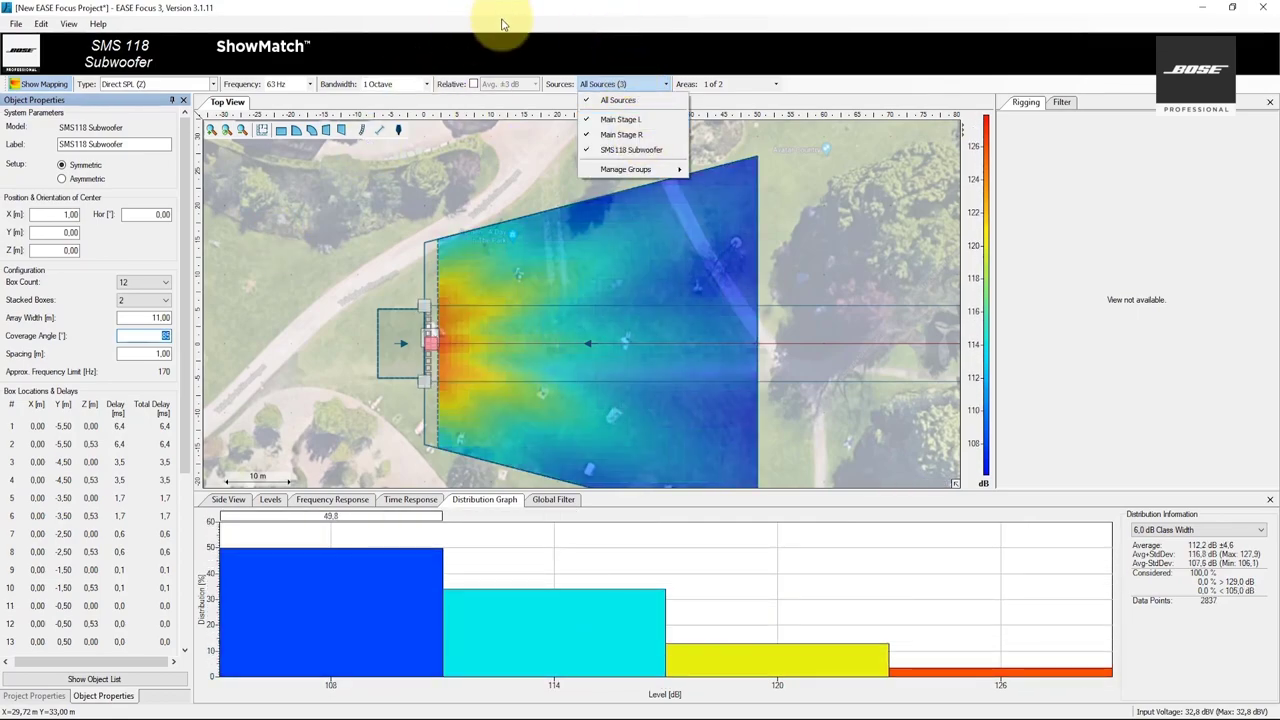
click(480, 86)
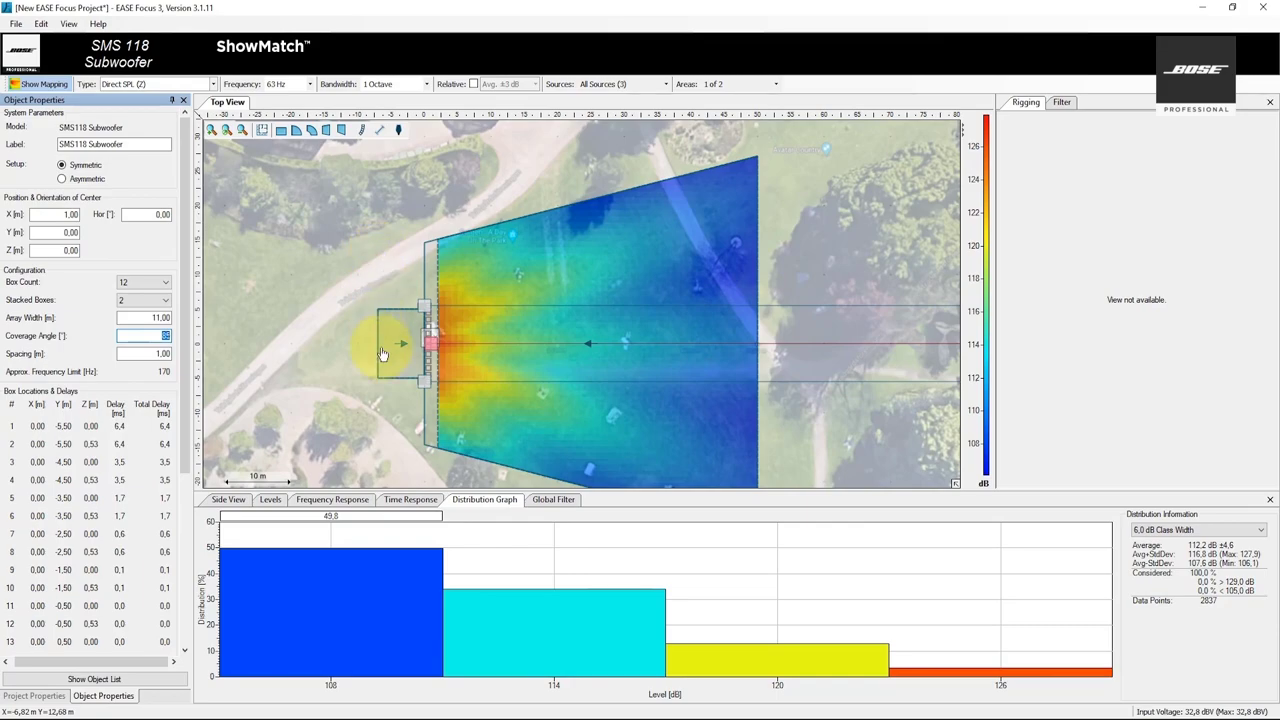
click(354, 584)
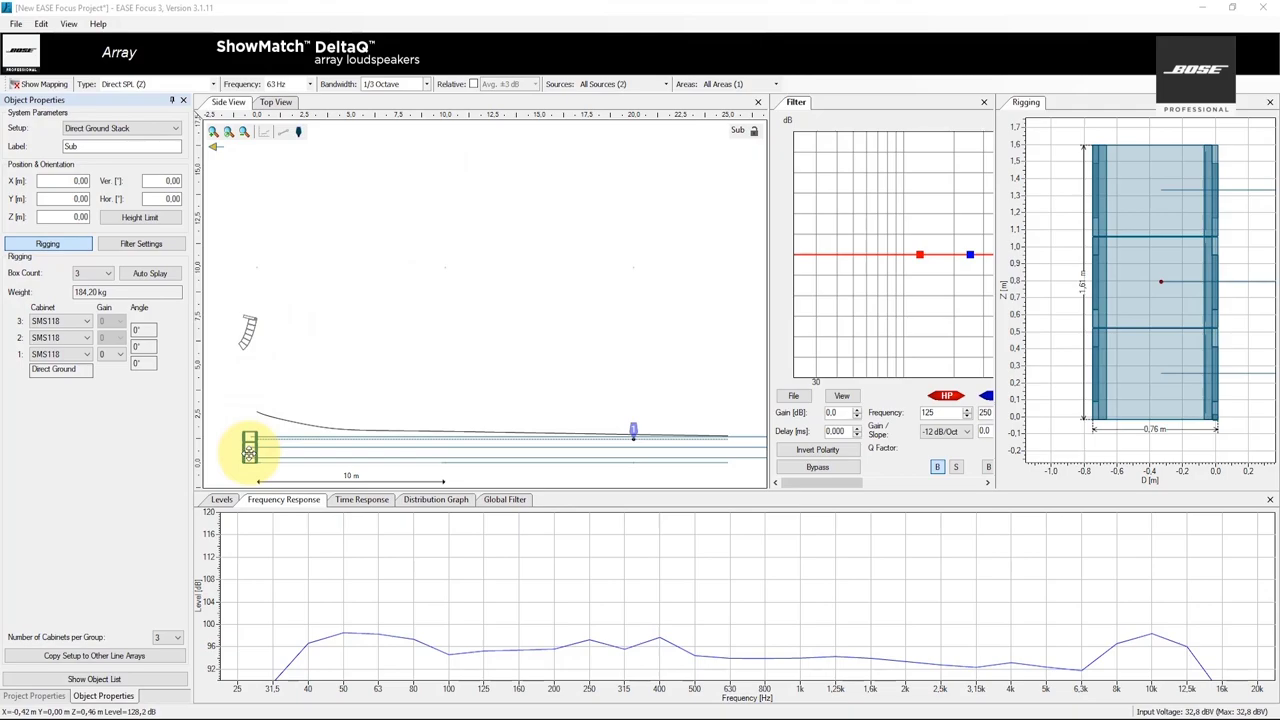
- Select the receiver marker in the Array project's side view to show its frequency response
click(633, 440)
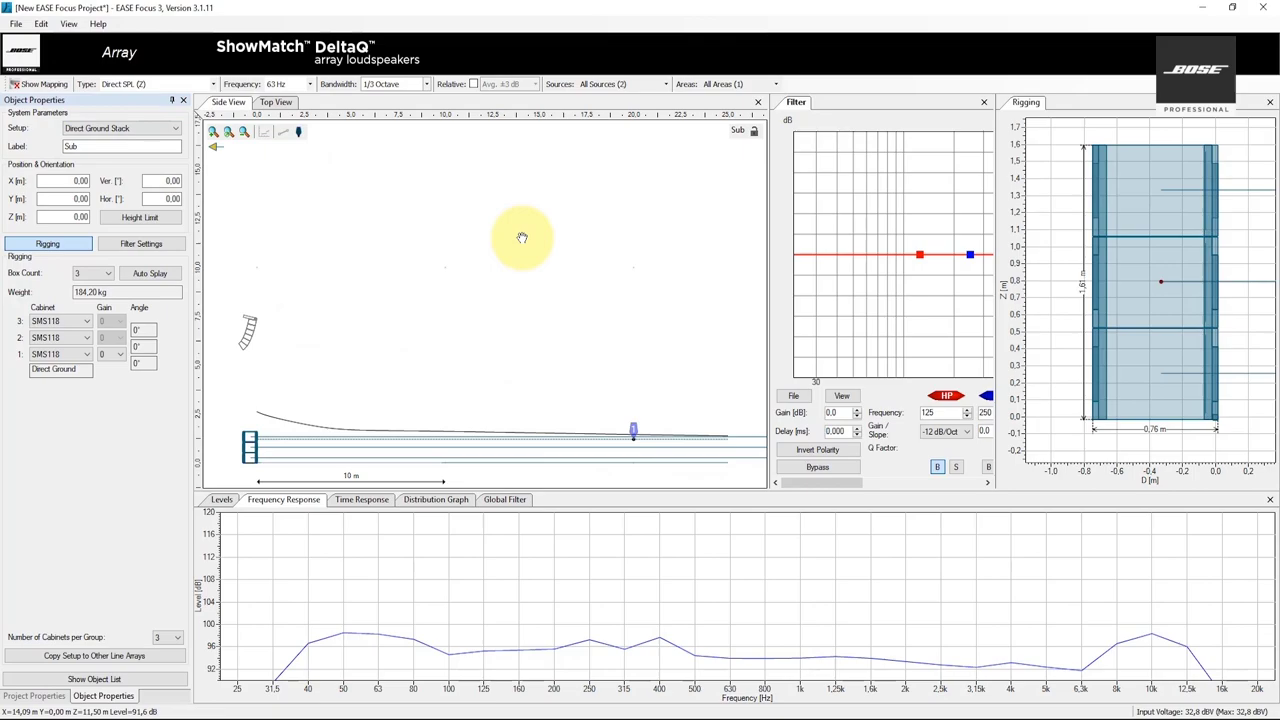
- Show the SPL mapping in side view and open the Main array's properties from the object list
click(50, 86)
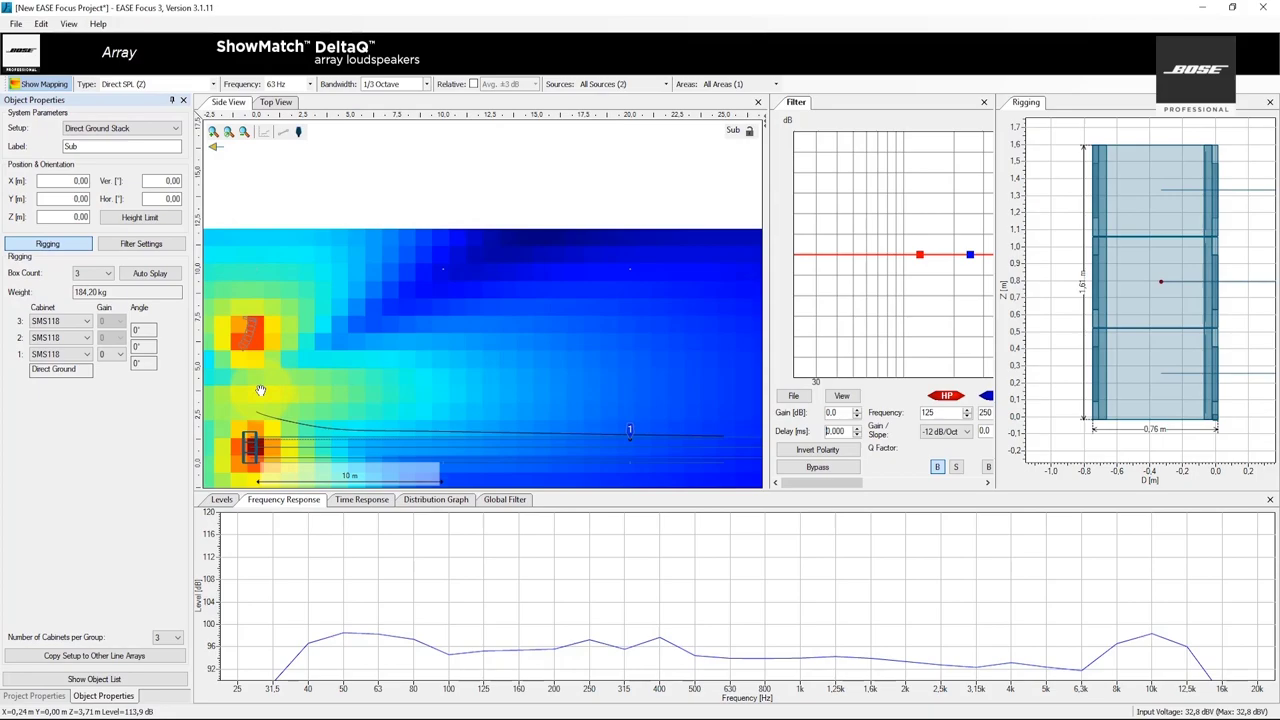
drag(253, 338, 405, 324)
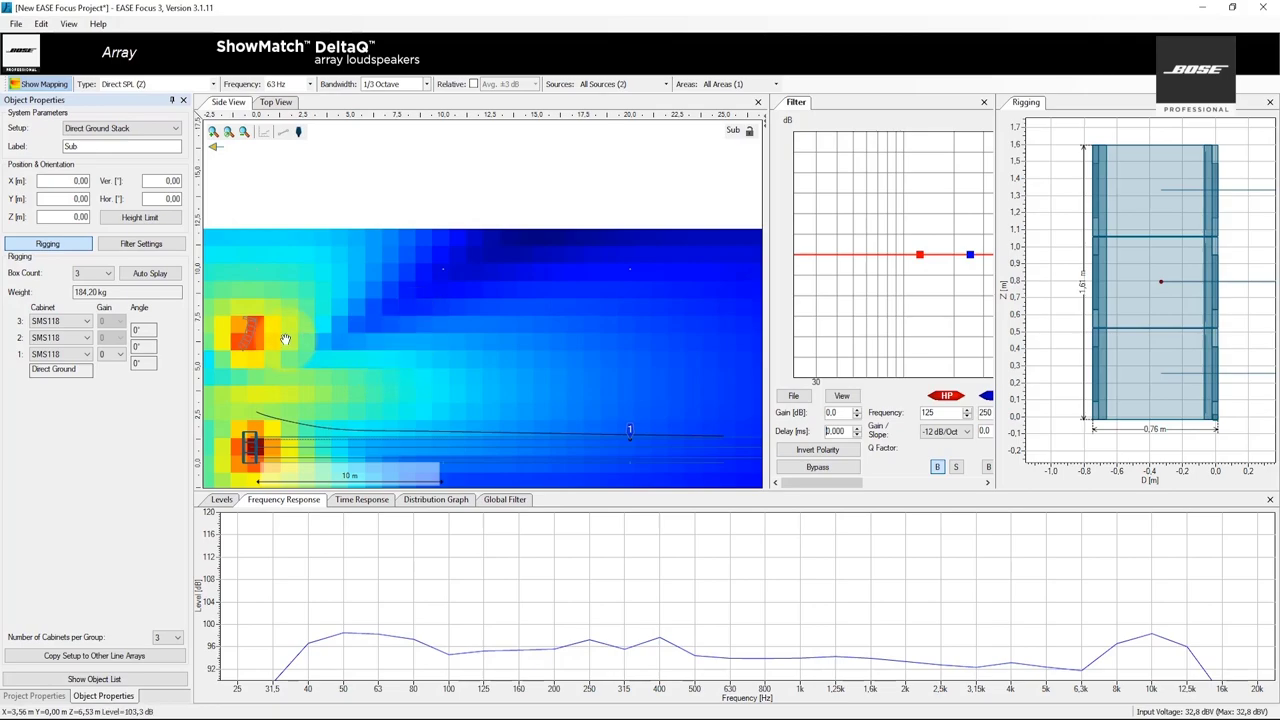
click(113, 680)
double_click(50, 180)
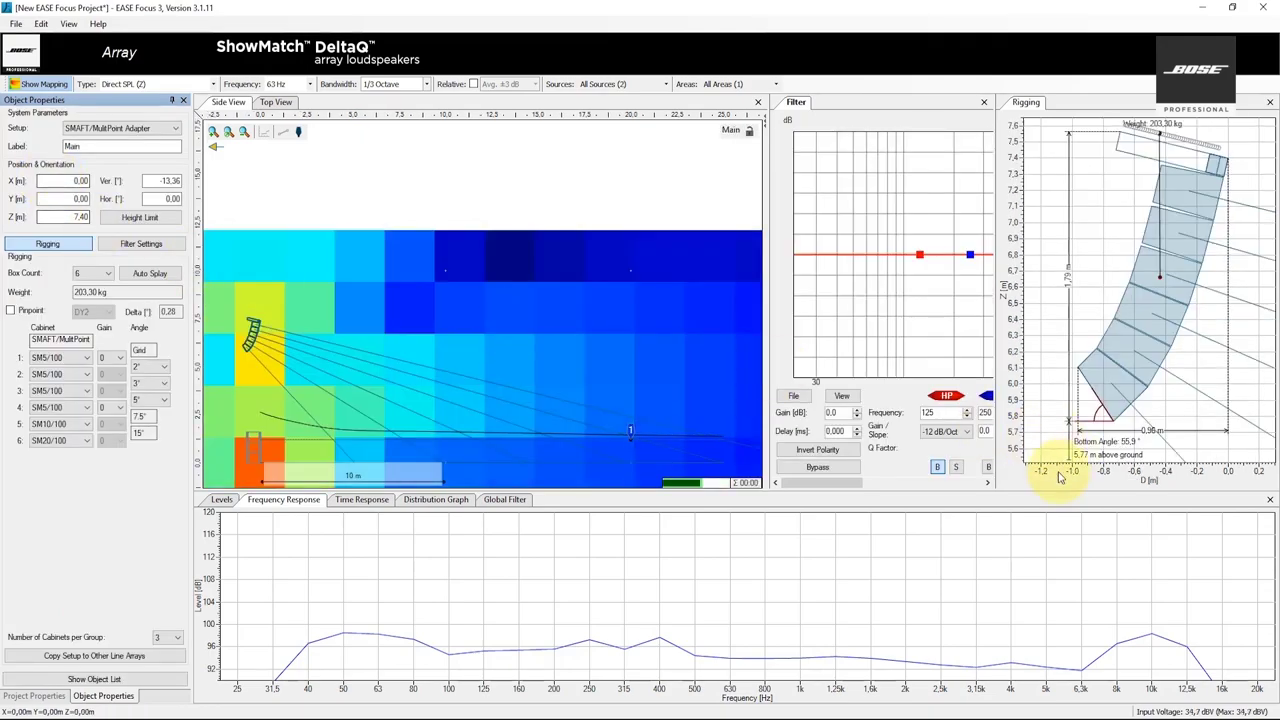
click(975, 484)
drag(943, 486, 826, 505)
- Trial Main array delays of 1, 2, 3 and 4 ms, then return it to 0 ms
click(857, 430)
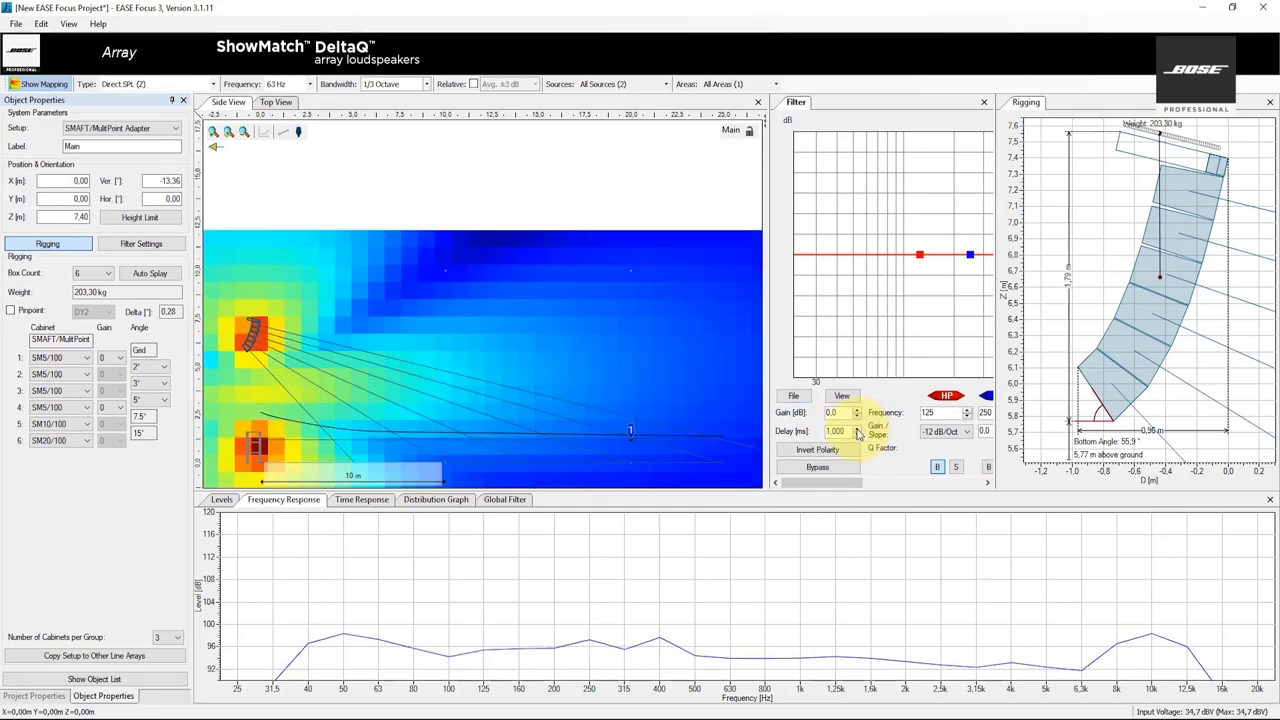
click(857, 430)
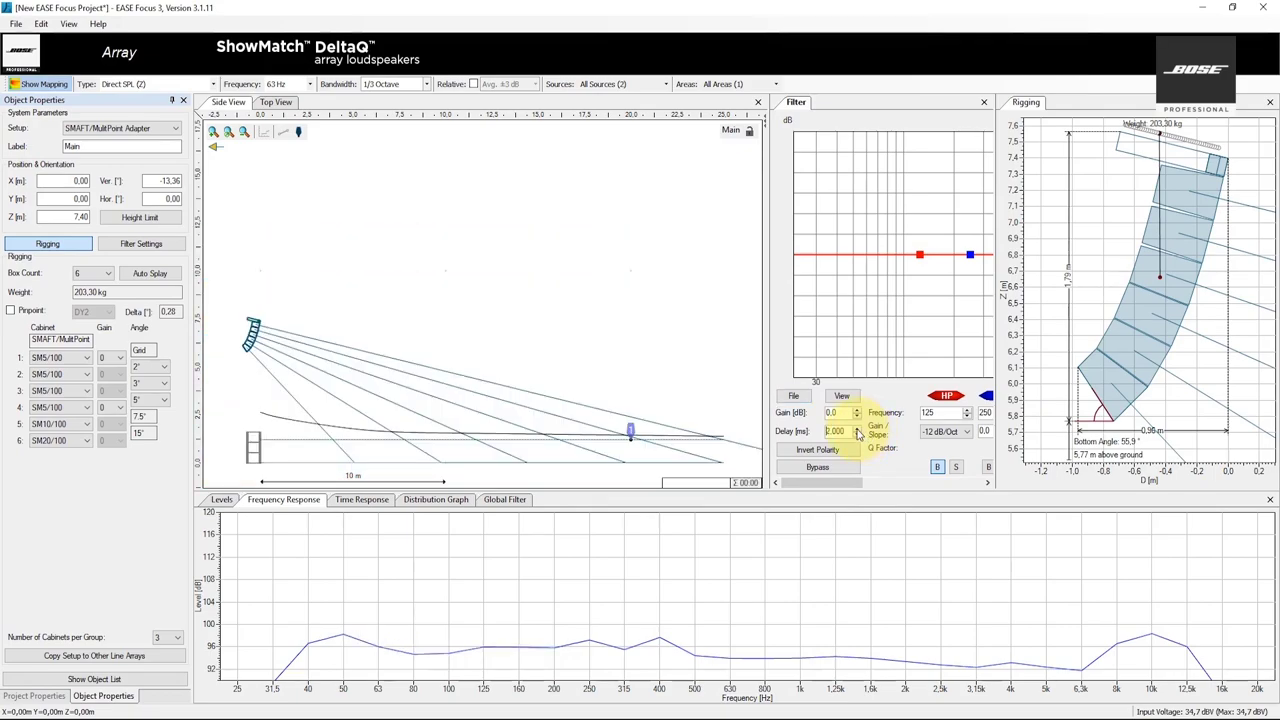
click(857, 430)
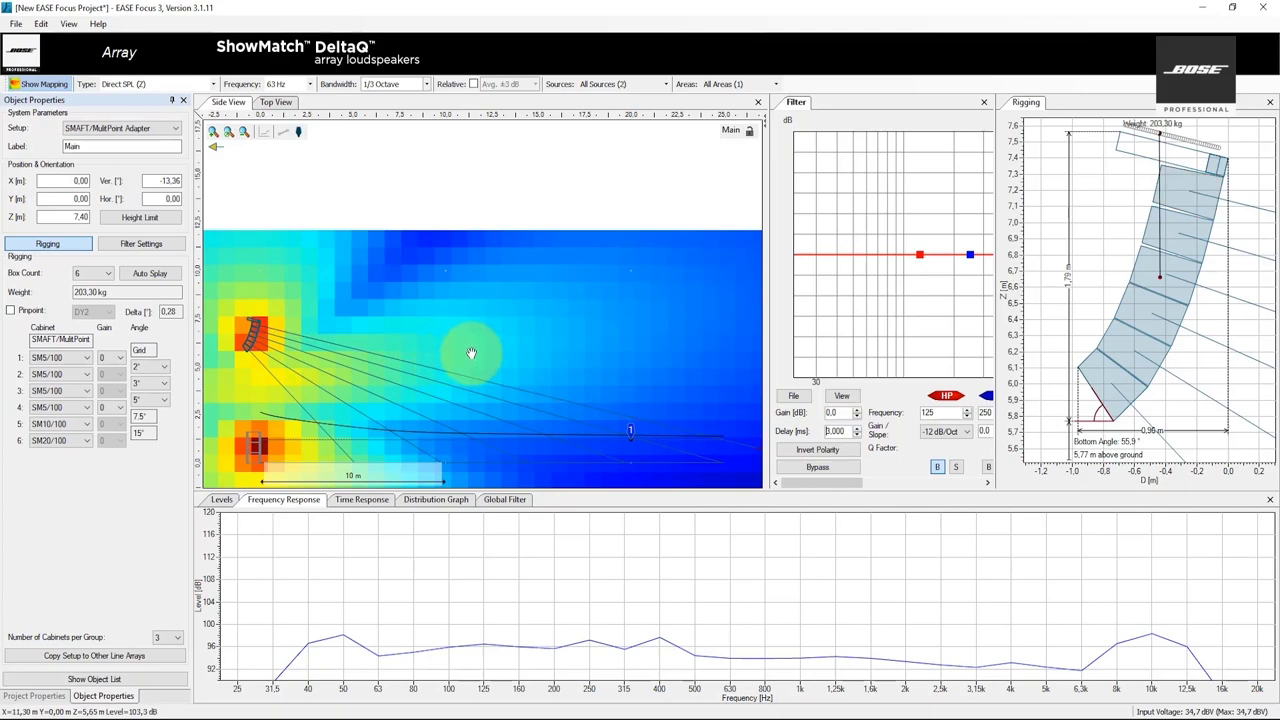
click(857, 428)
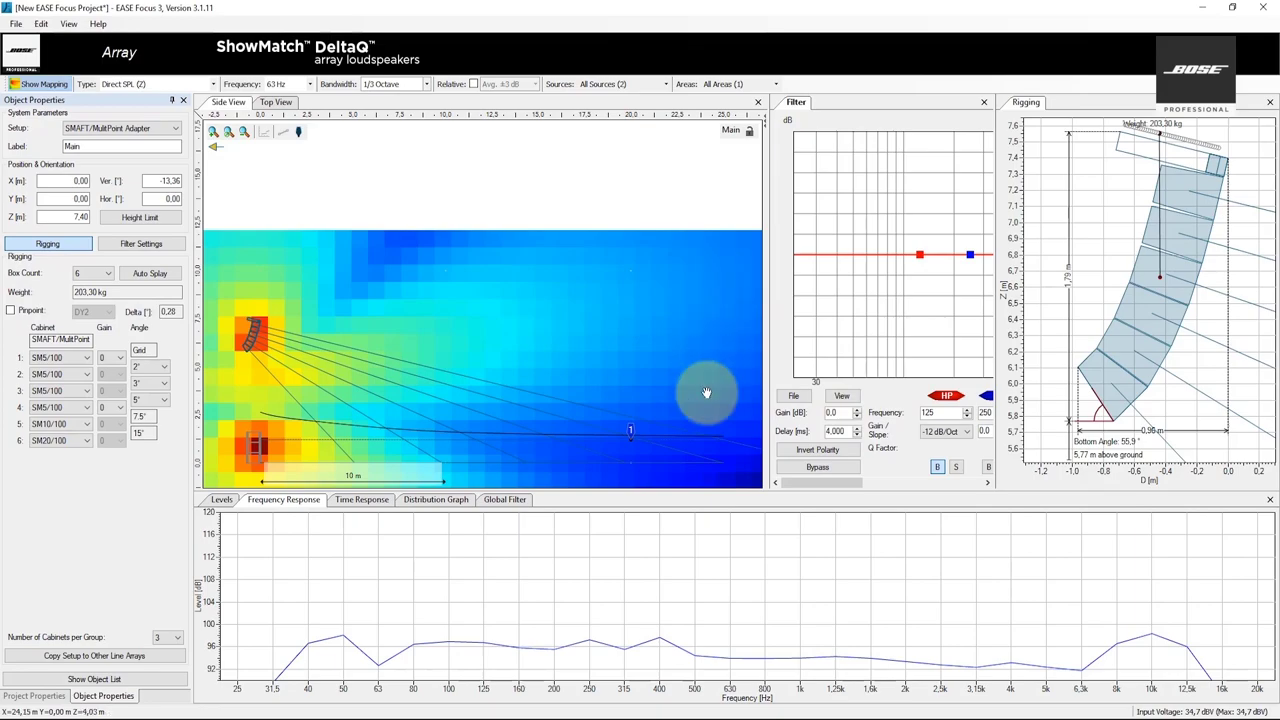
click(857, 435)
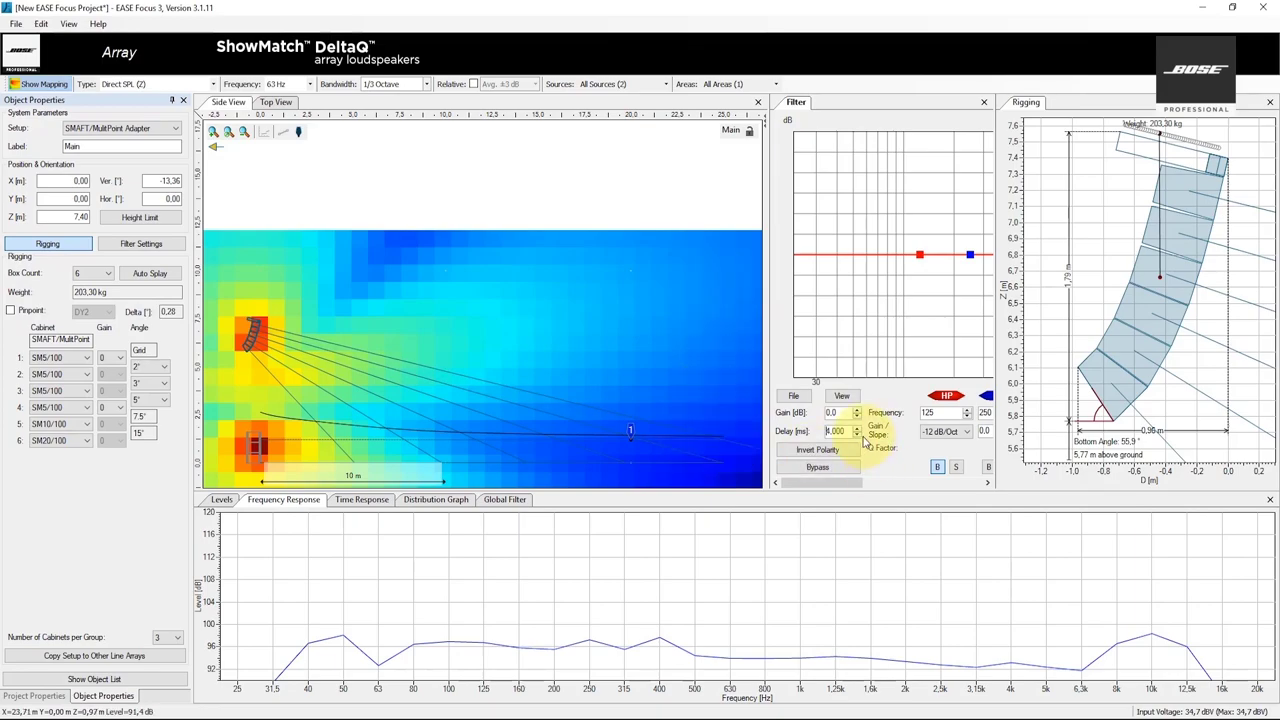
click(857, 435)
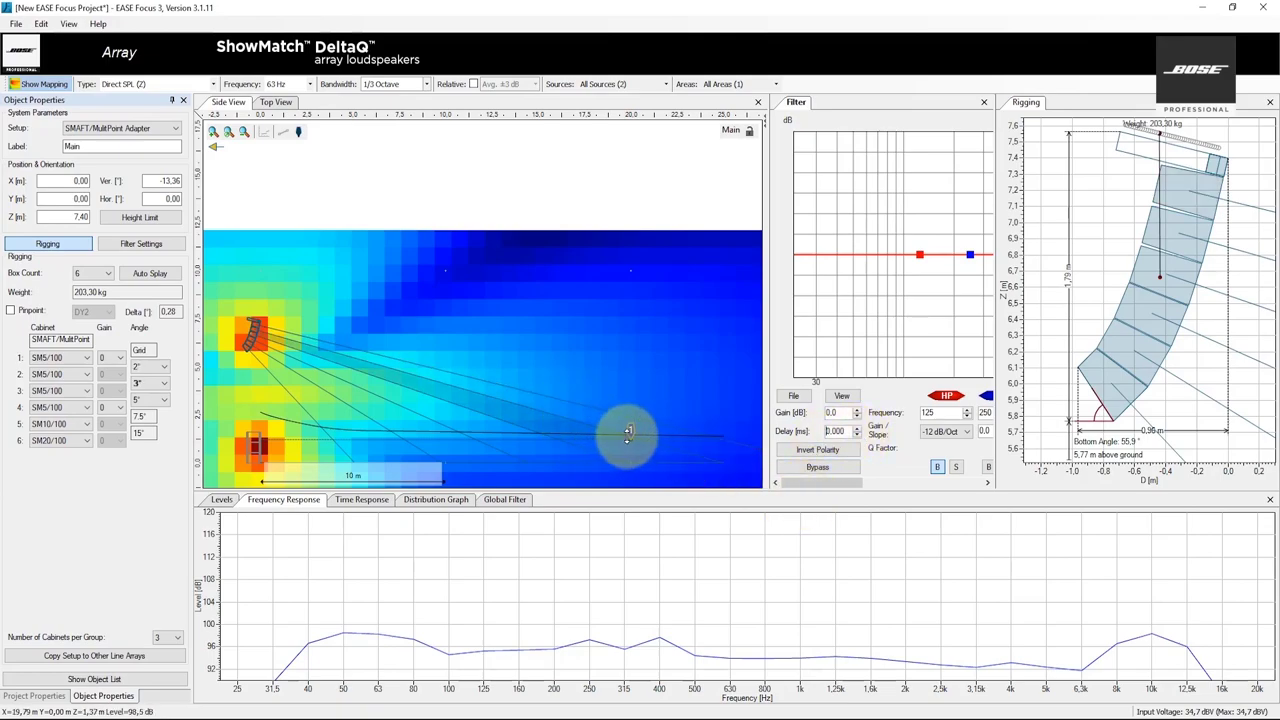
click(137, 679)
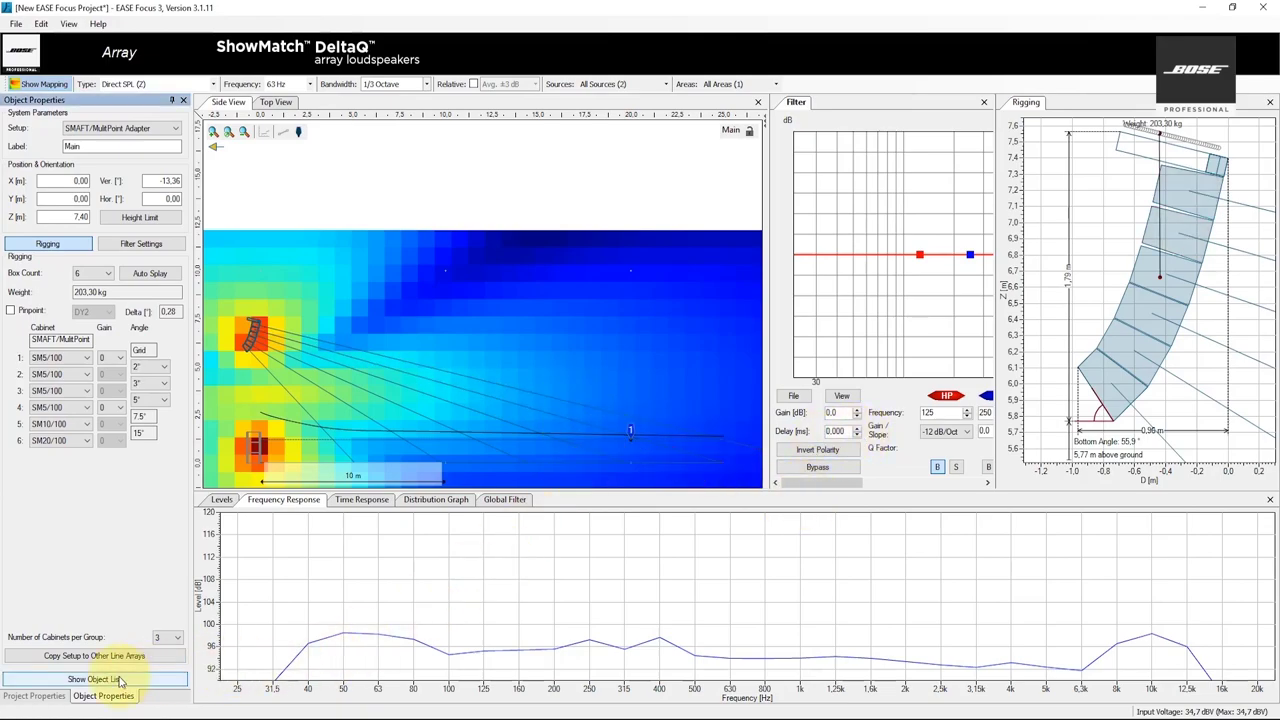
- Open the Sub stack's properties and step its delay to 1 ms, then 2 ms
double_click(40, 190)
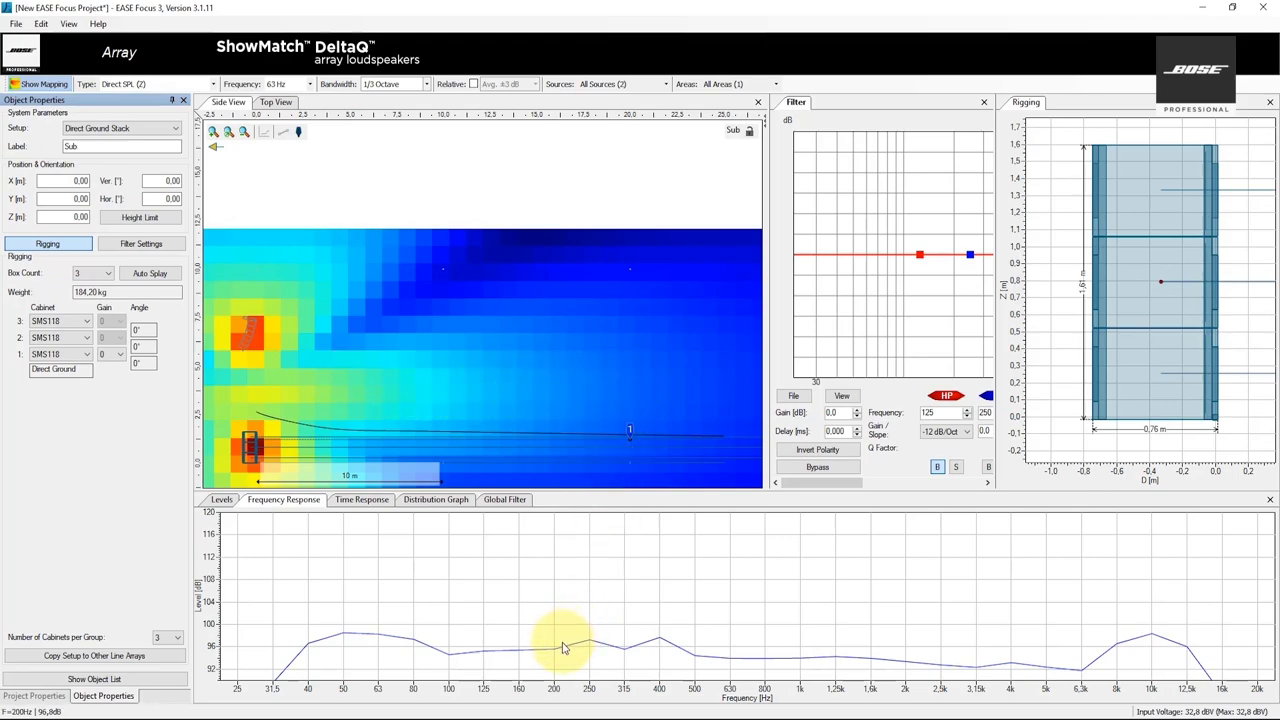
click(640, 432)
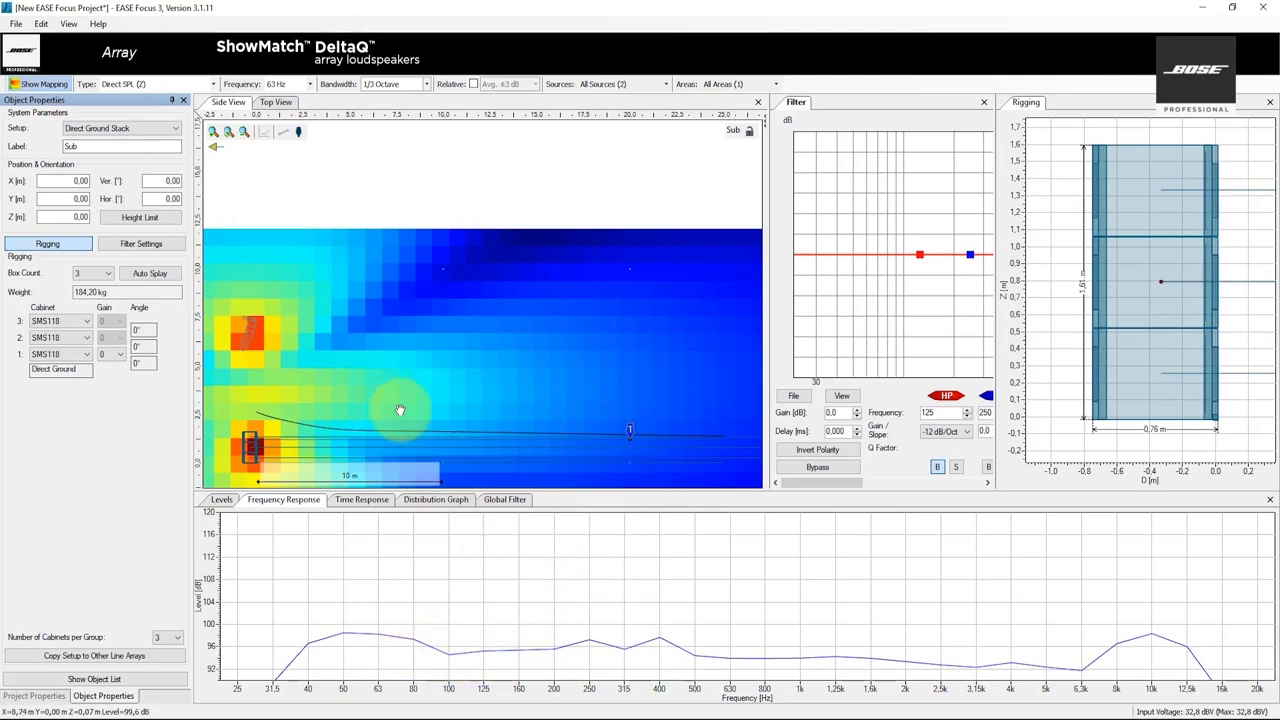
click(617, 437)
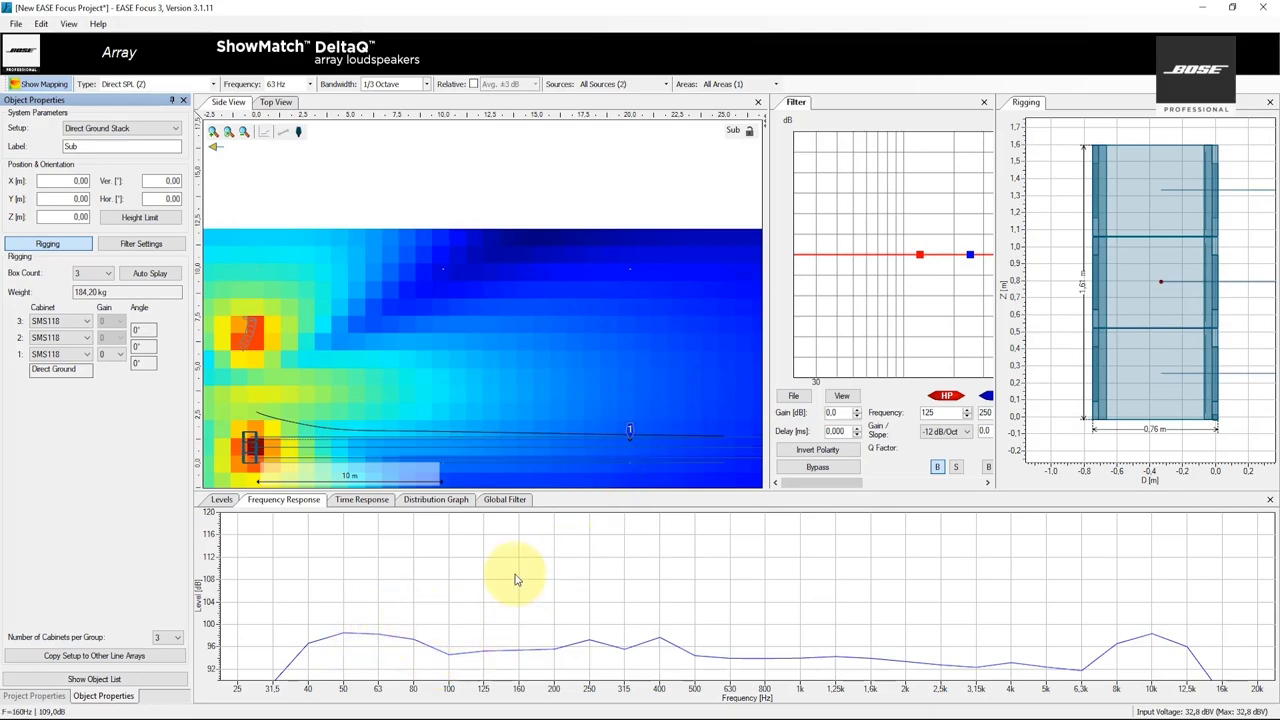
click(857, 430)
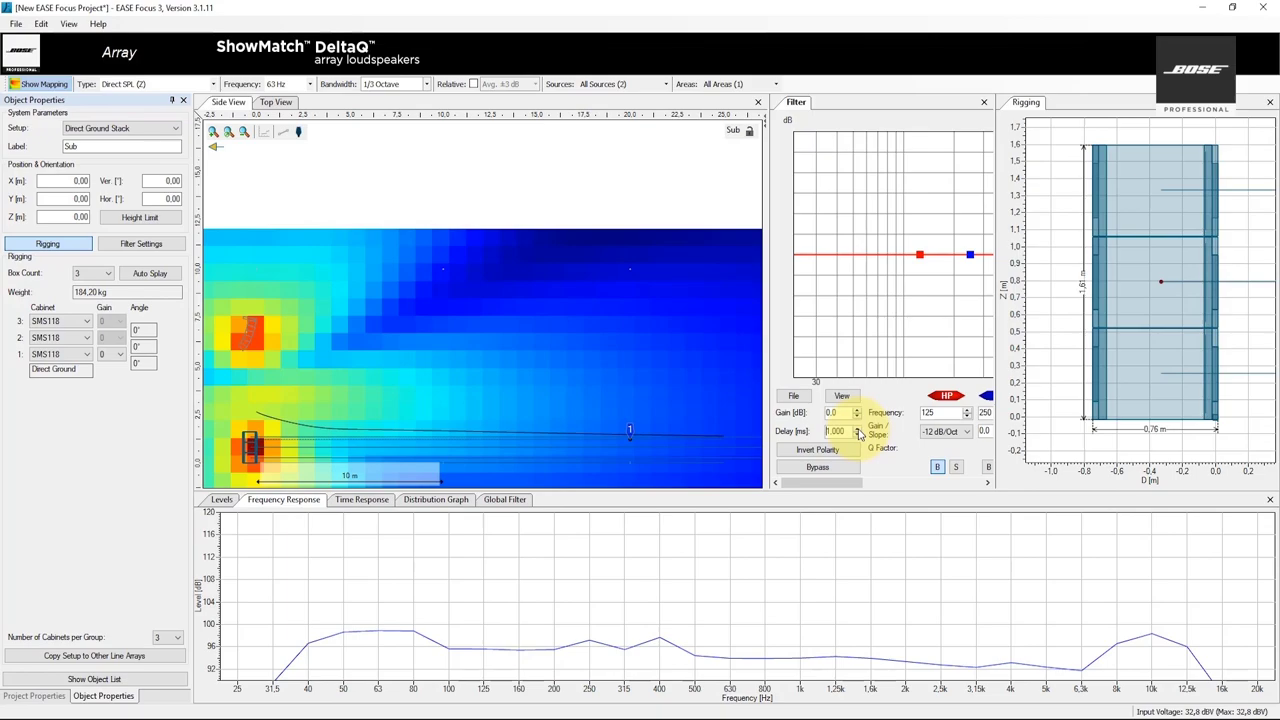
click(857, 429)
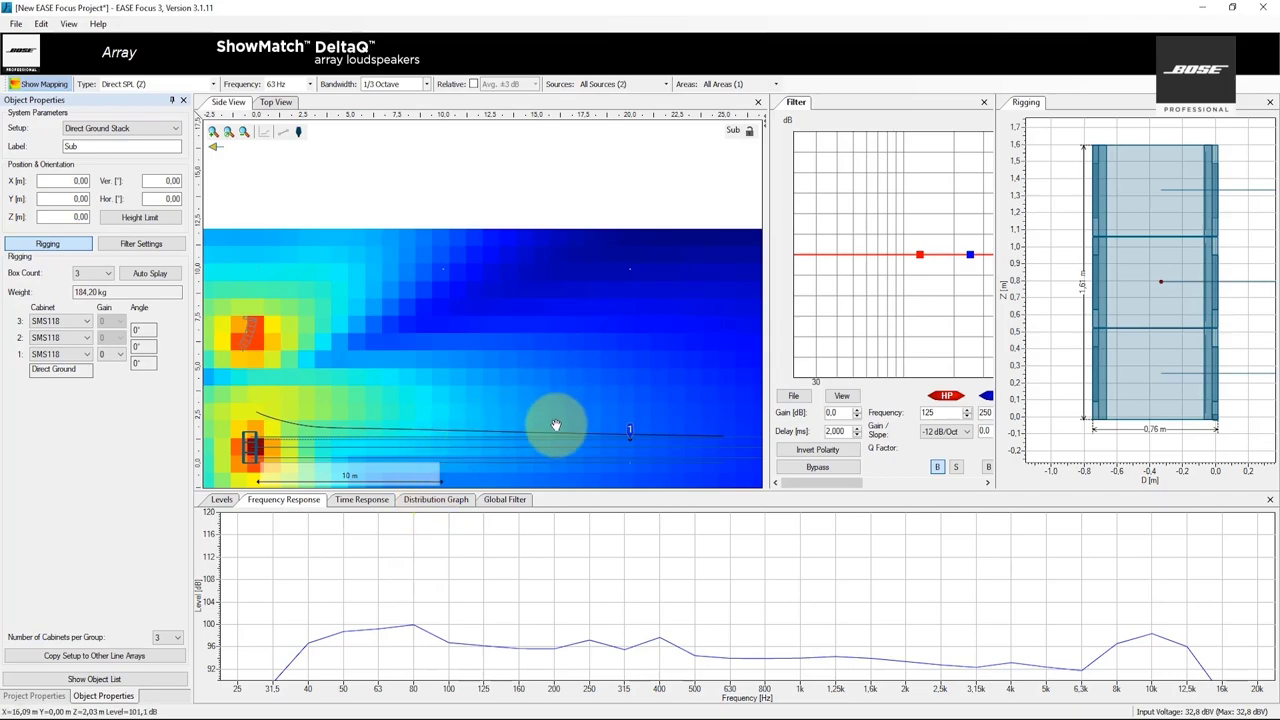
- Place a probe on the listening line and set the Sub delay to 3.5 ms after trying 3 and 4 ms
click(632, 432)
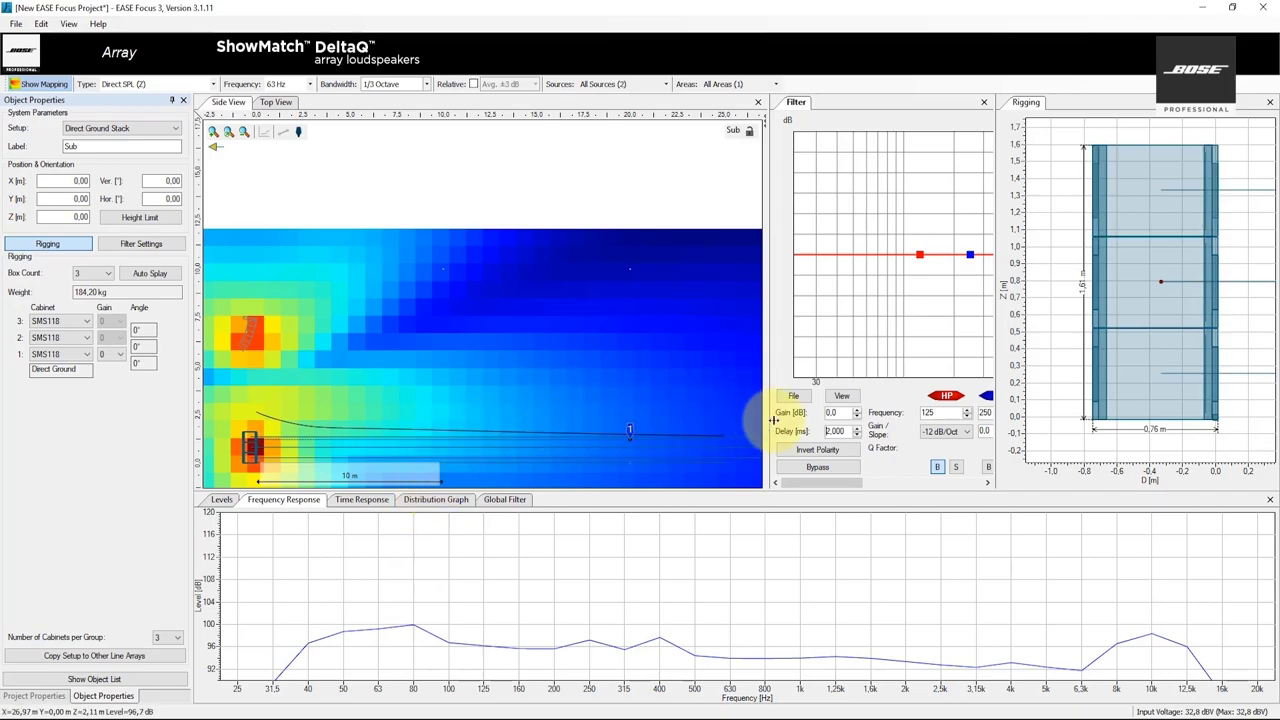
click(857, 432)
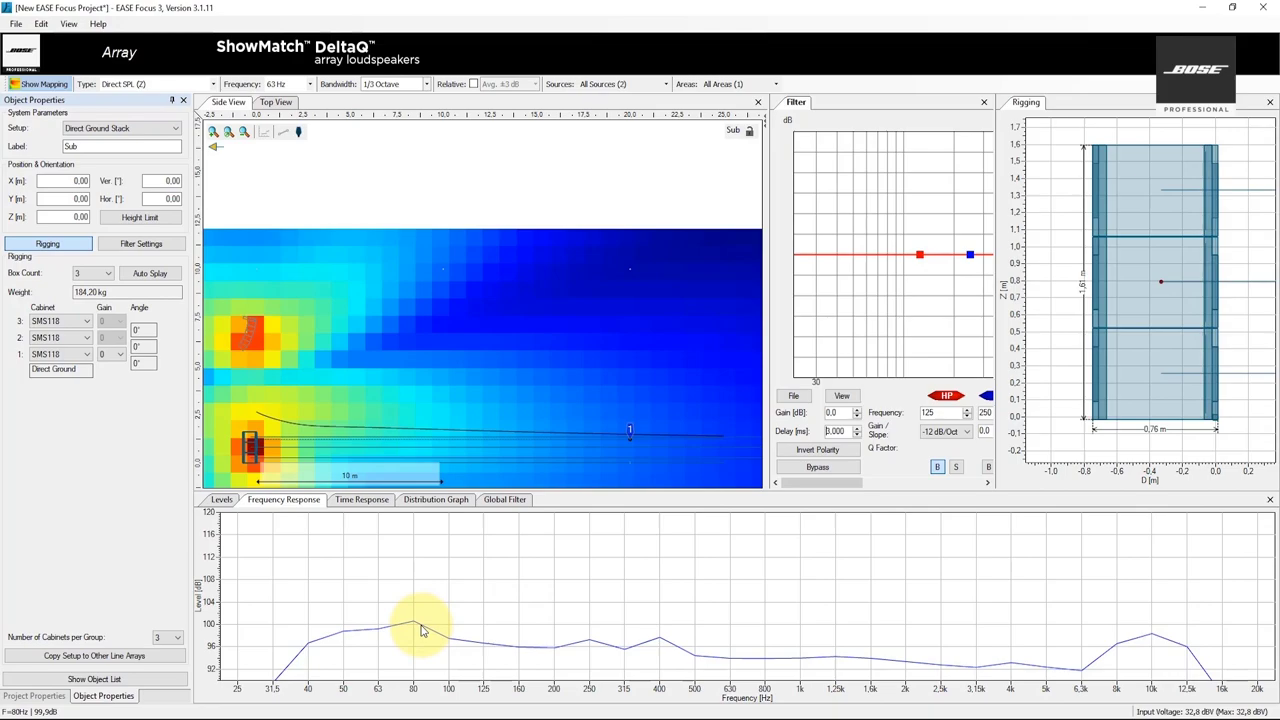
click(857, 428)
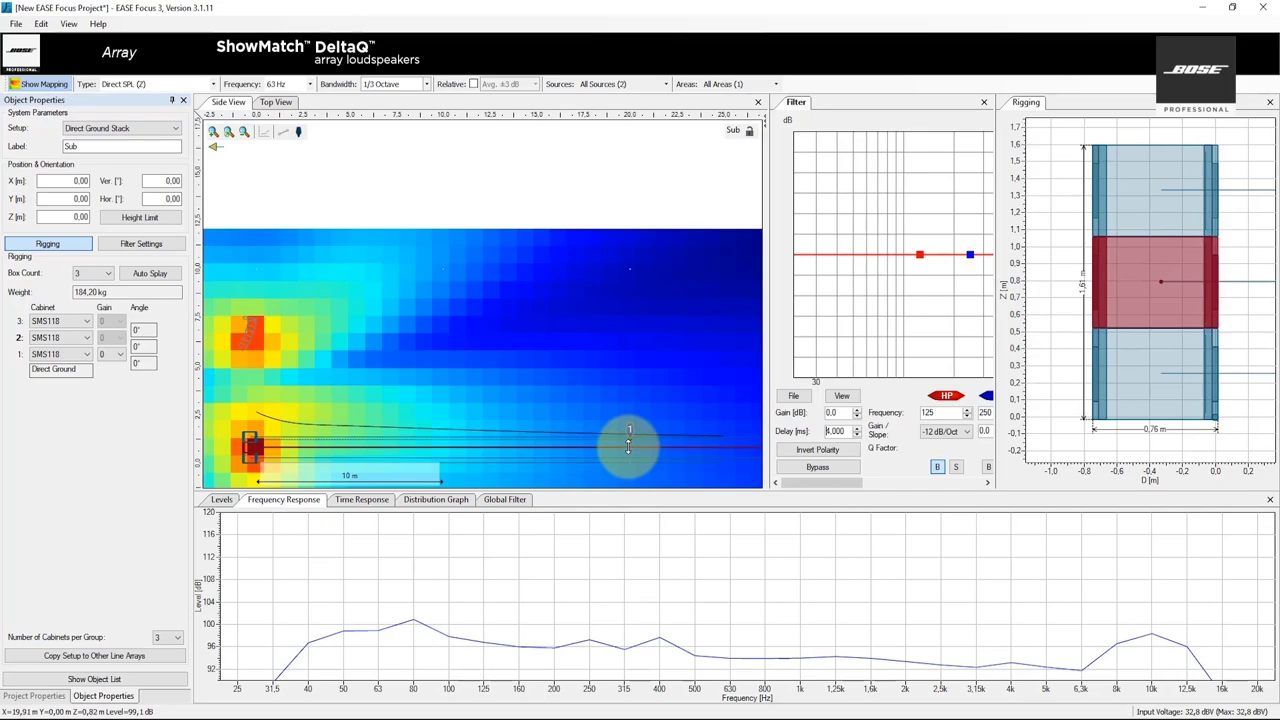
drag(850, 430, 817, 430)
text(3.5)
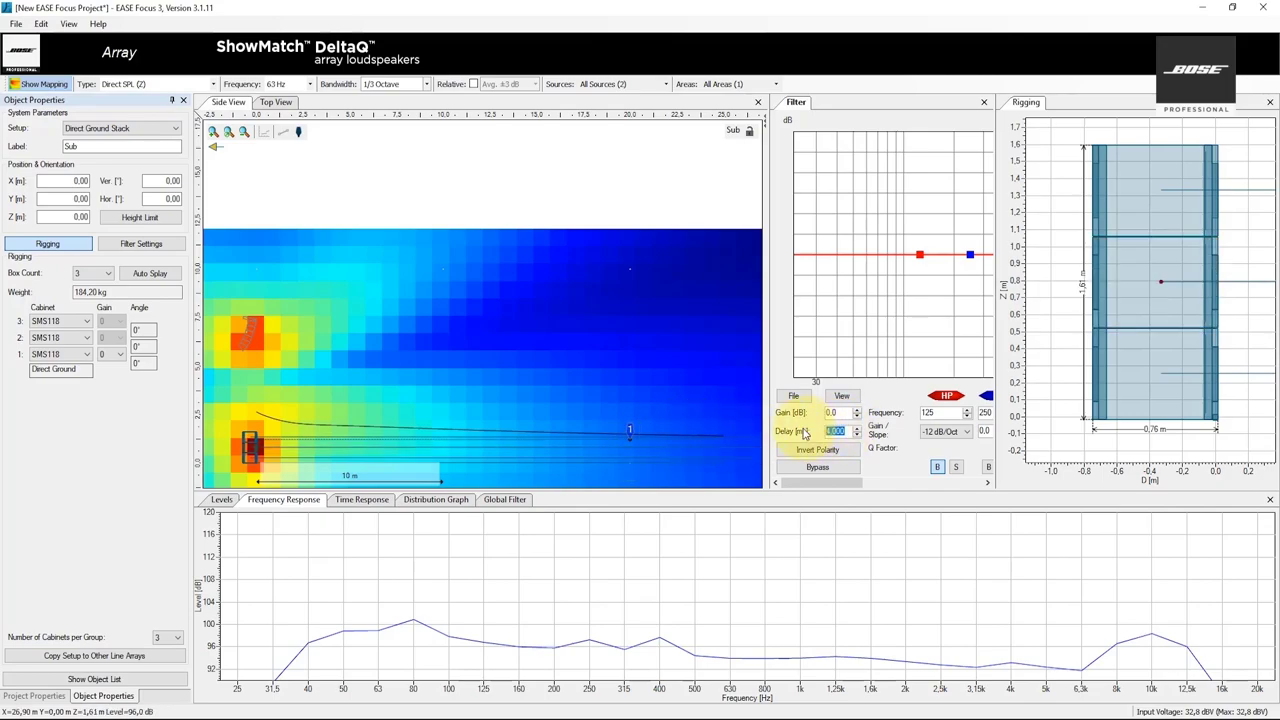
key(Return)
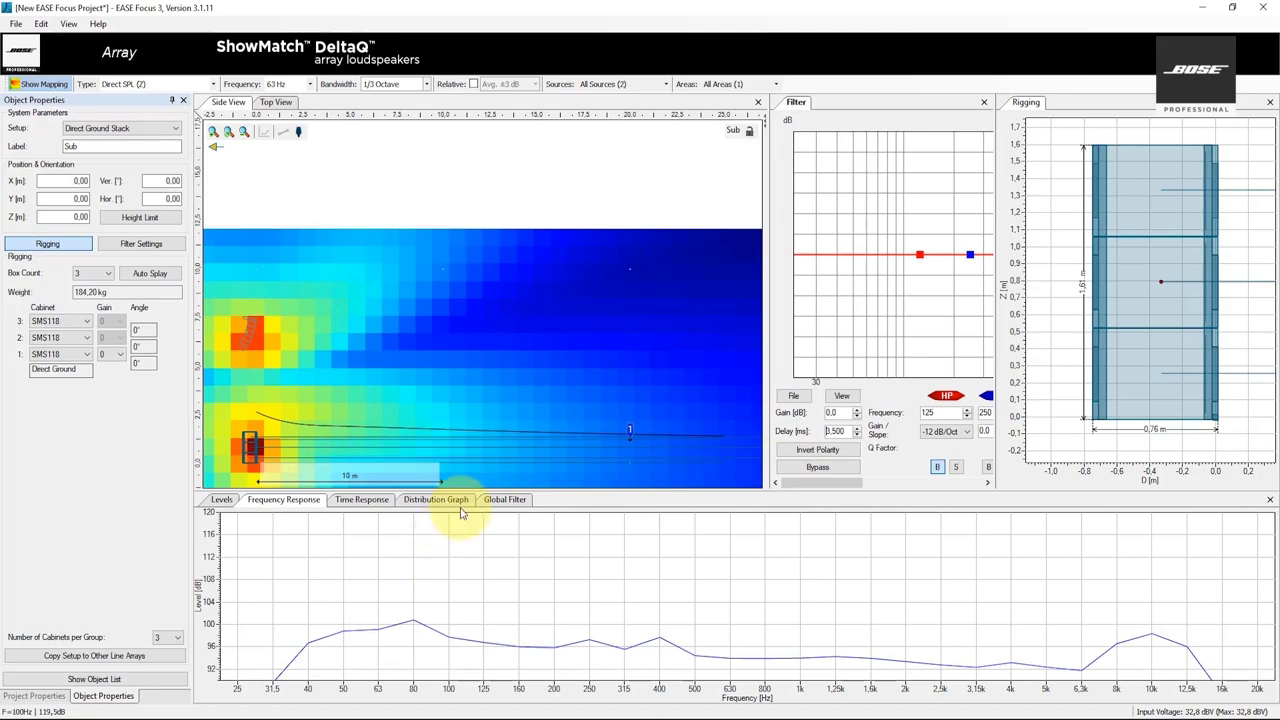
click(633, 437)
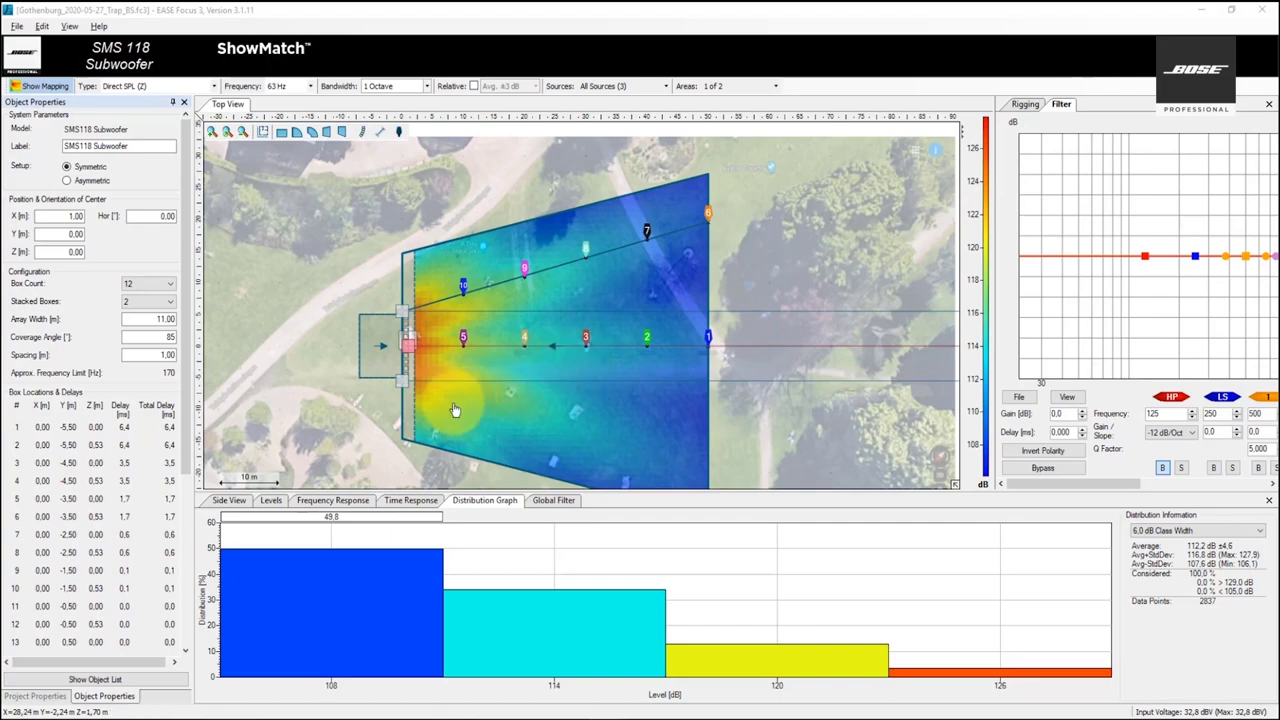
click(232, 500)
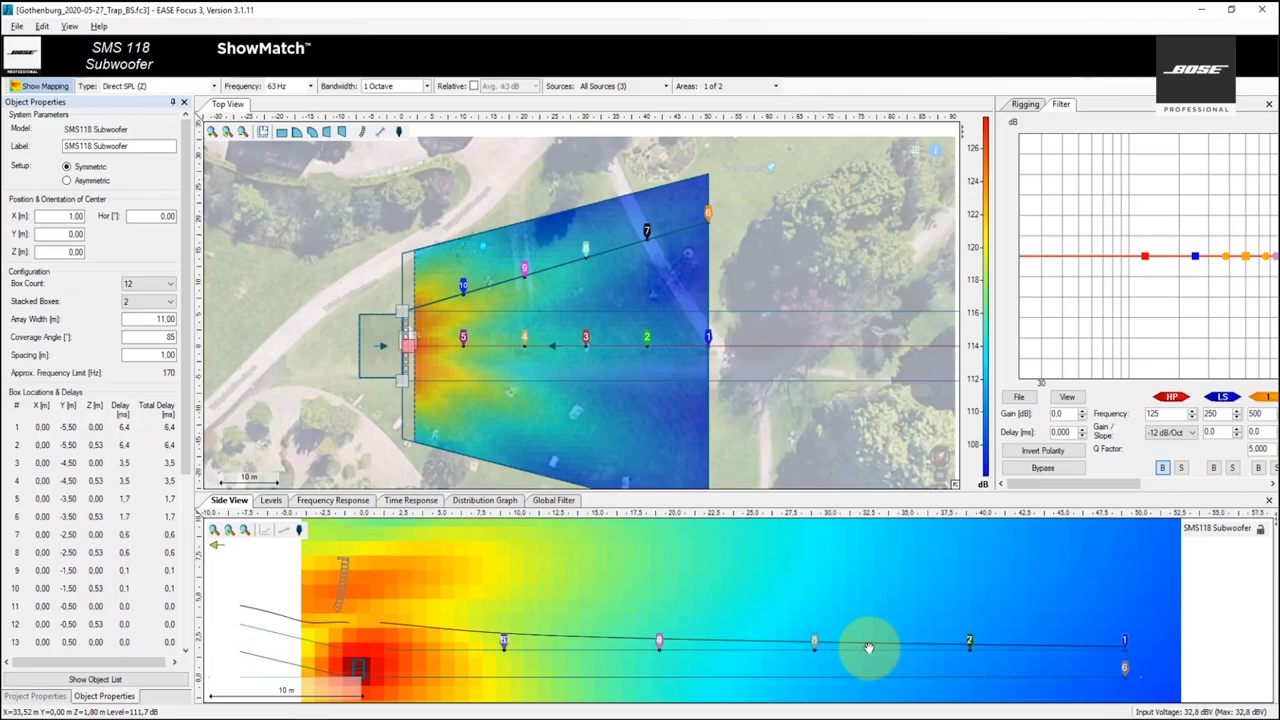
click(505, 284)
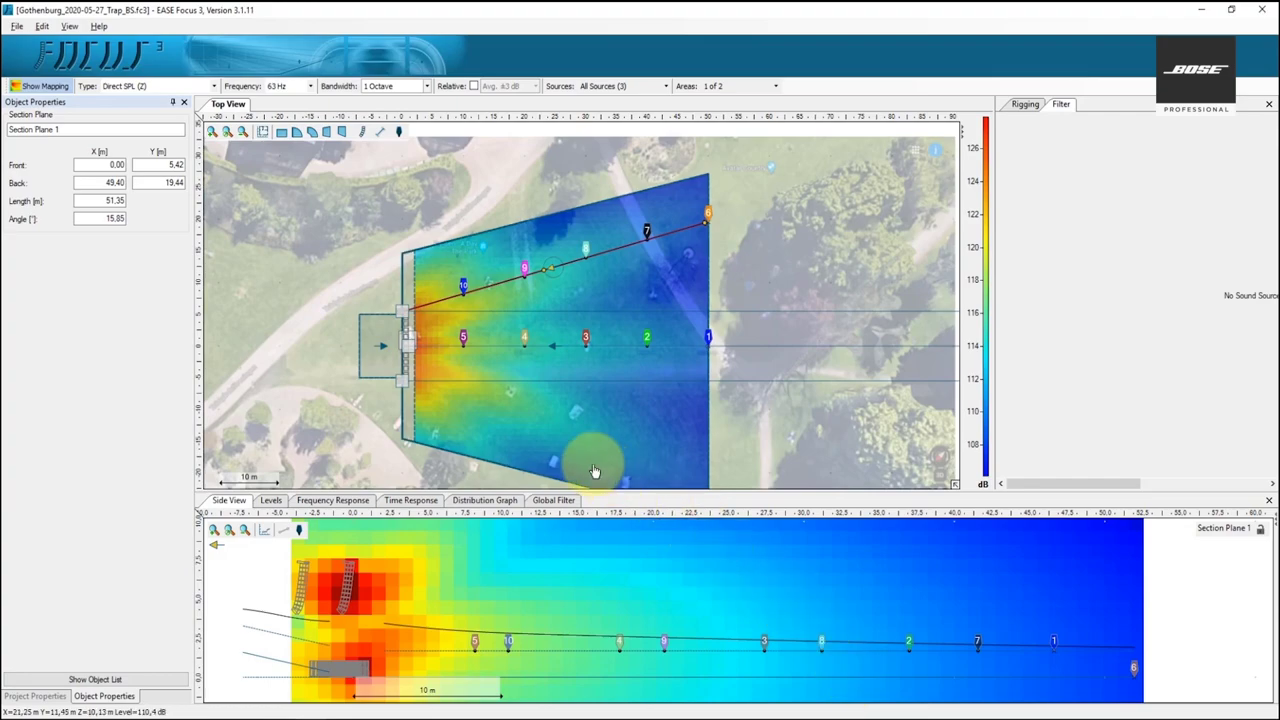
click(483, 345)
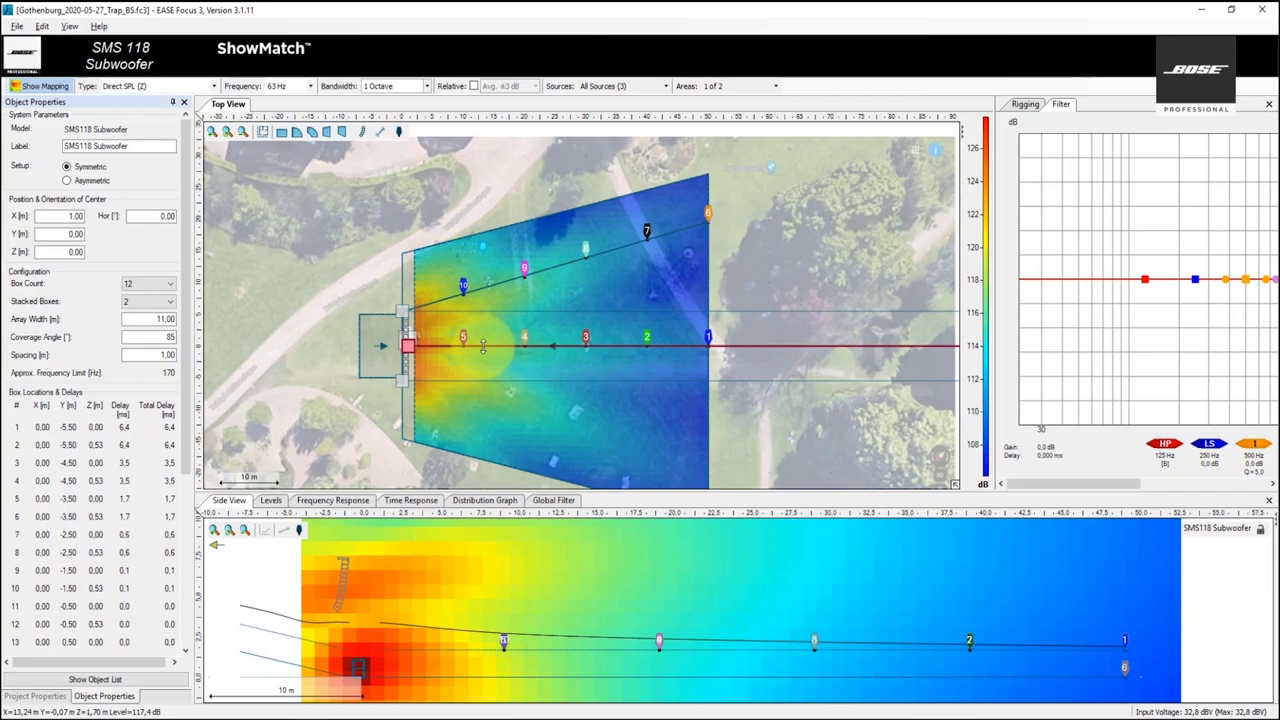
click(500, 503)
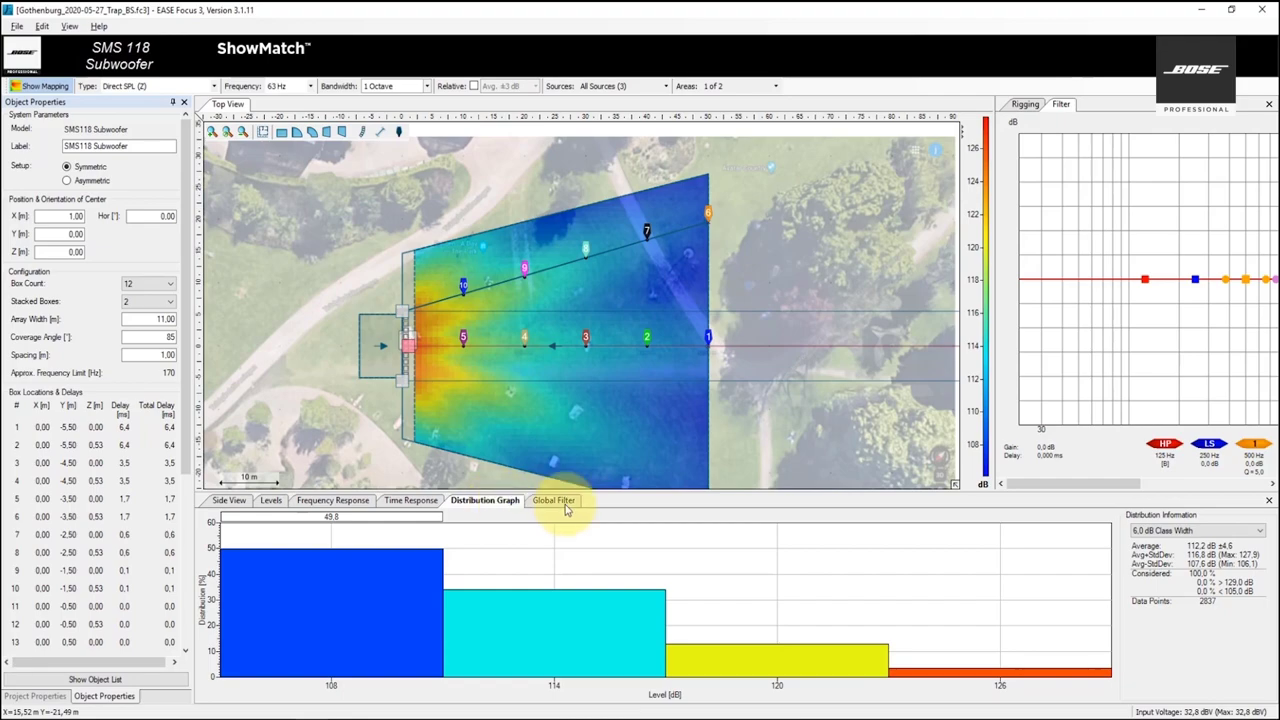
- Step the SMS 118 array delay from 0 up to 3 ms while checking the Distribution Graph
drag(1040, 485, 1078, 485)
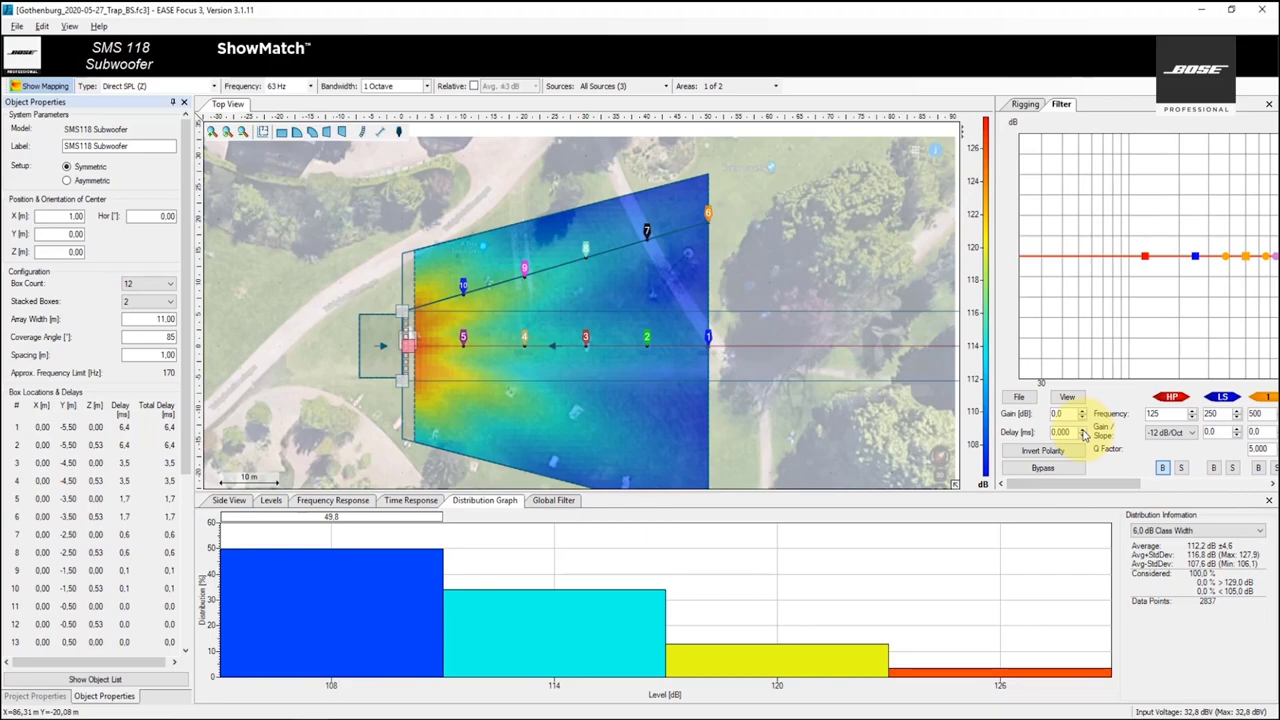
click(1082, 430)
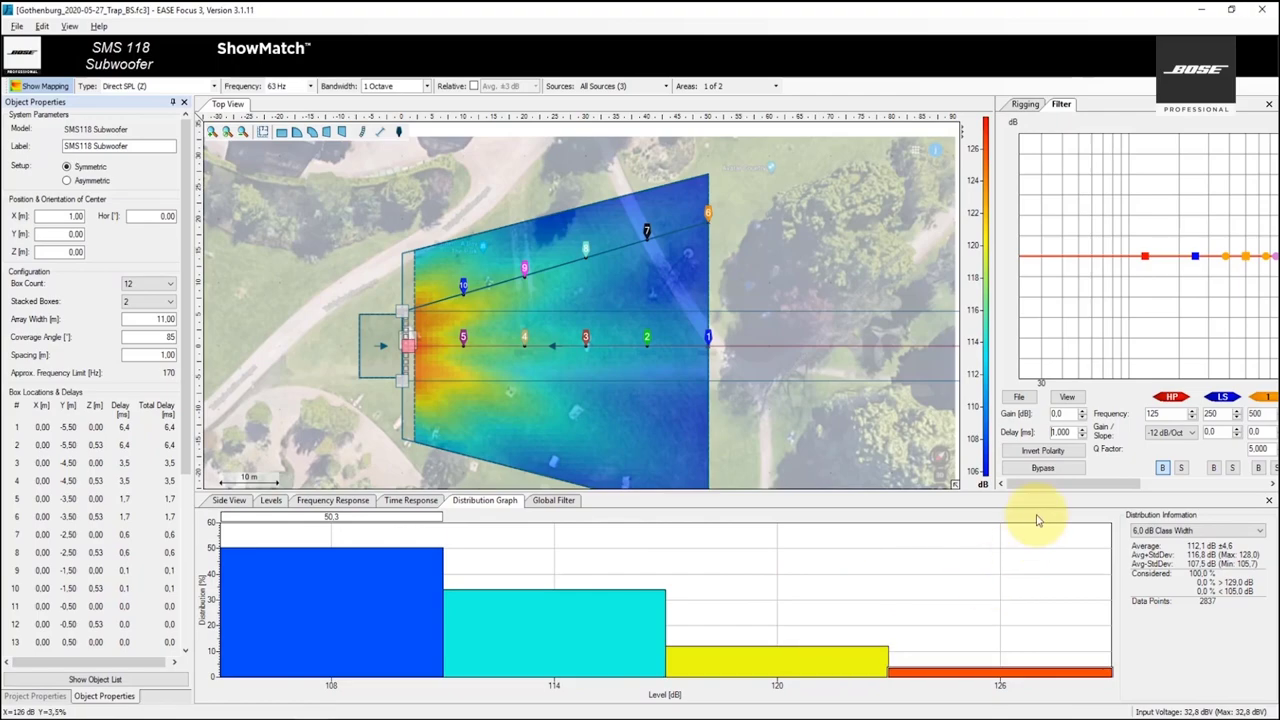
click(1083, 436)
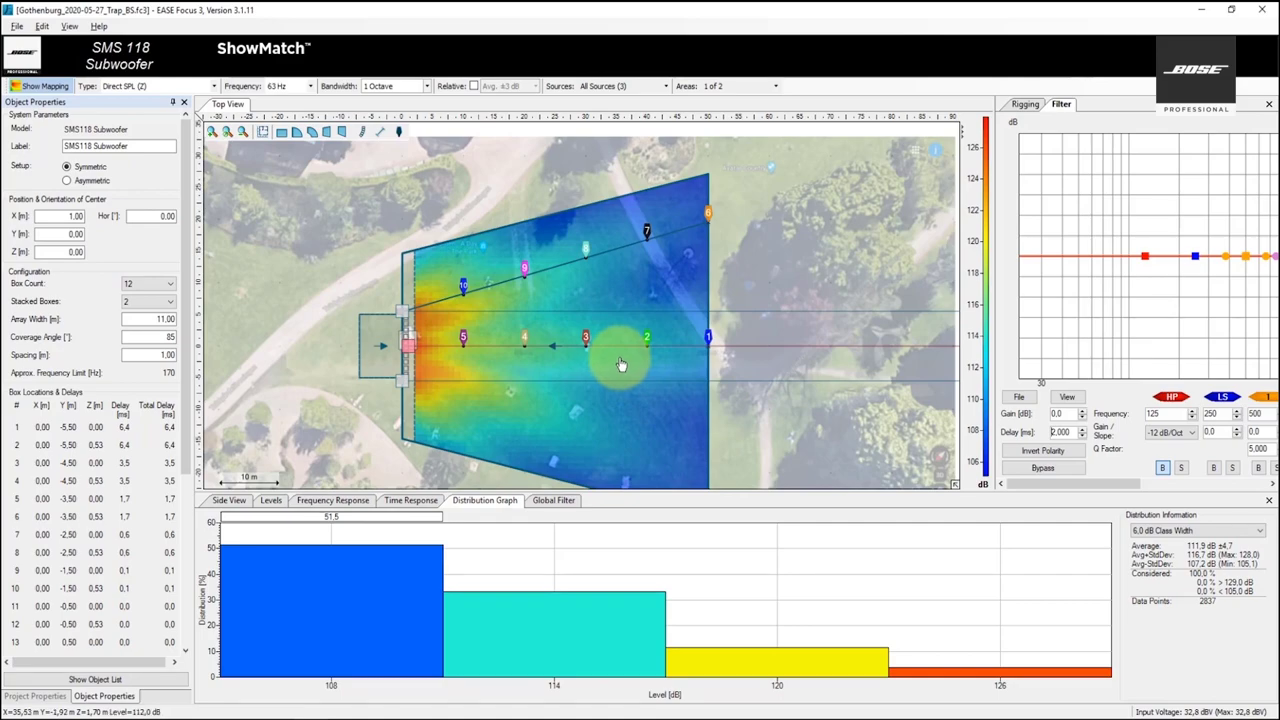
click(1083, 429)
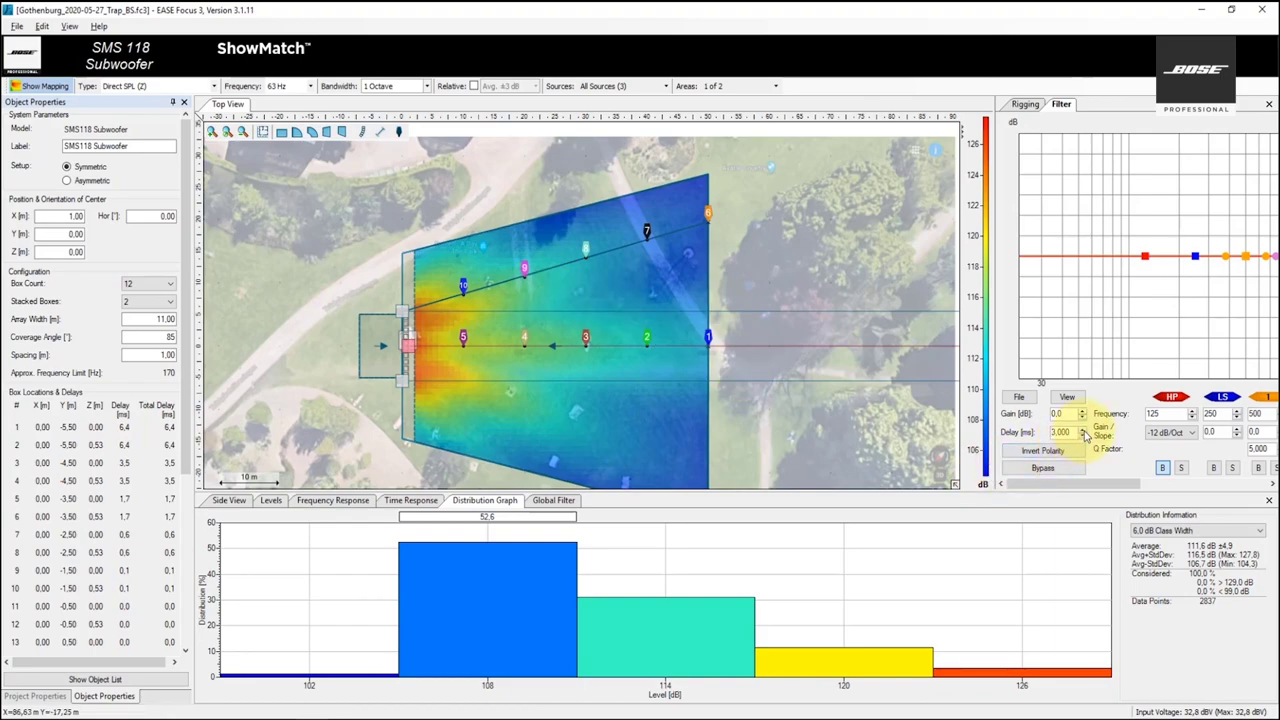
click(1085, 435)
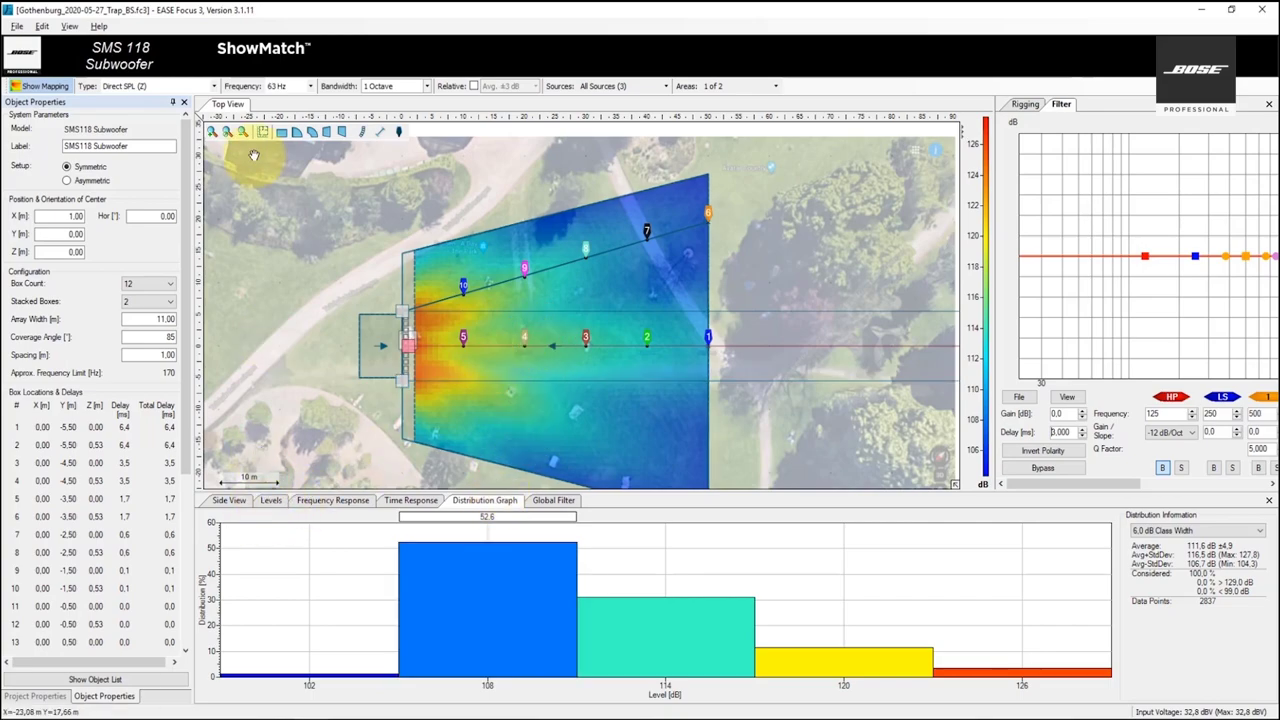
- Show the Frequency Response at 1/3 Octave bandwidth, reset delay to 0 ms, hide the coverage map
click(312, 504)
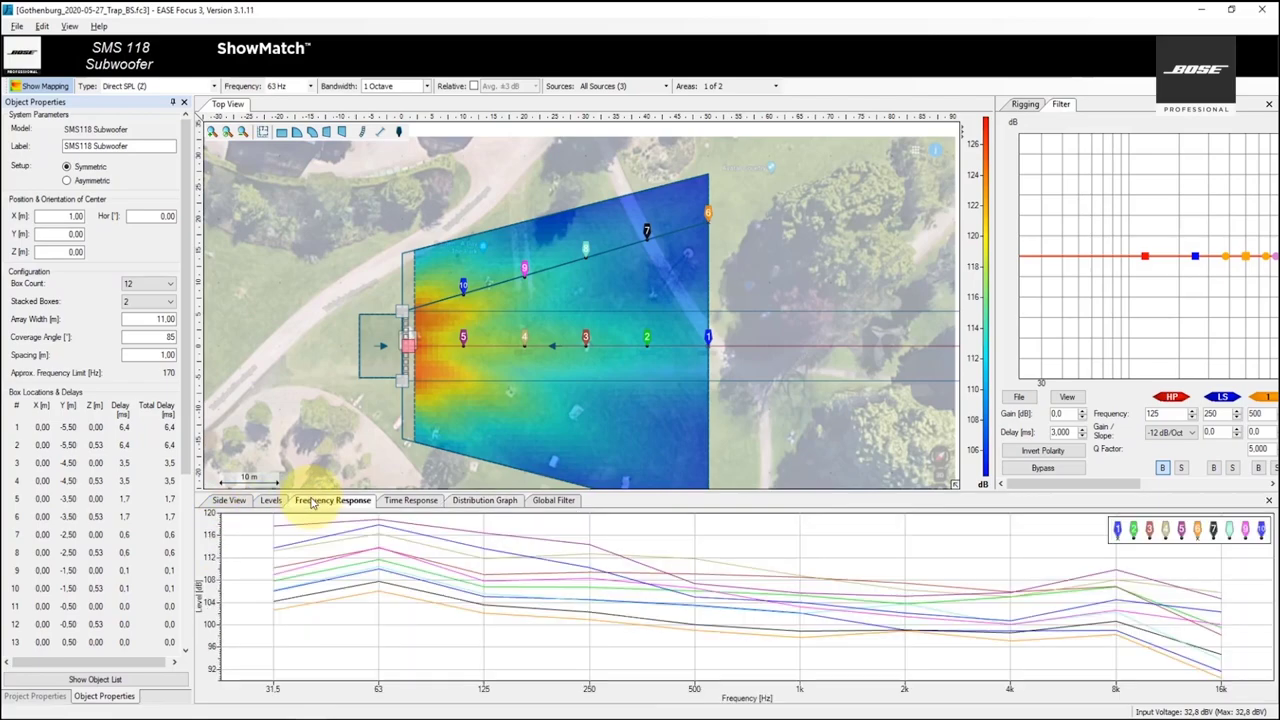
click(407, 88)
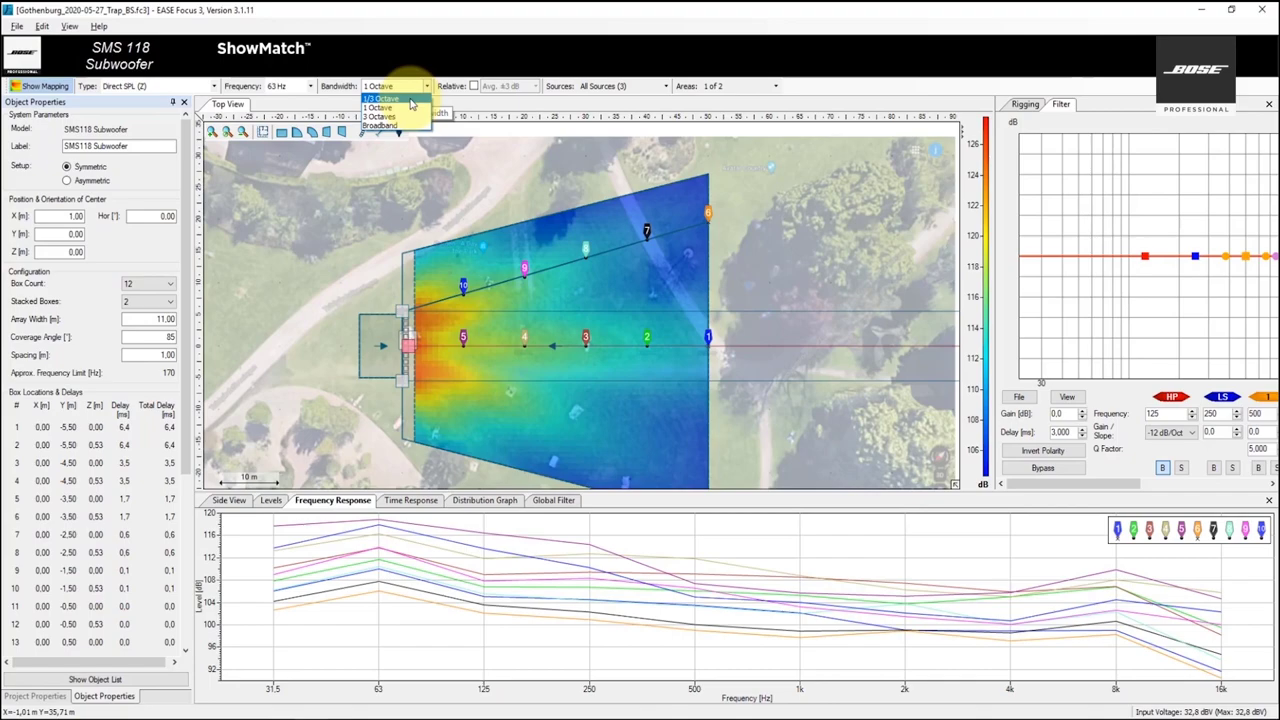
click(409, 99)
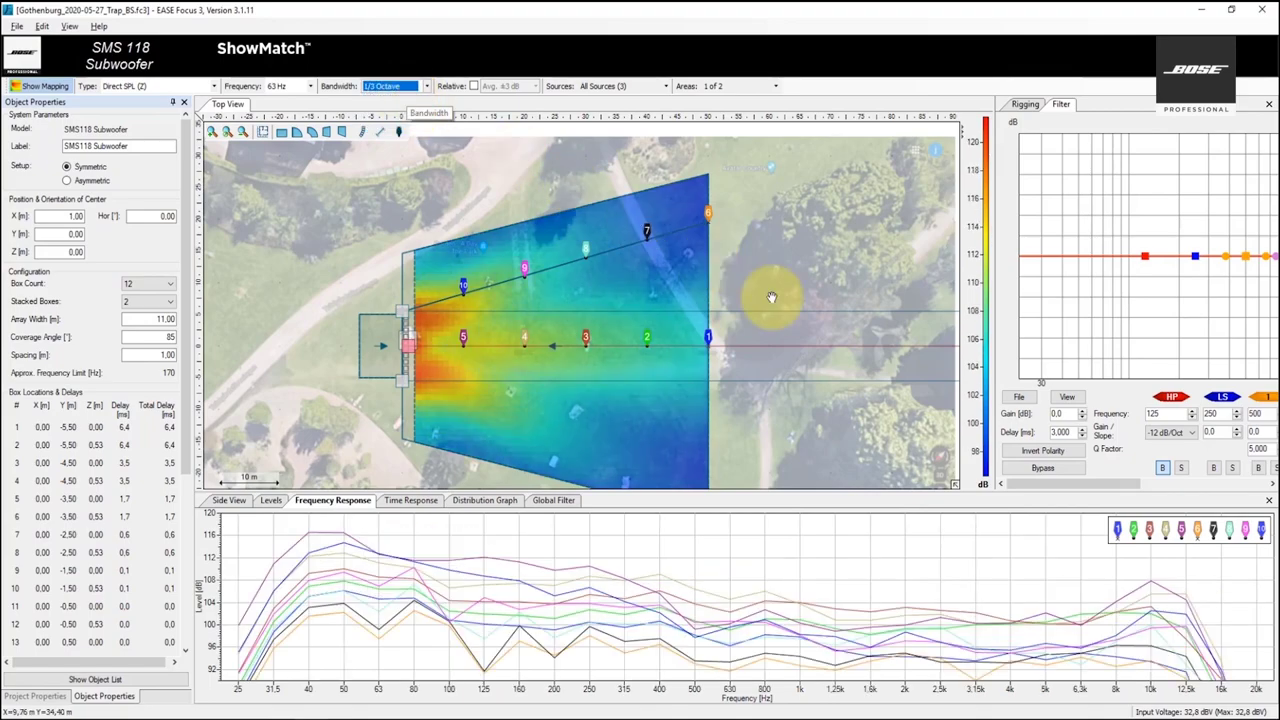
click(1082, 436)
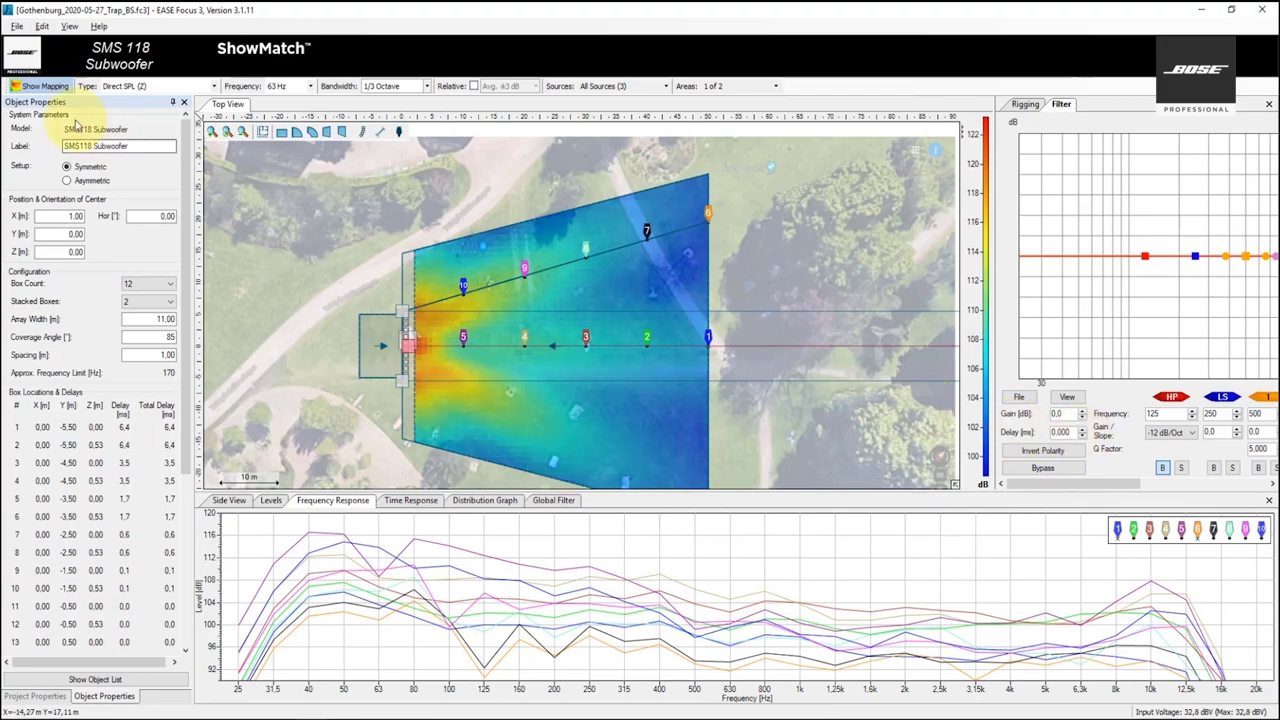
click(40, 87)
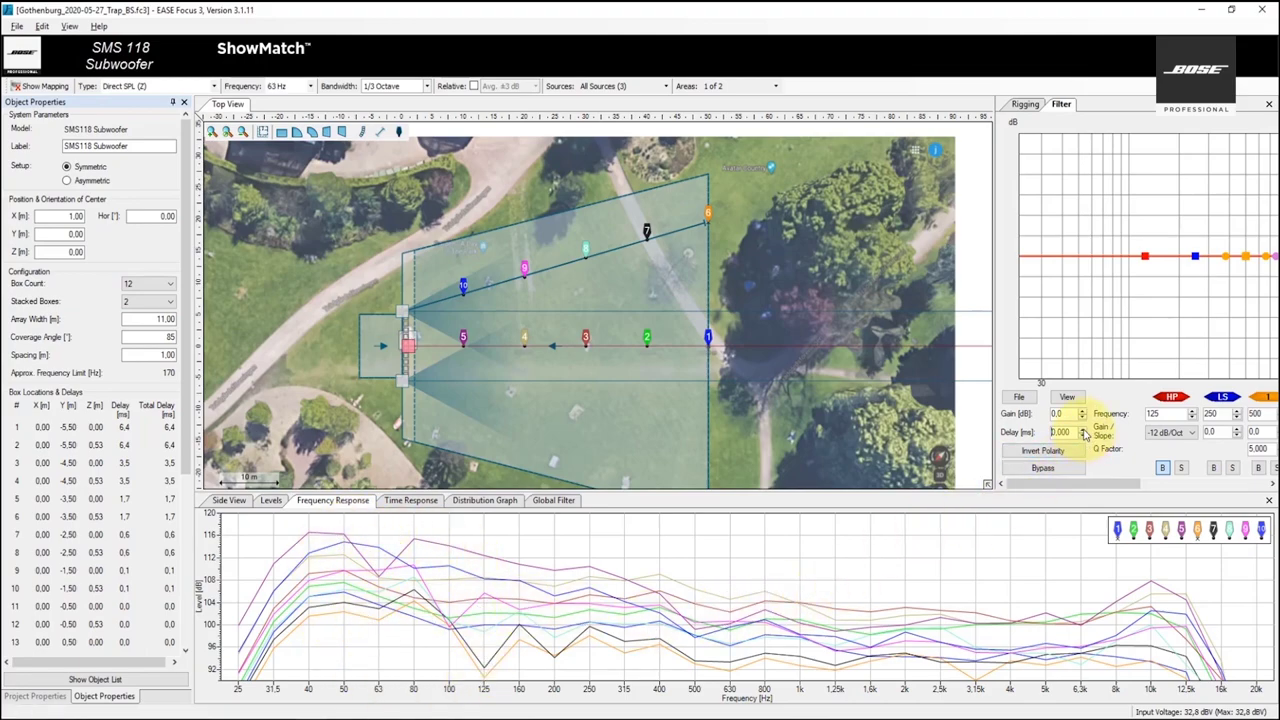
- Step the subwoofer delay up through 1 and 4 ms, settling at 3 ms
click(1083, 429)
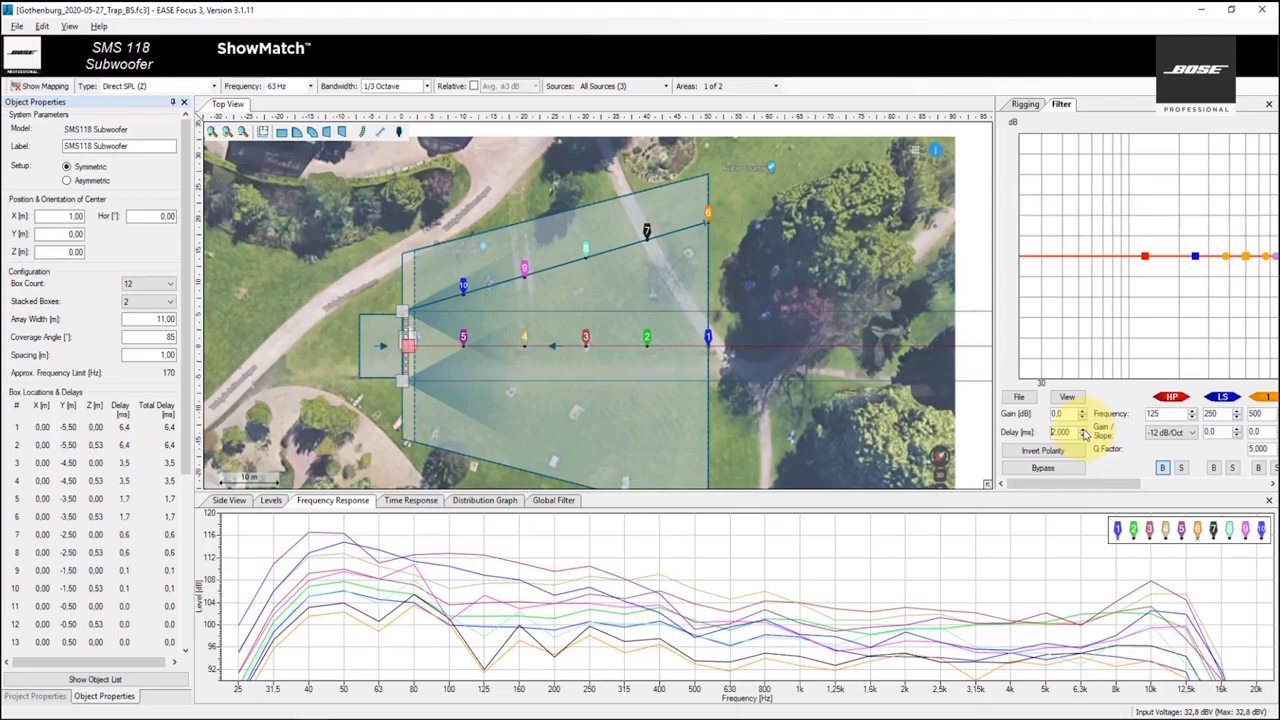
click(1083, 430)
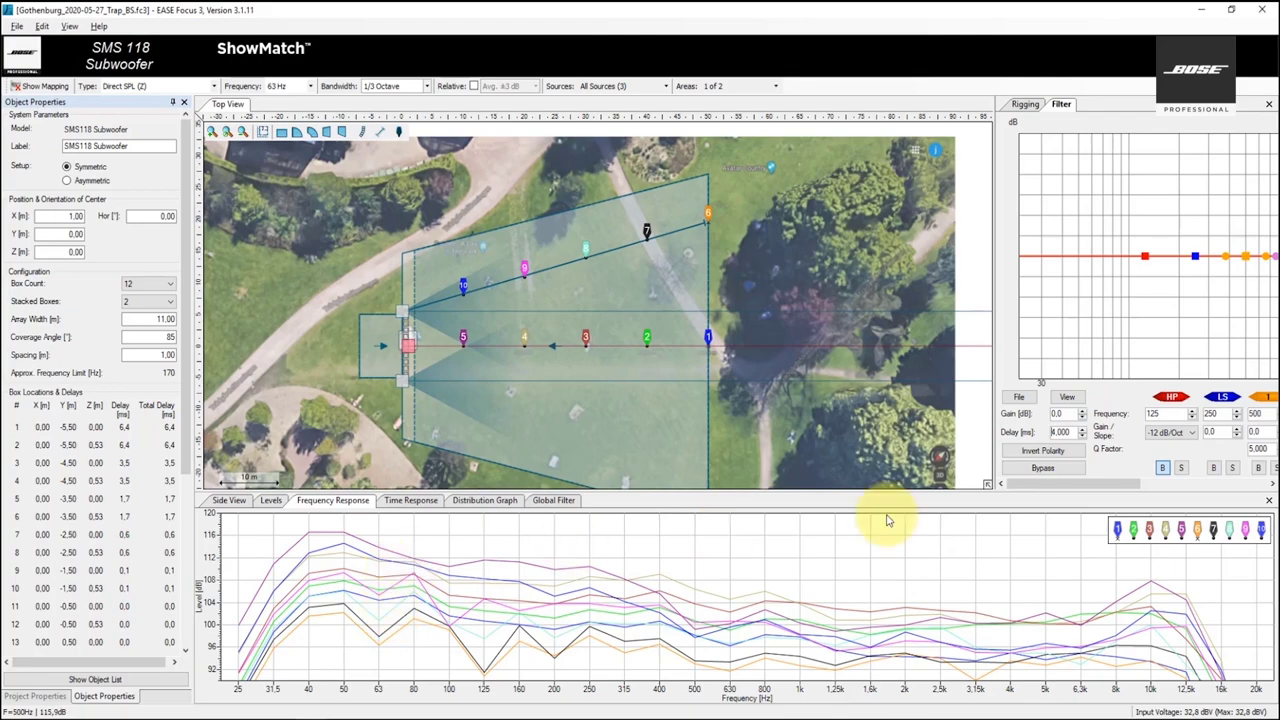
click(1082, 437)
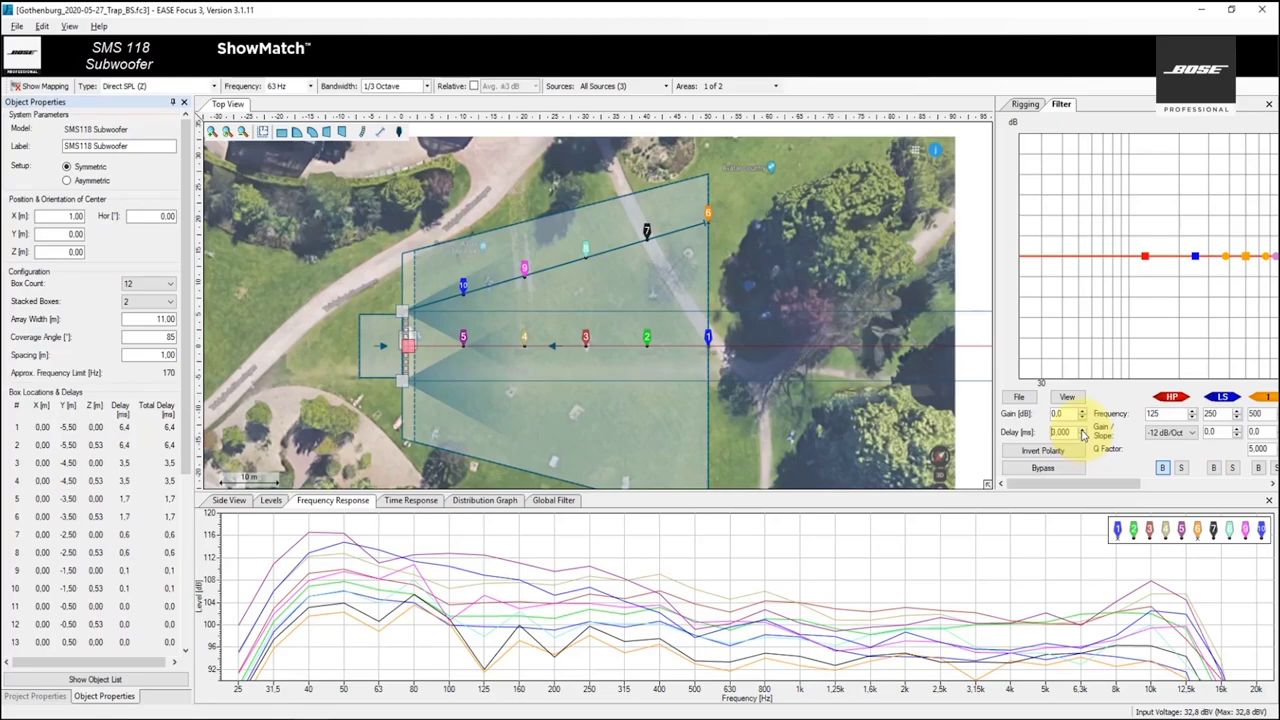
click(1082, 430)
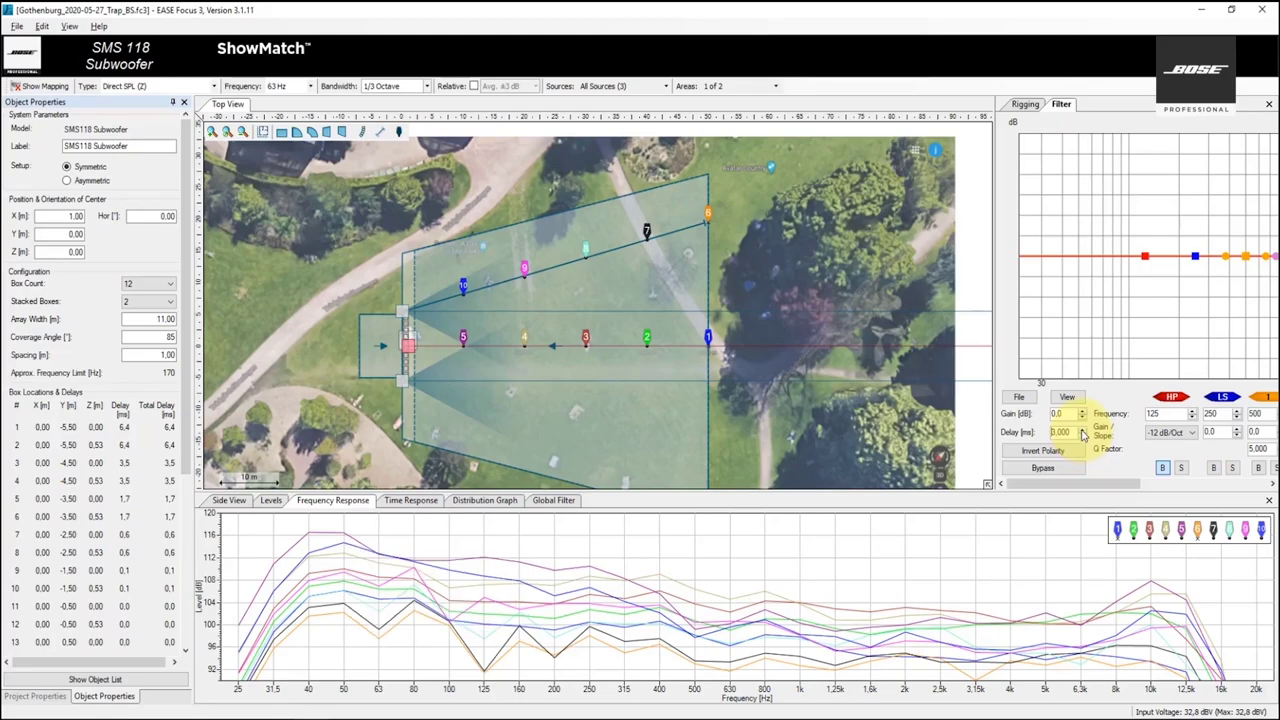
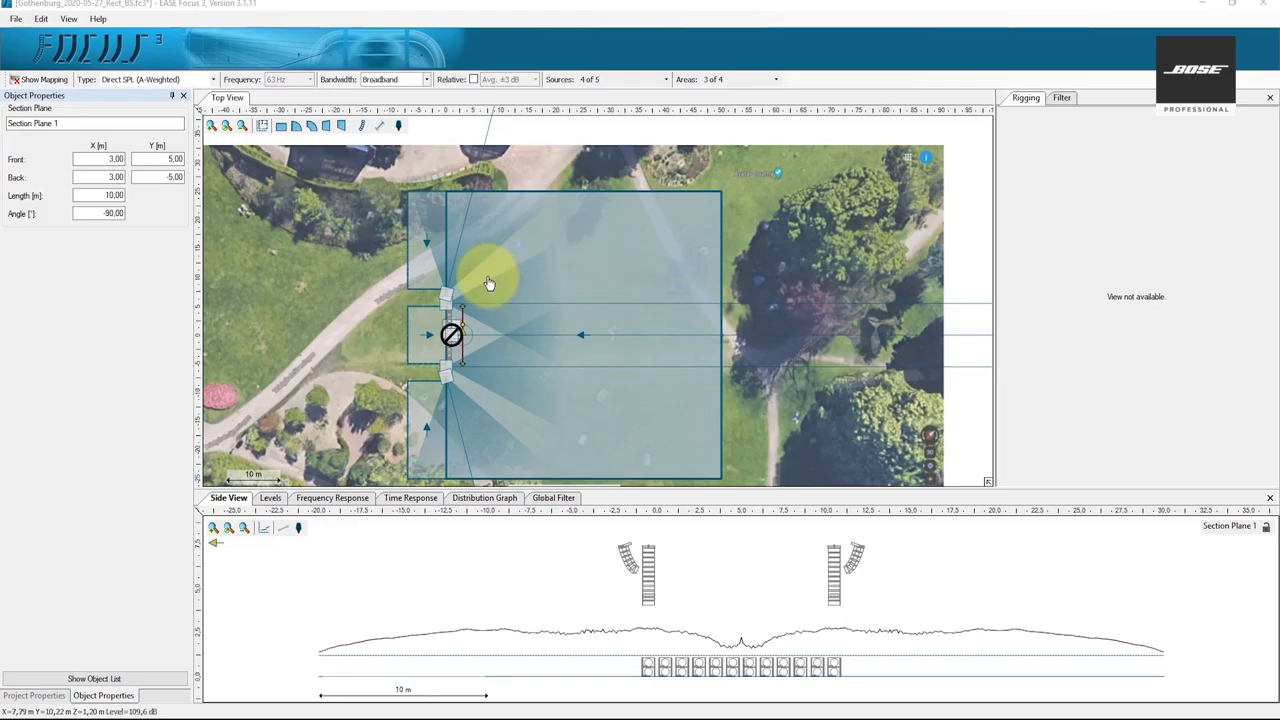
- Overlay the direct A-weighted SPL map on the park's audience areas for the current layout
scroll(473, 287, up, 8)
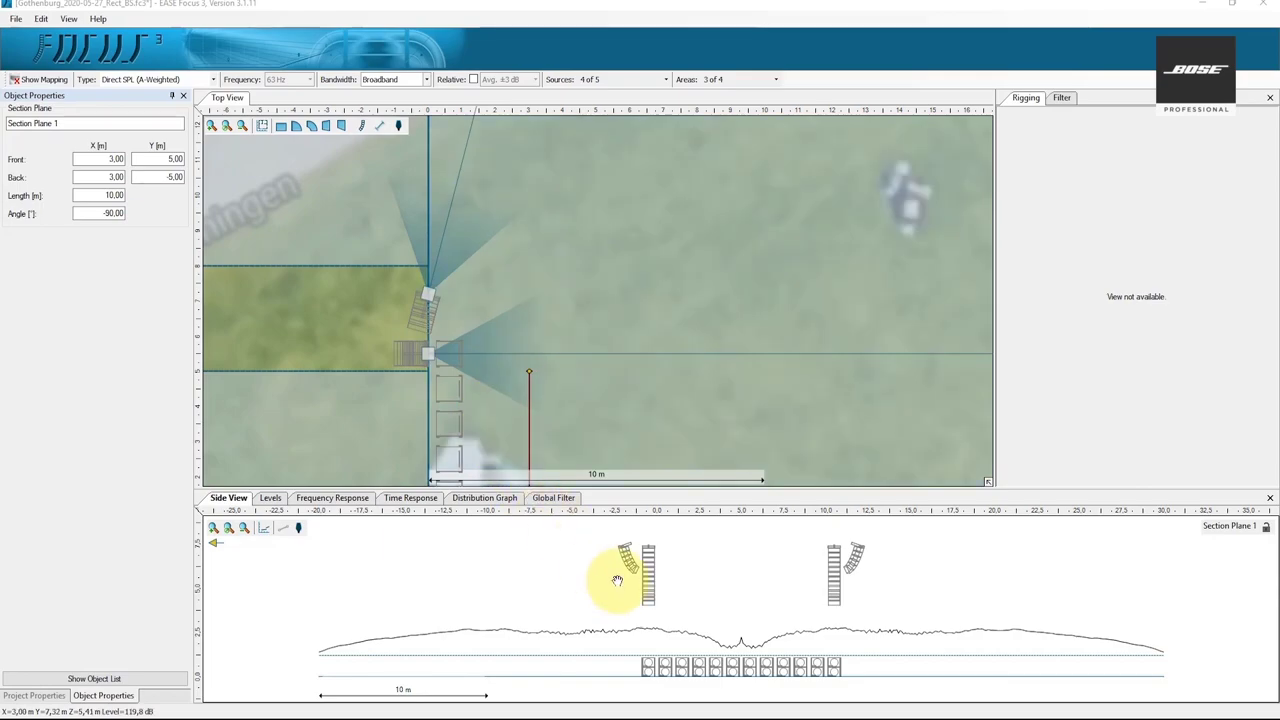
scroll(617, 380, down, 10)
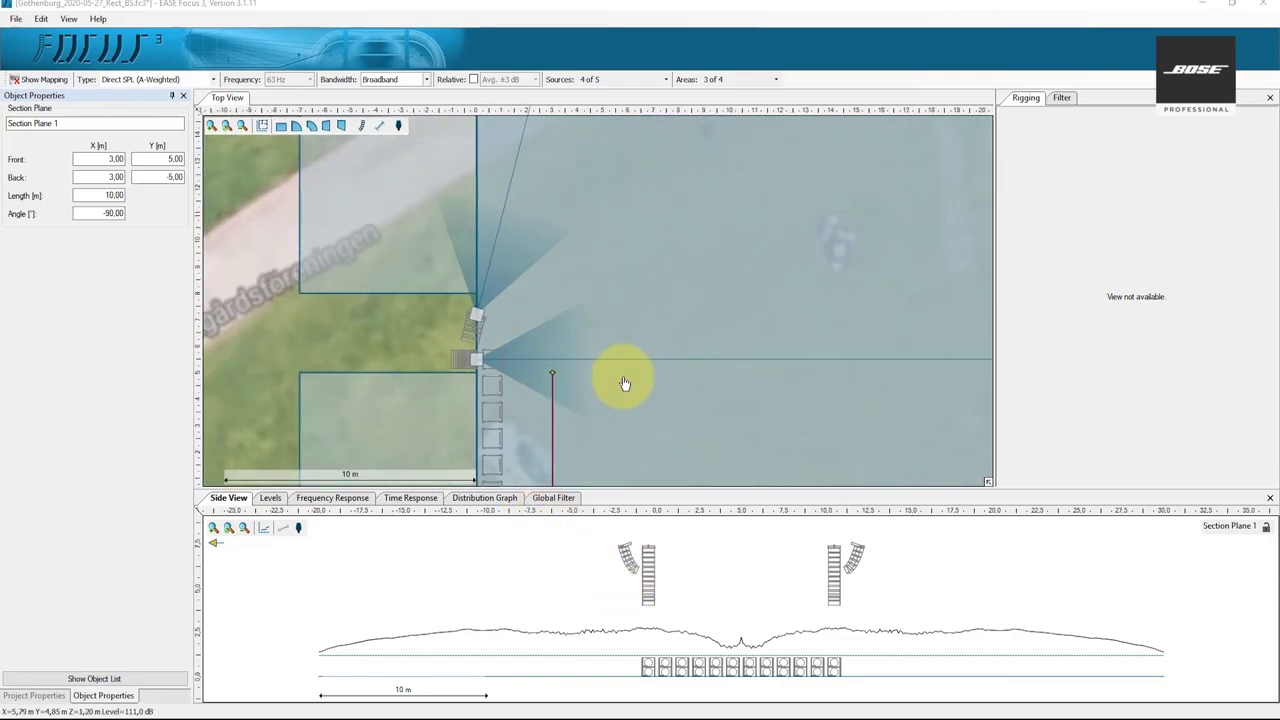
scroll(420, 198, down, 4)
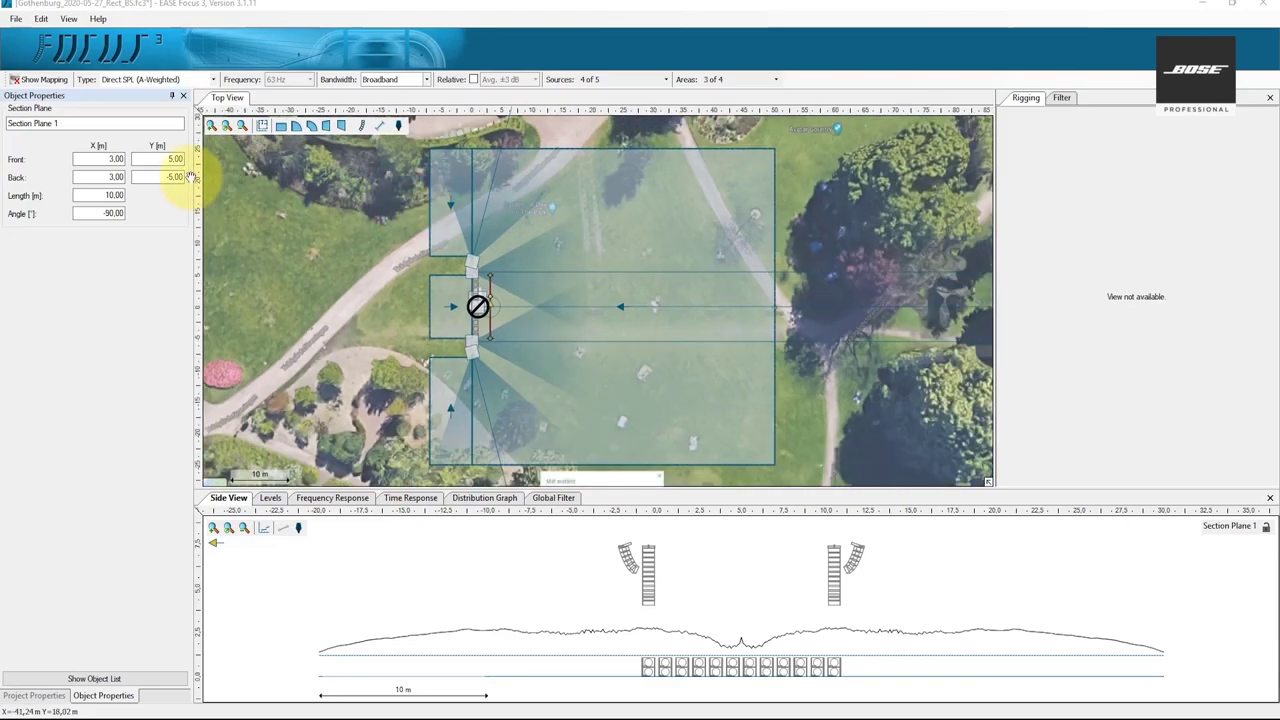
click(35, 82)
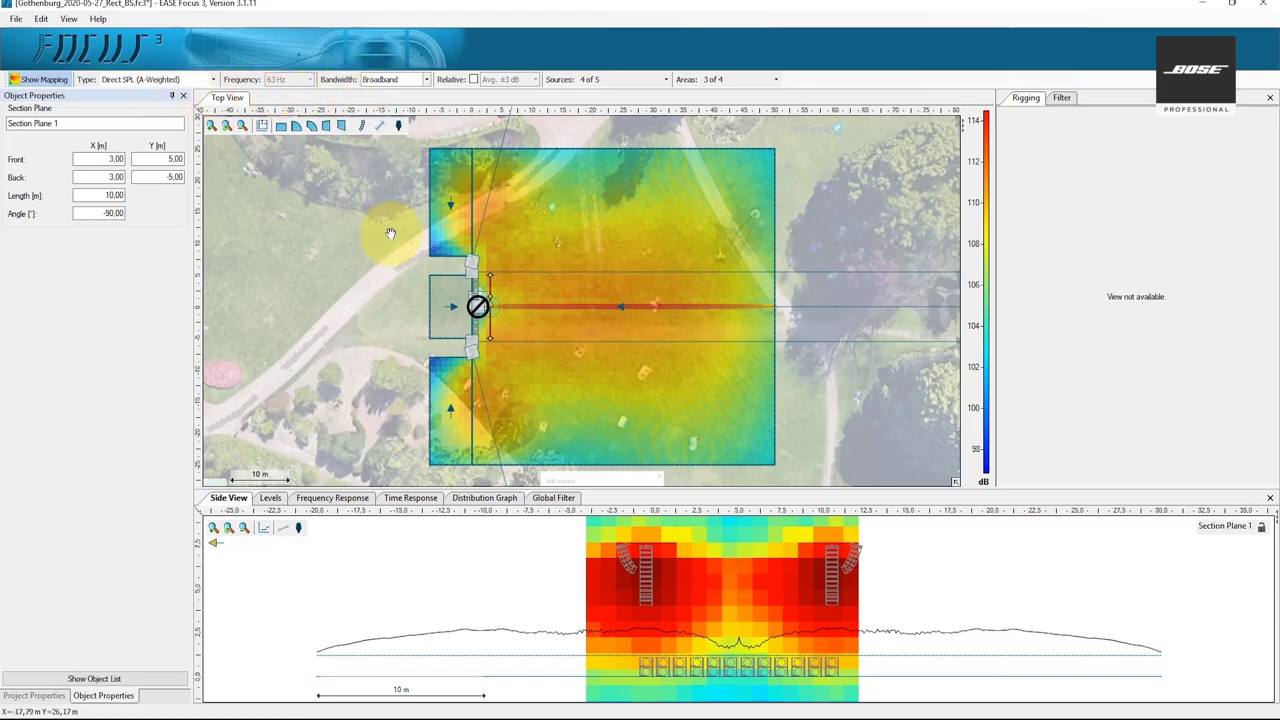
- Show the level-distribution histogram in the Distribution Graph tab
click(505, 500)
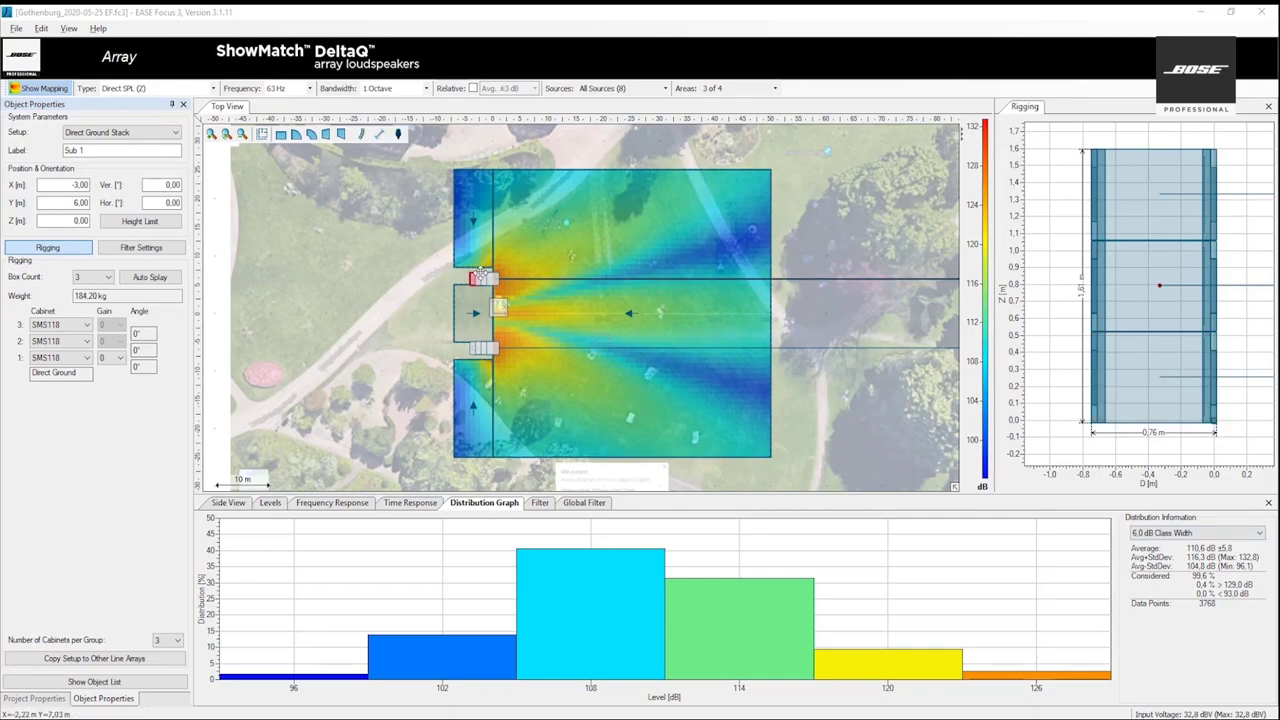
- Inspect the SMS118 cabinets, recentre the map, and read the 108 dB class share
scroll(481, 276, up, 3)
scroll(481, 276, up, 8)
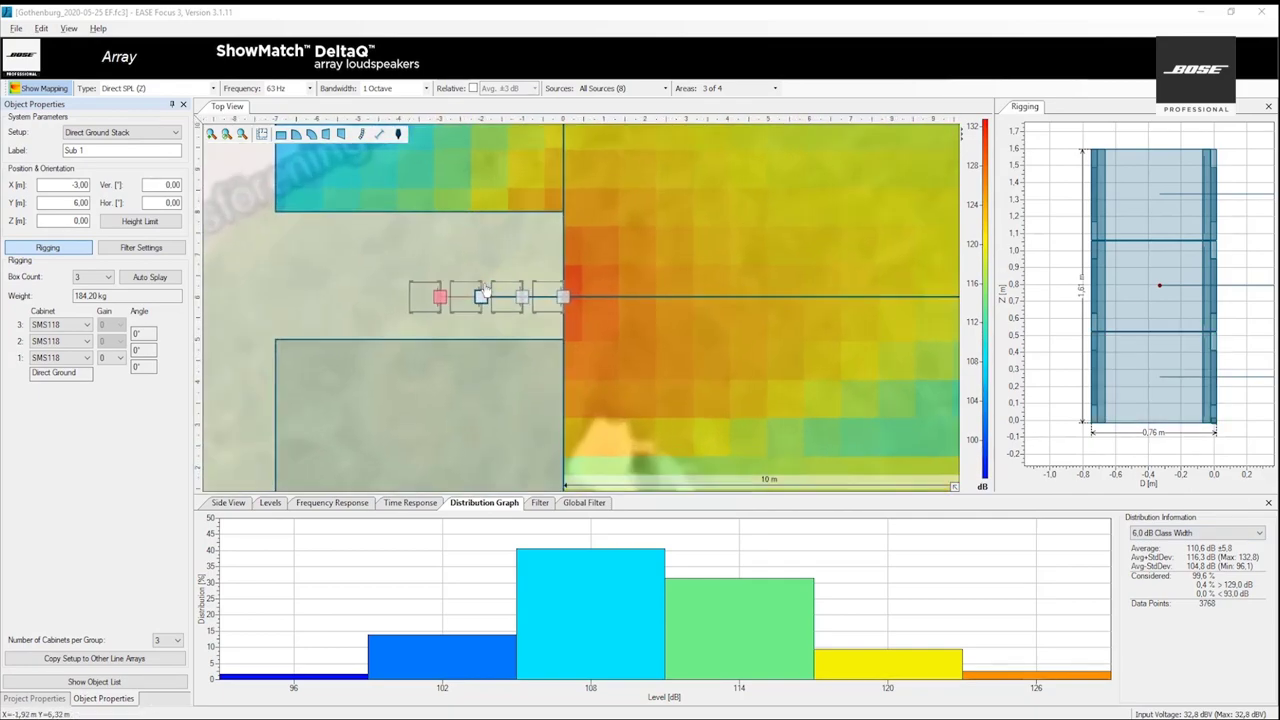
scroll(484, 289, up, 2)
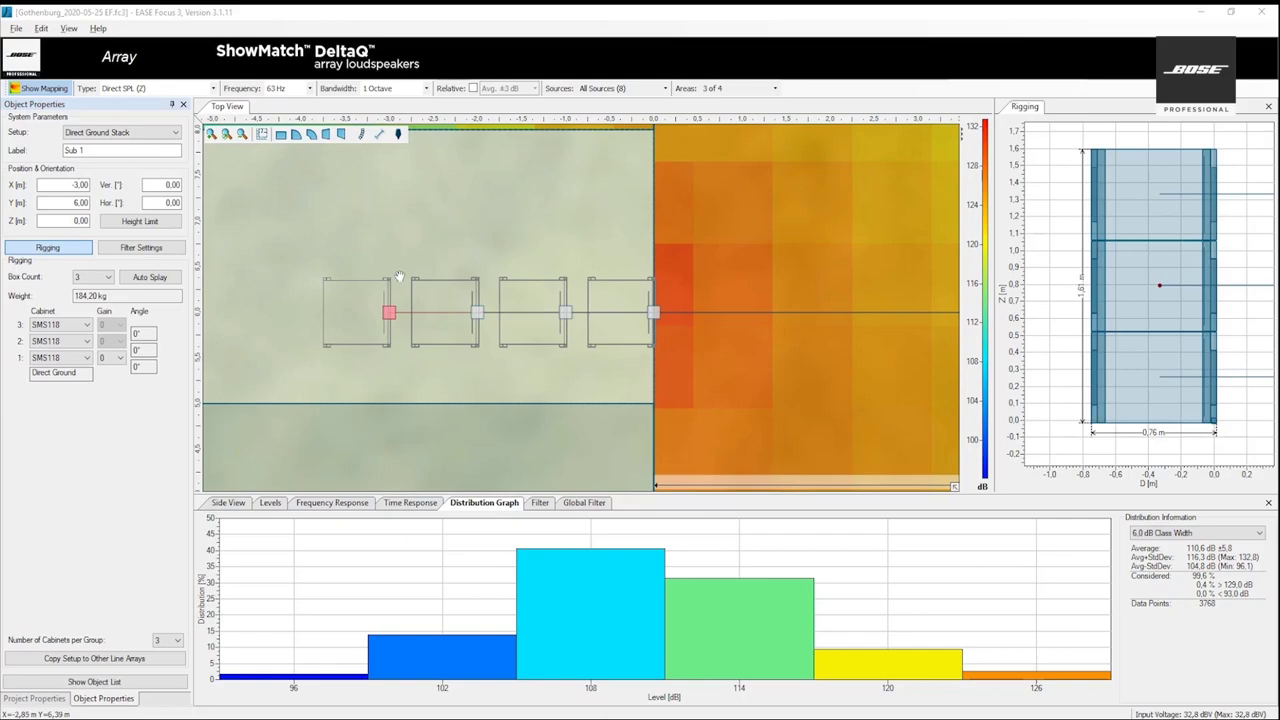
scroll(401, 224, down, 6)
scroll(401, 224, down, 3)
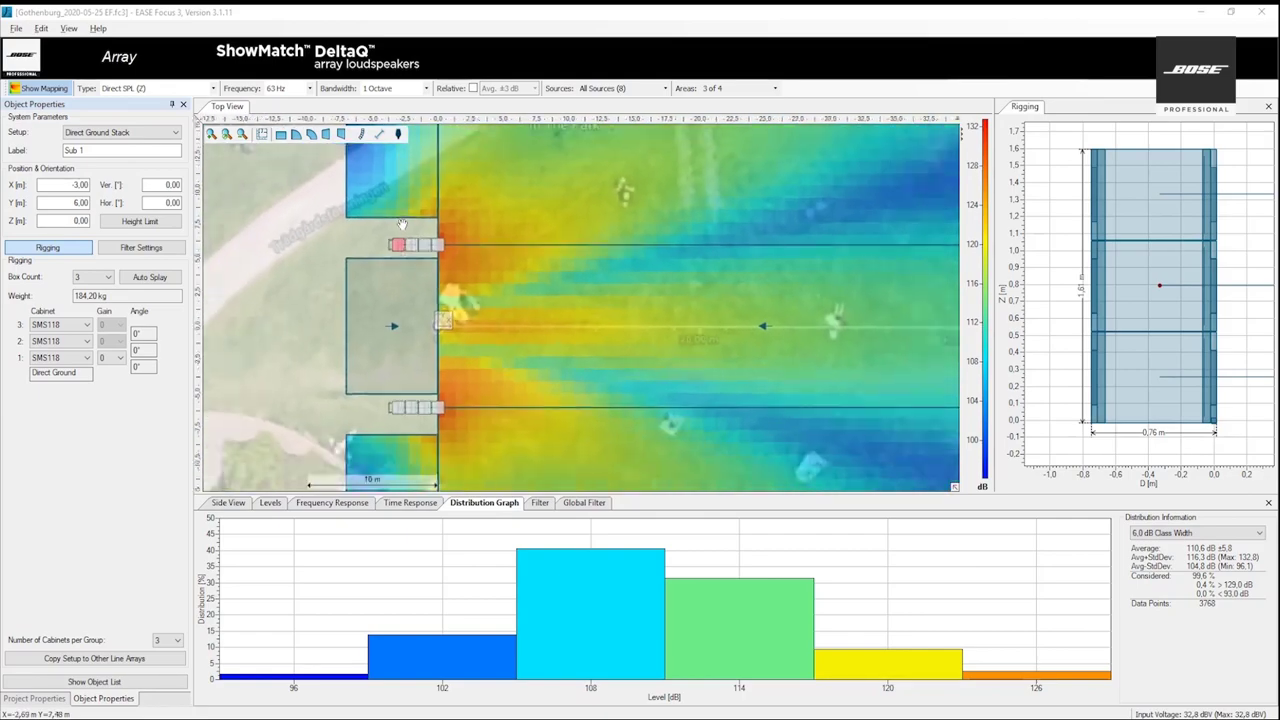
scroll(401, 224, down, 1)
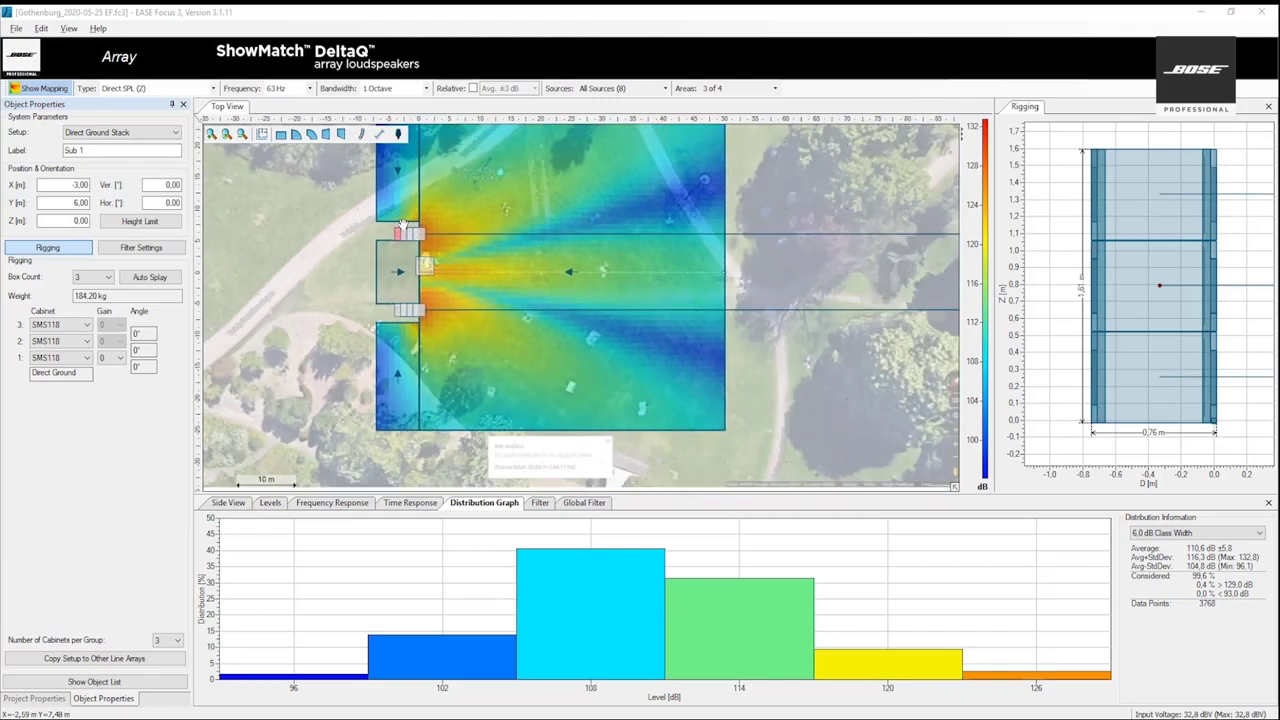
drag(625, 461, 640, 492)
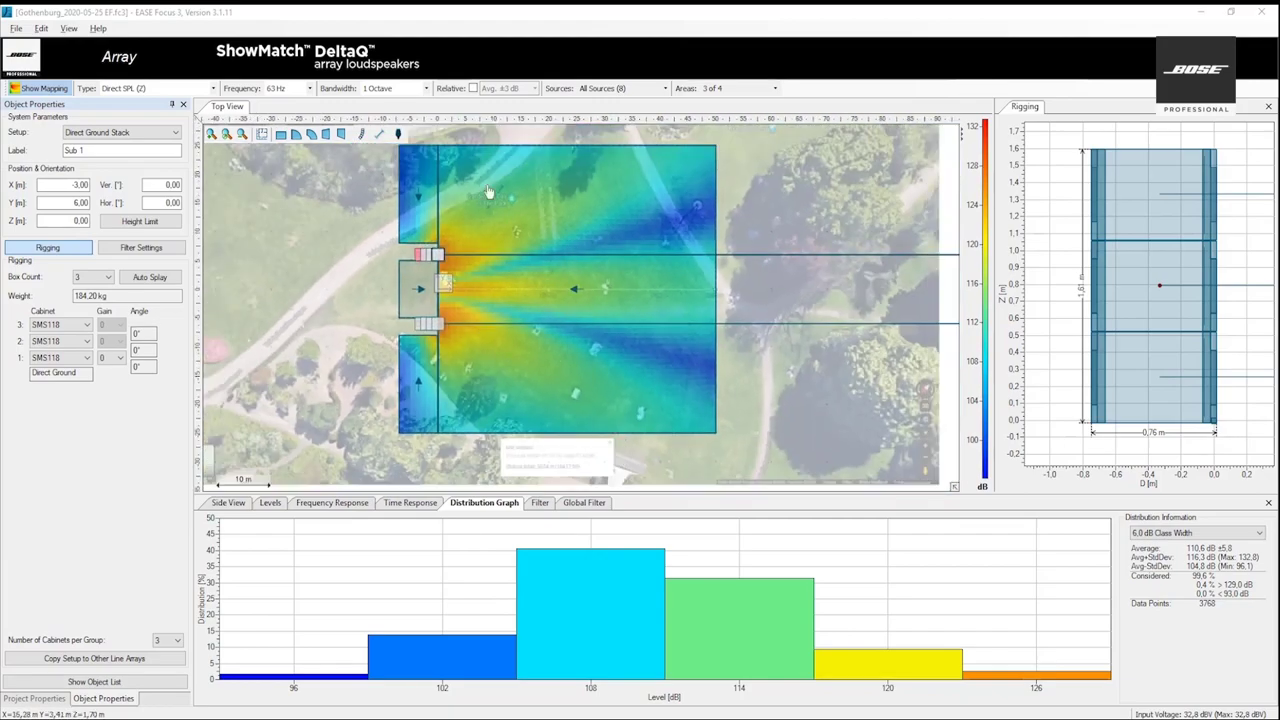
mouse_move(575, 589)
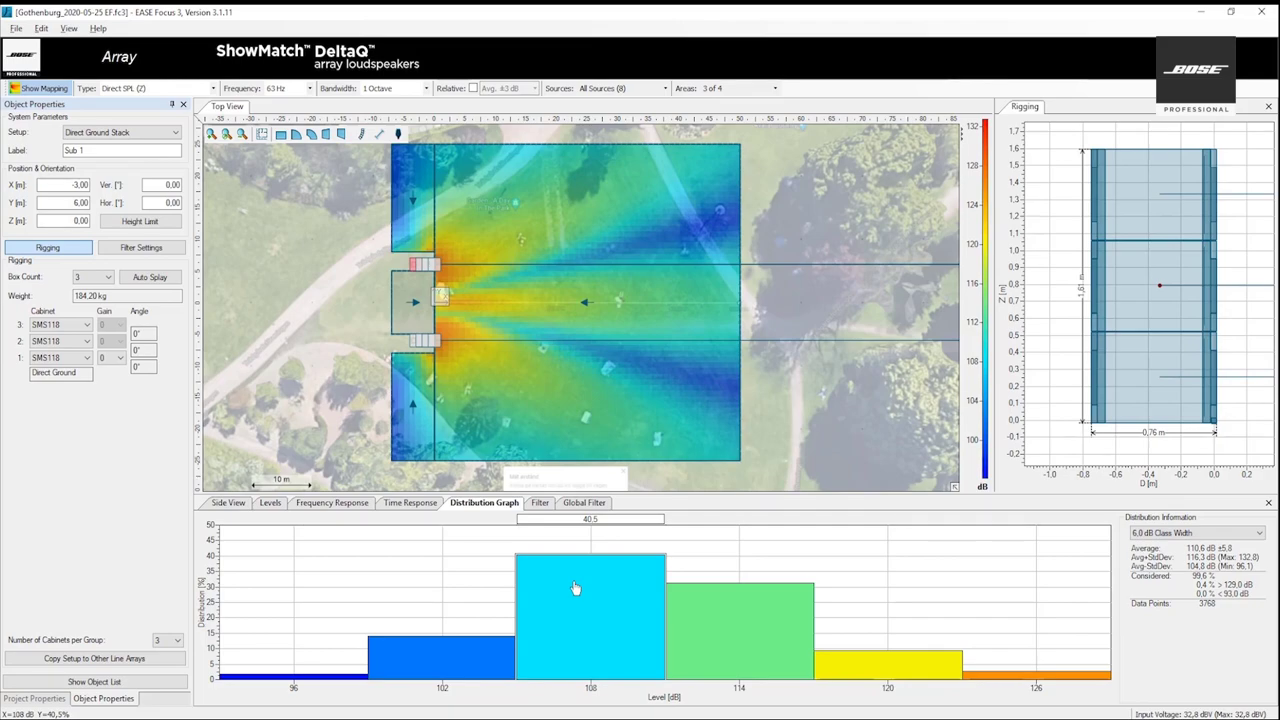
click(826, 315)
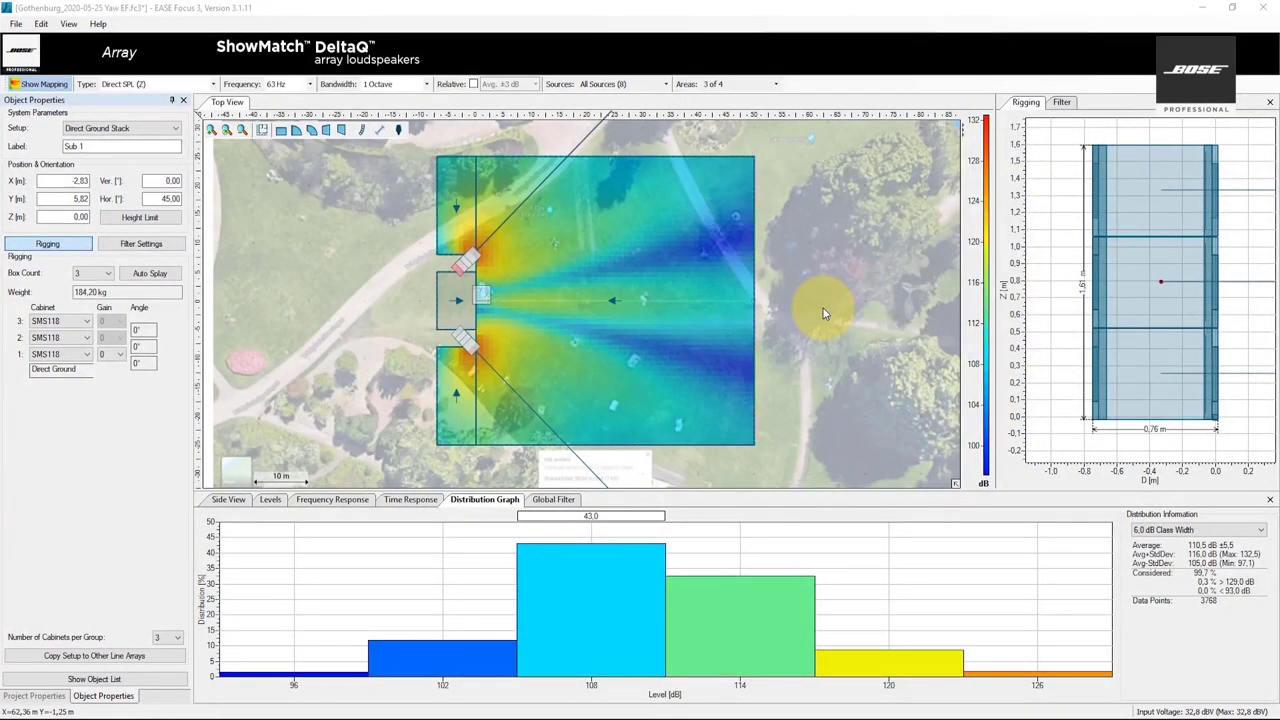
- Inspect the yawed array and read its 108 dB class share (43.0%)
scroll(466, 258, up, 3)
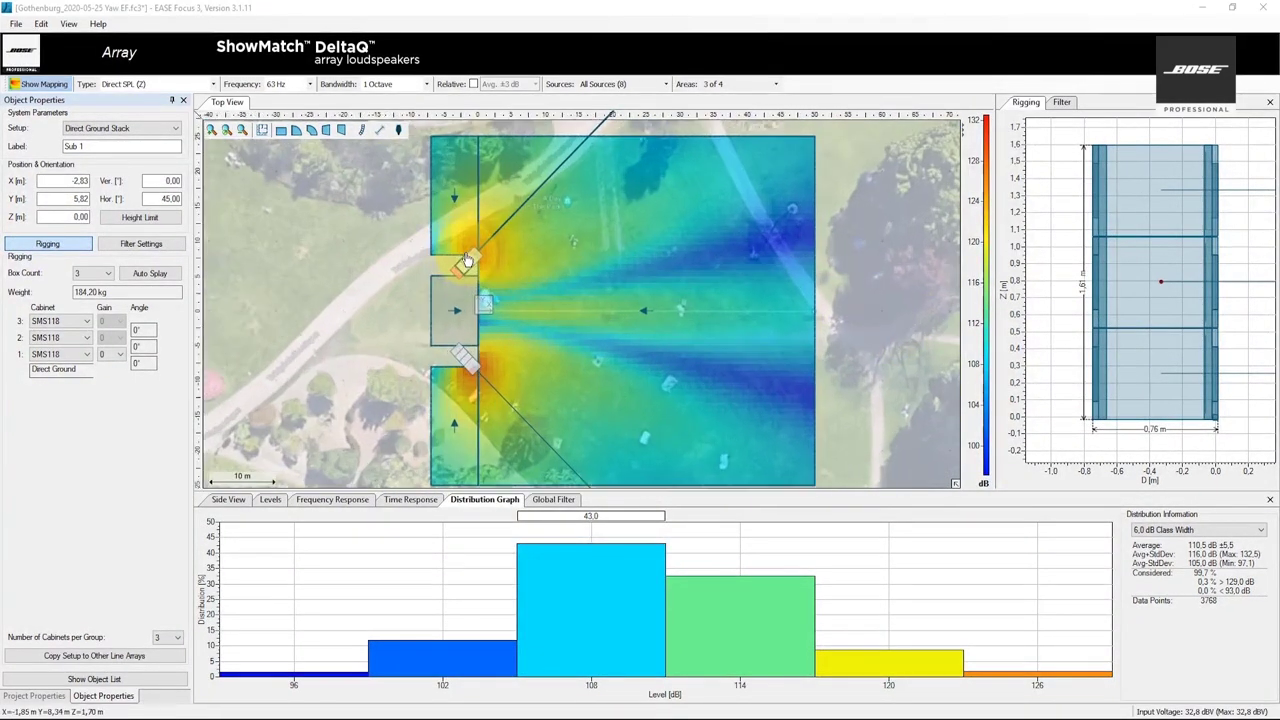
scroll(466, 258, up, 2)
click(371, 400)
click(480, 305)
scroll(480, 305, down, 5)
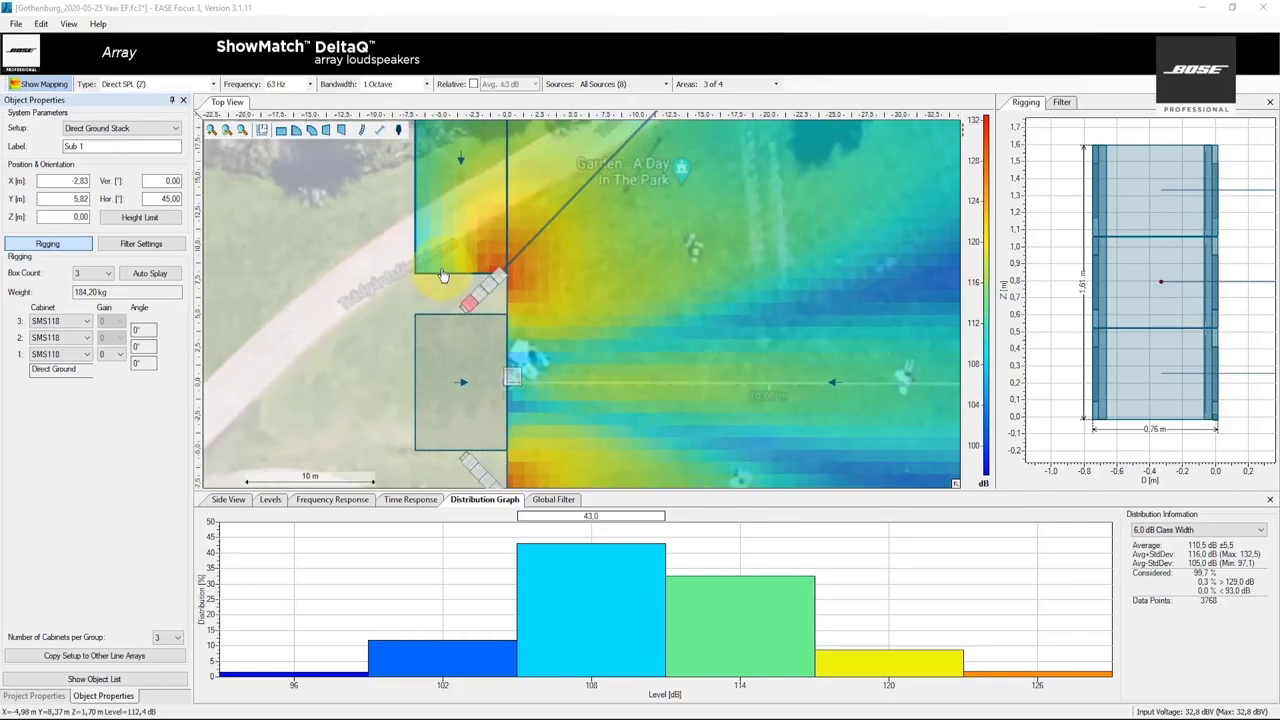
scroll(443, 275, down, 3)
drag(577, 267, 877, 314)
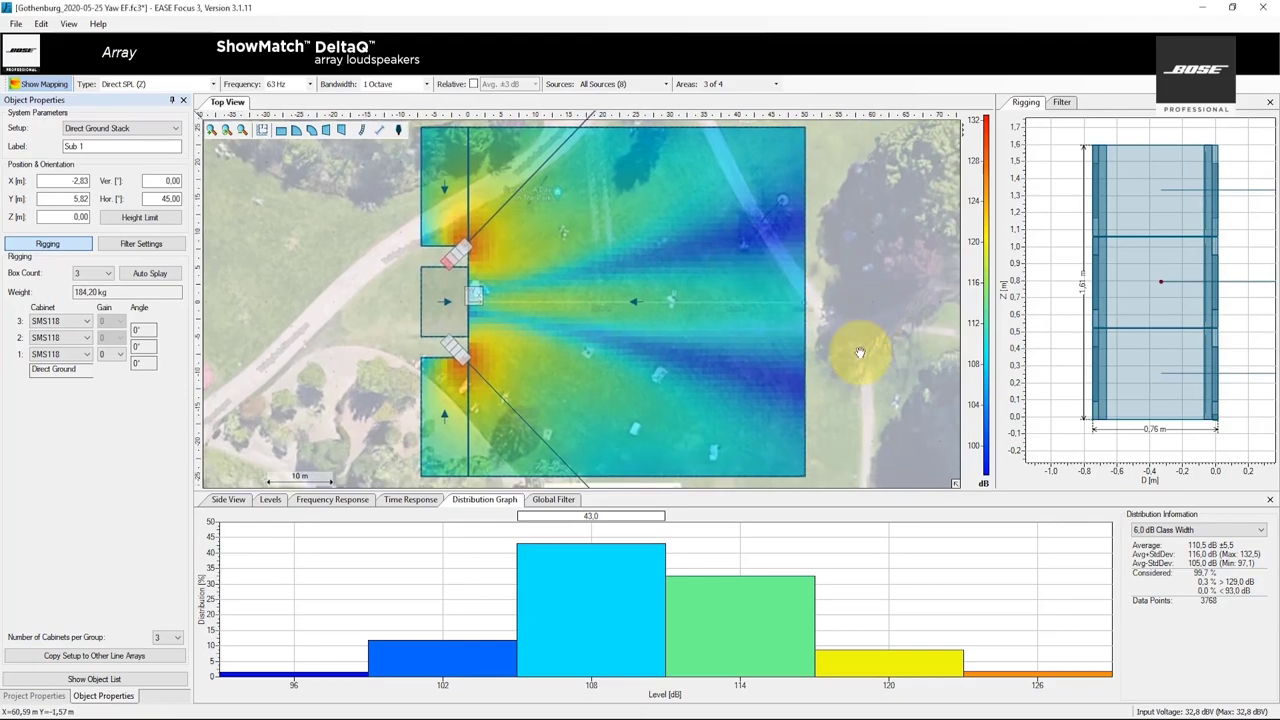
click(610, 596)
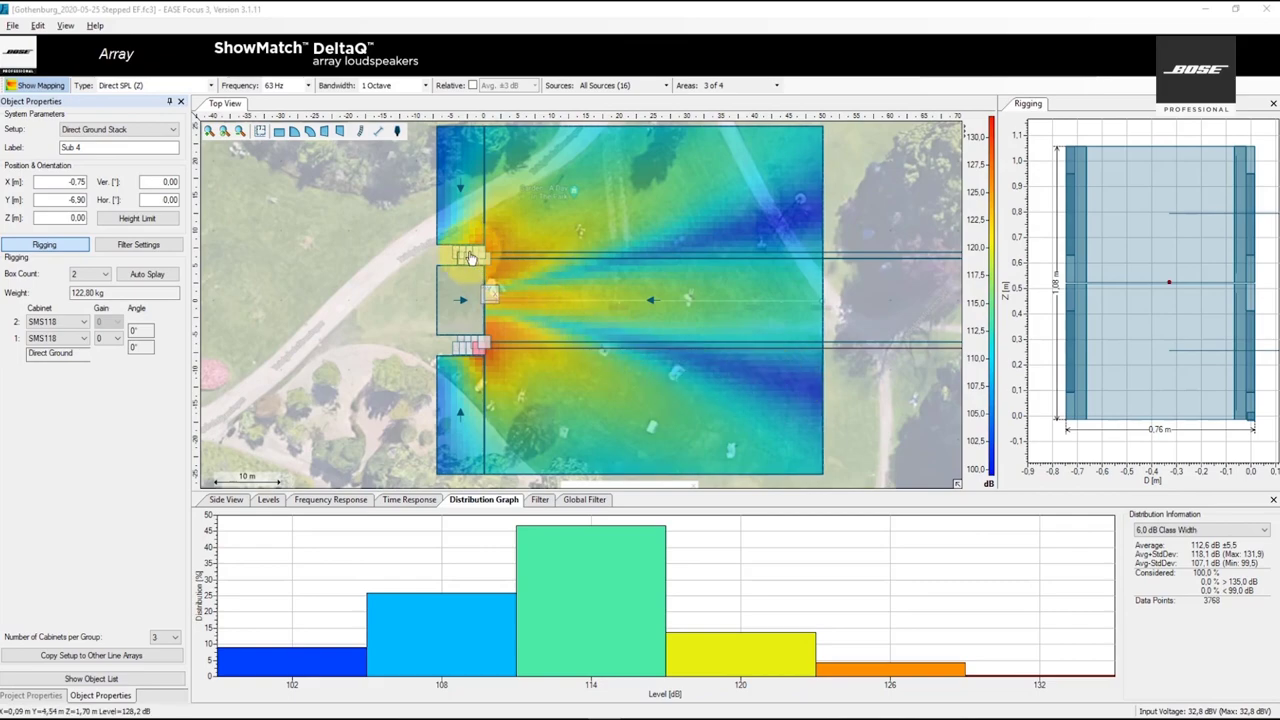
- Zoom in and select the lower cabinet of the SMS118 stack
scroll(469, 257, up, 5)
scroll(470, 258, up, 6)
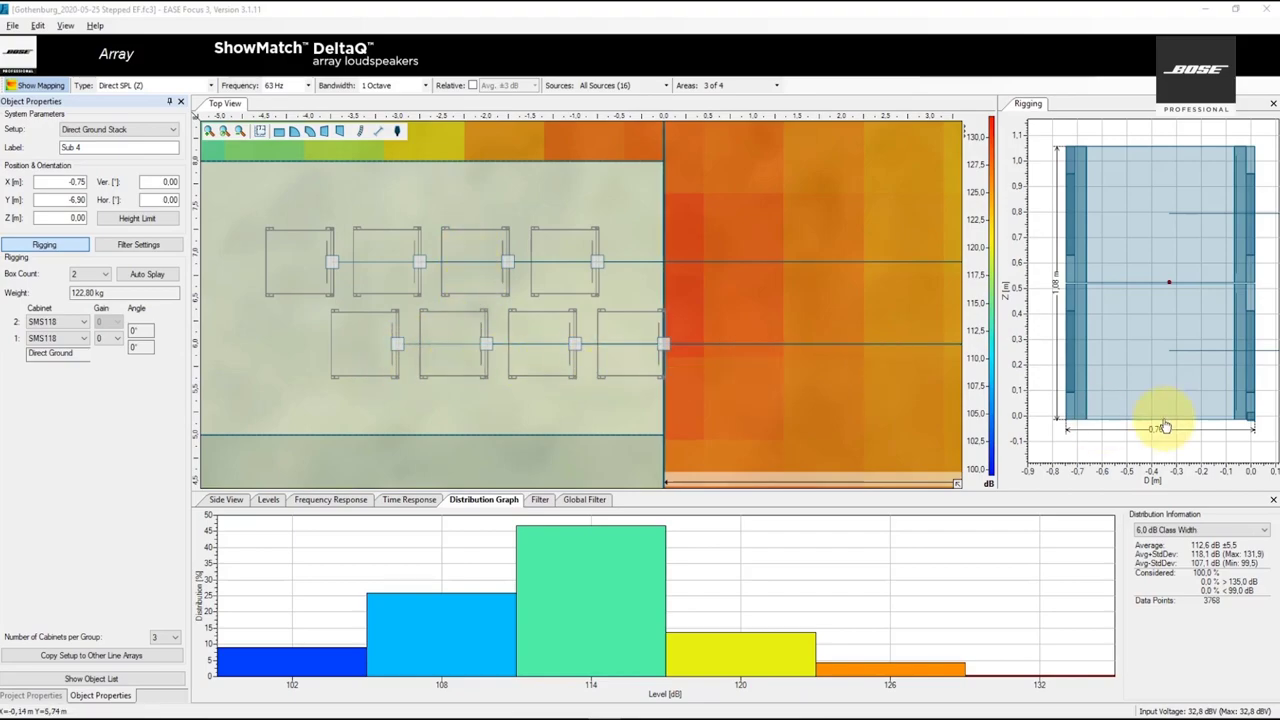
click(1188, 390)
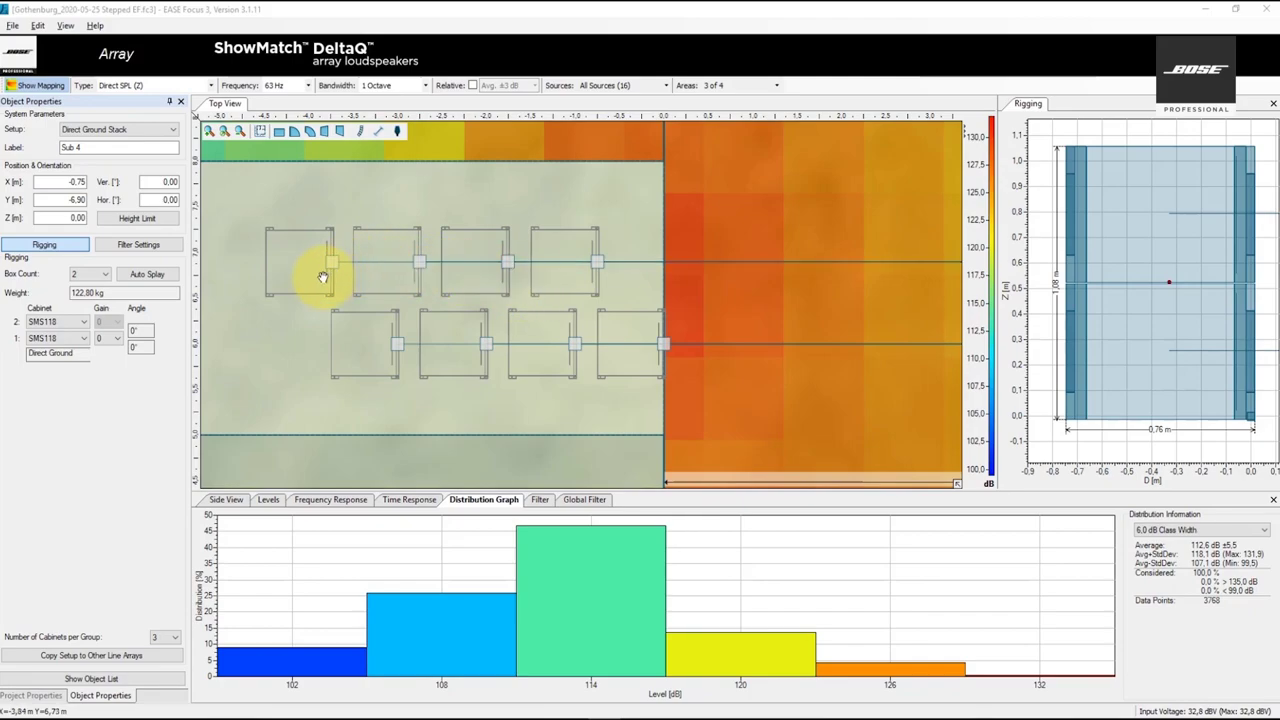
- Recentre the heat map and read the share of the 114 dB level class
scroll(325, 285, down, 5)
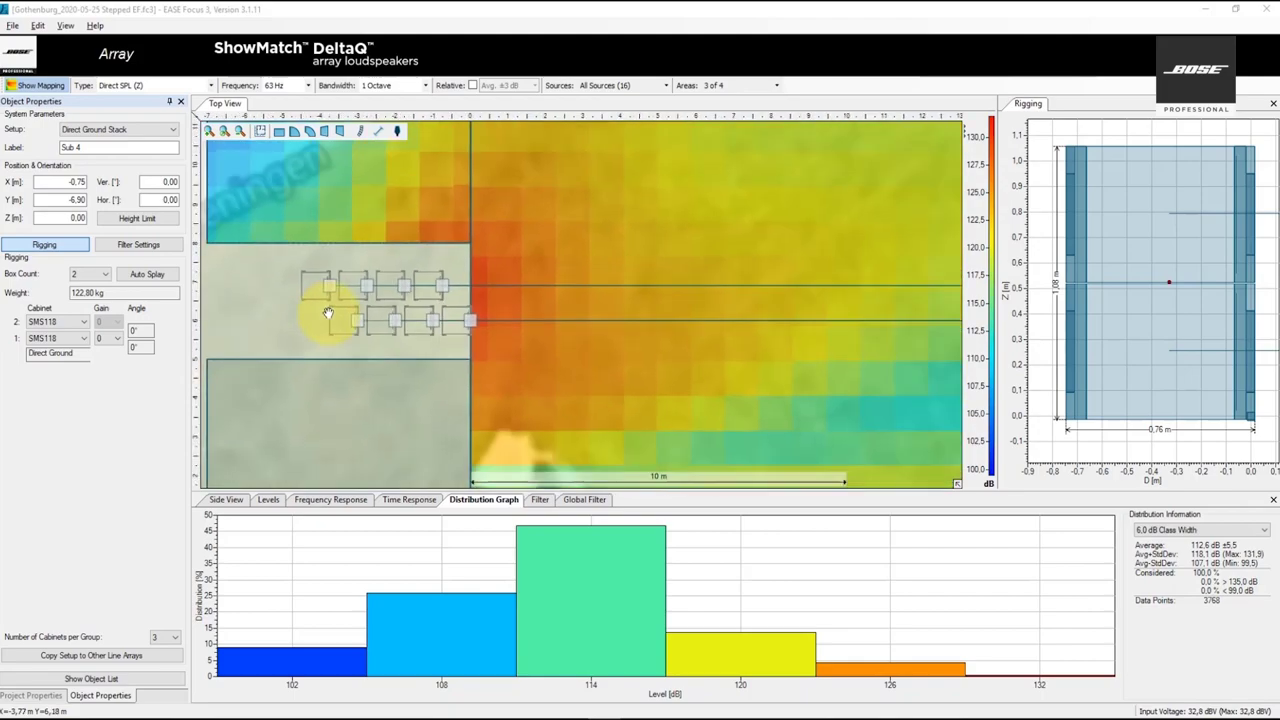
scroll(327, 313, down, 4)
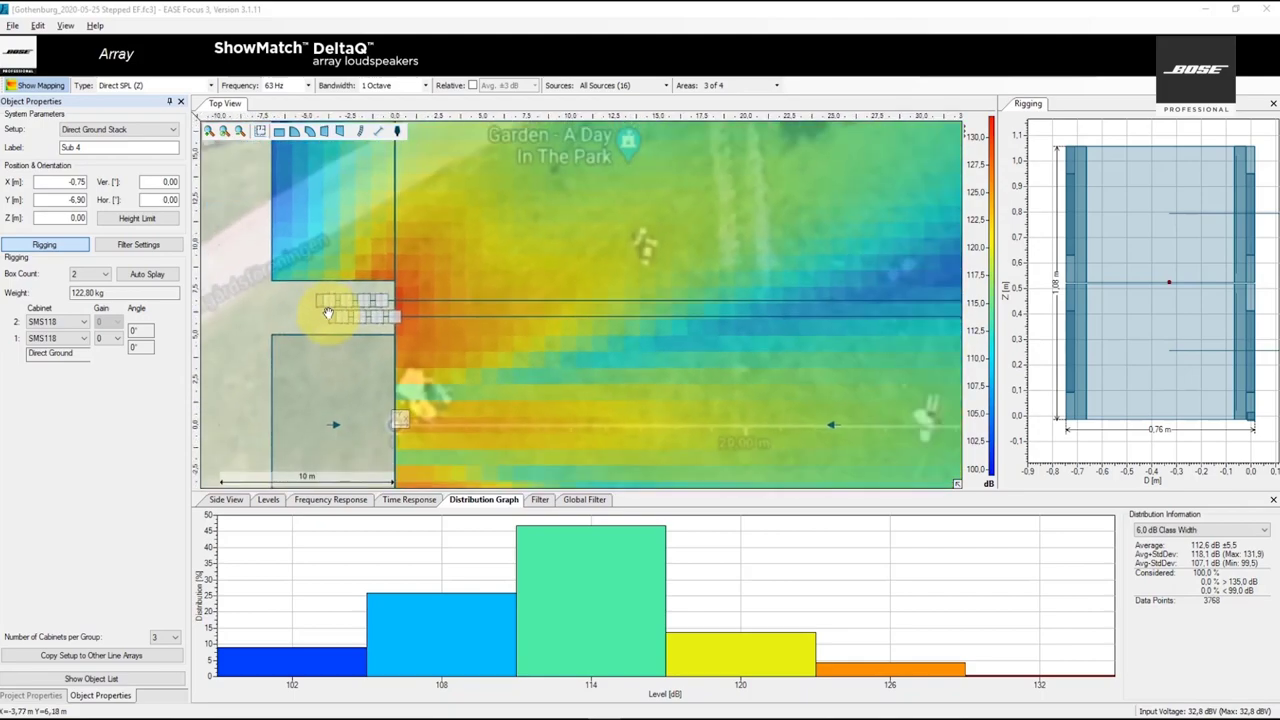
scroll(327, 313, down, 2)
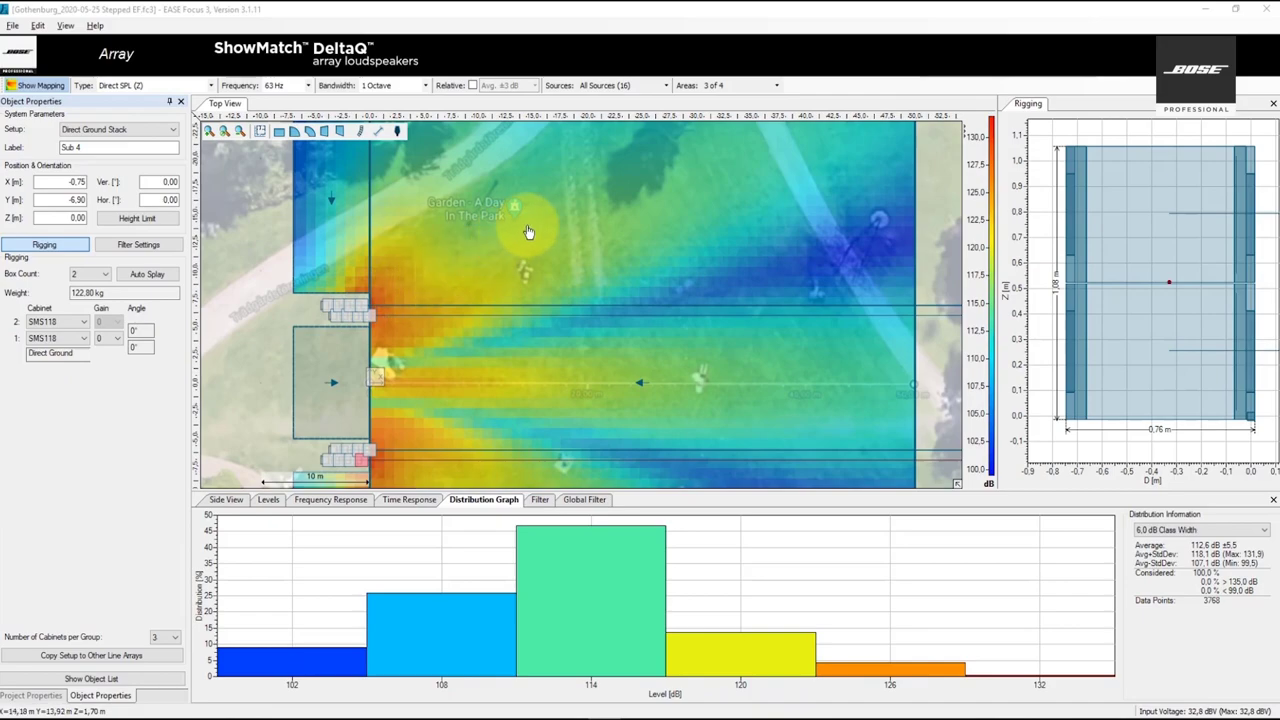
scroll(567, 215, down, 3)
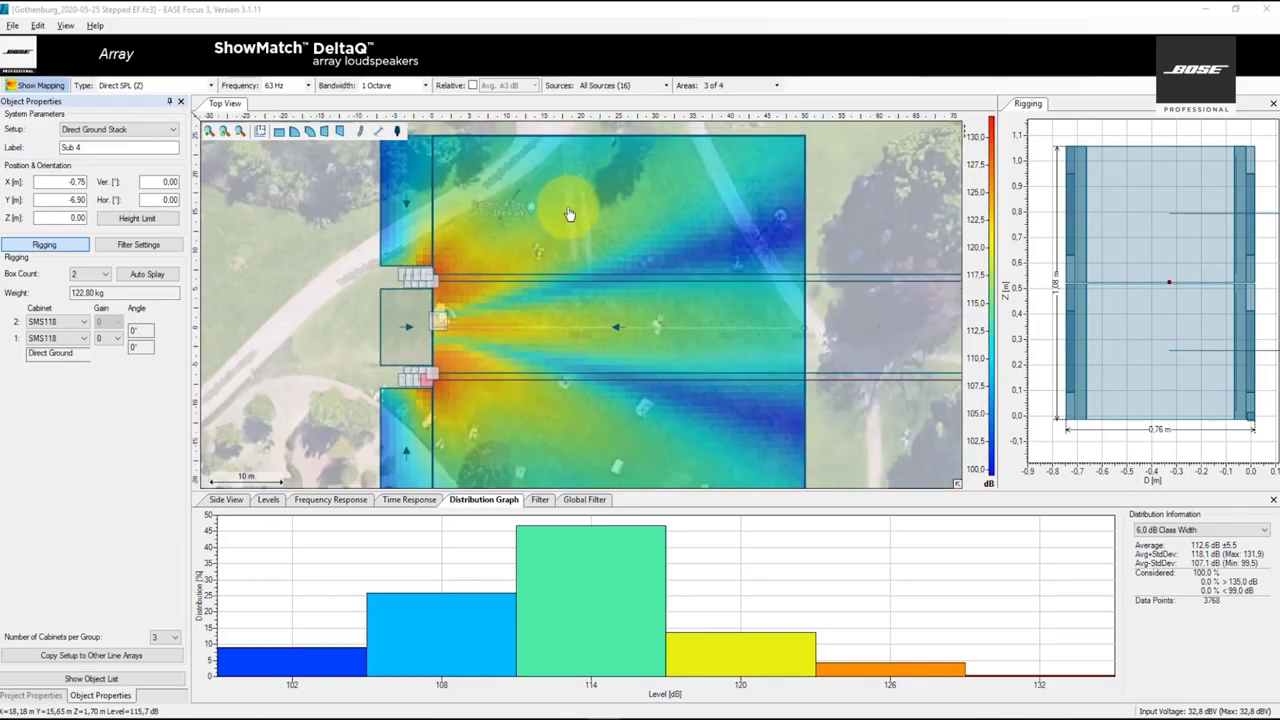
scroll(567, 215, down, 1)
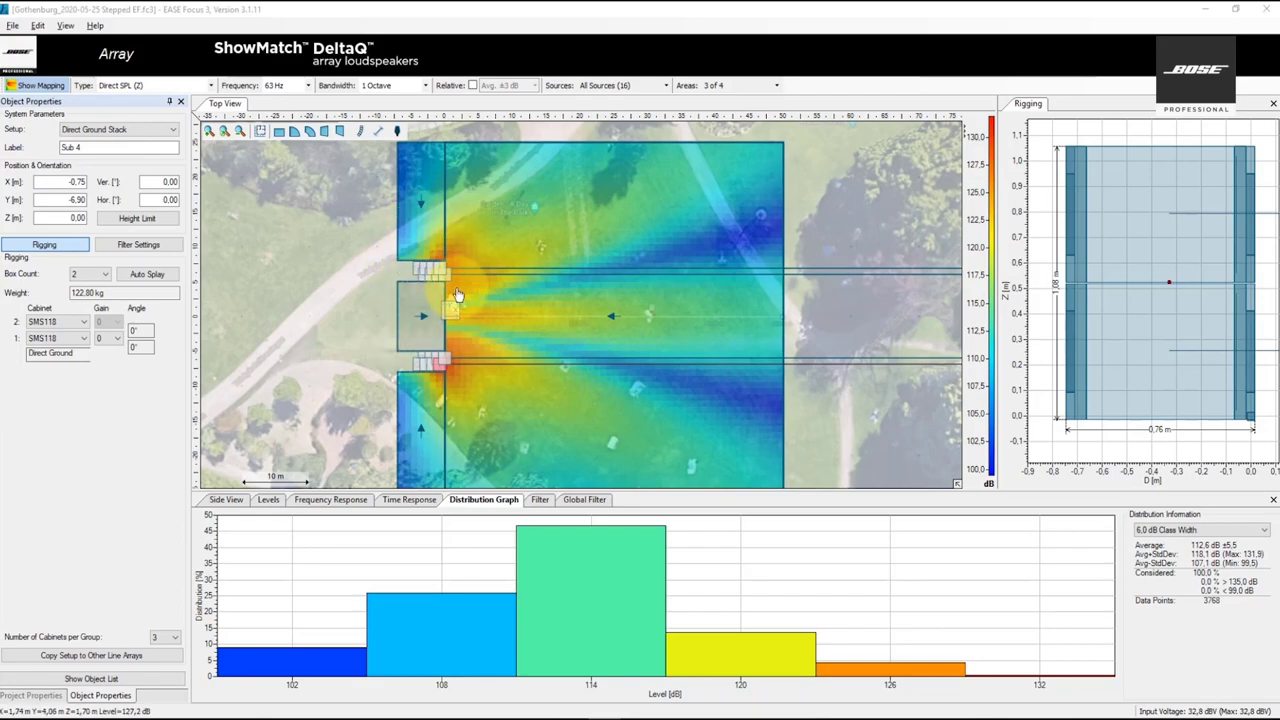
mouse_move(457, 295)
mouse_down()
mouse_move(471, 271)
mouse_move(530, 263)
mouse_move(645, 272)
mouse_move(462, 290)
mouse_up()
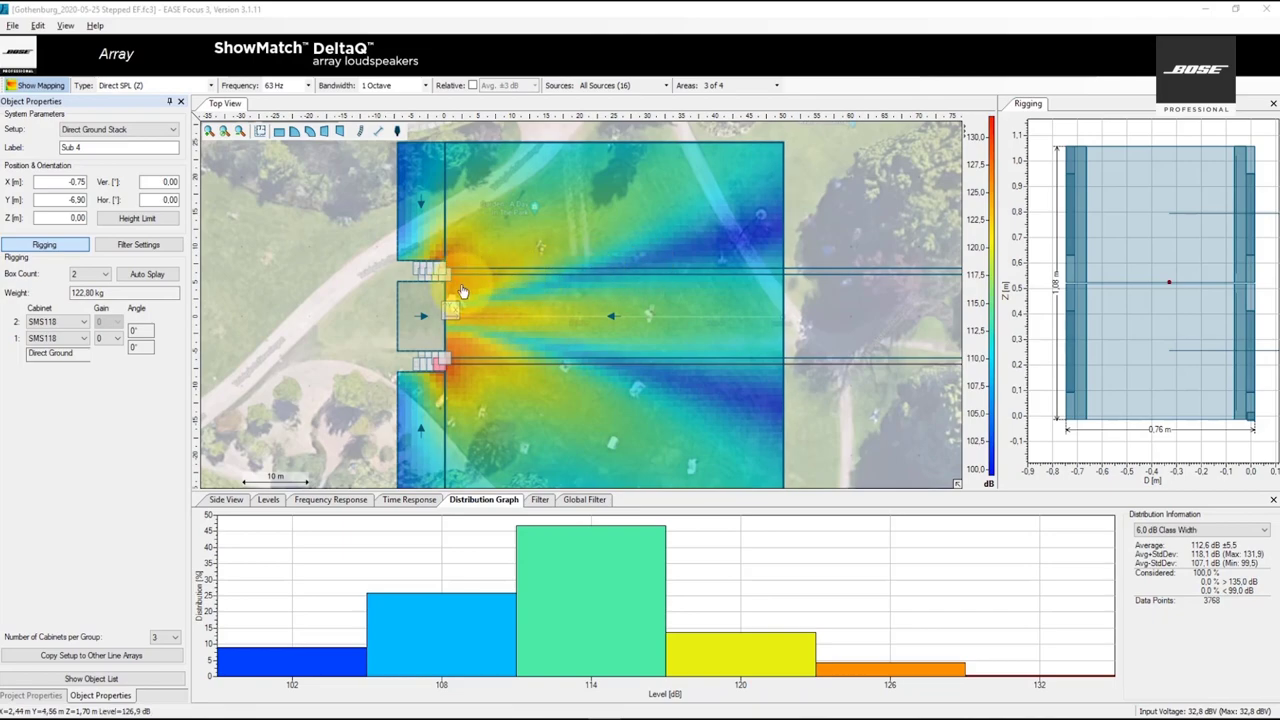
click(586, 580)
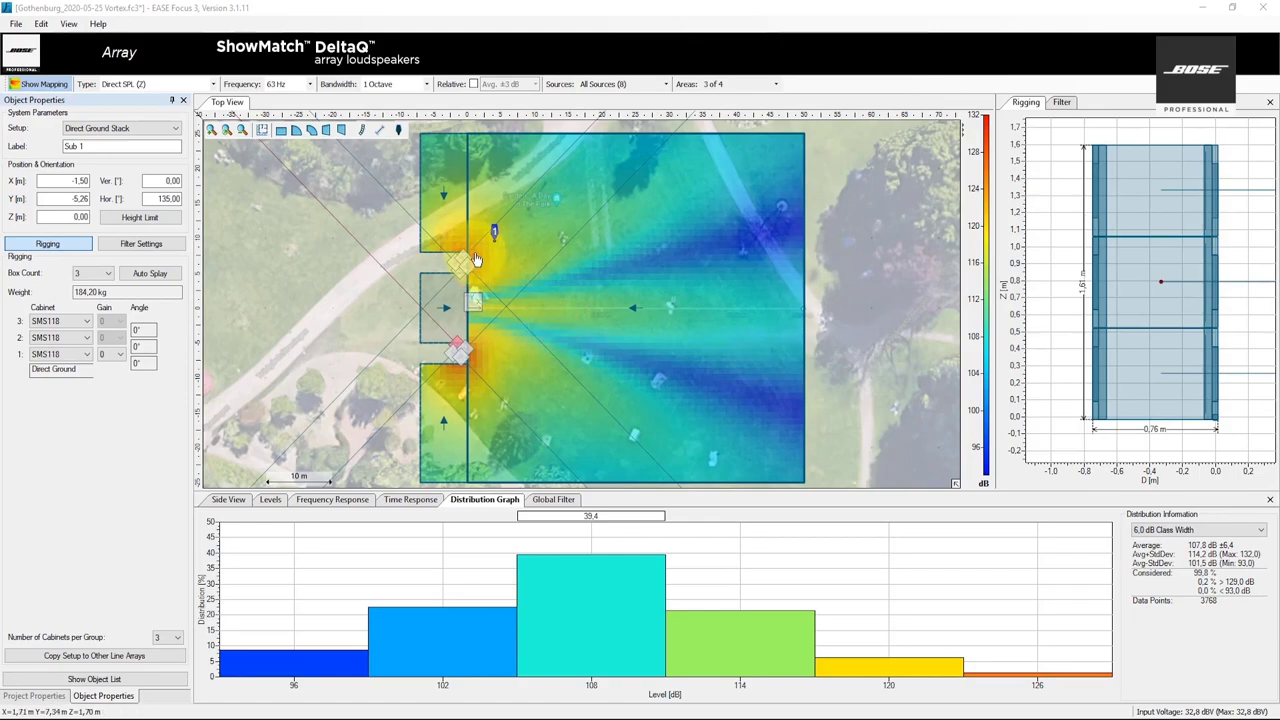
- Zoom in and select the lower stack to check its position and angle
scroll(465, 258, up, 2)
scroll(465, 258, up, 6)
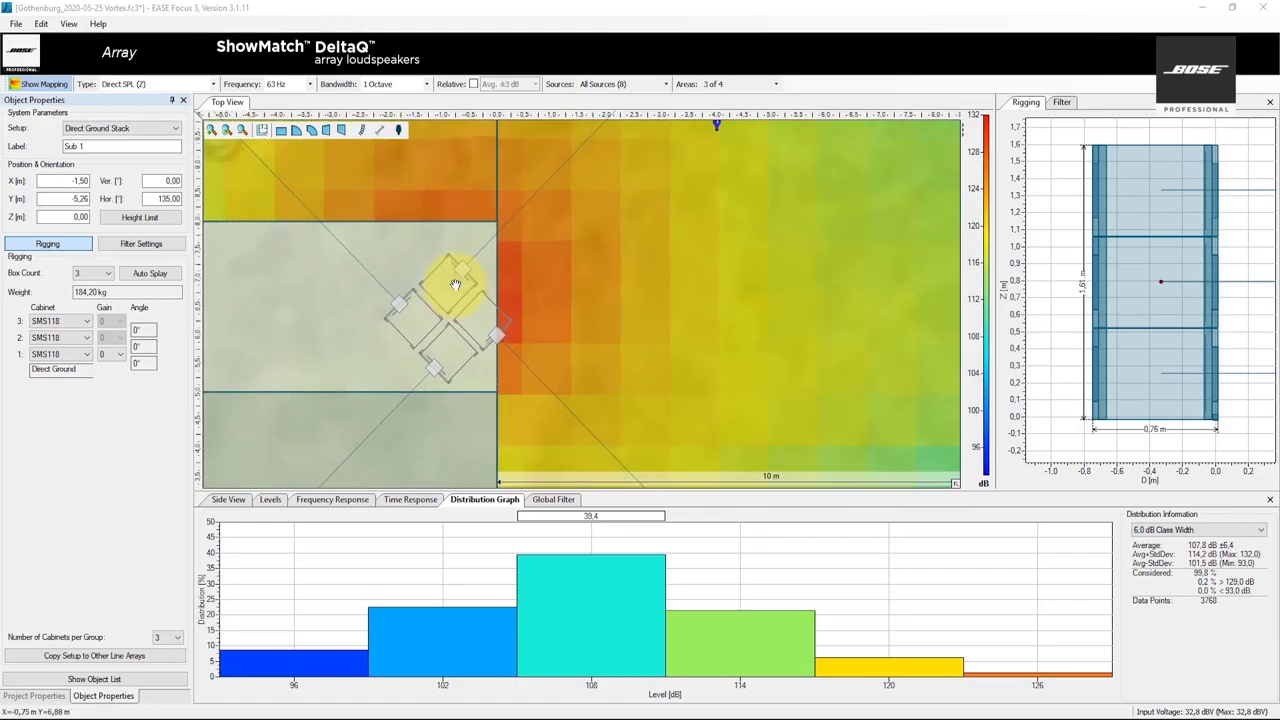
scroll(455, 285, up, 1)
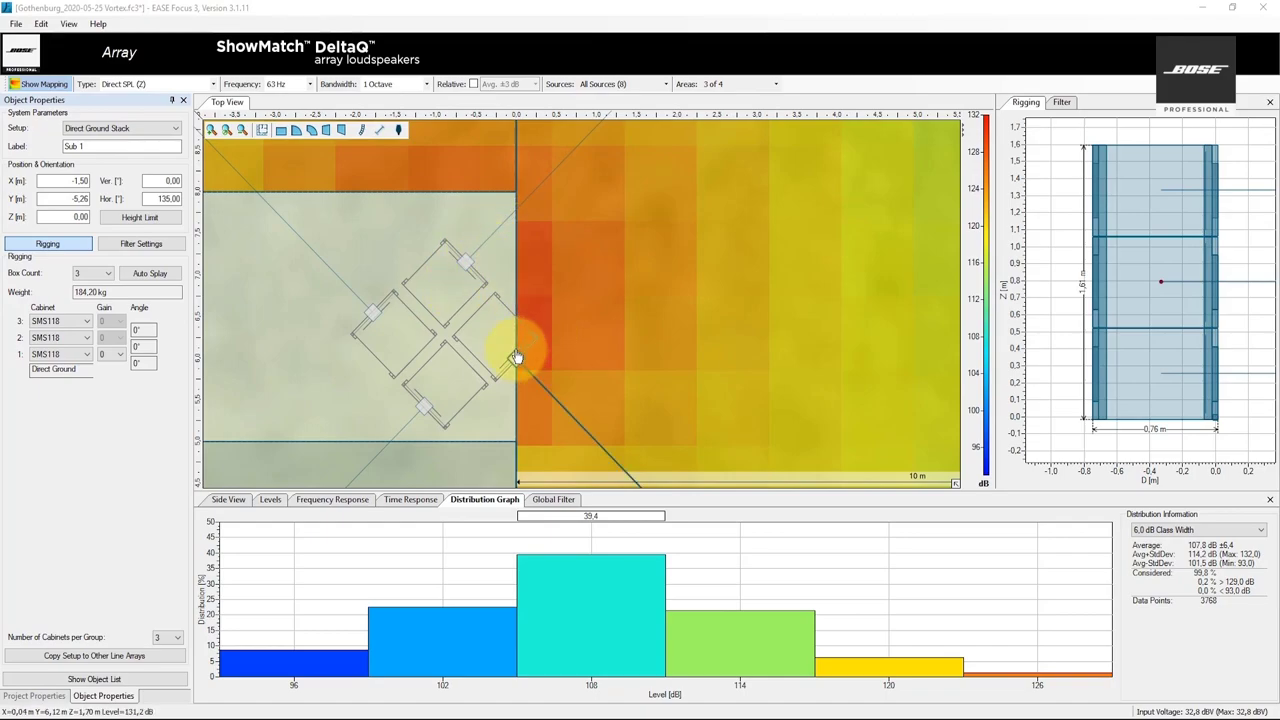
click(425, 411)
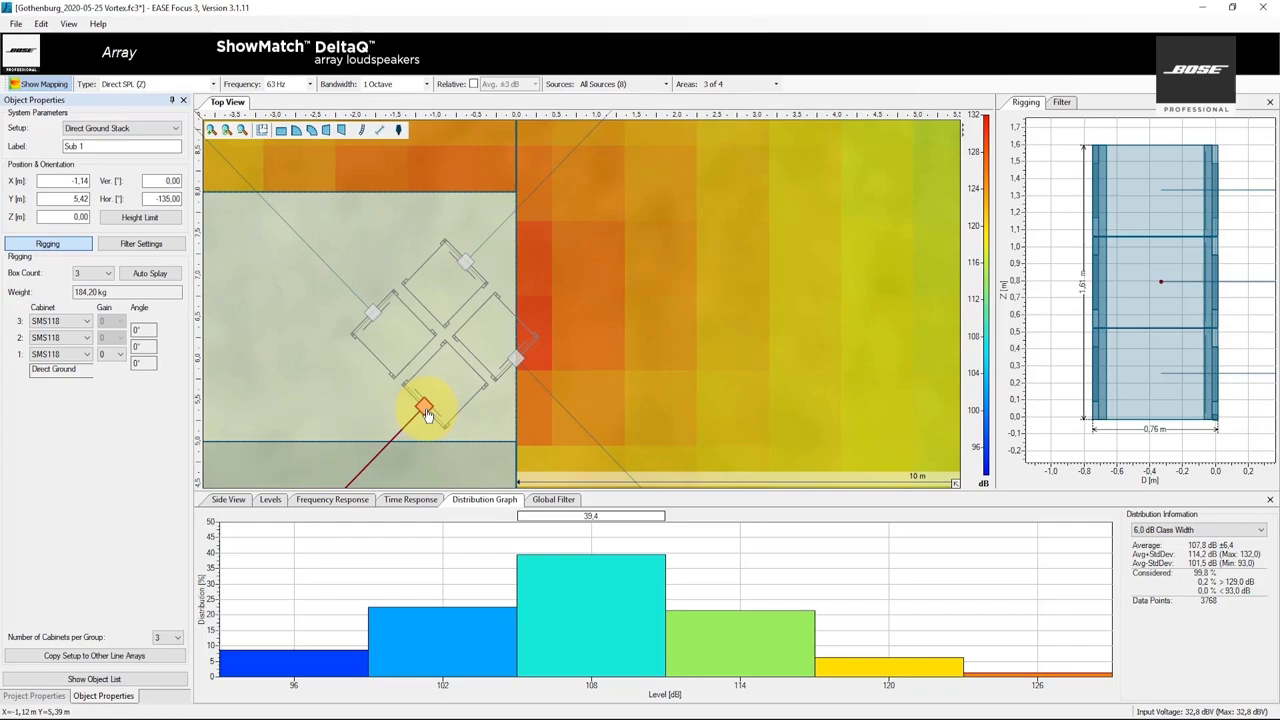
- Shift the '1' marker slightly left and zoom out to show the full Vortex SPL map
scroll(425, 411, down, 5)
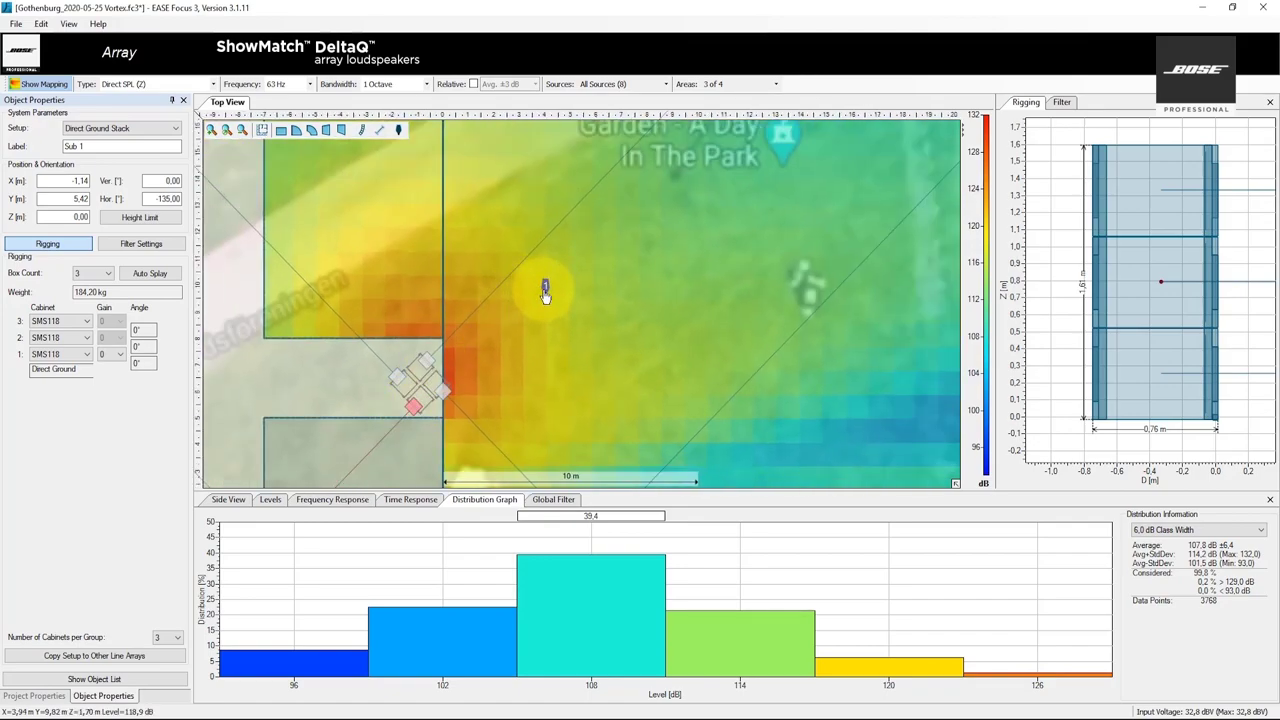
drag(545, 290, 529, 288)
scroll(348, 385, down, 1)
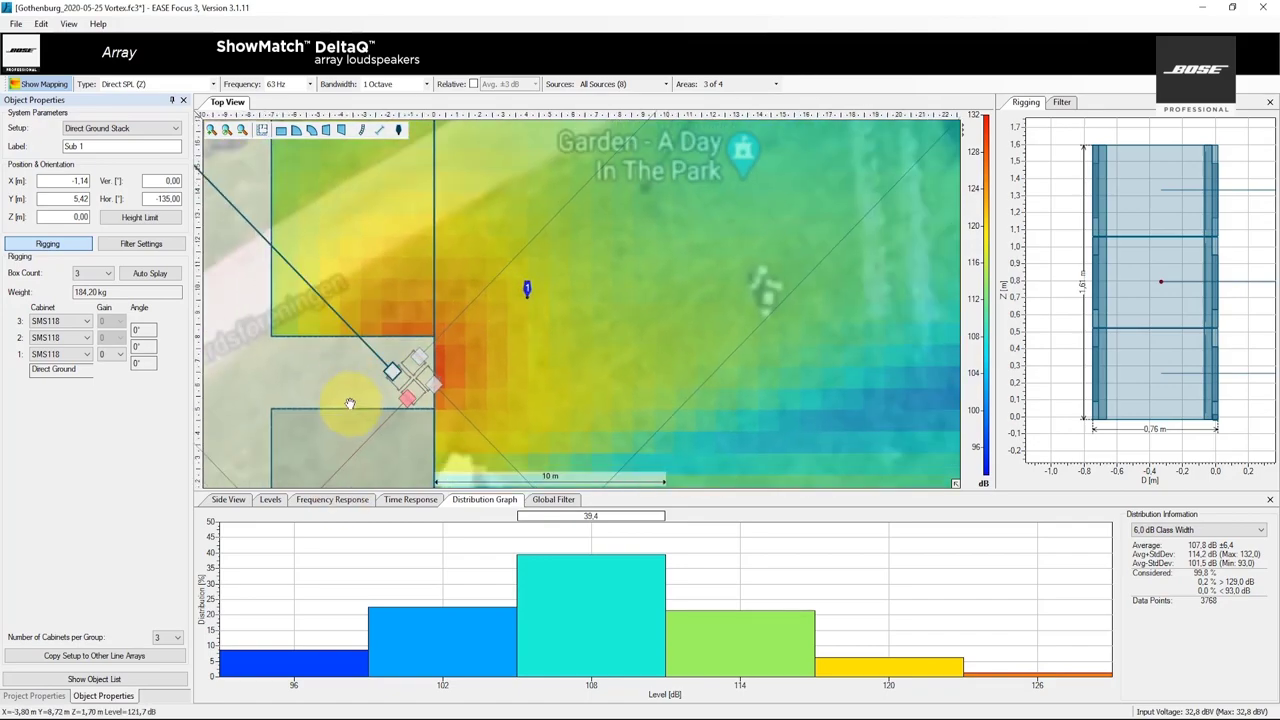
scroll(340, 318, down, 1)
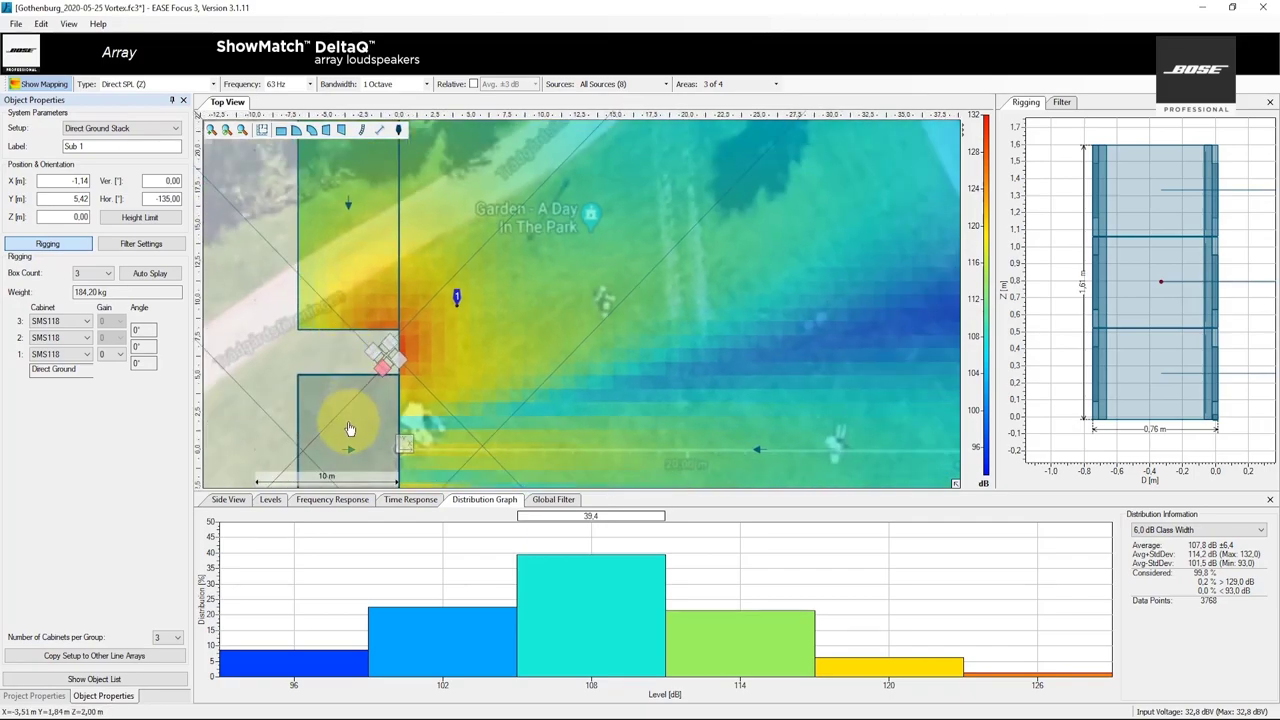
scroll(440, 300, down, 3)
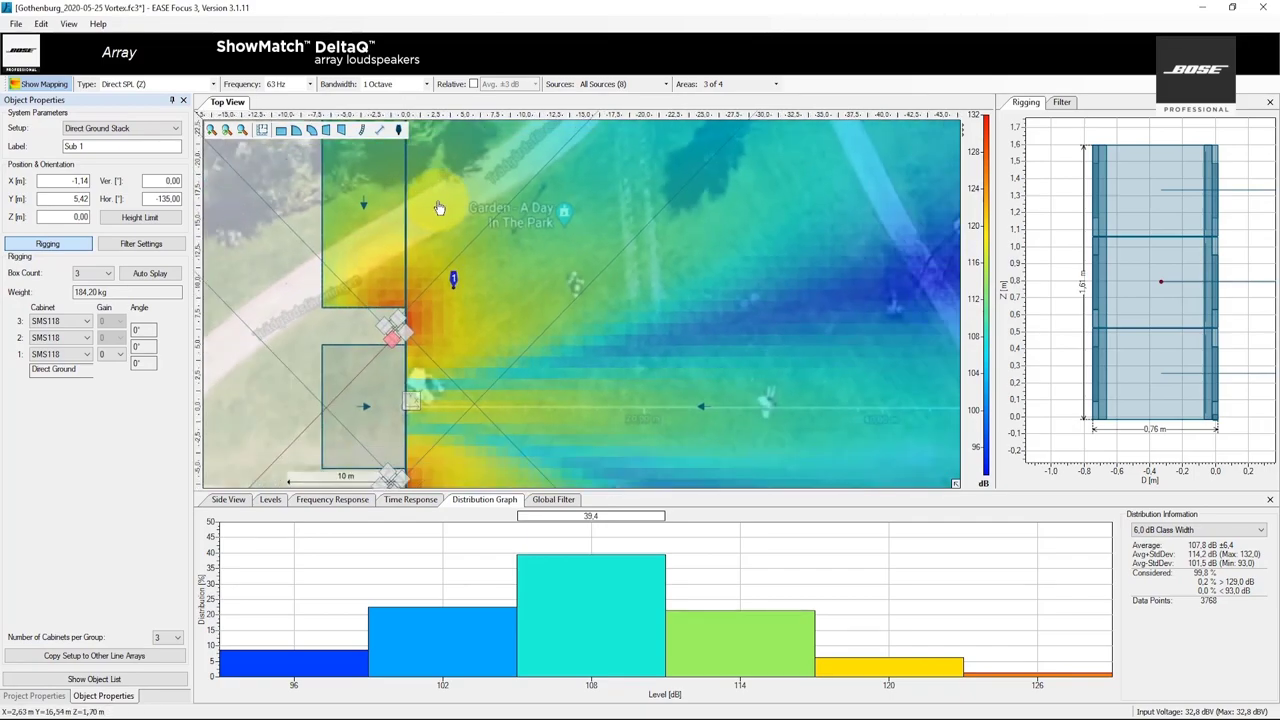
scroll(623, 200, down, 3)
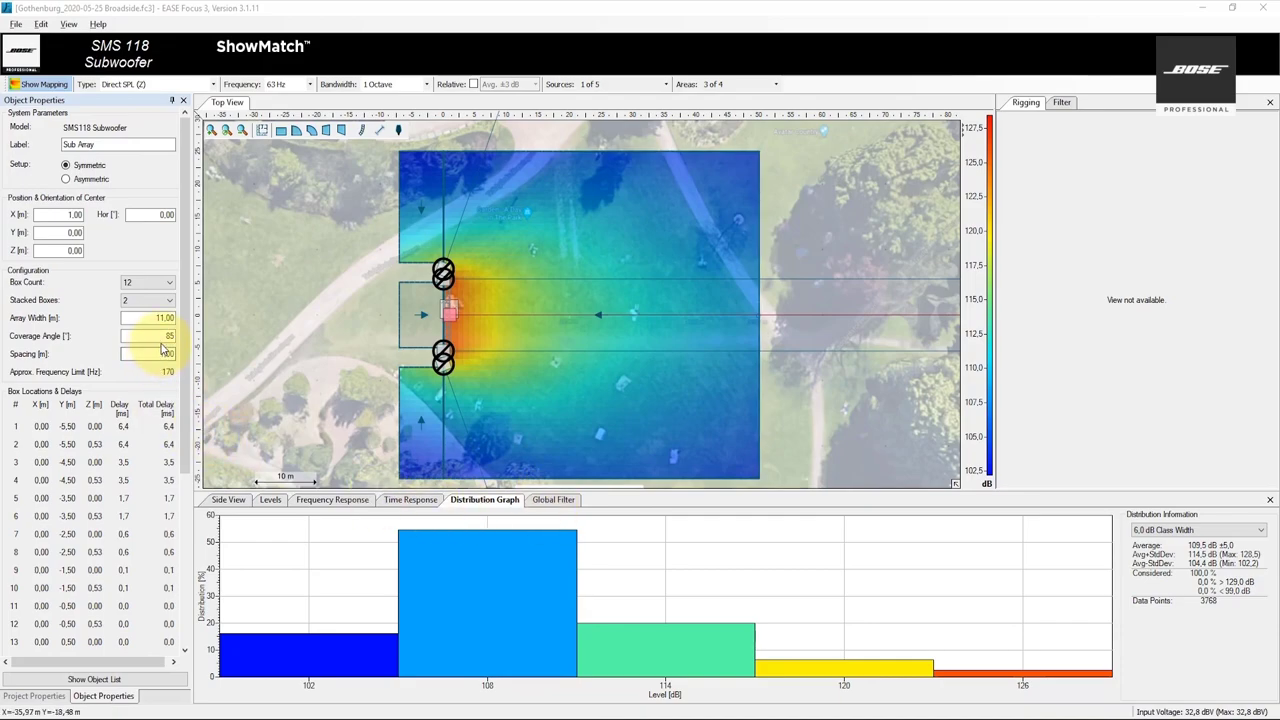
- Read the Broadside array's 108 dB class share of 54.6% at 63 Hz
click(515, 585)
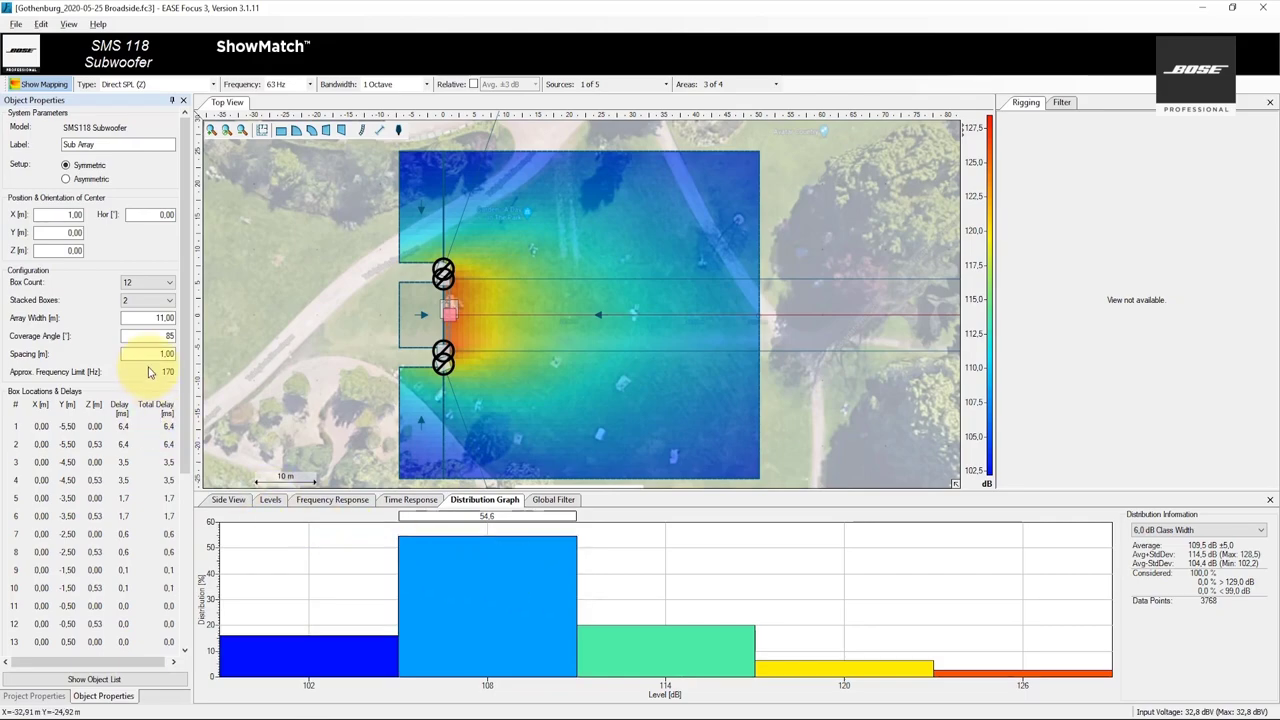
- Try coverage angles of 110° and then 130° on the broadside sub array
double_click(164, 337)
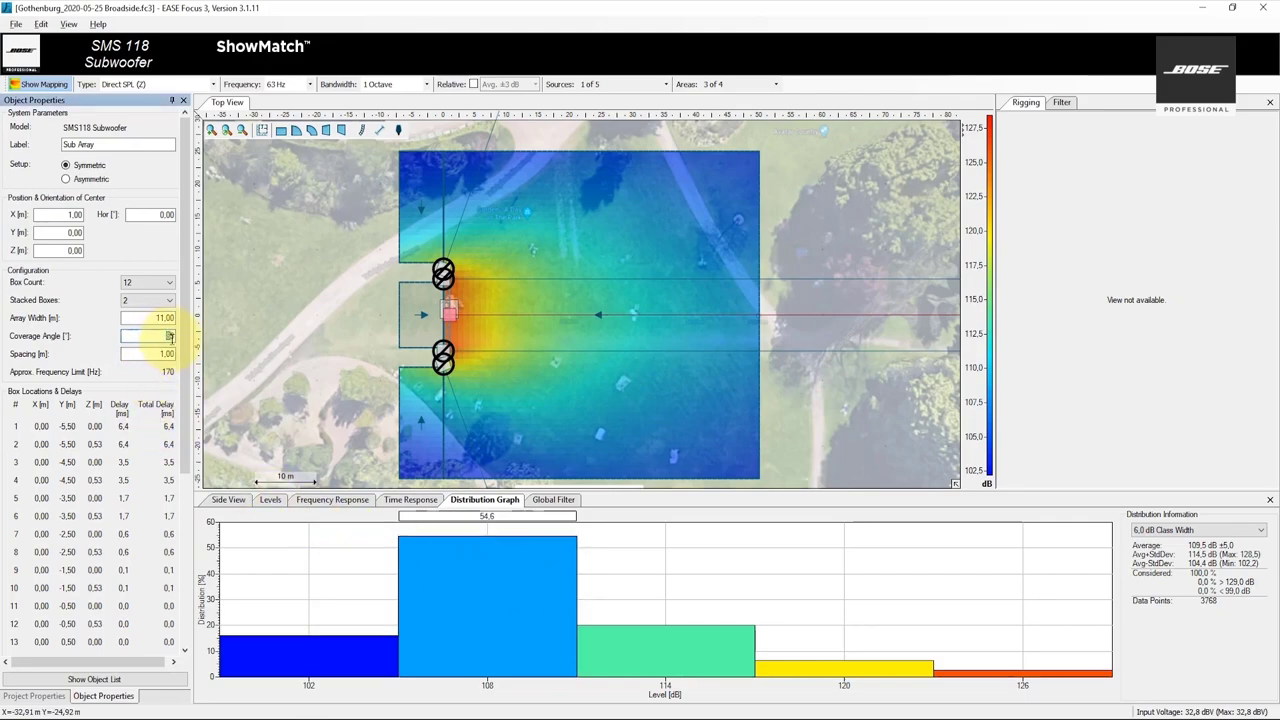
text(110)
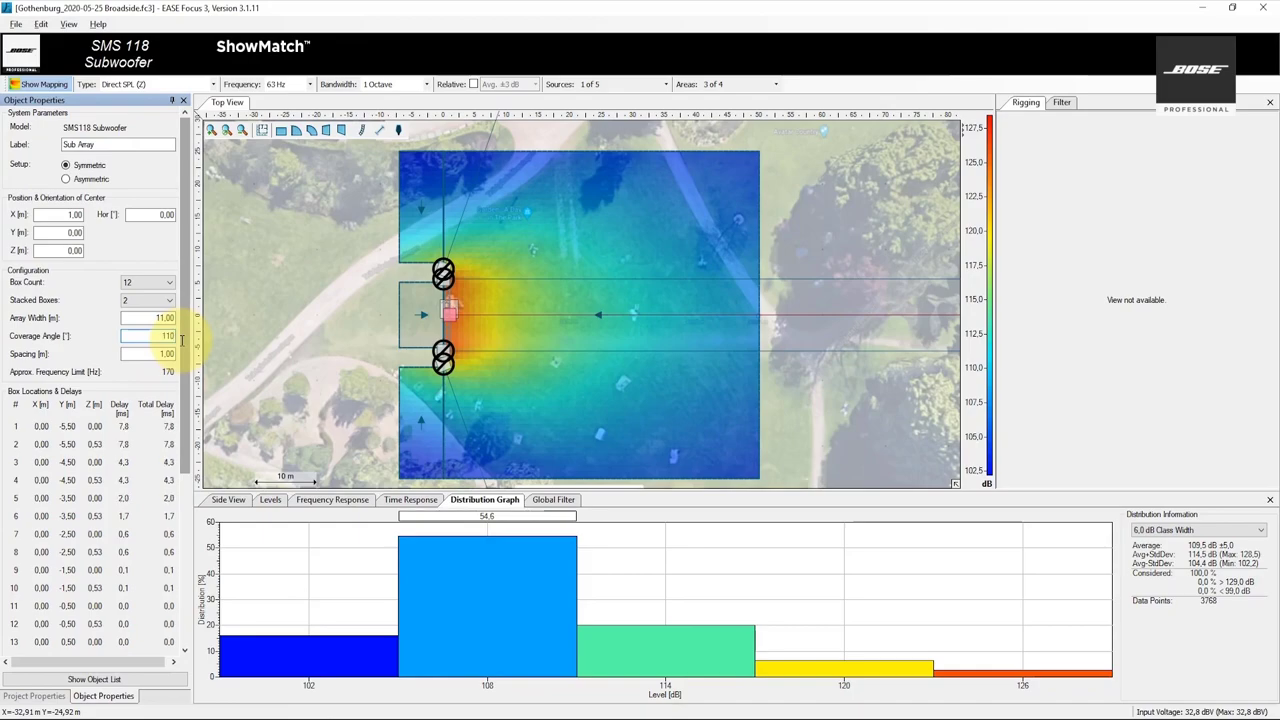
key(Return)
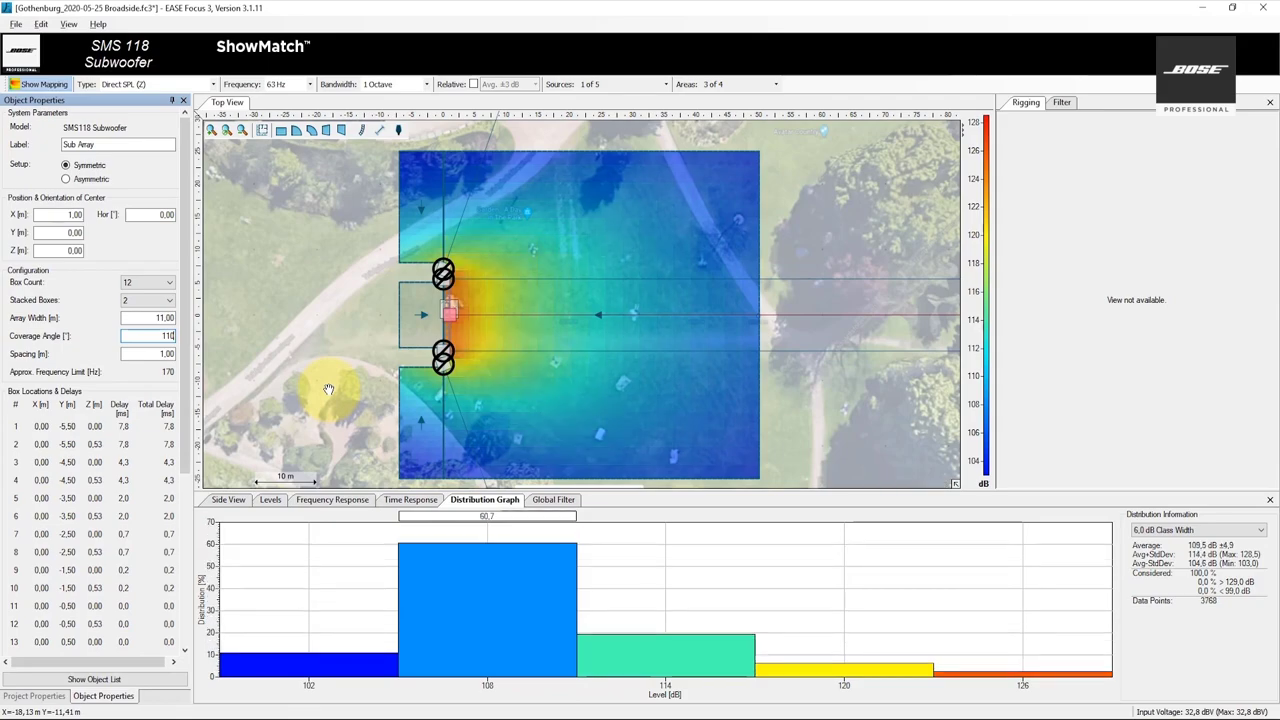
double_click(145, 336)
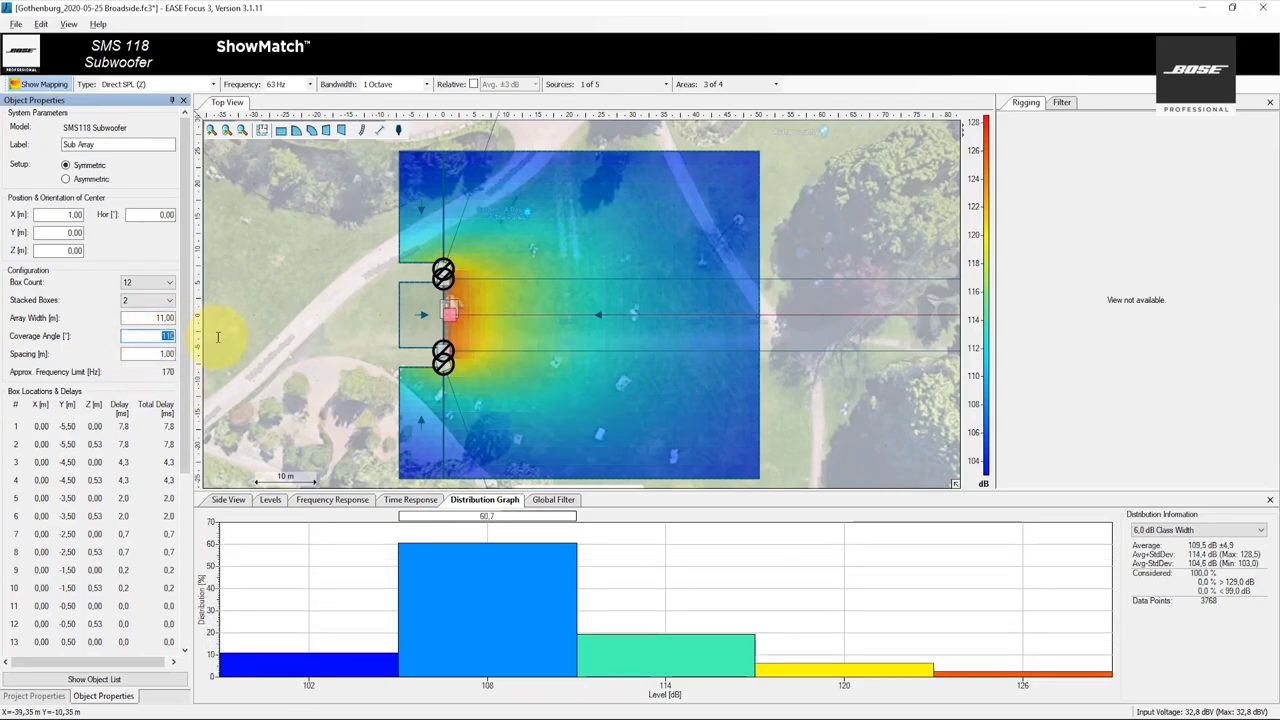
text(130)
key(Return)
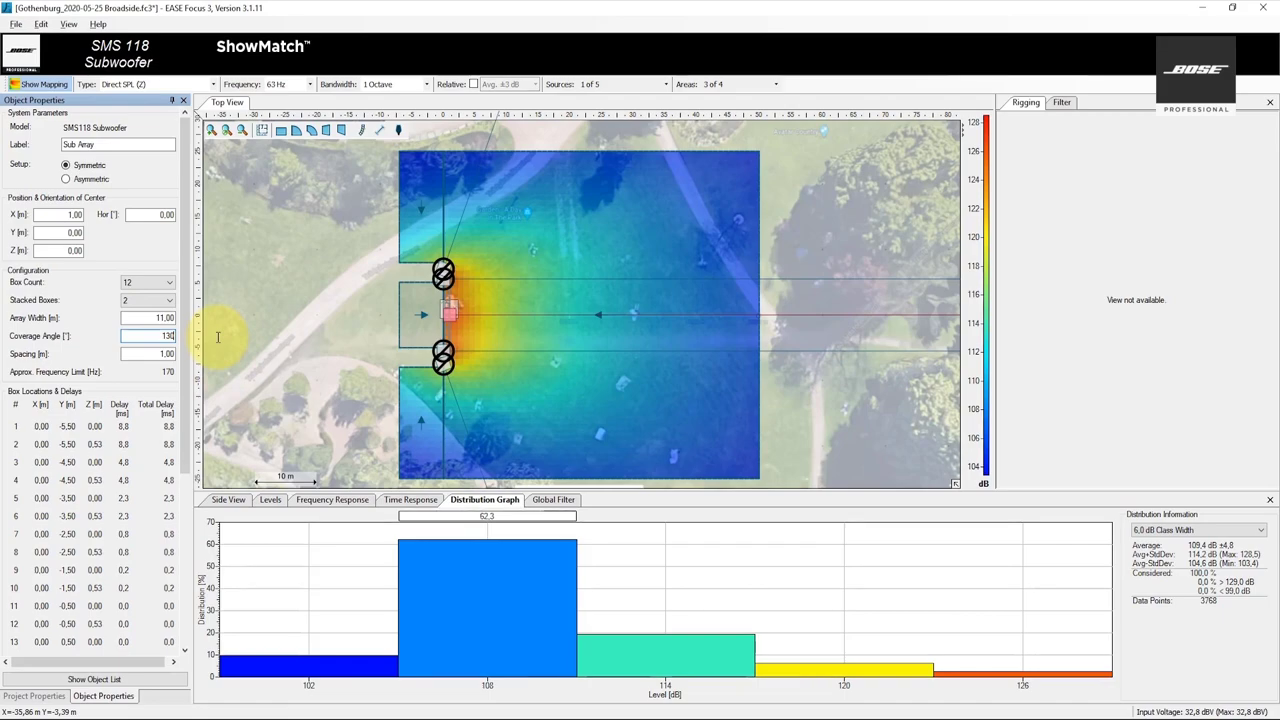
- Try a 150° coverage angle, then revert to 130° (62.3% at 108 dB)
double_click(160, 337)
text(150)
key(Return)
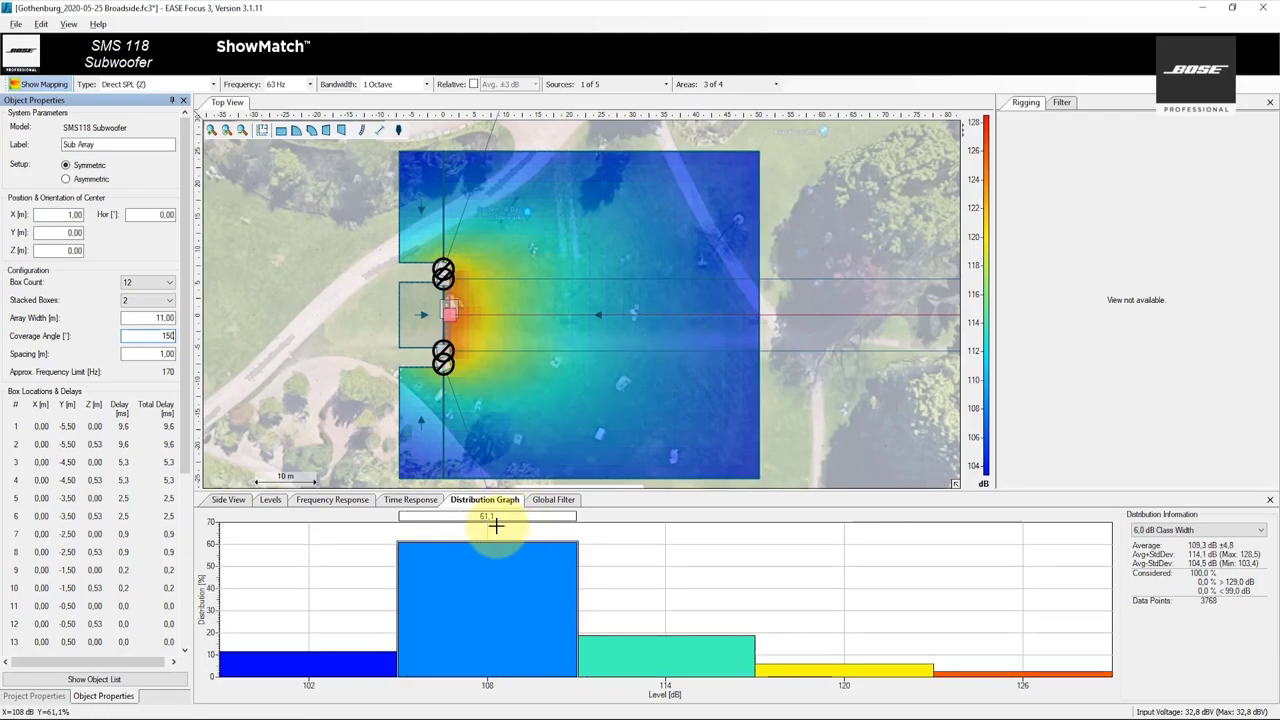
double_click(164, 336)
text(130)
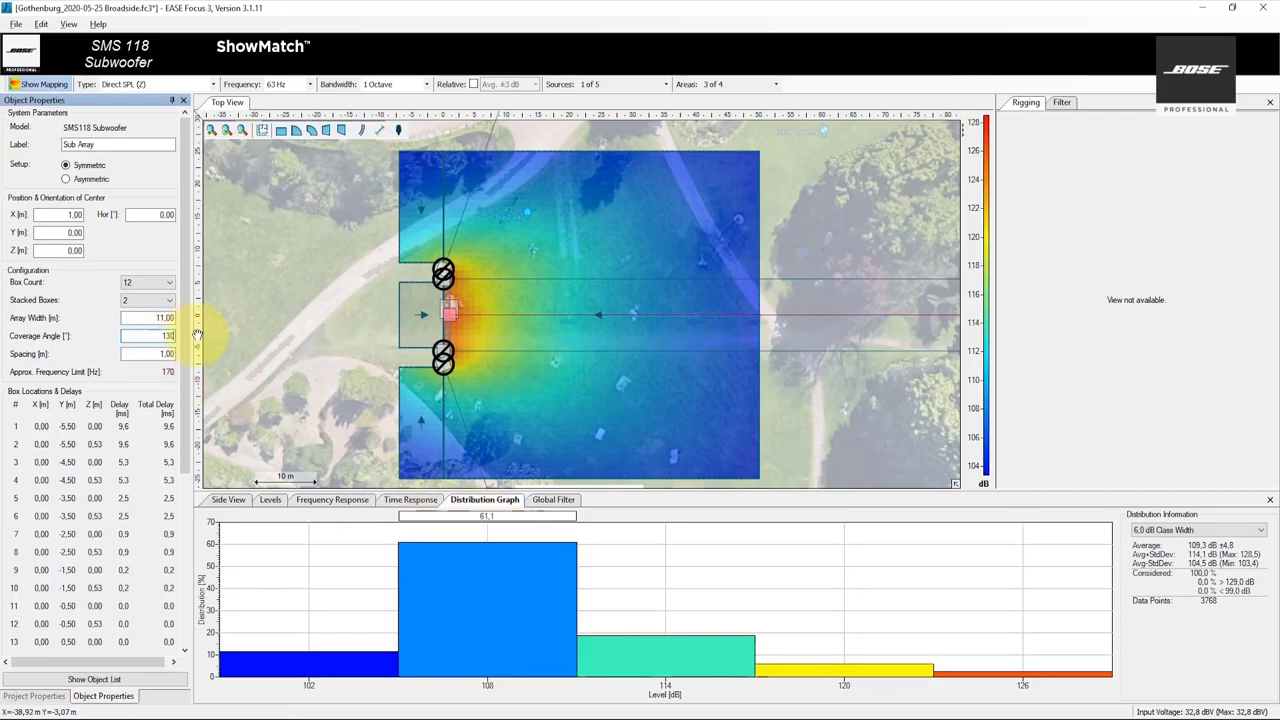
key(Return)
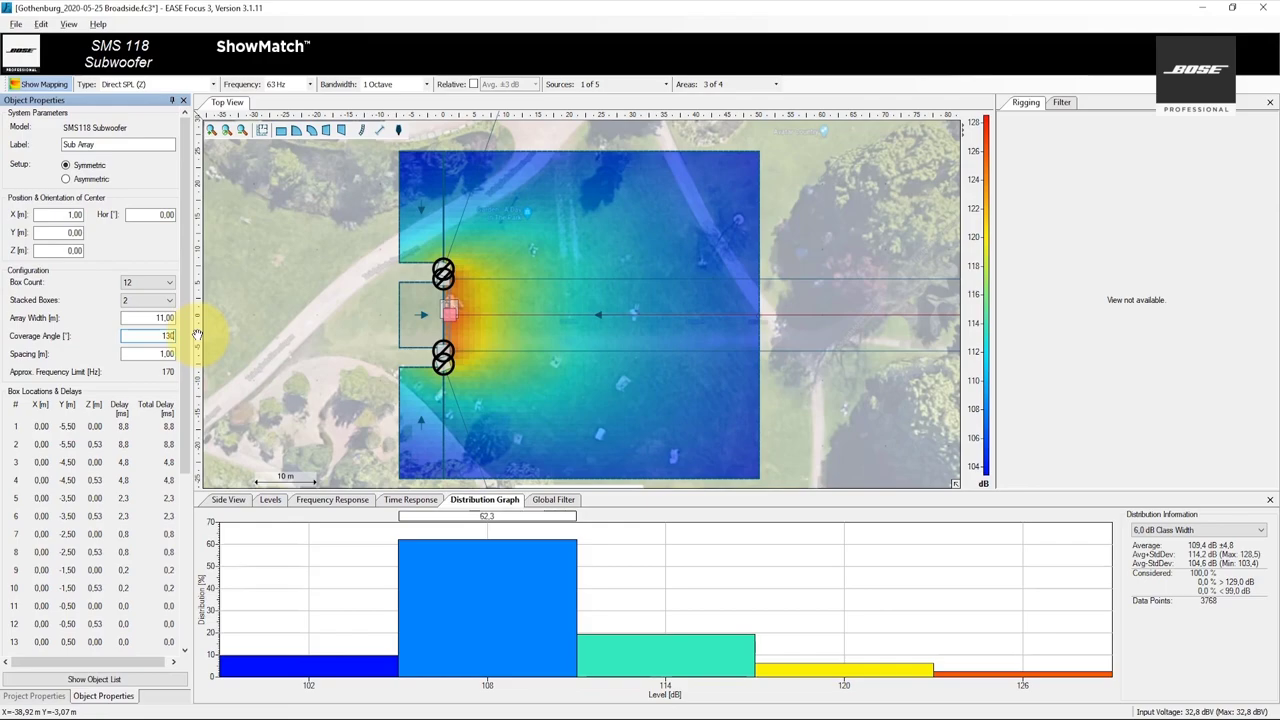
click(152, 354)
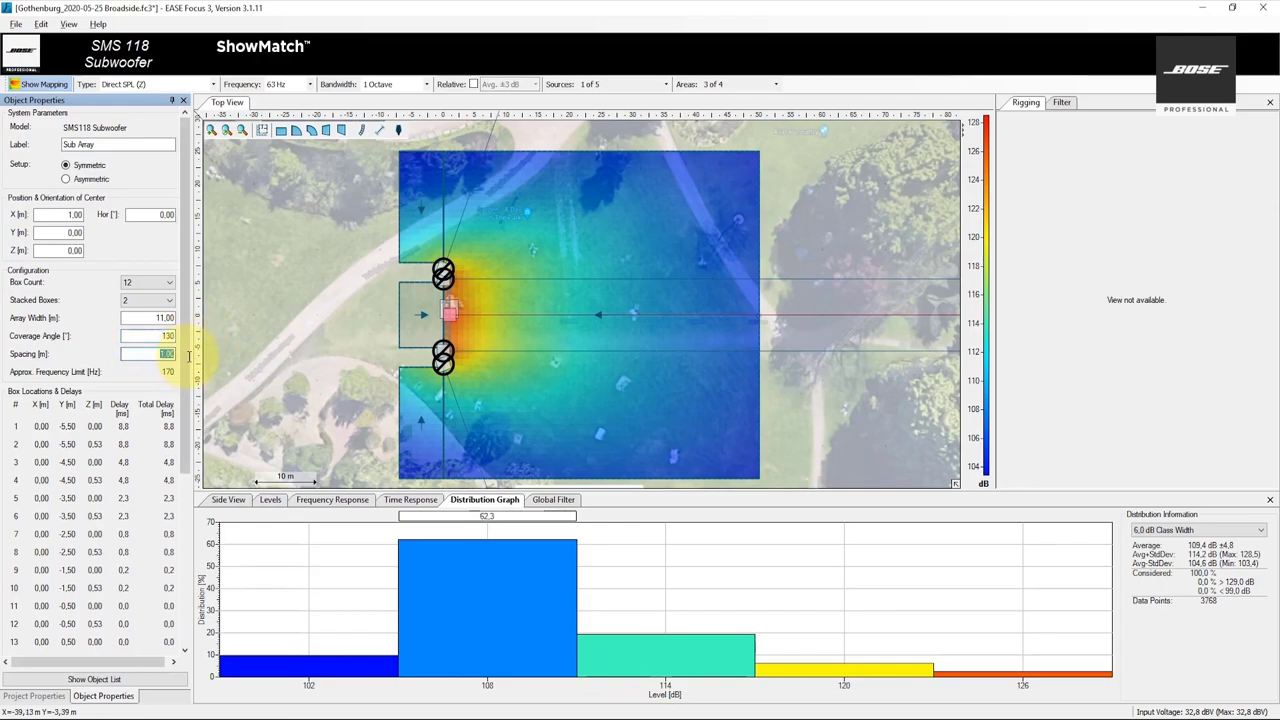
- Tighten box spacing to 0.90 m for a 9.90 m array width, then select Audience Zone 2
double_click(164, 354)
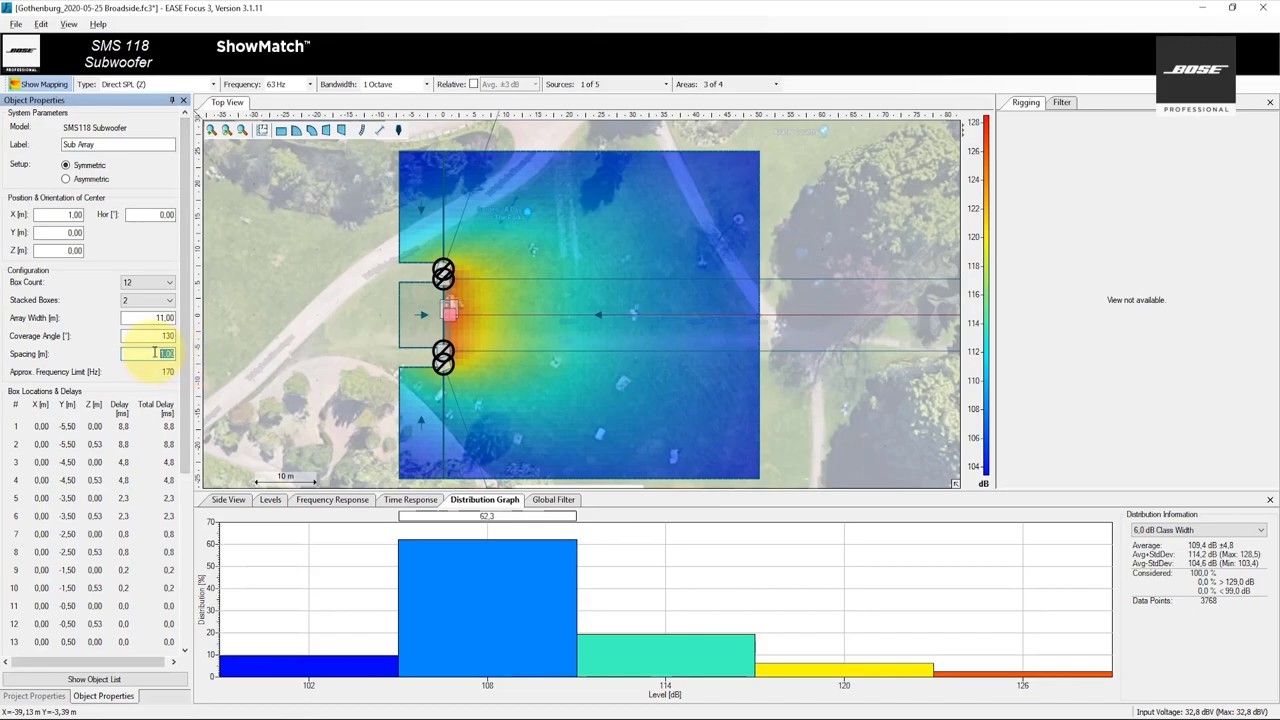
text(,5)
key(Return)
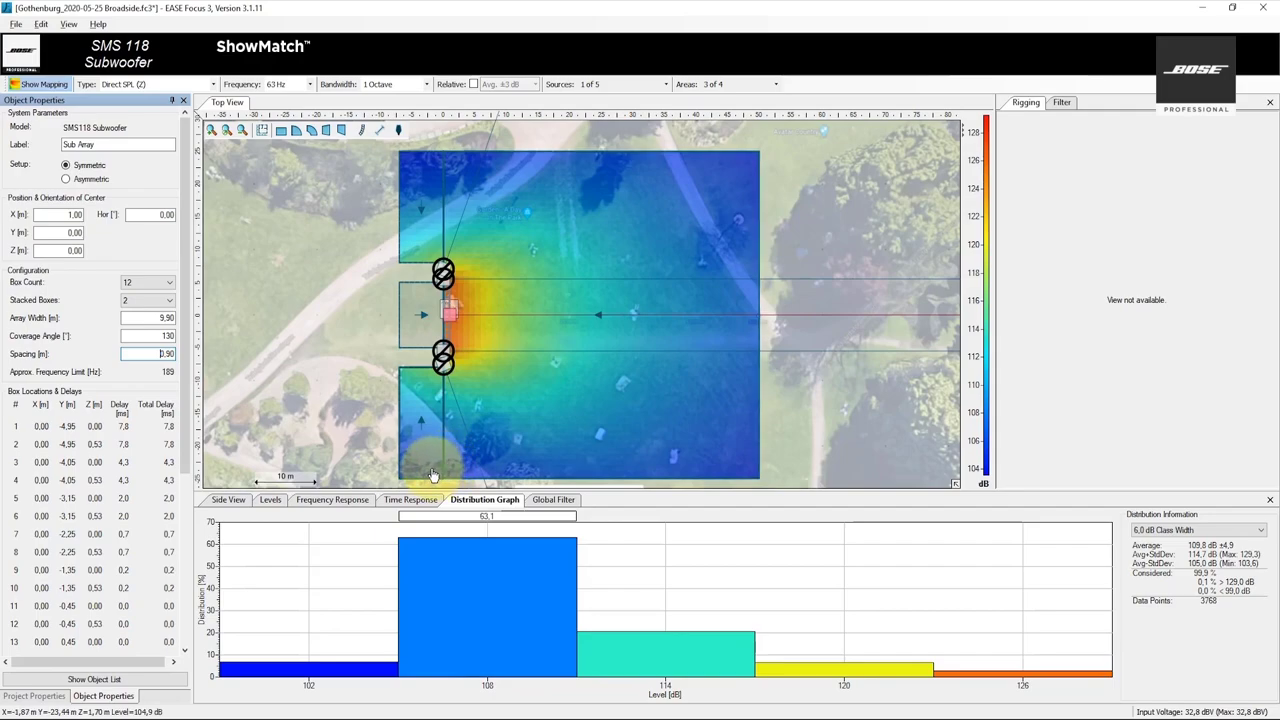
click(433, 474)
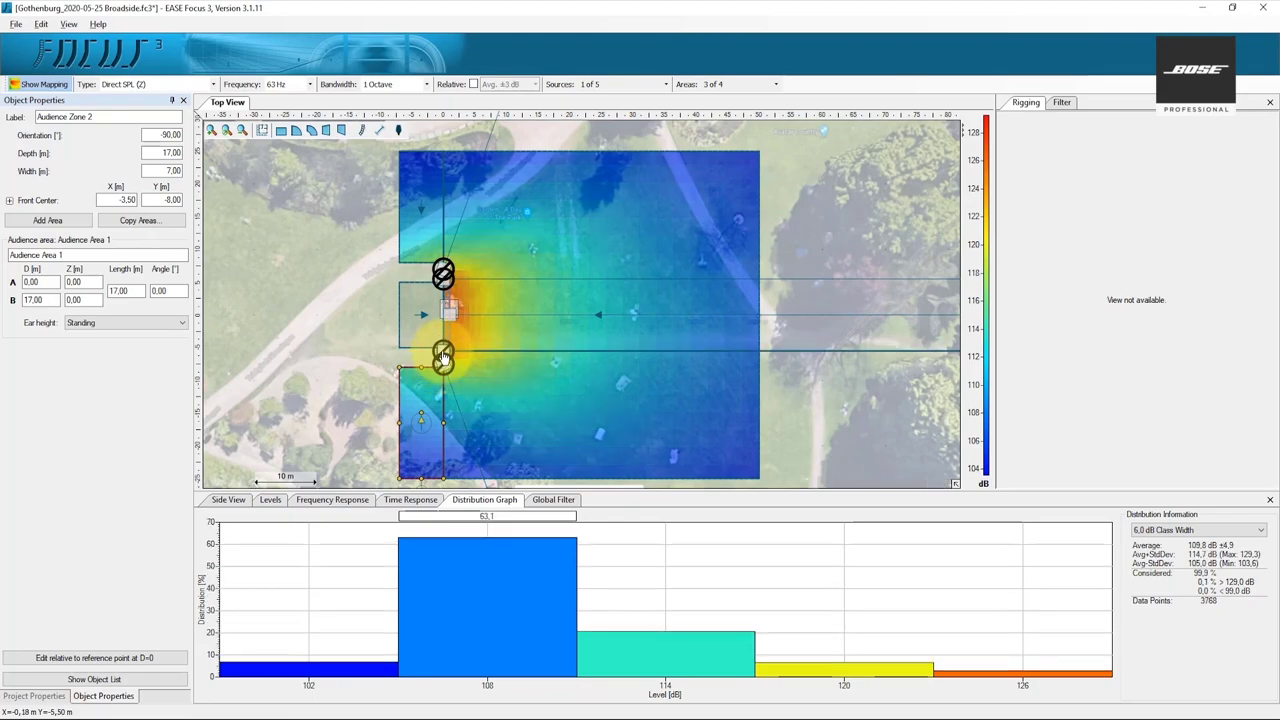
- Deselect Audience Zone 2, zoom in on the subwoofers, and open the Sub Array properties
click(319, 352)
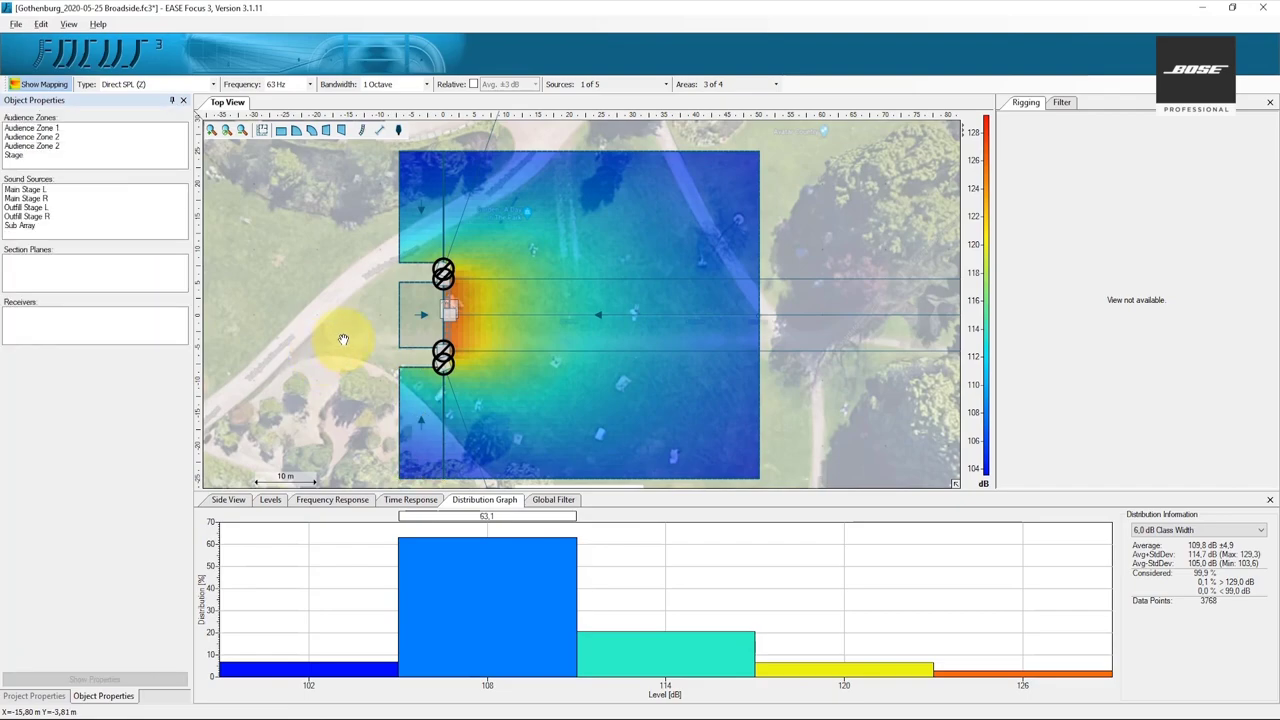
scroll(445, 283, up, 2)
scroll(445, 283, up, 5)
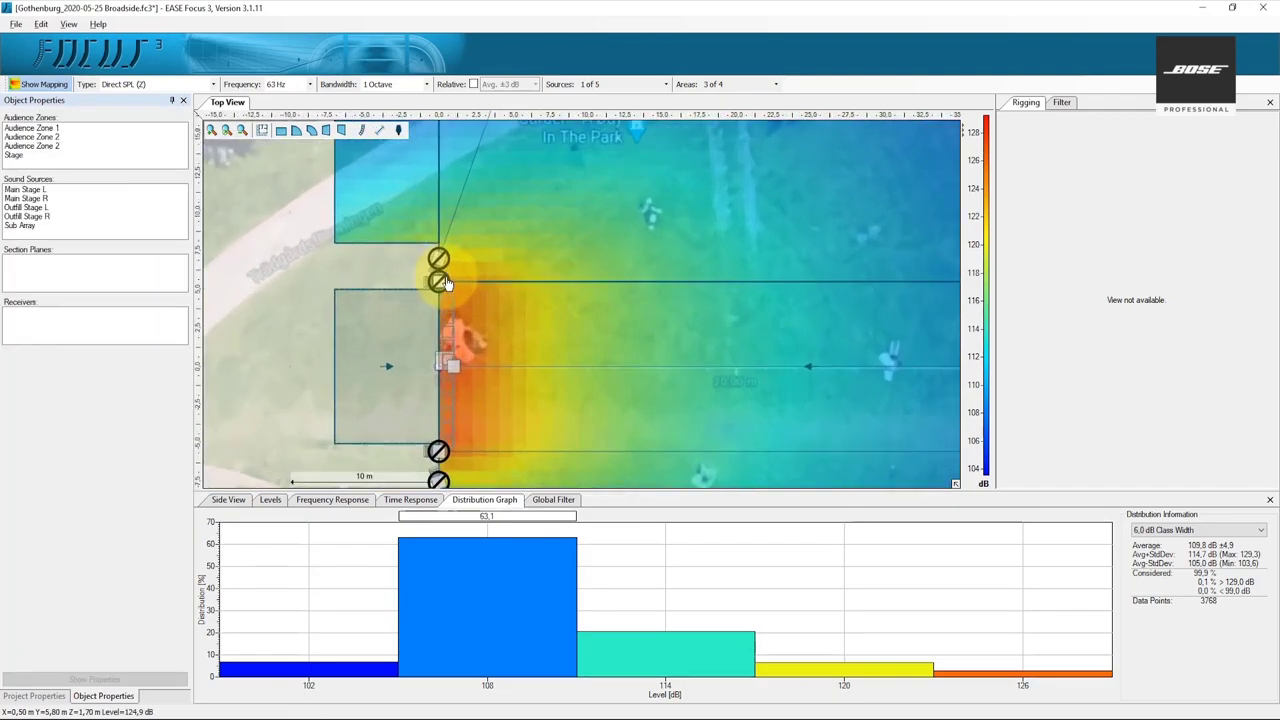
scroll(447, 361, up, 4)
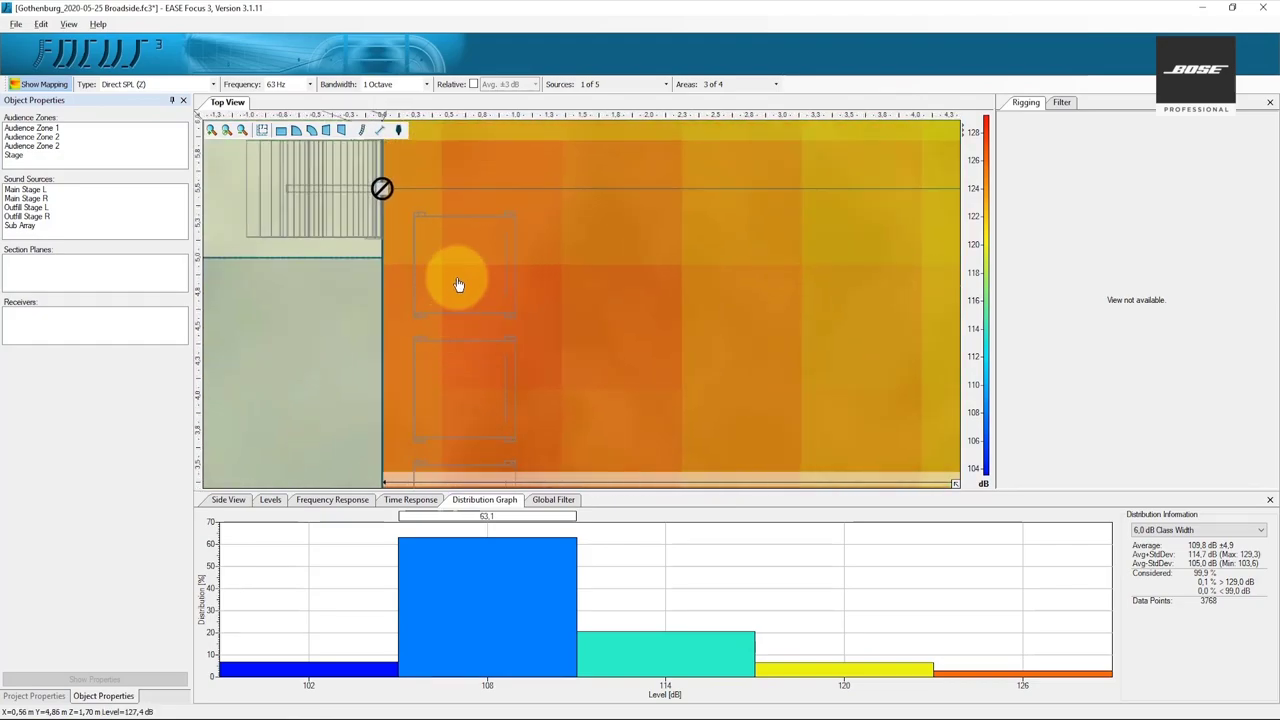
click(30, 227)
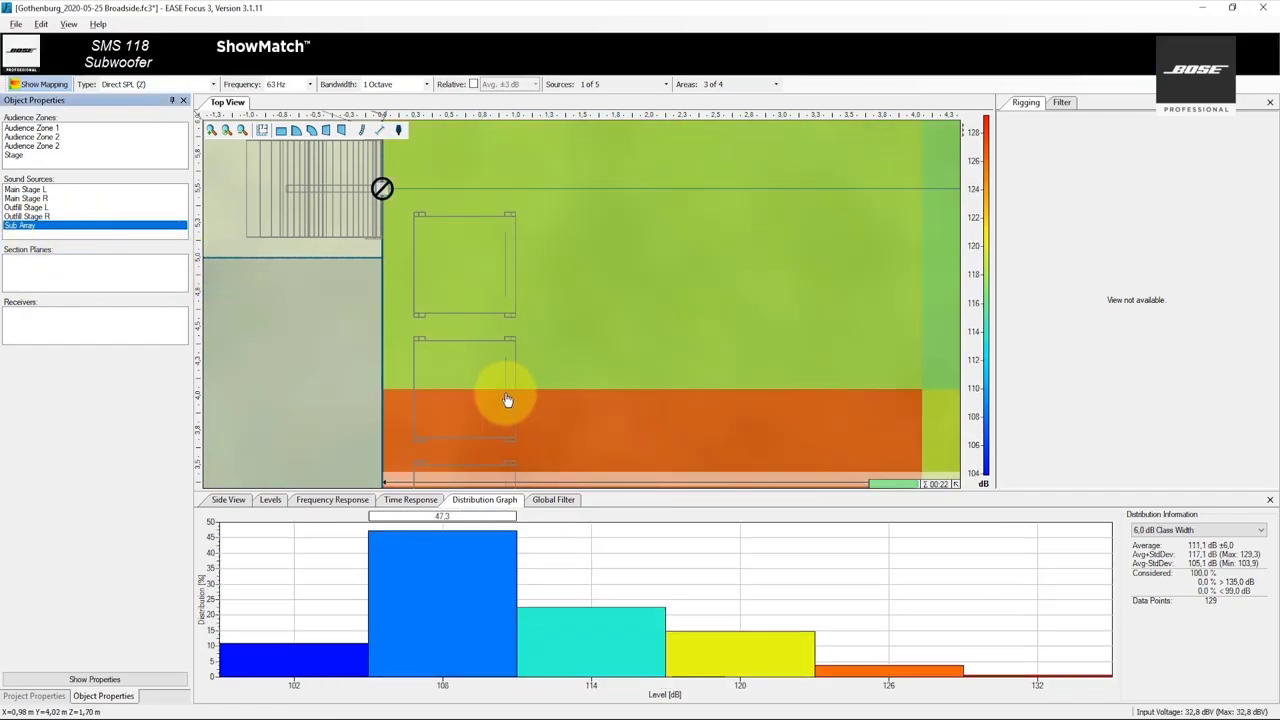
double_click(43, 227)
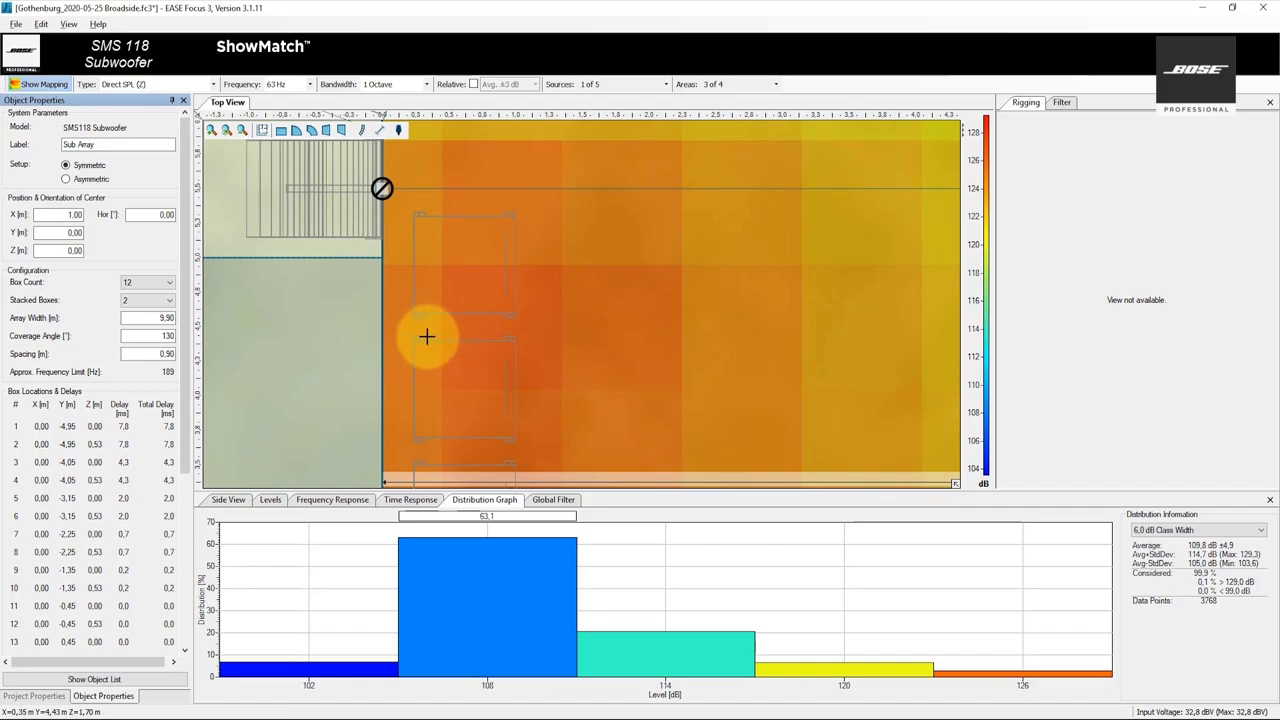
- Measure the distance and delay offset between the sub boxes in Top View, about 0.15 m
drag(426, 341, 426, 313)
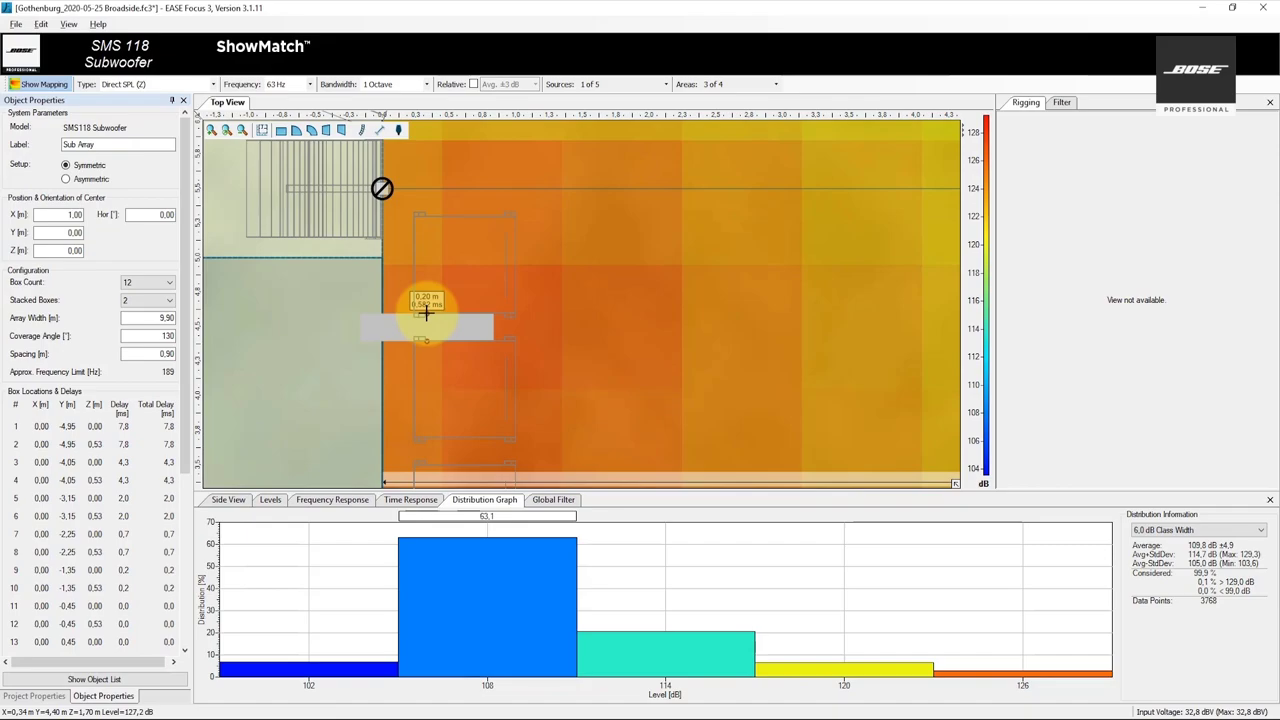
drag(426, 313, 426, 313)
drag(426, 313, 426, 319)
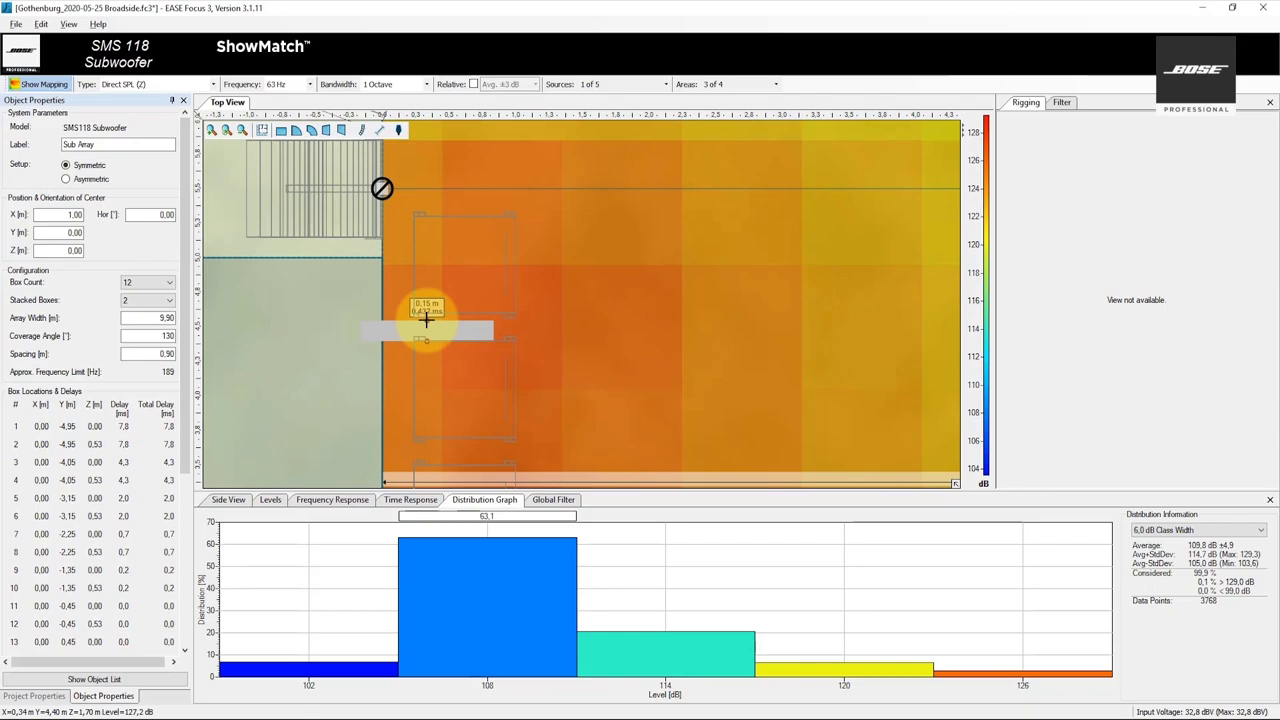
drag(426, 319, 424, 315)
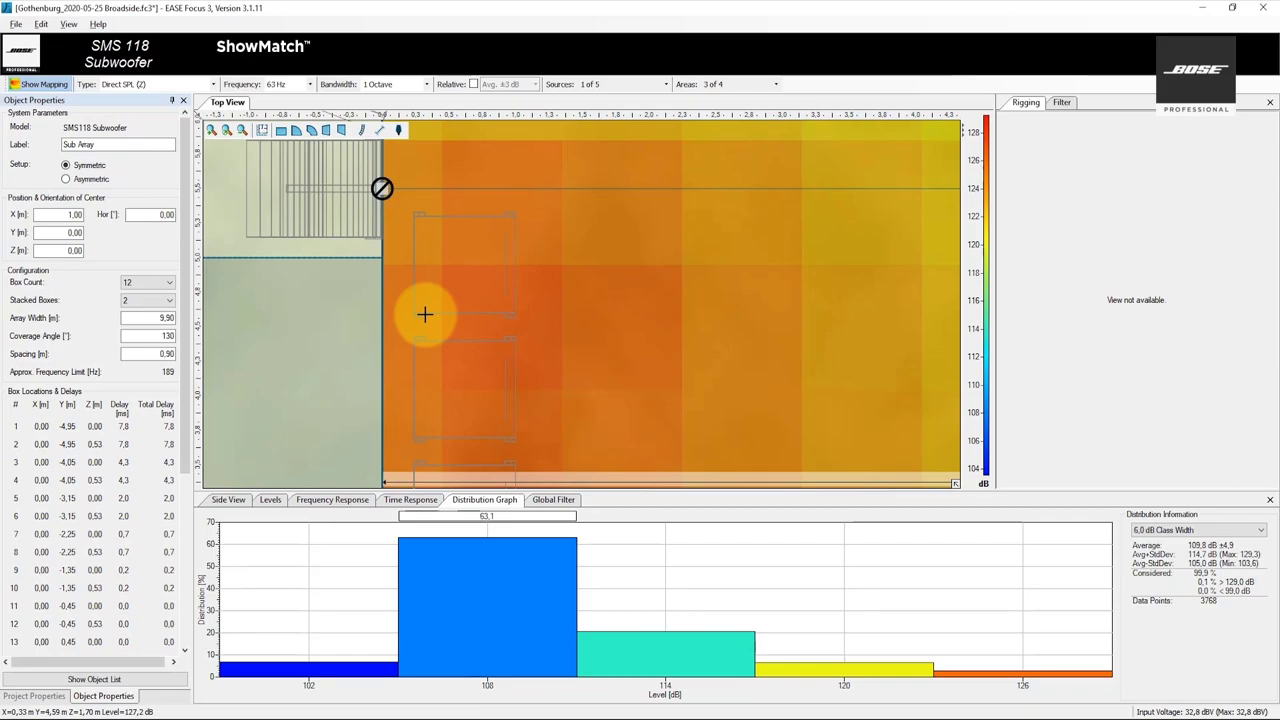
- Zoom out to the whole park's 63 Hz SPL map, averaging 109.8 dB
scroll(420, 308, down, 3)
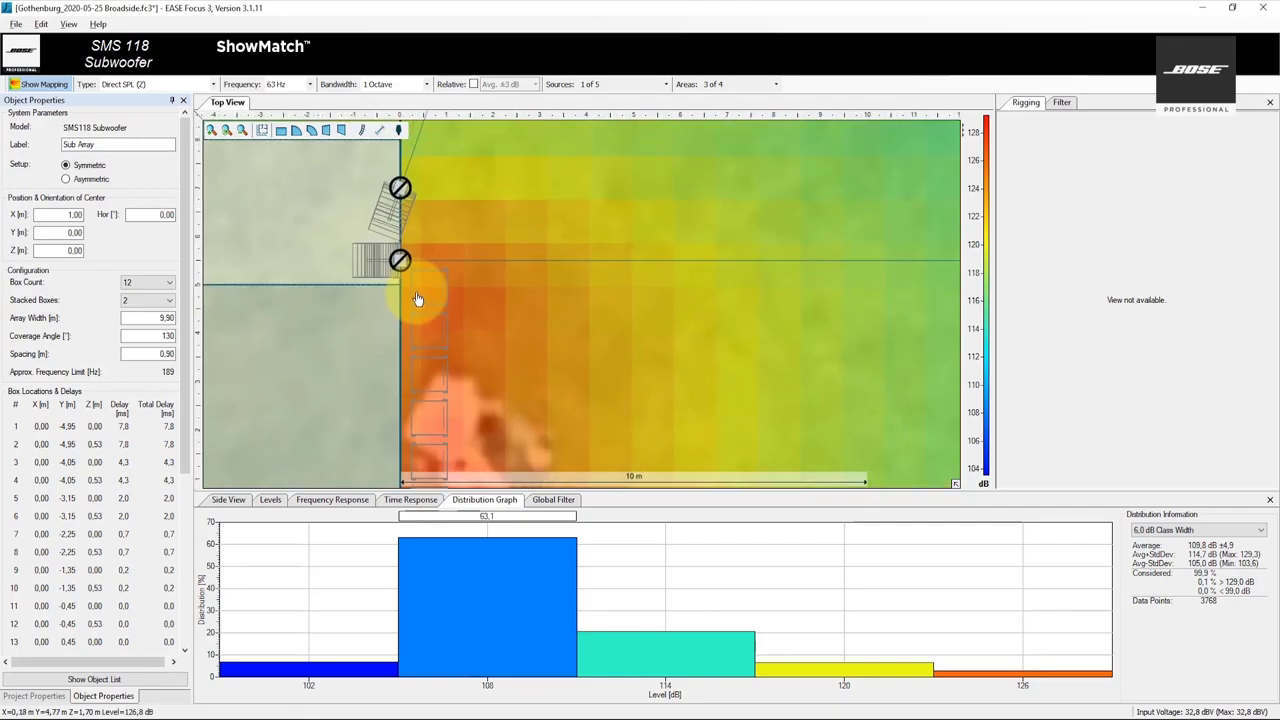
scroll(415, 300, down, 5)
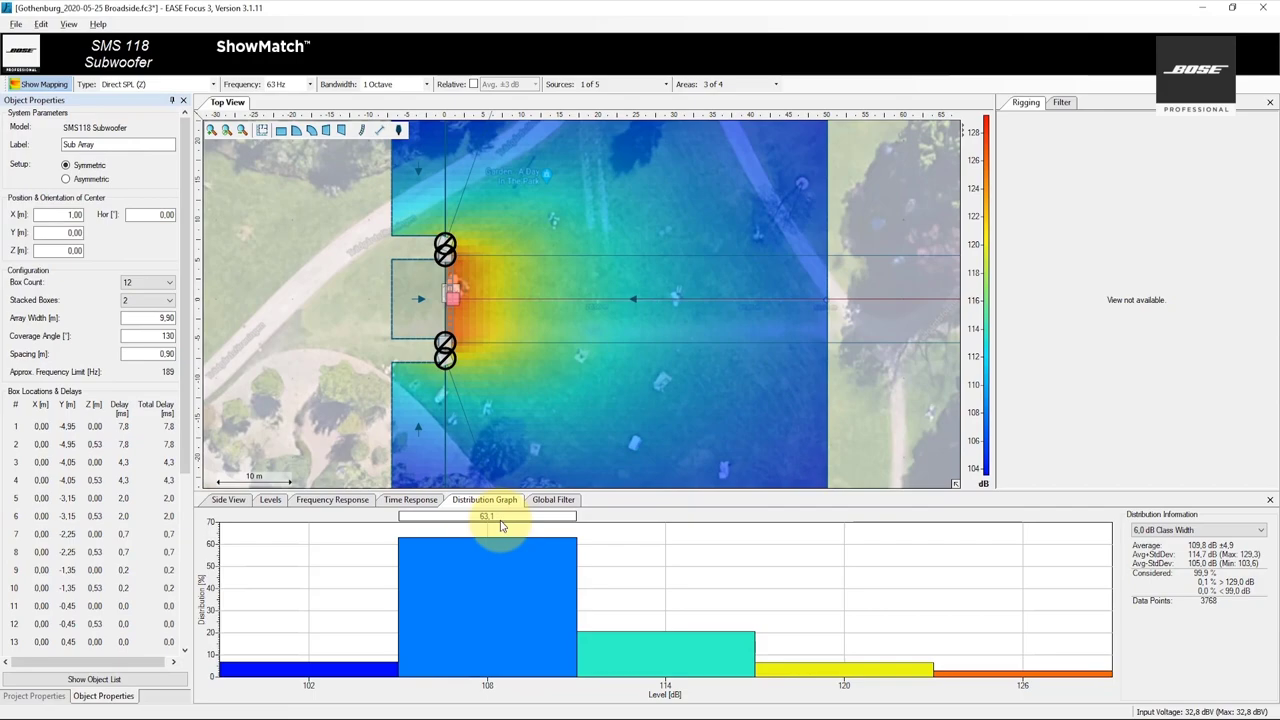
scroll(520, 391, down, 2)
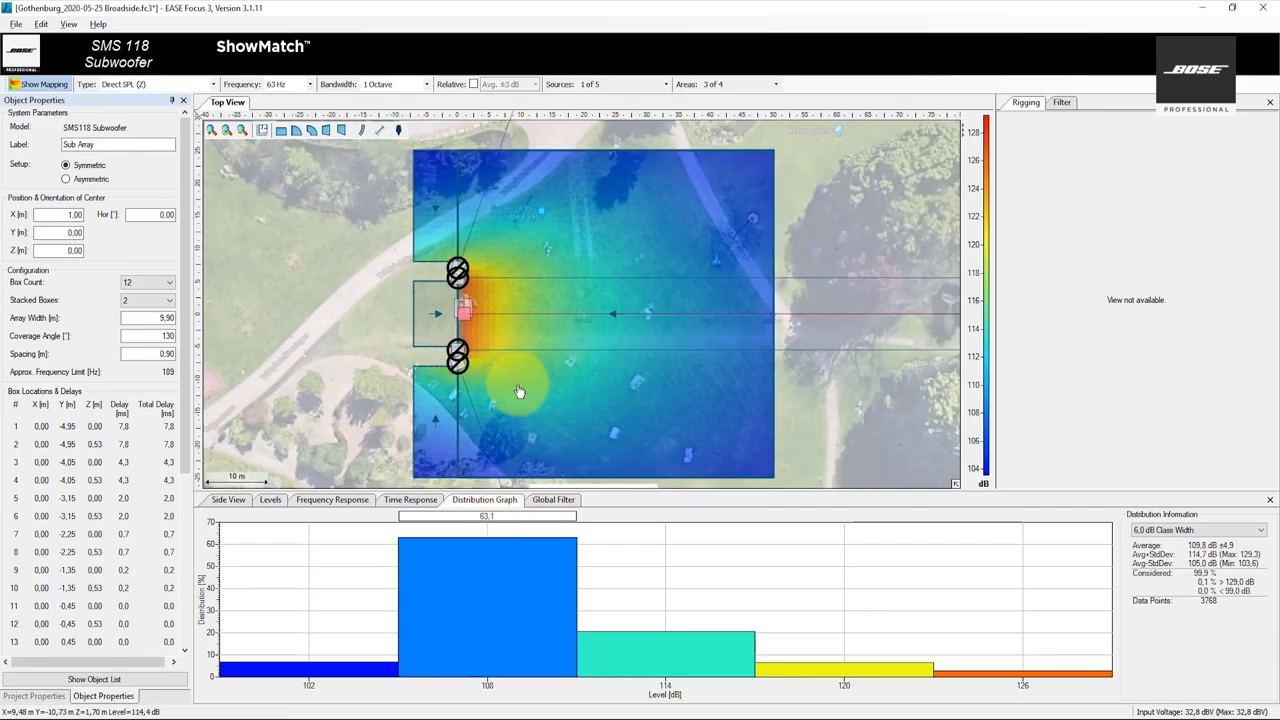